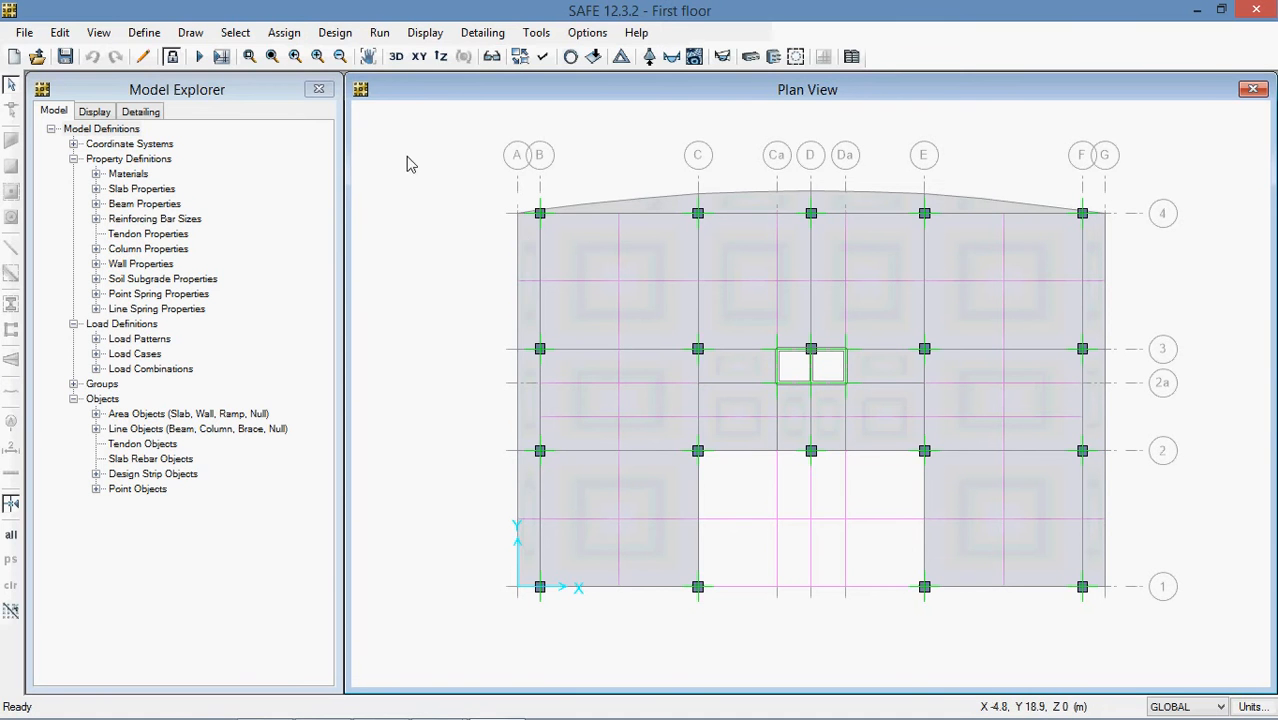
Step: Display the strip-based slab design for Layer A with enveloping top and bottom flexural reinforcement, and show it in 3D
{"action": "left_click", "coordinate": [284, 32]}
{"action": "left_click", "coordinate": [705, 86]}
{"action": "left_click", "coordinate": [425, 32]}
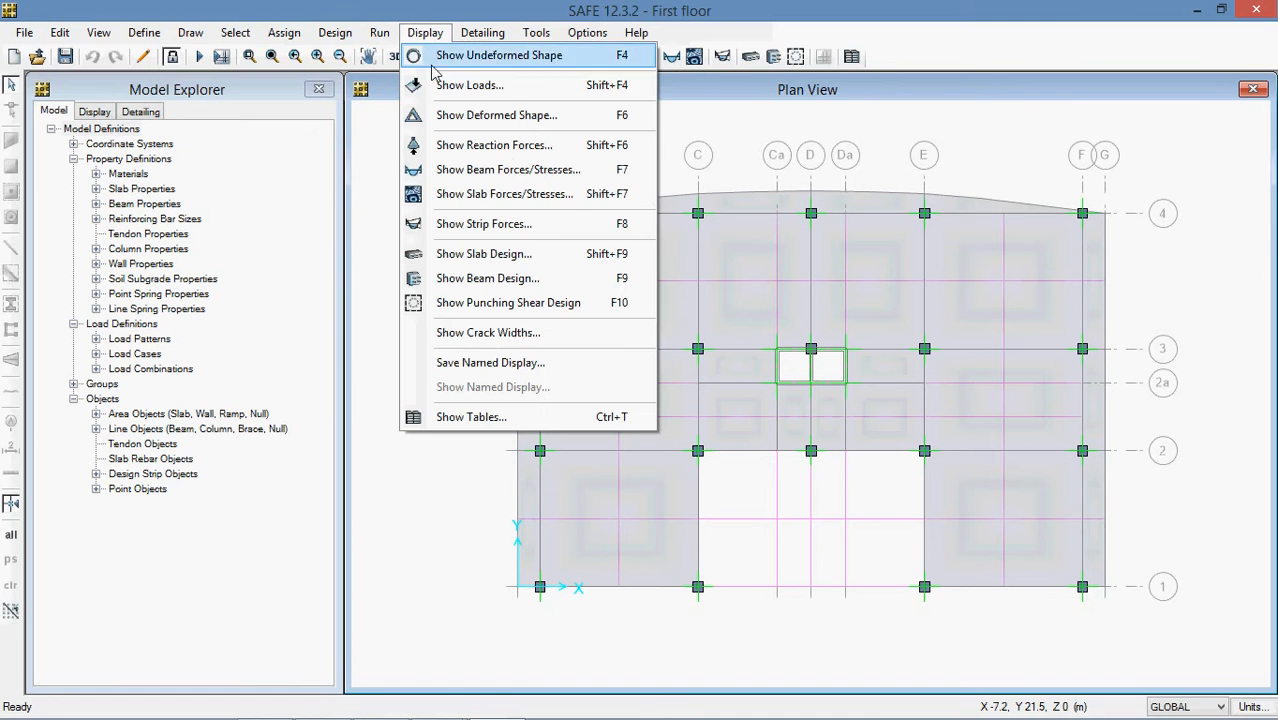
{"action": "left_click", "coordinate": [473, 257]}
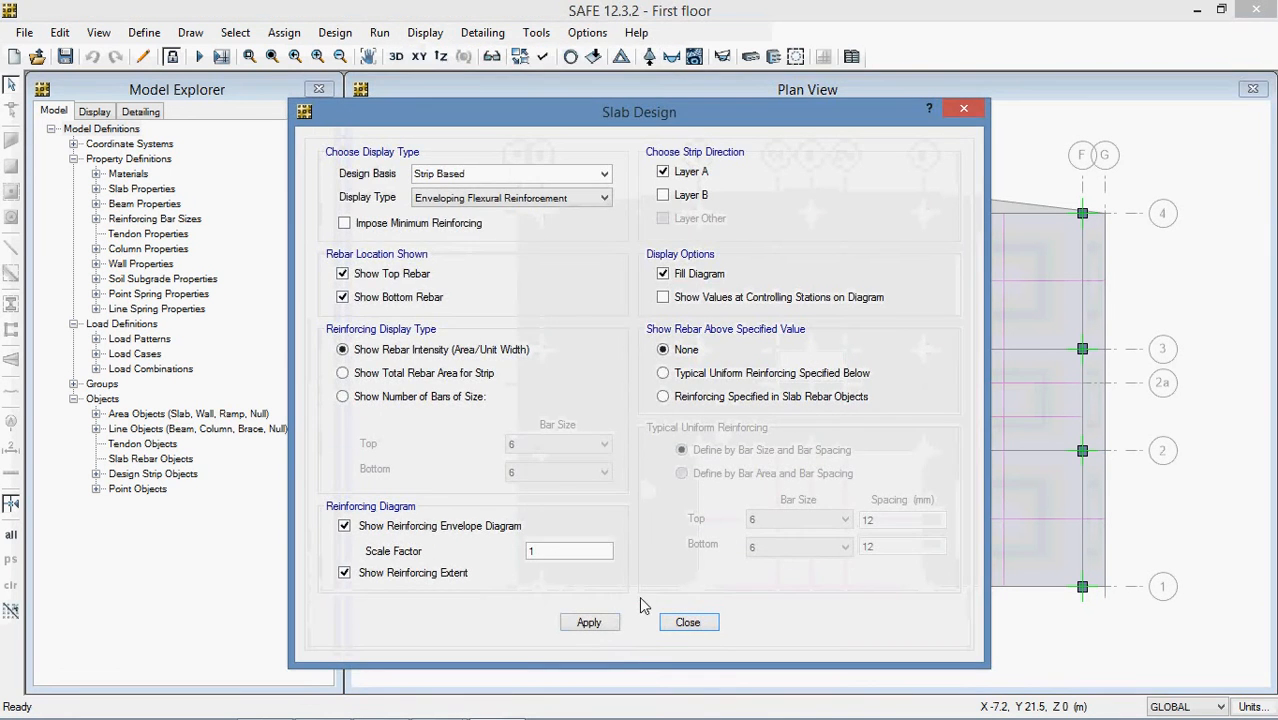
{"action": "left_click", "coordinate": [600, 626]}
{"action": "left_click", "coordinate": [686, 623]}
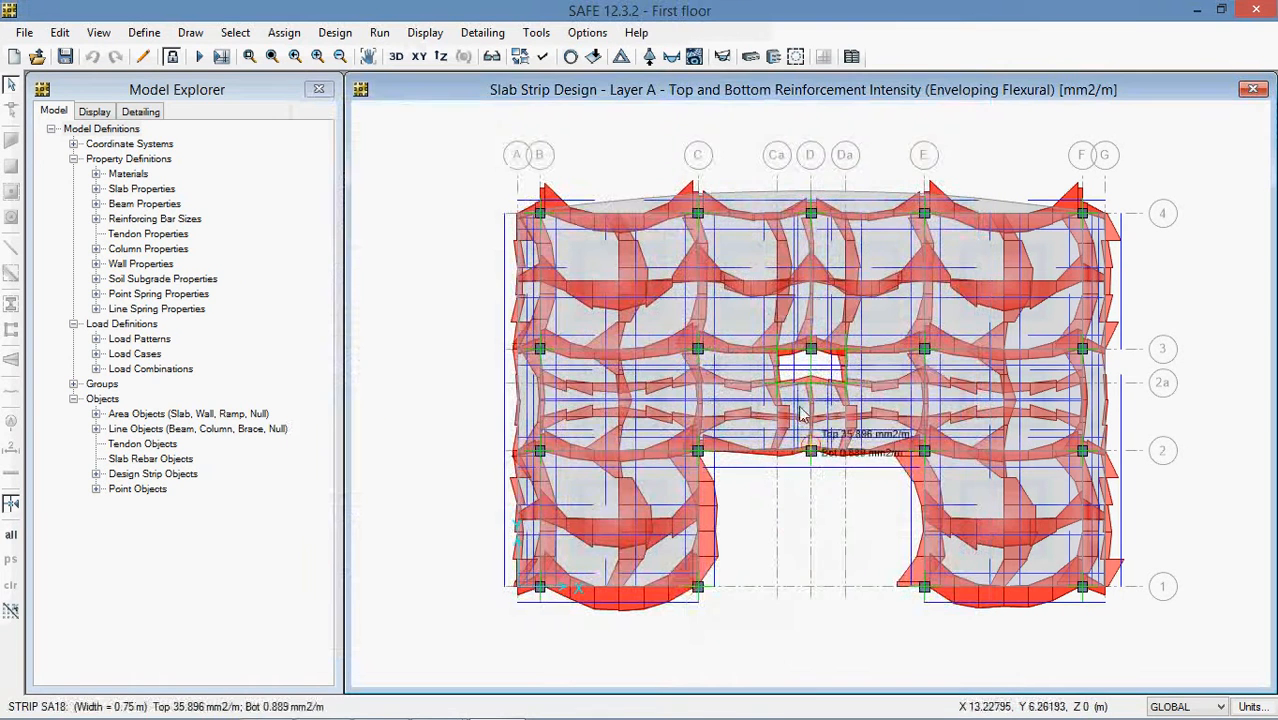
{"action": "left_click", "coordinate": [397, 57]}
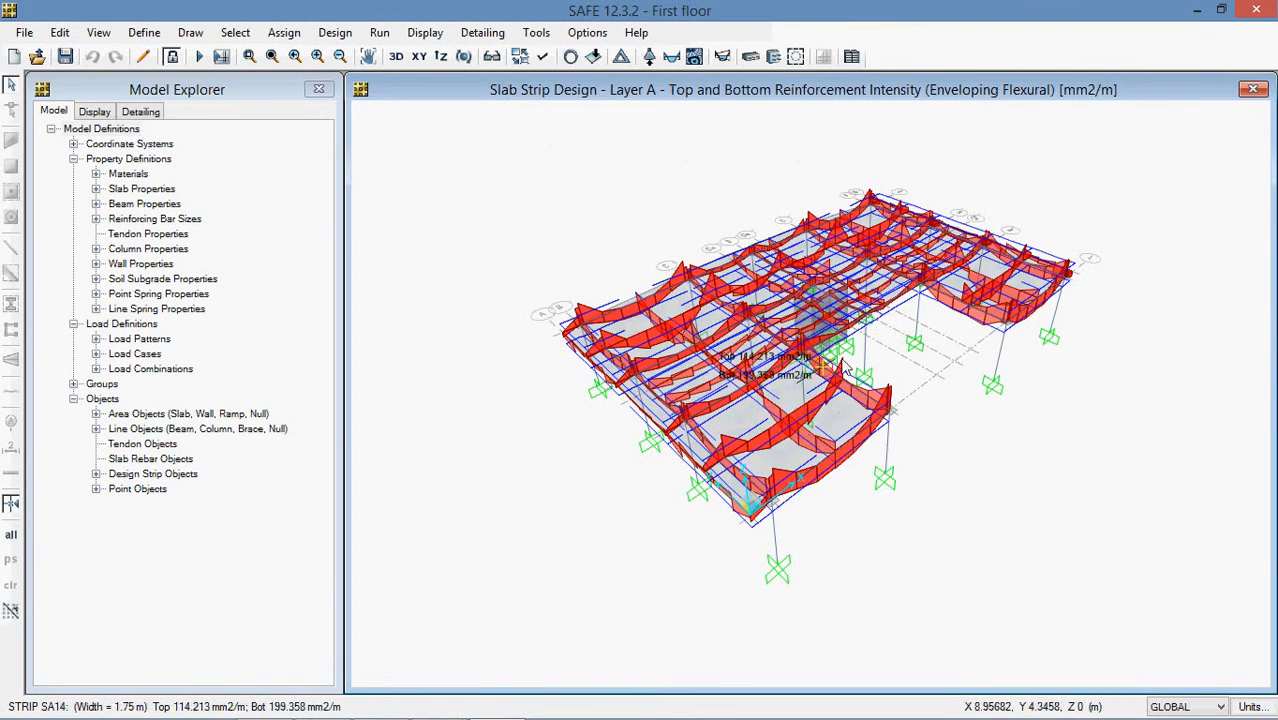
Step: Unlock the model for editing and return to the plan view
{"action": "left_click", "coordinate": [168, 59]}
{"action": "left_click", "coordinate": [707, 442]}
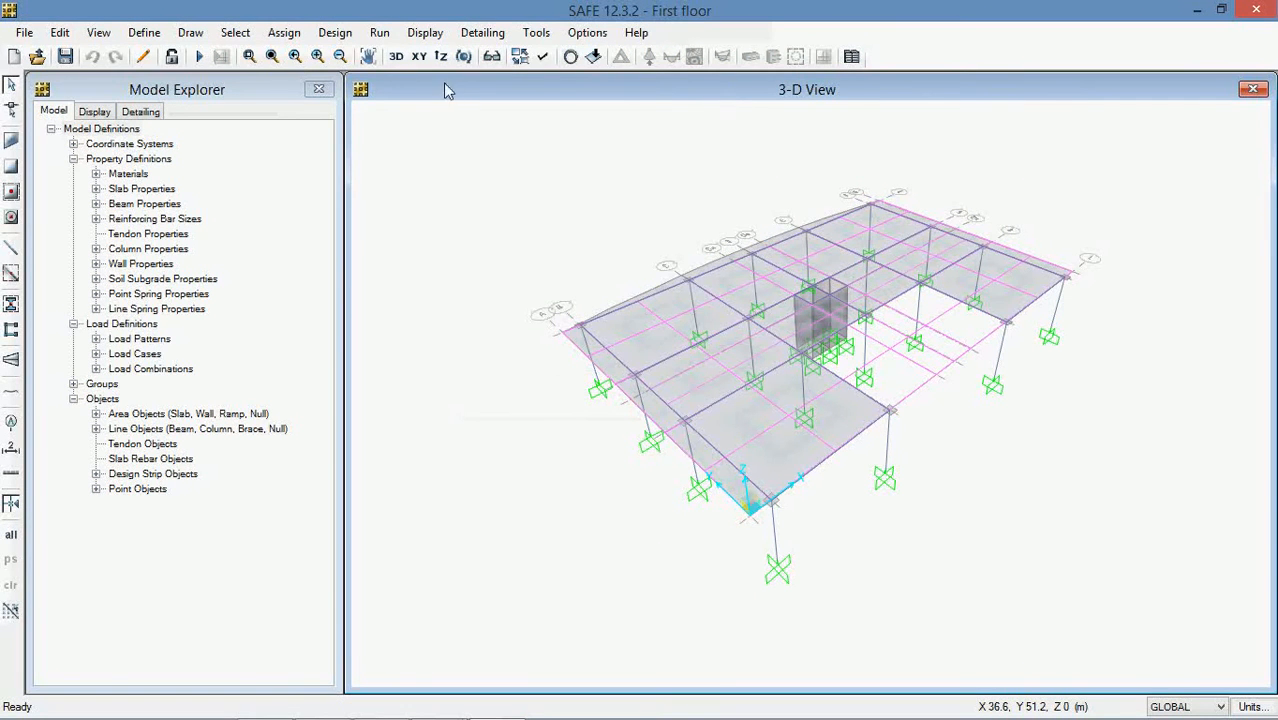
{"action": "left_click", "coordinate": [419, 56]}
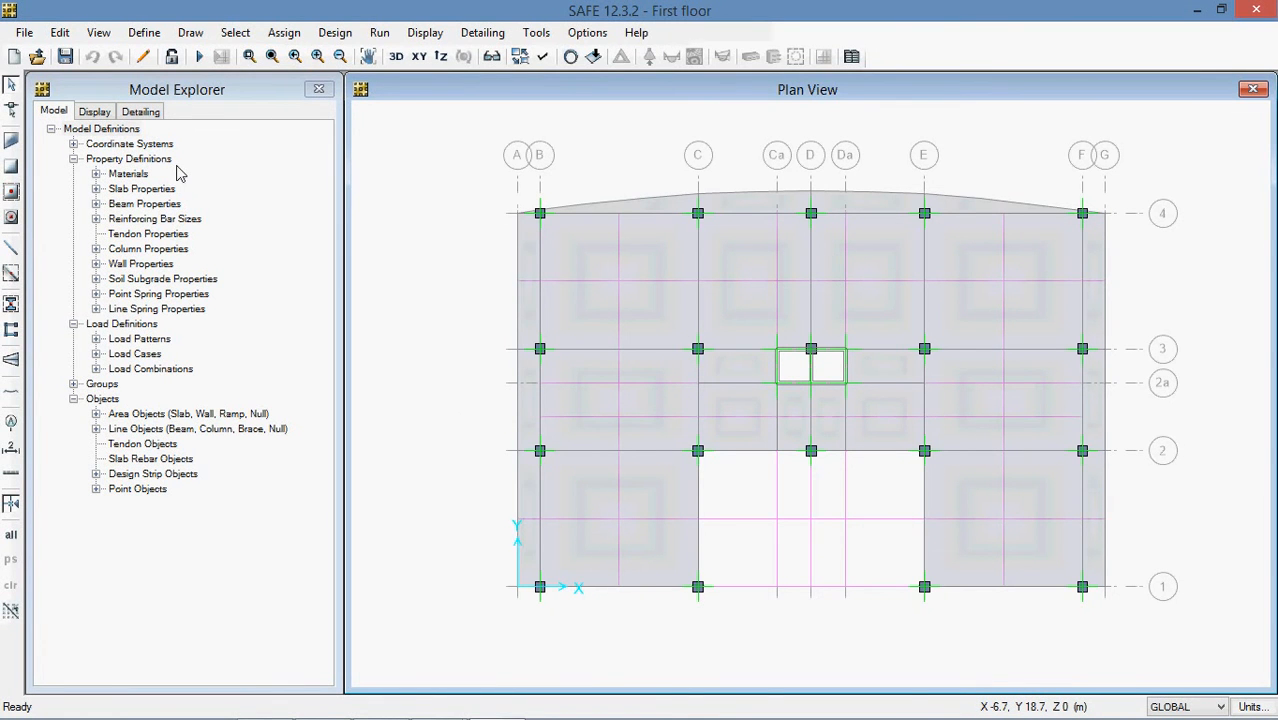
Step: Add Layer A design strips along the GLOBAL Cartesian grid lines in the X direction, with middle strips and automatic width
{"action": "left_click", "coordinate": [60, 32]}
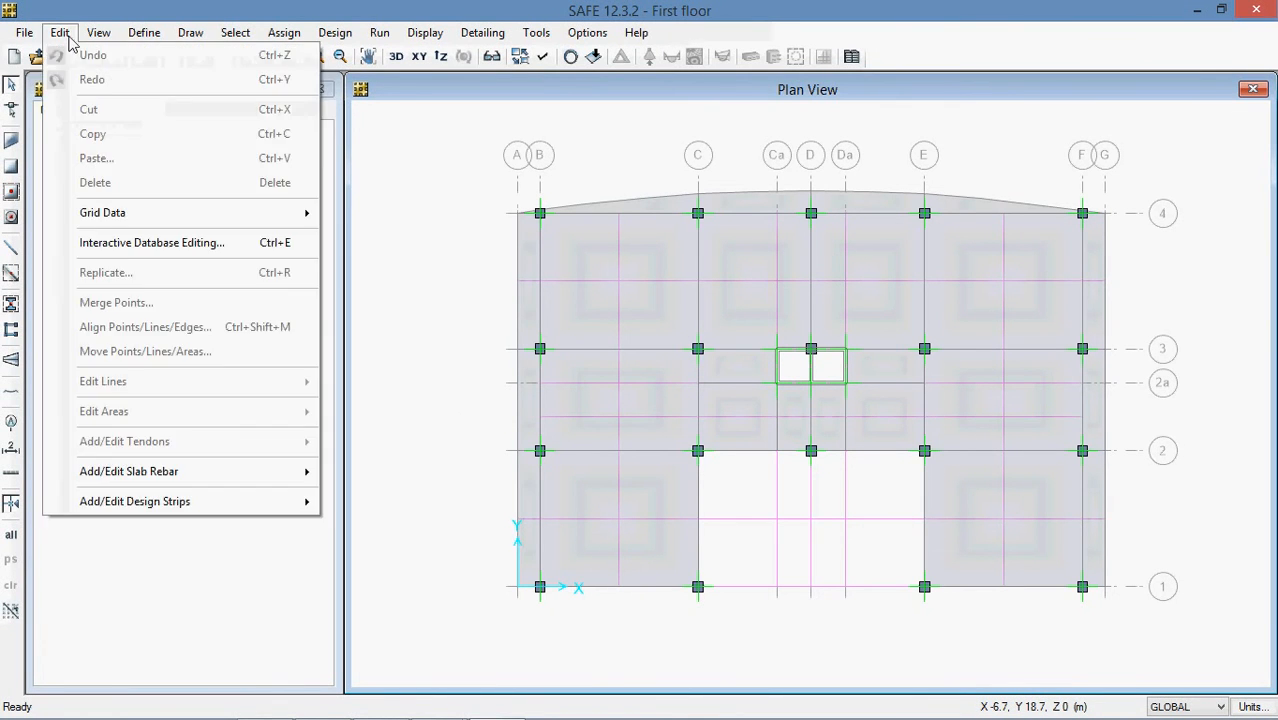
{"action": "mouse_move", "coordinate": [212, 222]}
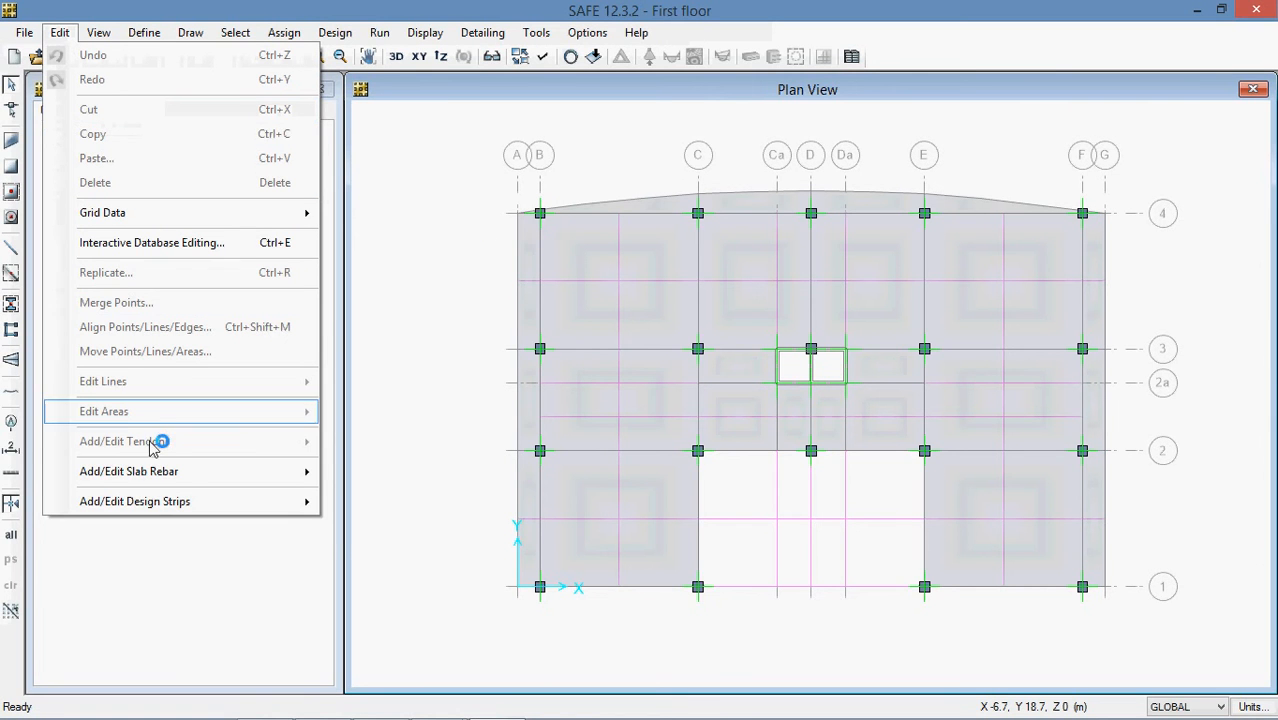
{"action": "mouse_move", "coordinate": [185, 512]}
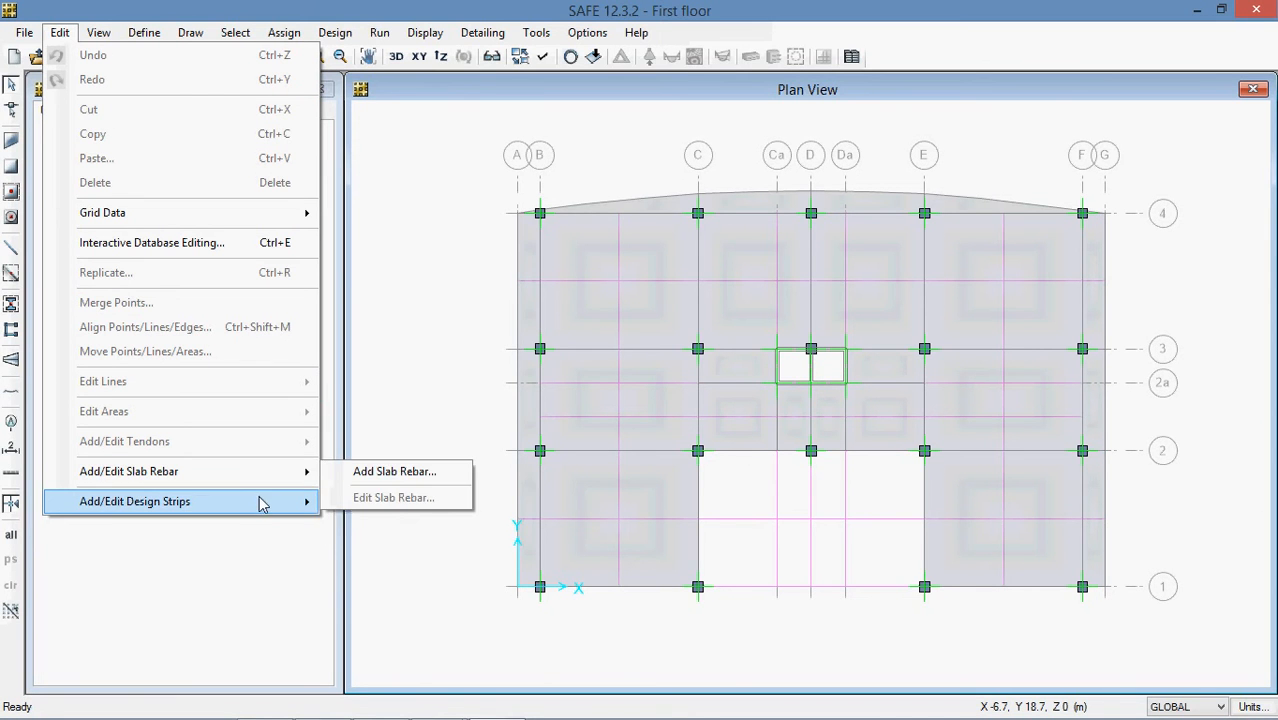
{"action": "left_click", "coordinate": [389, 502]}
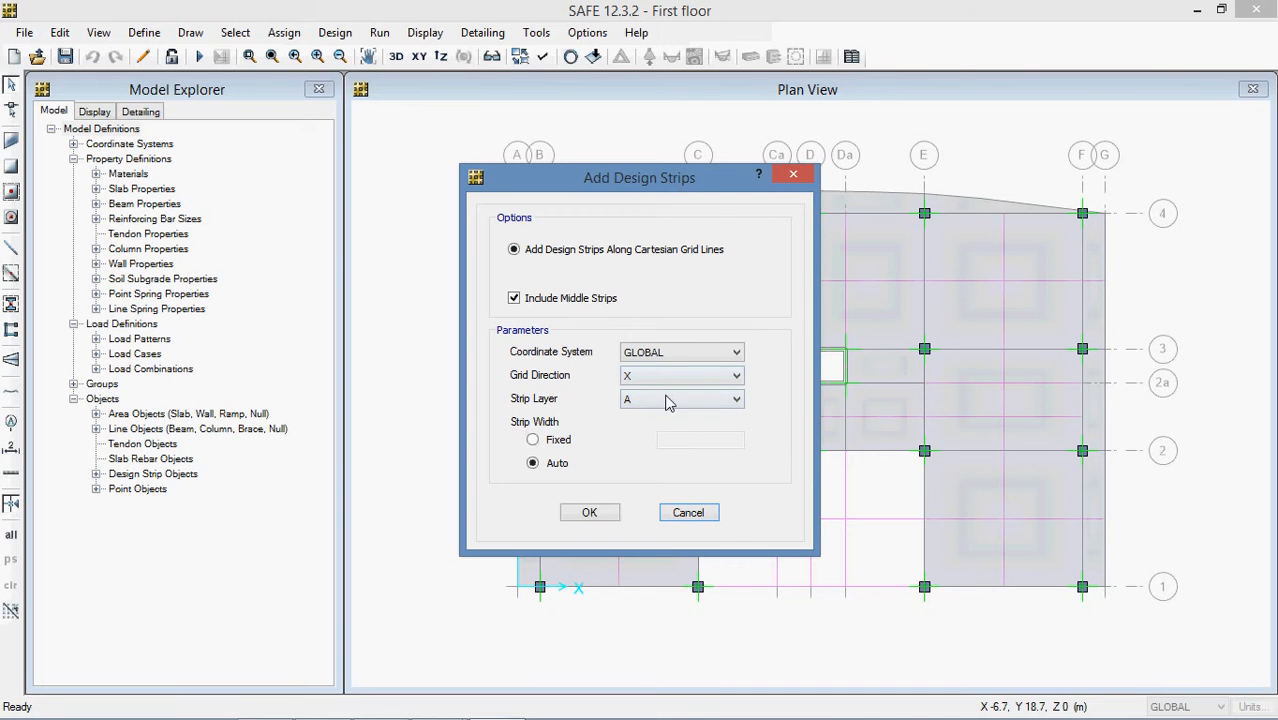
{"action": "left_click", "coordinate": [533, 442]}
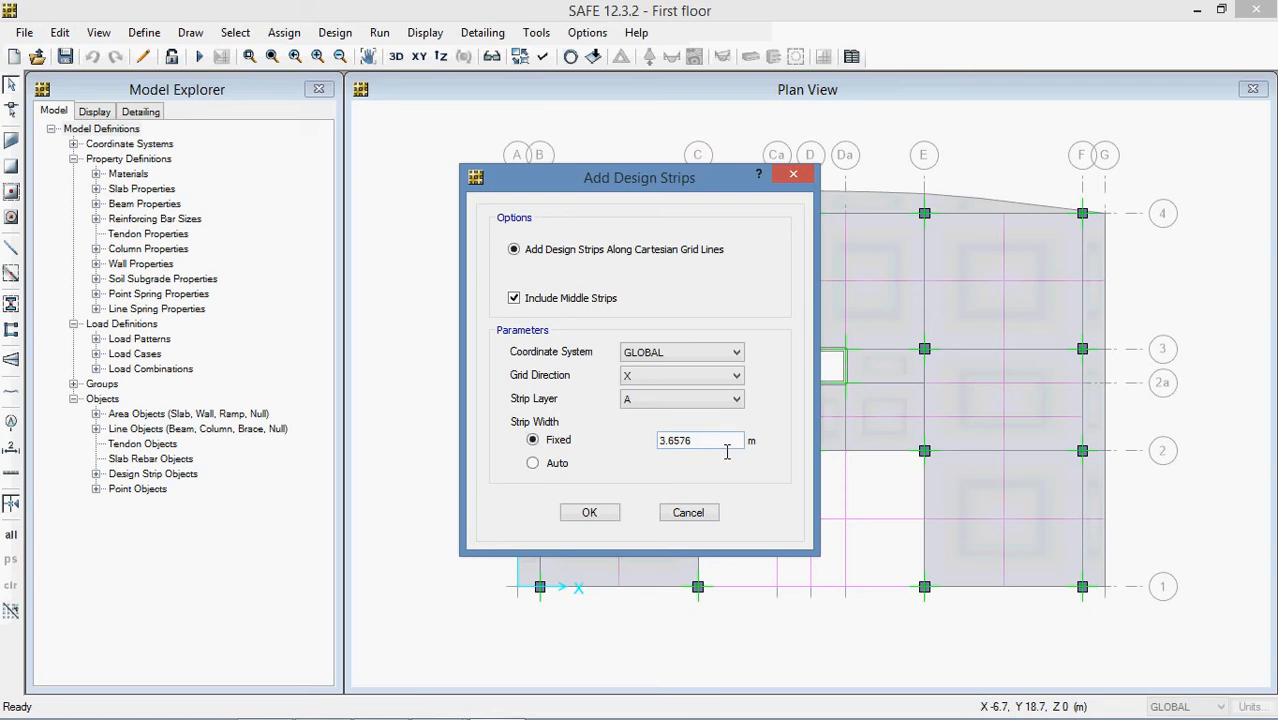
{"action": "left_click", "coordinate": [536, 470]}
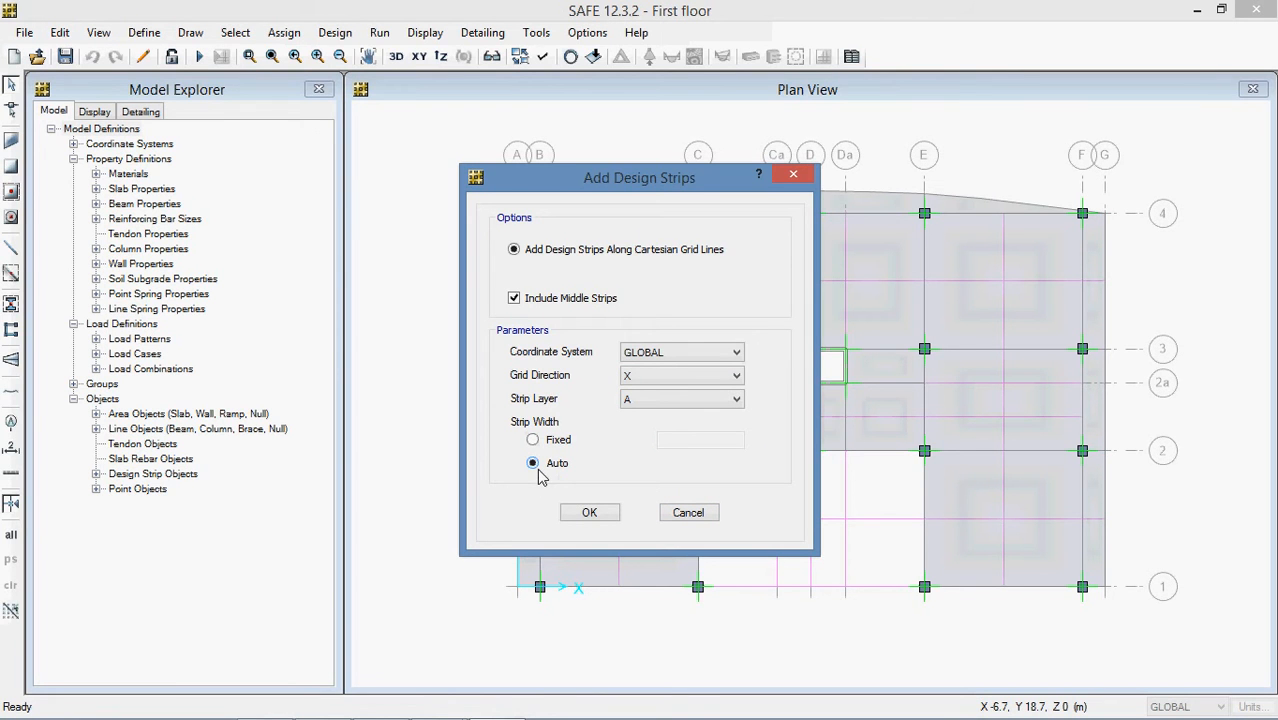
{"action": "left_click", "coordinate": [614, 526]}
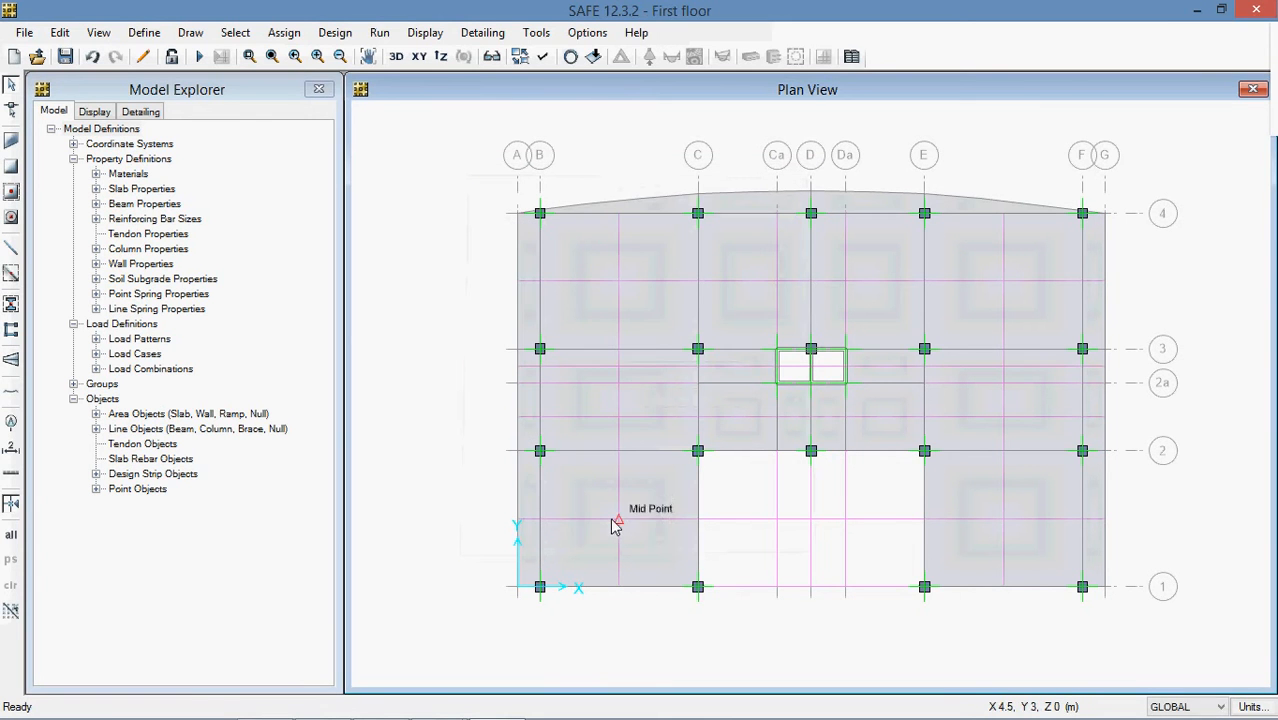
Step: Delete the design strips midway between grids 3 and 2a, grids 3 and 4, and grids B and C
{"action": "left_click", "coordinate": [655, 367]}
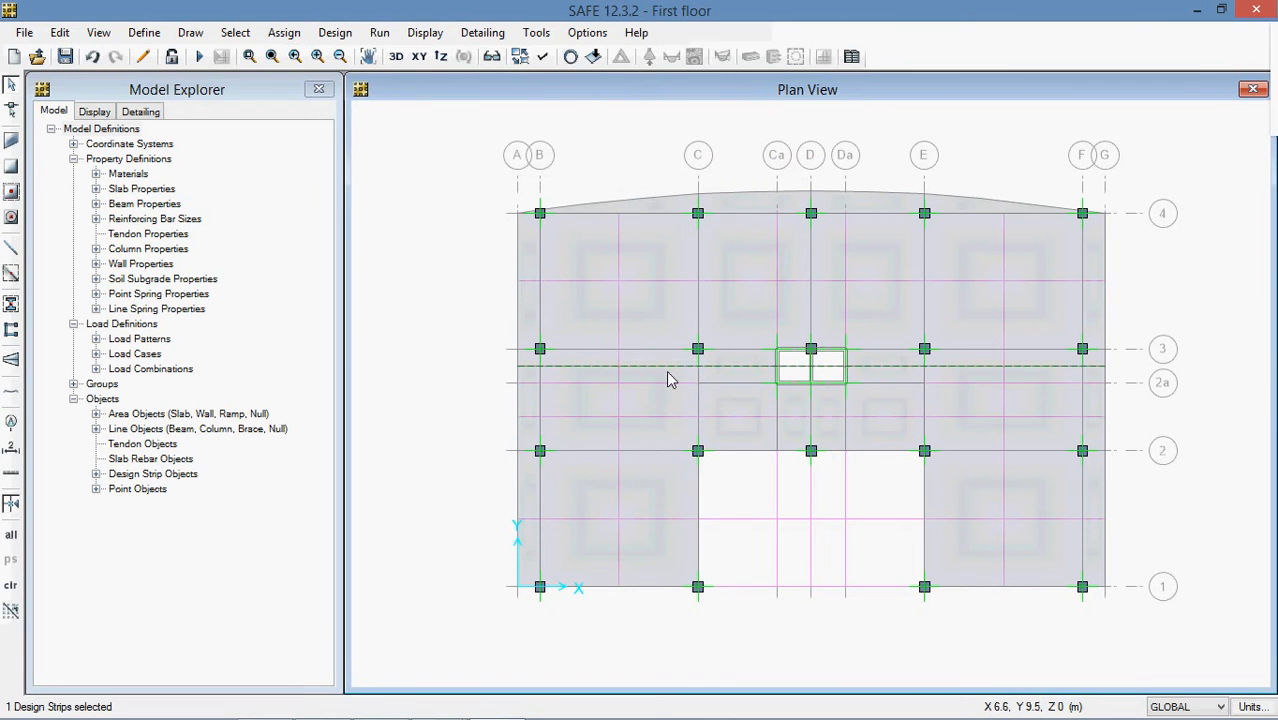
{"action": "left_click_drag", "start_coordinate": [617, 263], "coordinate": [611, 313]}
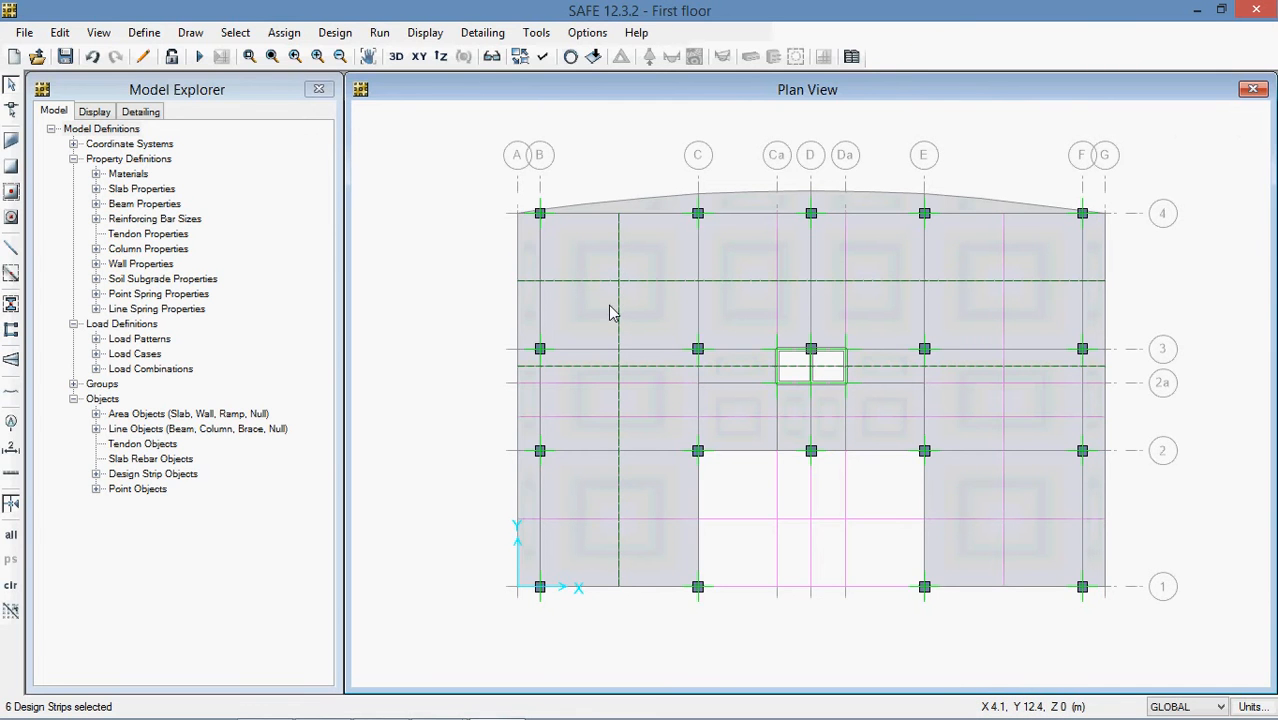
{"action": "key", "text": "Delete"}
{"action": "left_click", "coordinate": [648, 218]}
{"action": "left_click", "coordinate": [661, 225]}
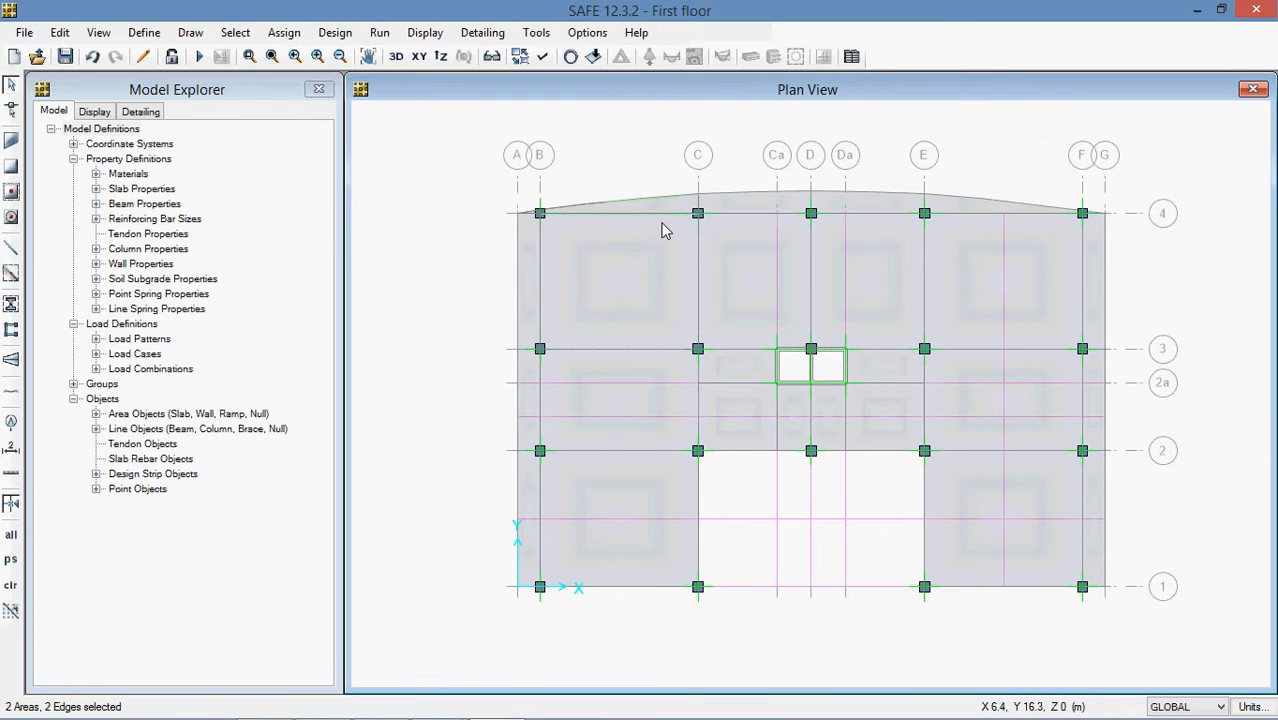
Step: Undo the last strip deletion and the preceding addition of design strips
{"action": "left_click", "coordinate": [60, 33]}
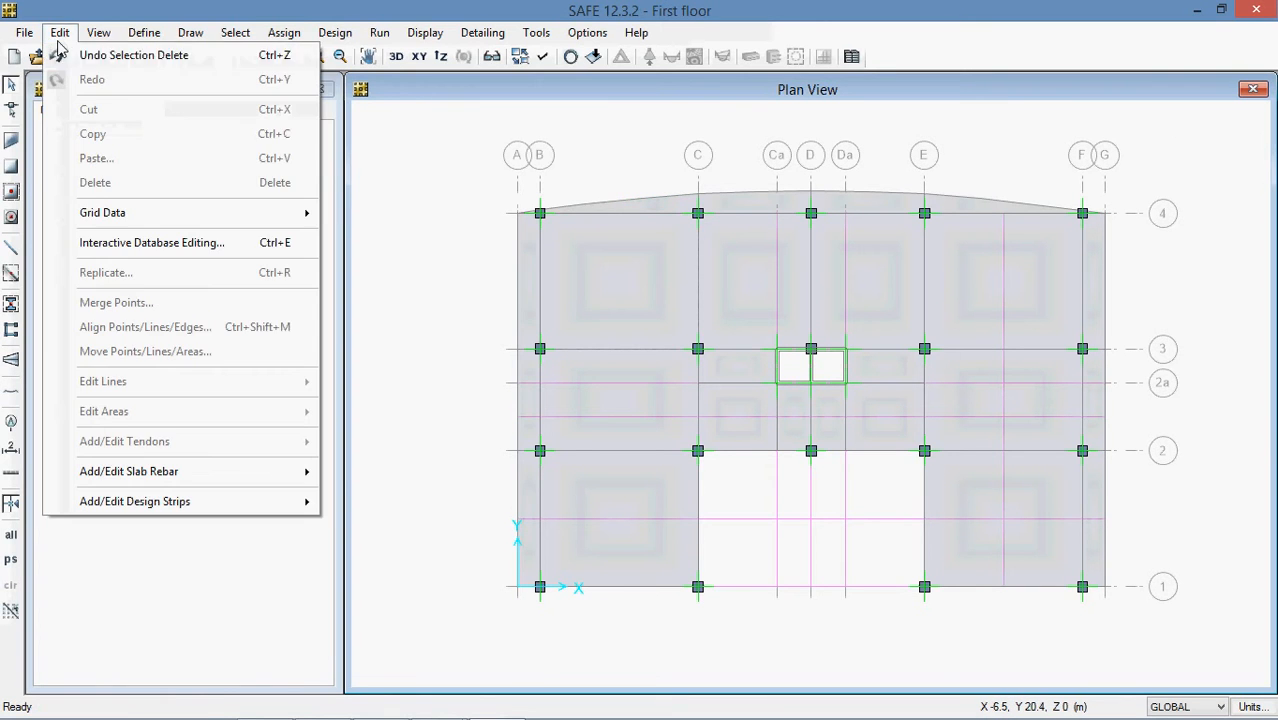
{"action": "left_click", "coordinate": [79, 56]}
{"action": "left_click", "coordinate": [60, 33]}
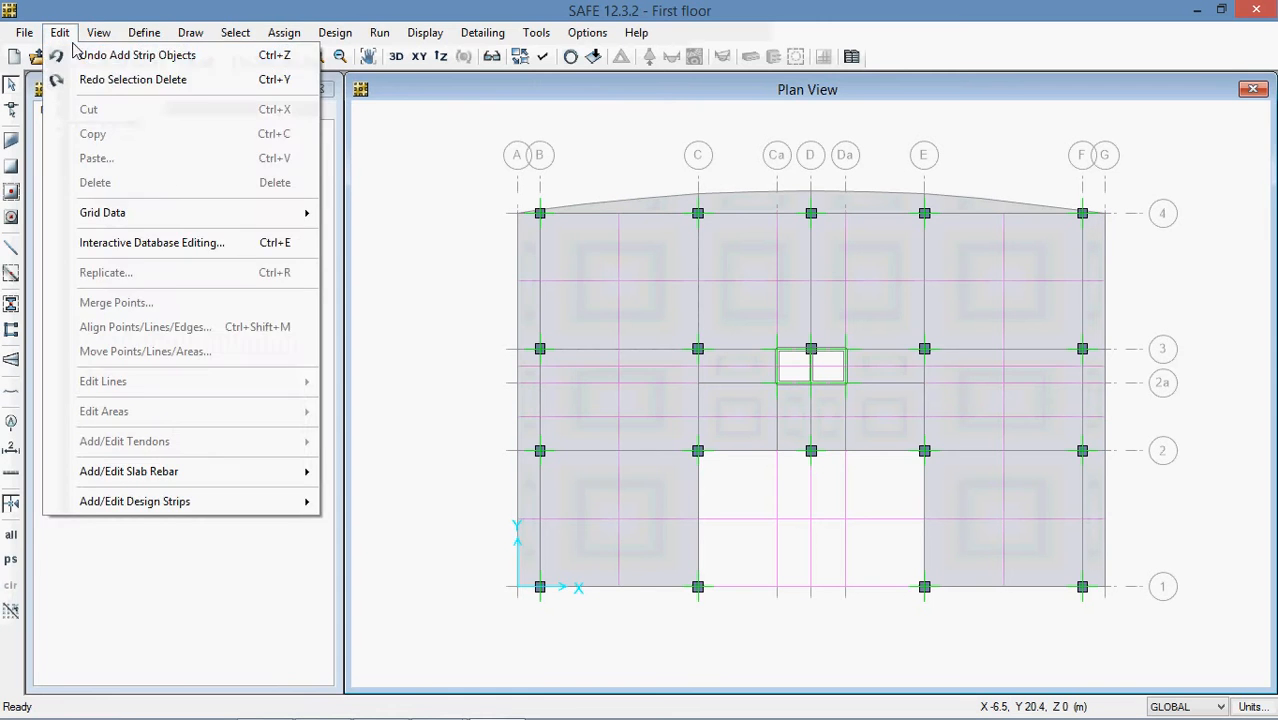
{"action": "left_click", "coordinate": [75, 55]}
{"action": "left_click", "coordinate": [60, 33]}
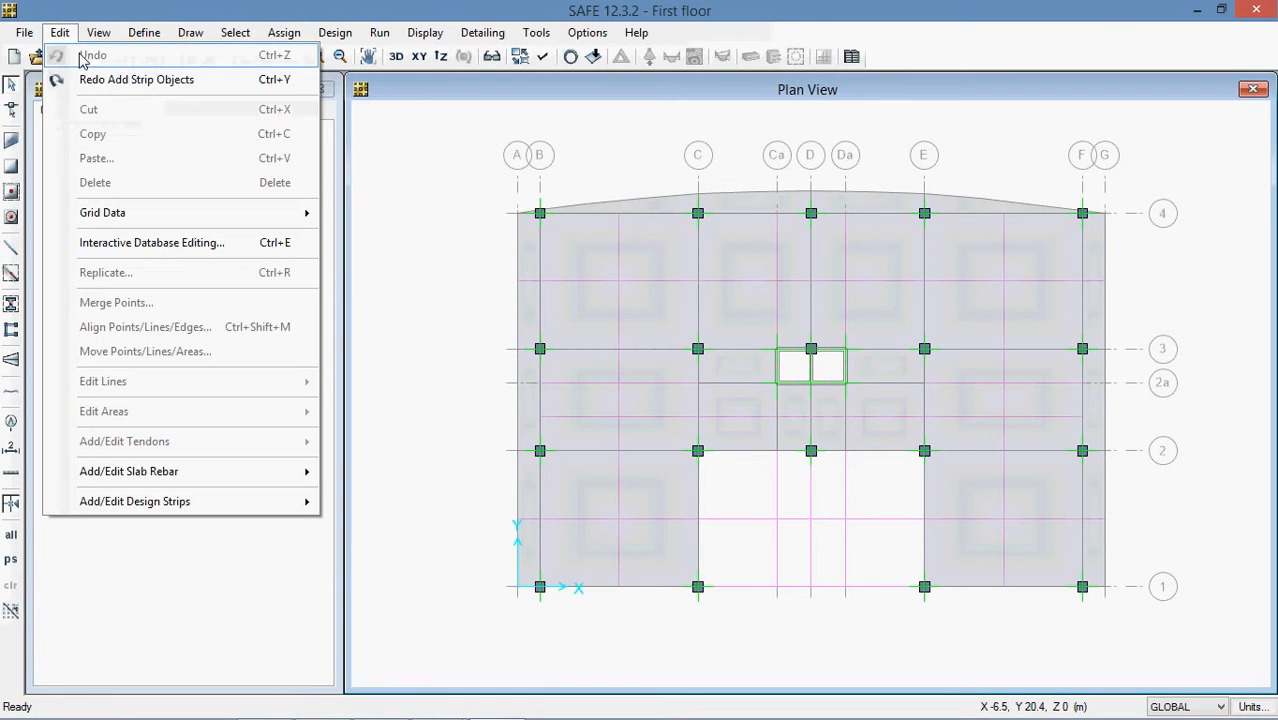
{"action": "left_click", "coordinate": [459, 177]}
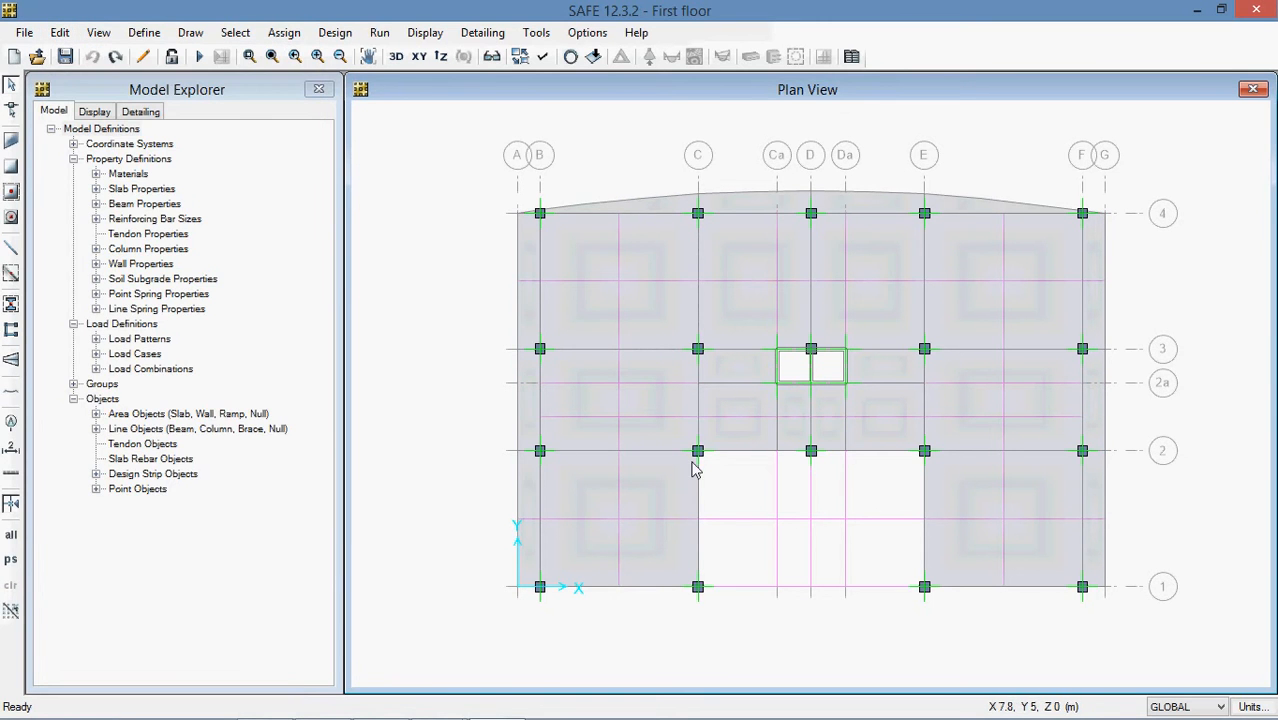
Step: Delete the design strip that runs along grid 2a and midway between grids 2 and 2a
{"action": "left_click", "coordinate": [604, 421]}
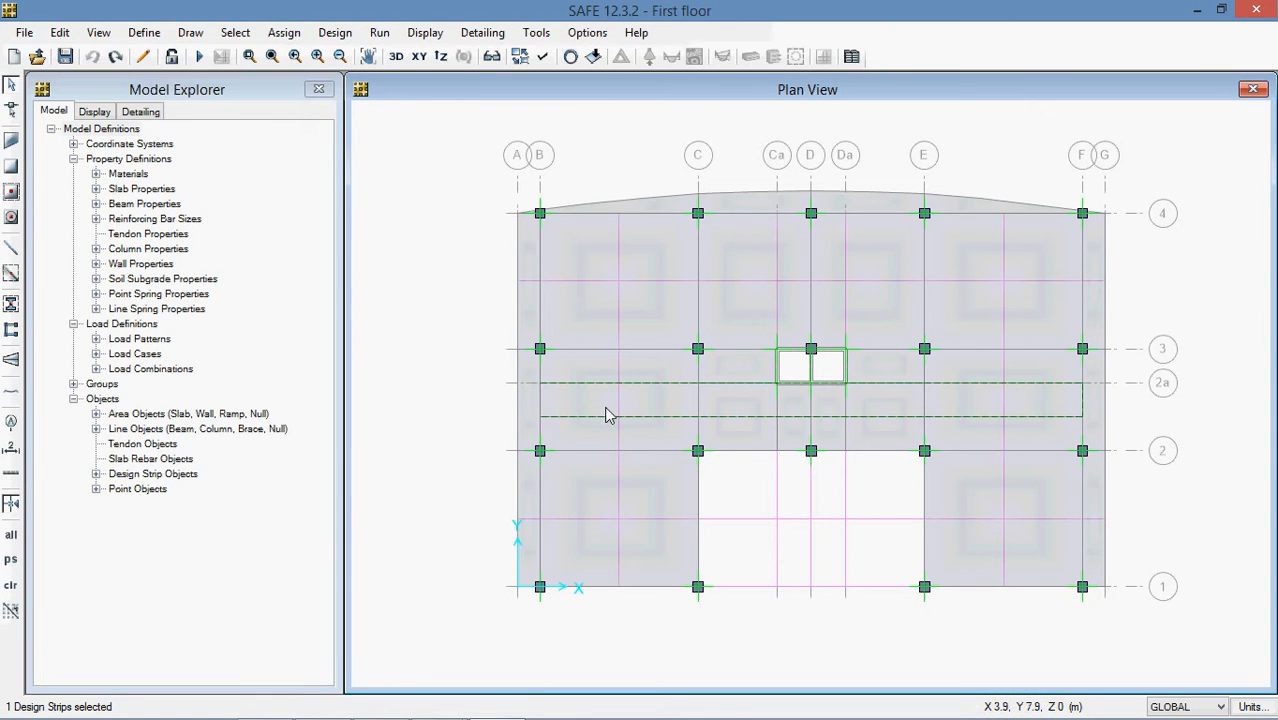
{"action": "left_click", "coordinate": [606, 415]}
Step: Try to delete the design strip between grids B and C along with the slab panel below grid 3, and undo it
{"action": "left_click", "coordinate": [609, 396]}
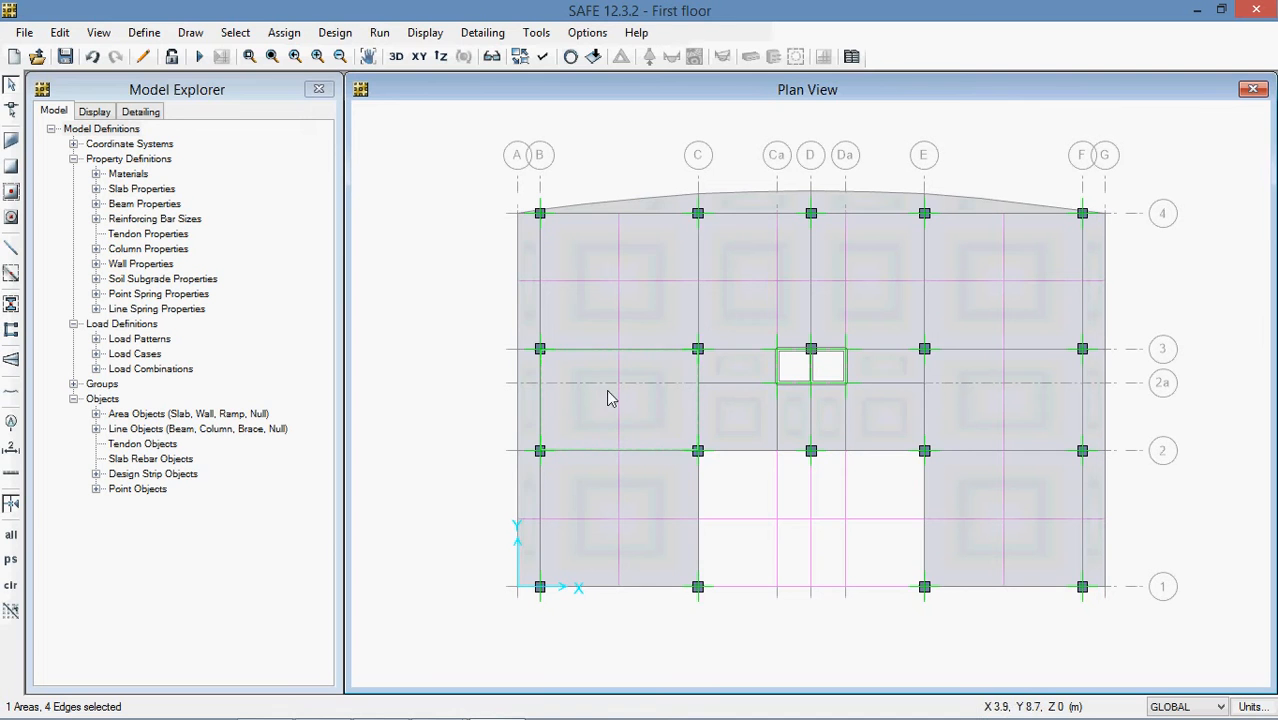
{"action": "left_click", "coordinate": [620, 320]}
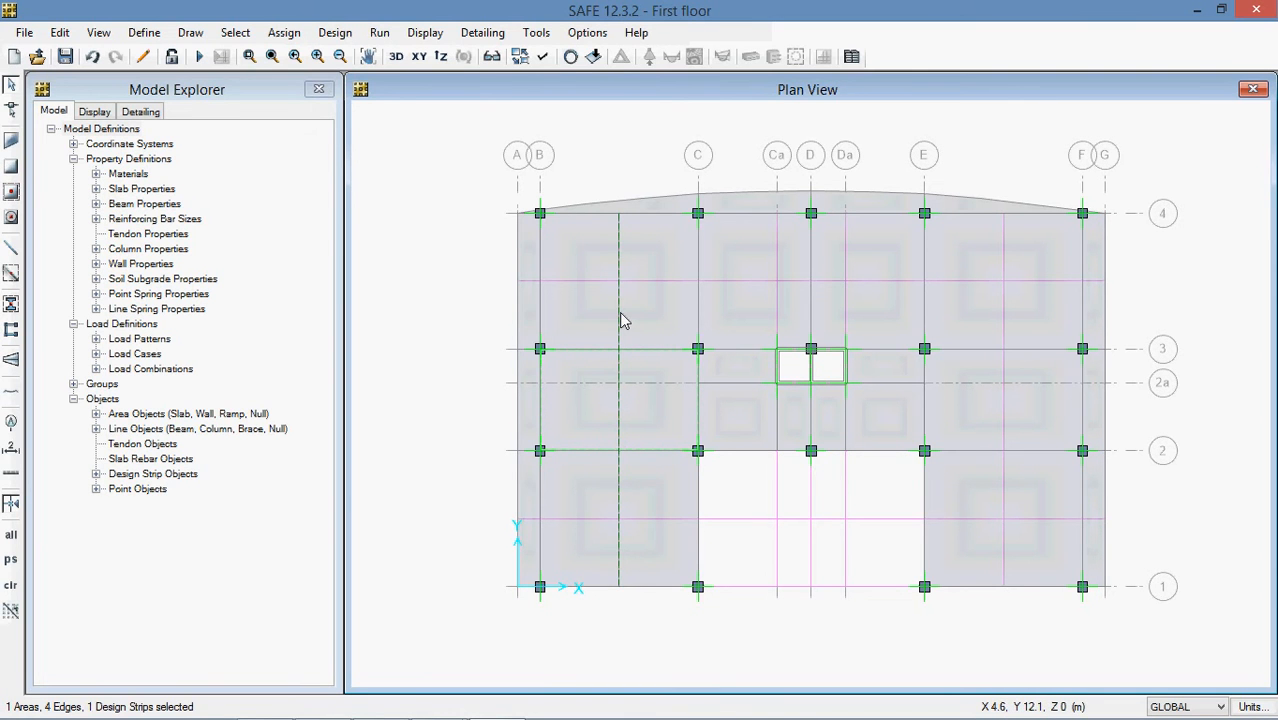
{"action": "key", "text": "Delete"}
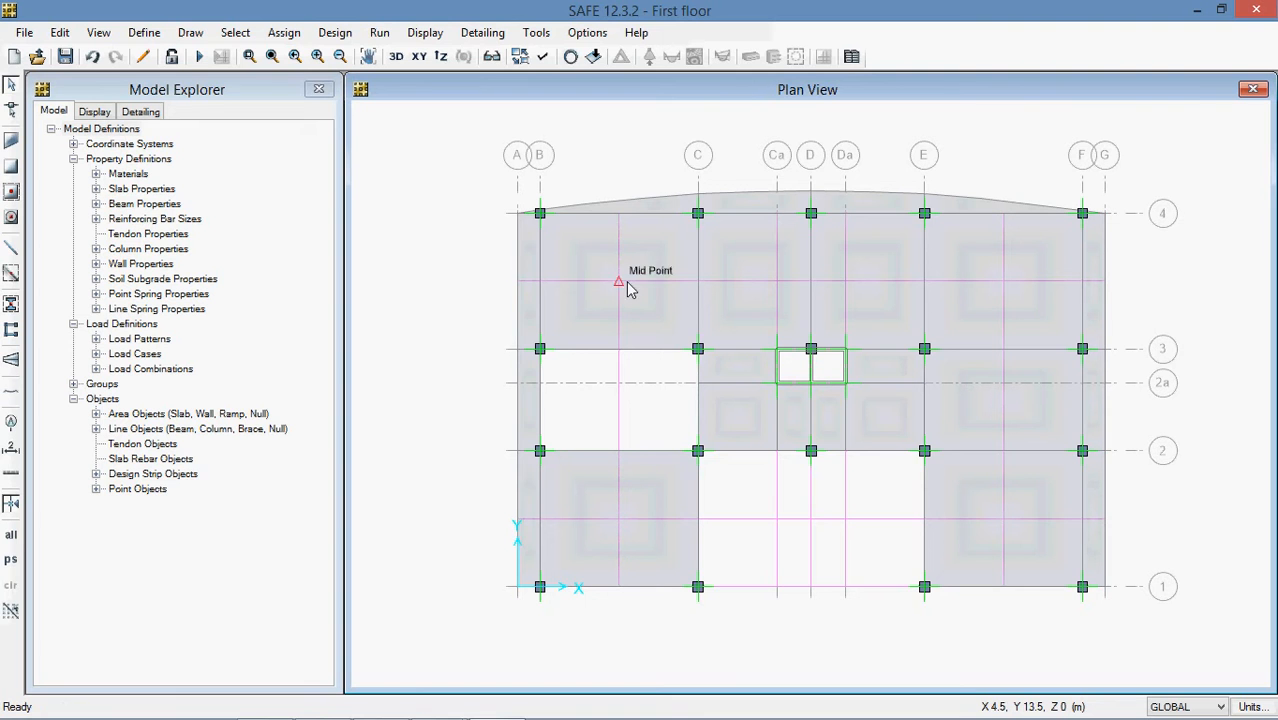
{"action": "left_click", "coordinate": [91, 56]}
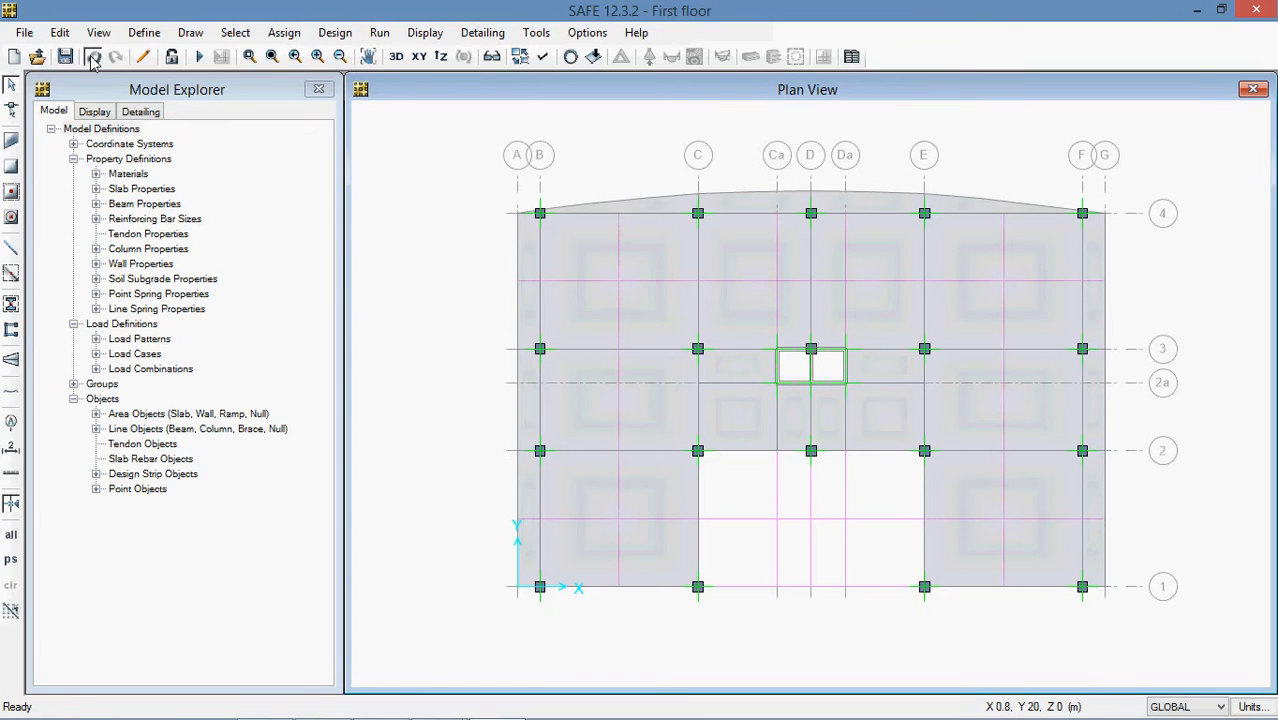
Step: Try twice to delete the design strip midway between grids B and C, undoing each deletion
{"action": "left_click", "coordinate": [618, 318]}
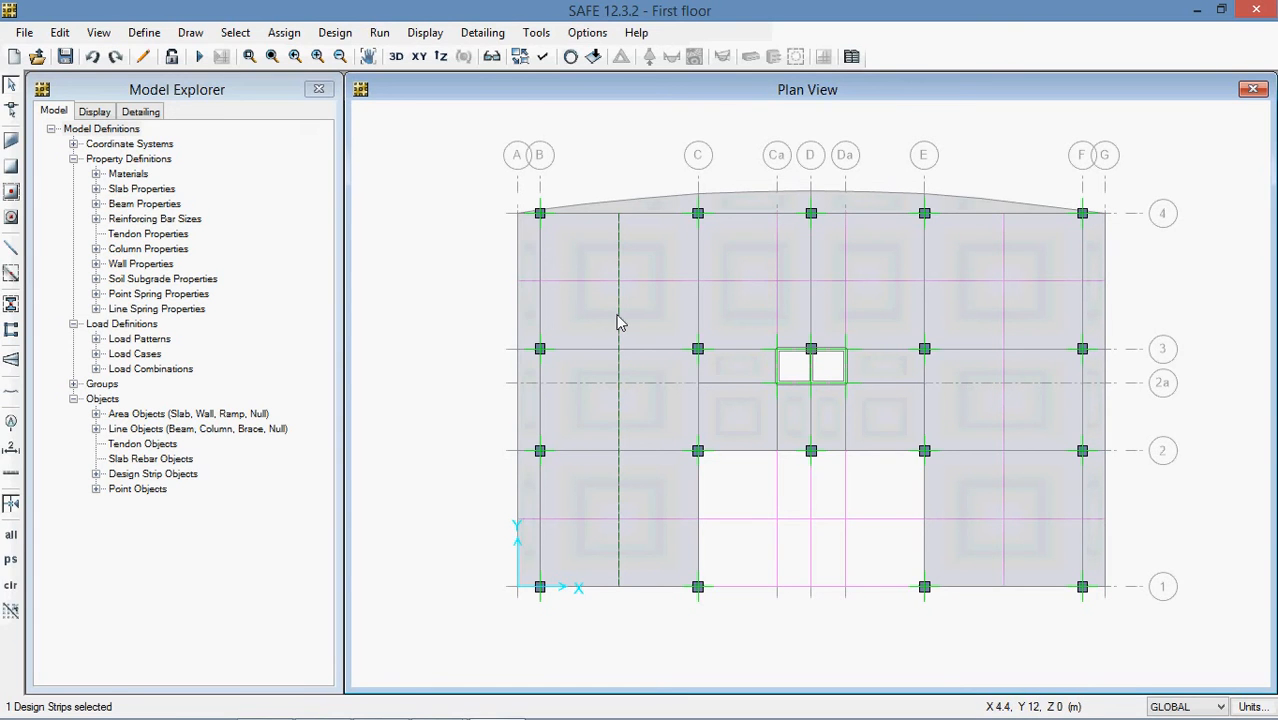
{"action": "left_click", "coordinate": [618, 322]}
{"action": "left_click", "coordinate": [618, 322]}
{"action": "key", "text": "Delete"}
{"action": "left_click", "coordinate": [95, 58]}
{"action": "left_click", "coordinate": [620, 263]}
{"action": "key", "text": "Delete"}
{"action": "left_click", "coordinate": [91, 57]}
Step: Delete the slab panel between grids B and C and grids 3 and 4, and undo the deletion
{"action": "left_click", "coordinate": [650, 292]}
{"action": "left_click", "coordinate": [658, 284]}
{"action": "key", "text": "Delete"}
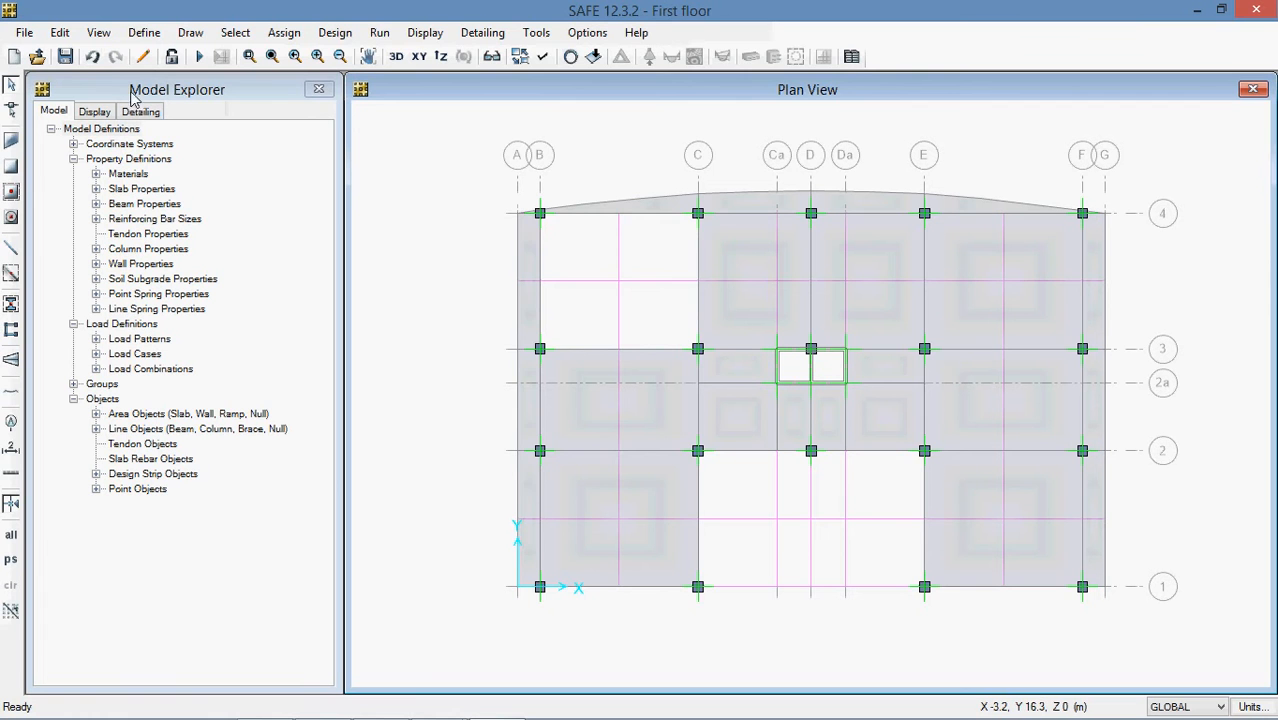
{"action": "left_click", "coordinate": [92, 57]}
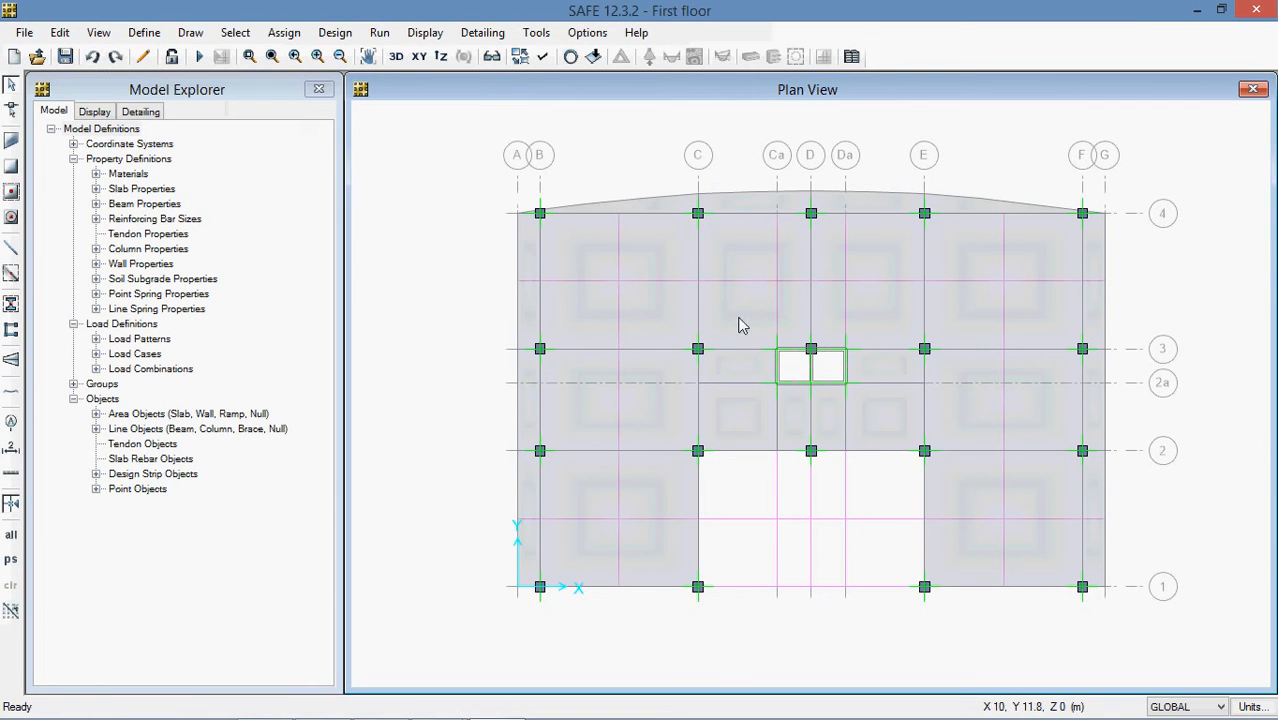
Step: Delete the design strips midway between grids 1 and 2 and midway between grids B and C, and undo the deletion
{"action": "left_click", "coordinate": [686, 283]}
{"action": "left_click", "coordinate": [686, 285]}
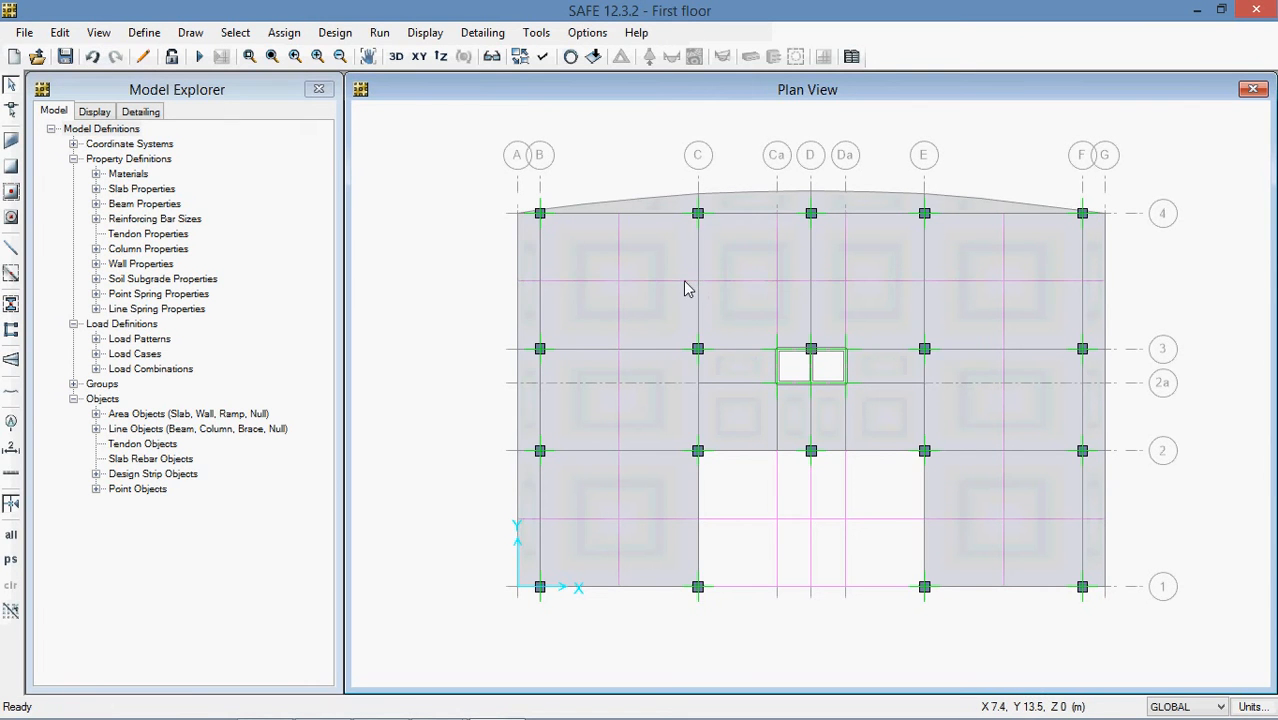
{"action": "left_click", "coordinate": [650, 520]}
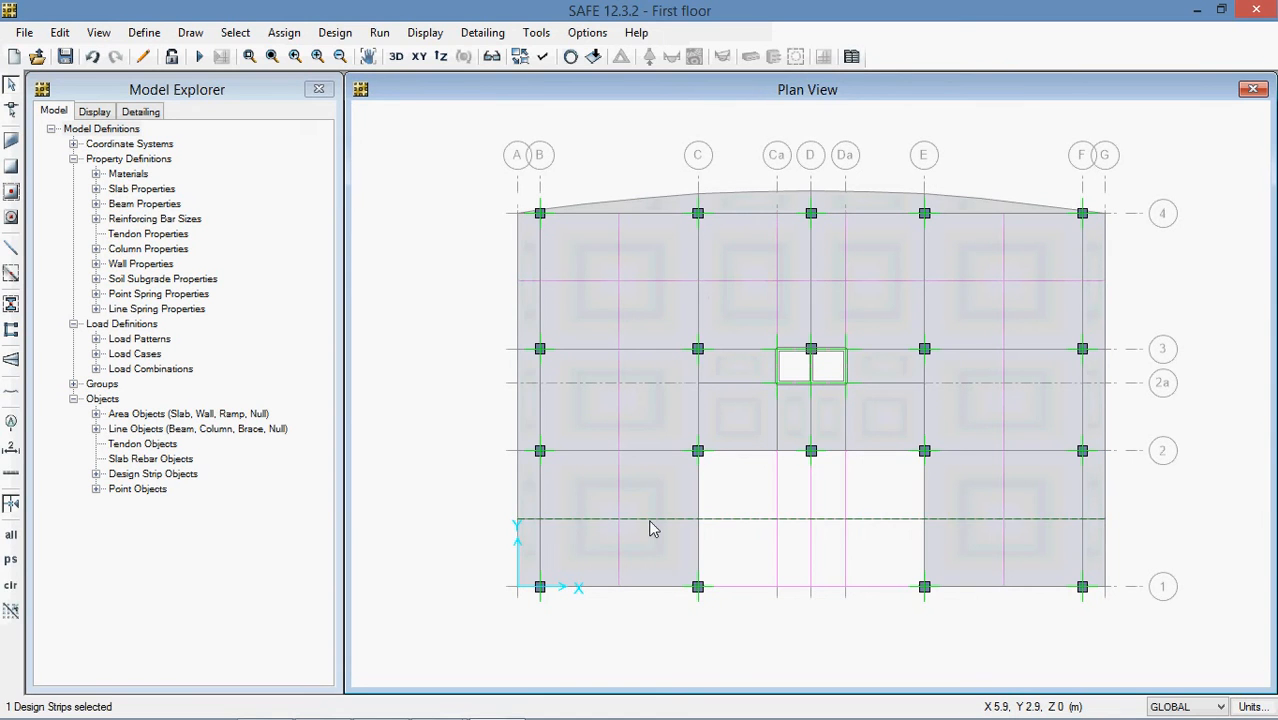
{"action": "left_click", "coordinate": [650, 521]}
{"action": "left_click", "coordinate": [650, 520]}
{"action": "left_click", "coordinate": [619, 546]}
{"action": "key", "text": "Delete"}
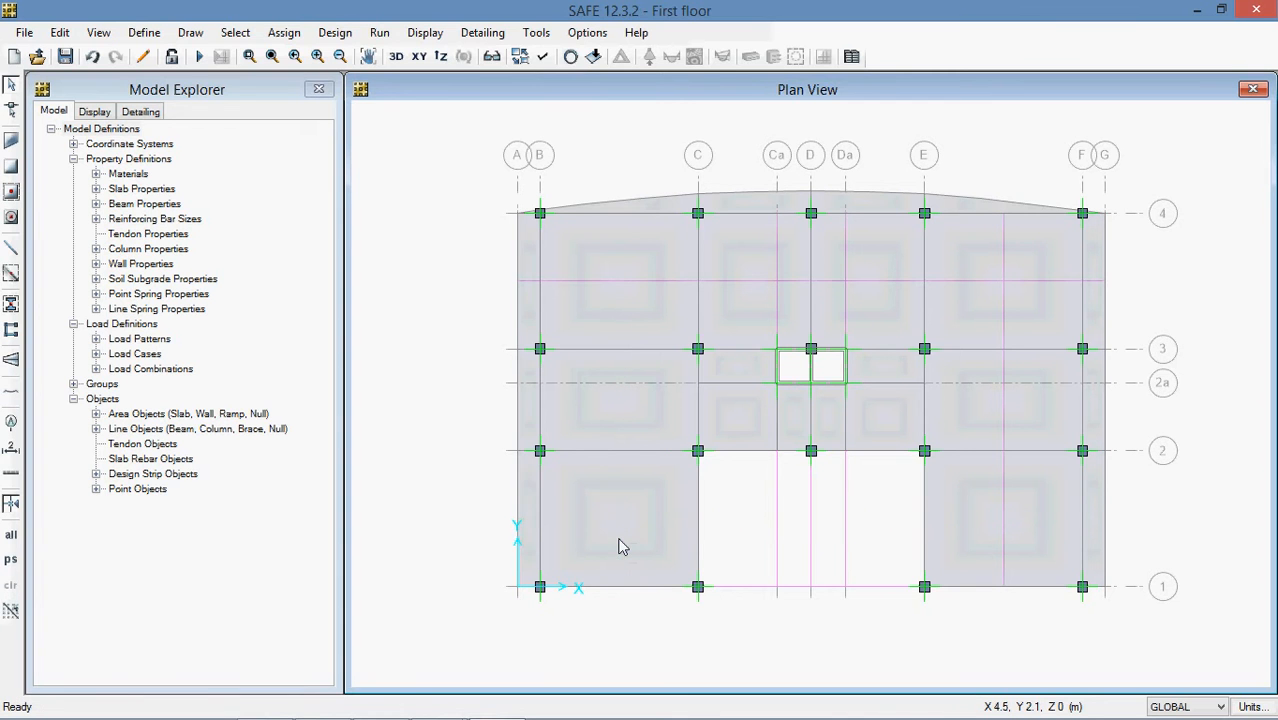
{"action": "left_click", "coordinate": [93, 57]}
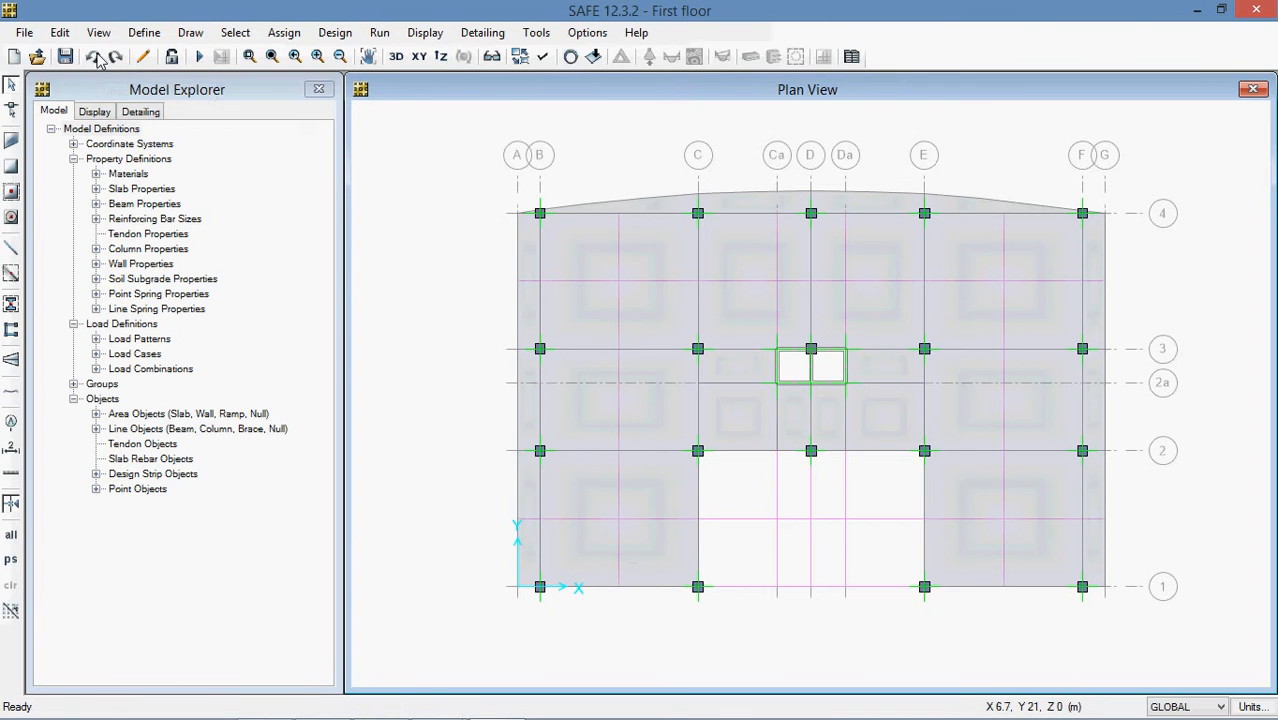
Step: Delete the design strip midway between grids 3 and 4 and the strip midway between grids E and F
{"action": "left_click", "coordinate": [1002, 331]}
{"action": "key", "text": "Delete"}
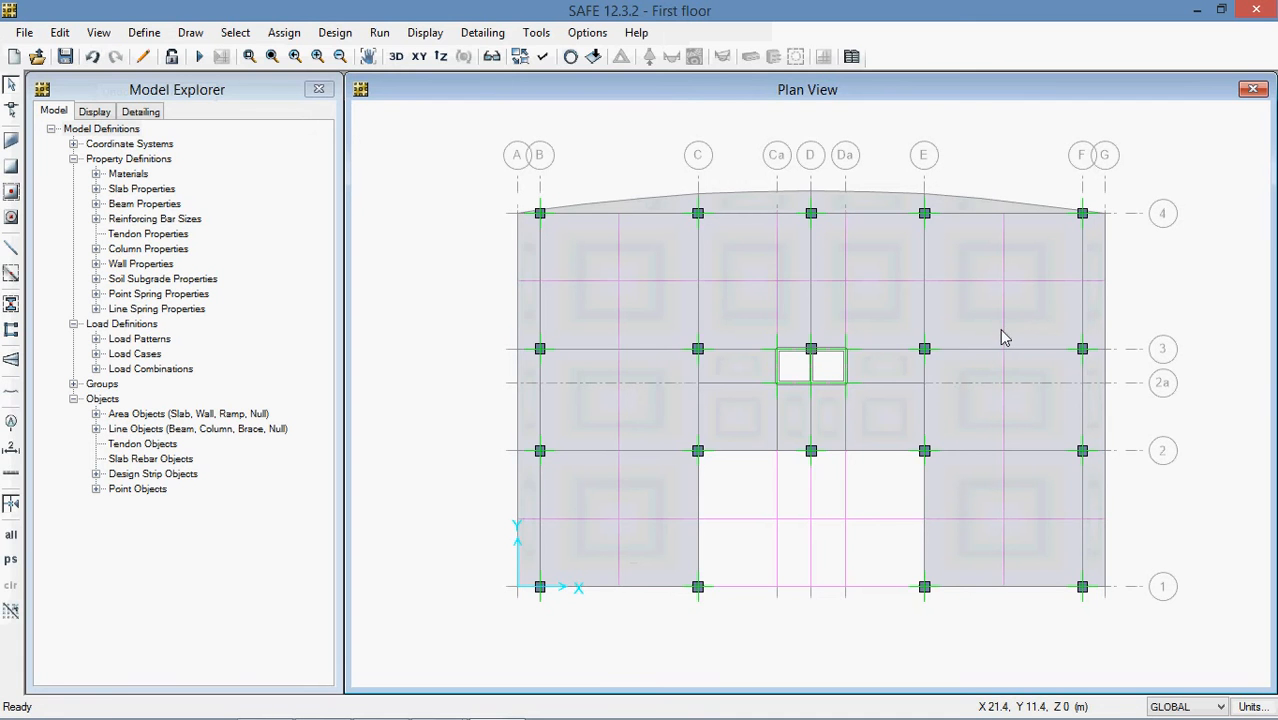
{"action": "left_click", "coordinate": [1036, 283]}
{"action": "key", "text": "Delete"}
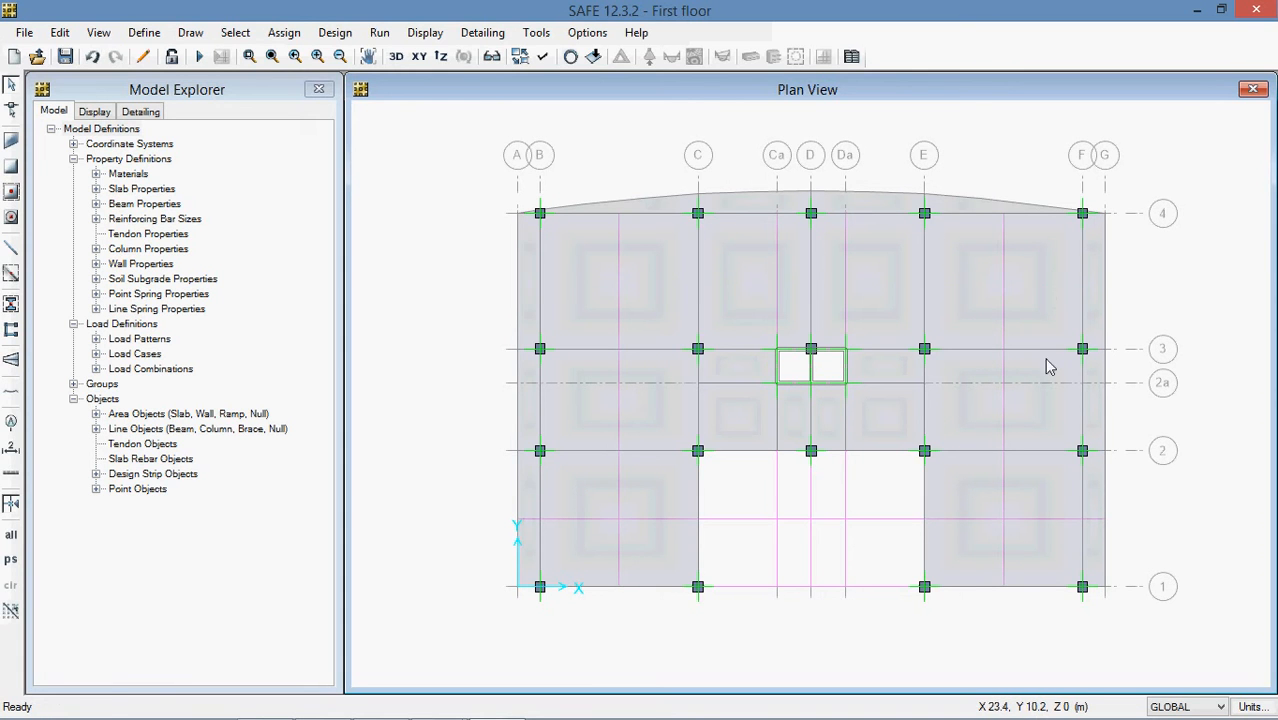
{"action": "left_click", "coordinate": [1004, 306]}
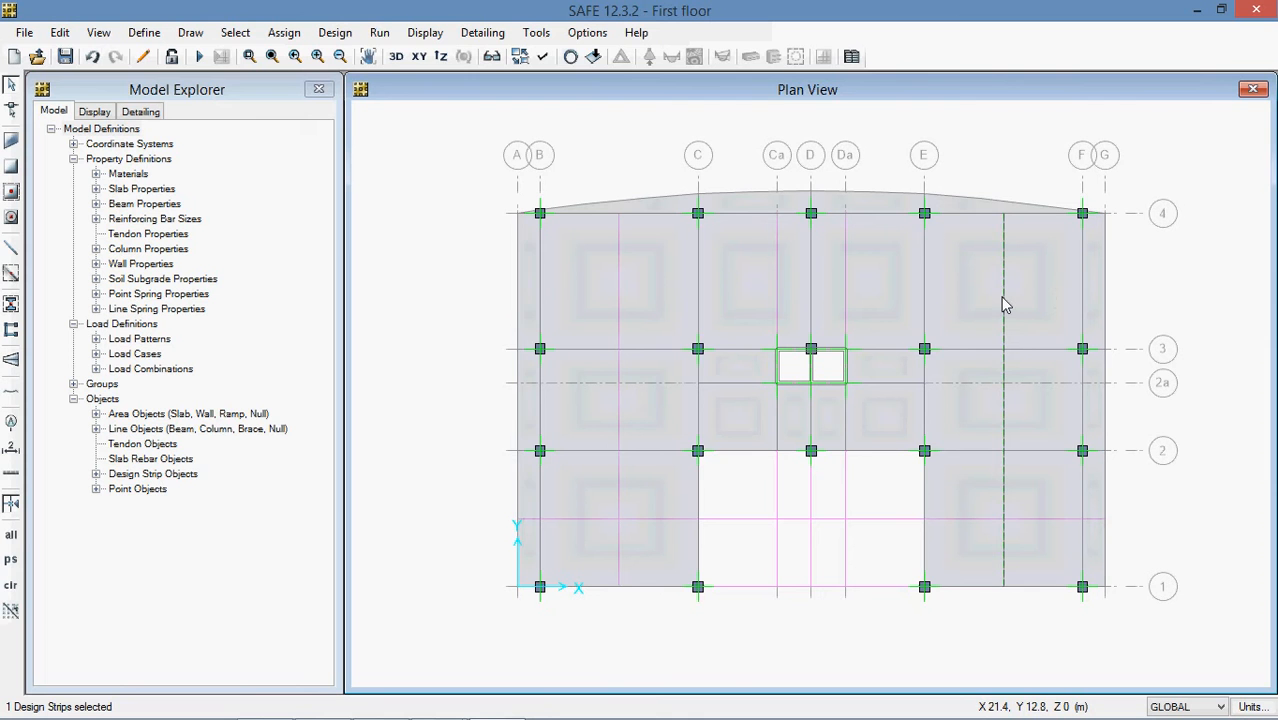
{"action": "key", "text": "Delete"}
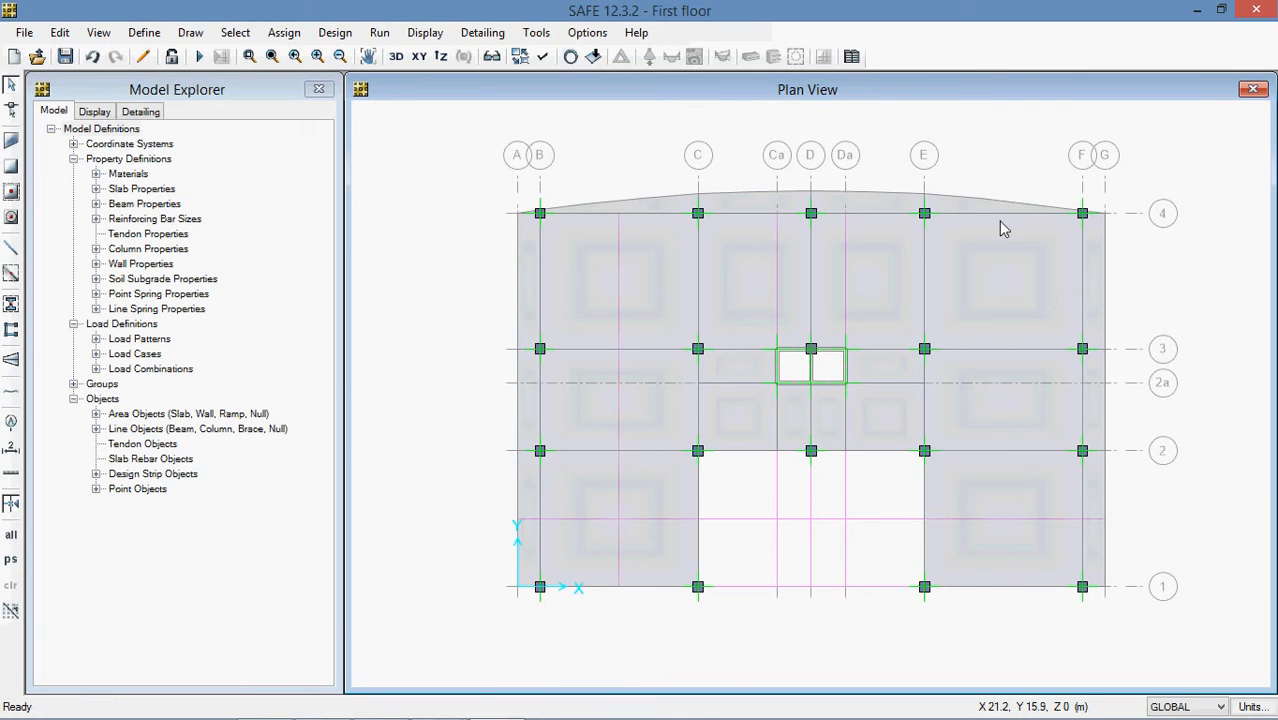
{"action": "left_click_drag", "start_coordinate": [976, 200], "coordinate": [968, 566]}
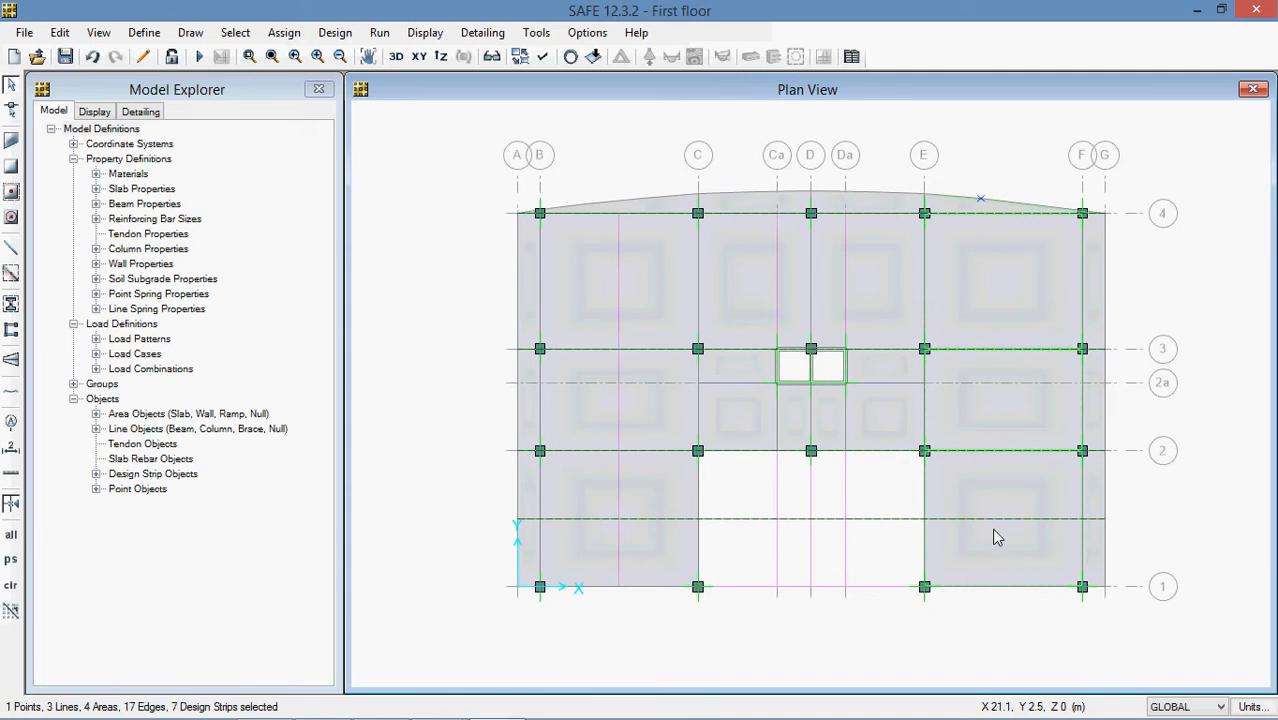
{"action": "key", "text": "Delete"}
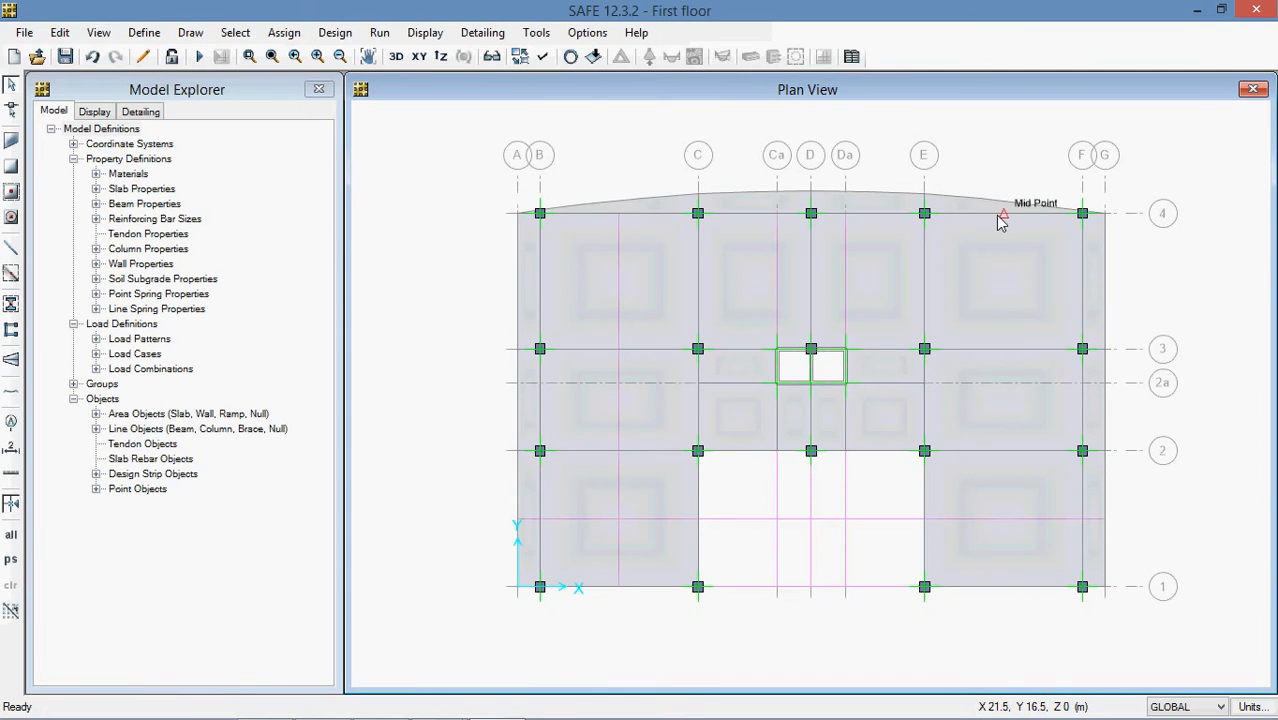
{"action": "scroll", "coordinate": [996, 231], "scroll_direction": "up", "scroll_amount": 4}
{"action": "left_click", "coordinate": [921, 166]}
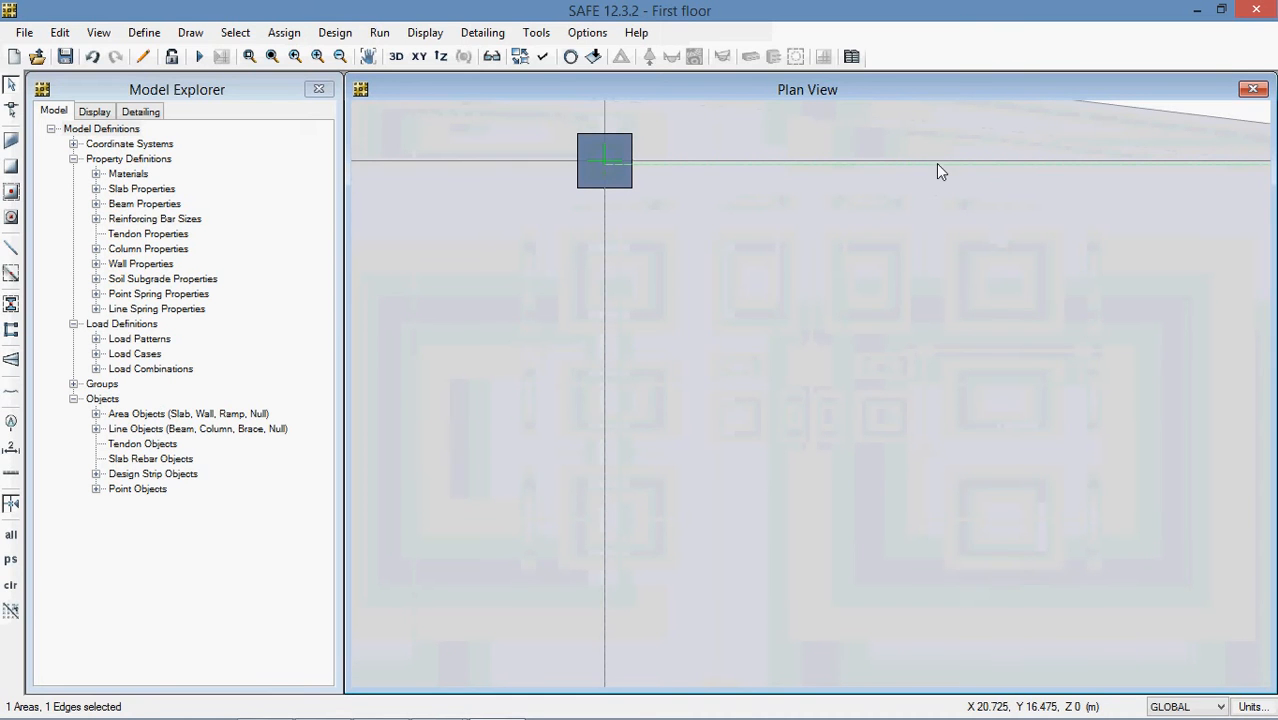
{"action": "left_click", "coordinate": [948, 161]}
{"action": "scroll", "coordinate": [944, 175], "scroll_direction": "down", "scroll_amount": 2}
{"action": "scroll", "coordinate": [978, 288], "scroll_direction": "down", "scroll_amount": 1}
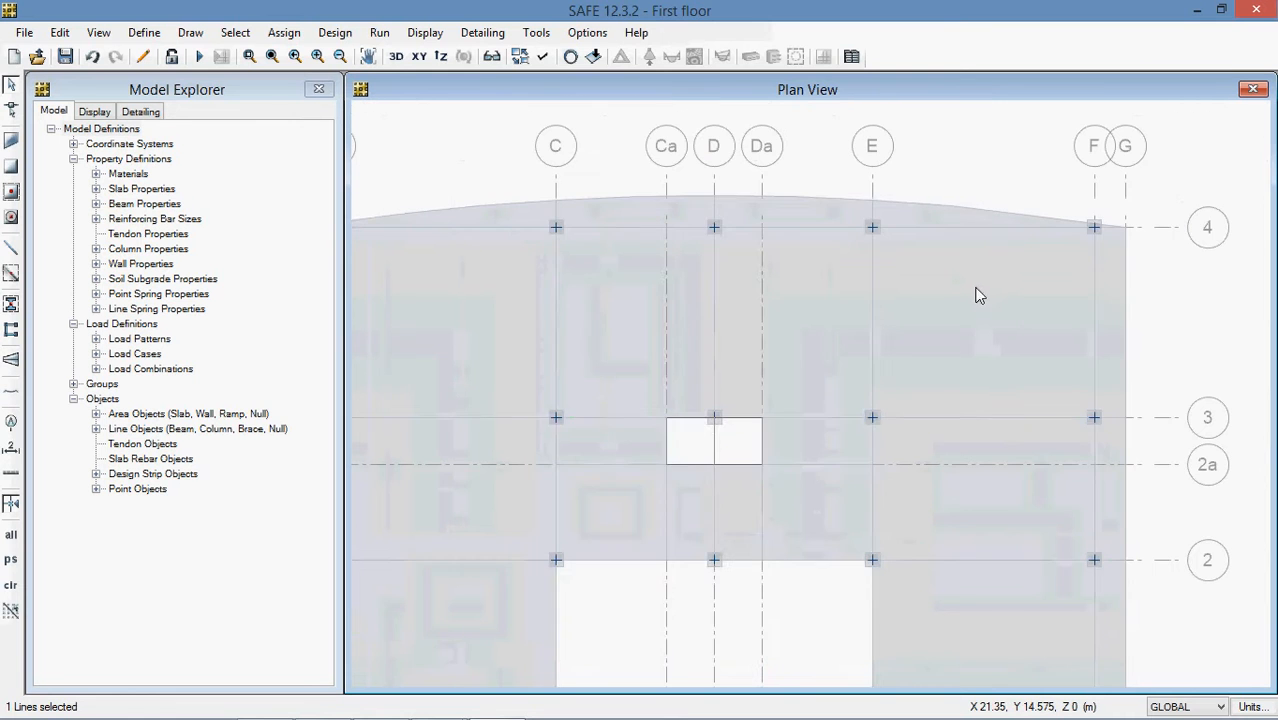
{"action": "key", "text": "Escape"}
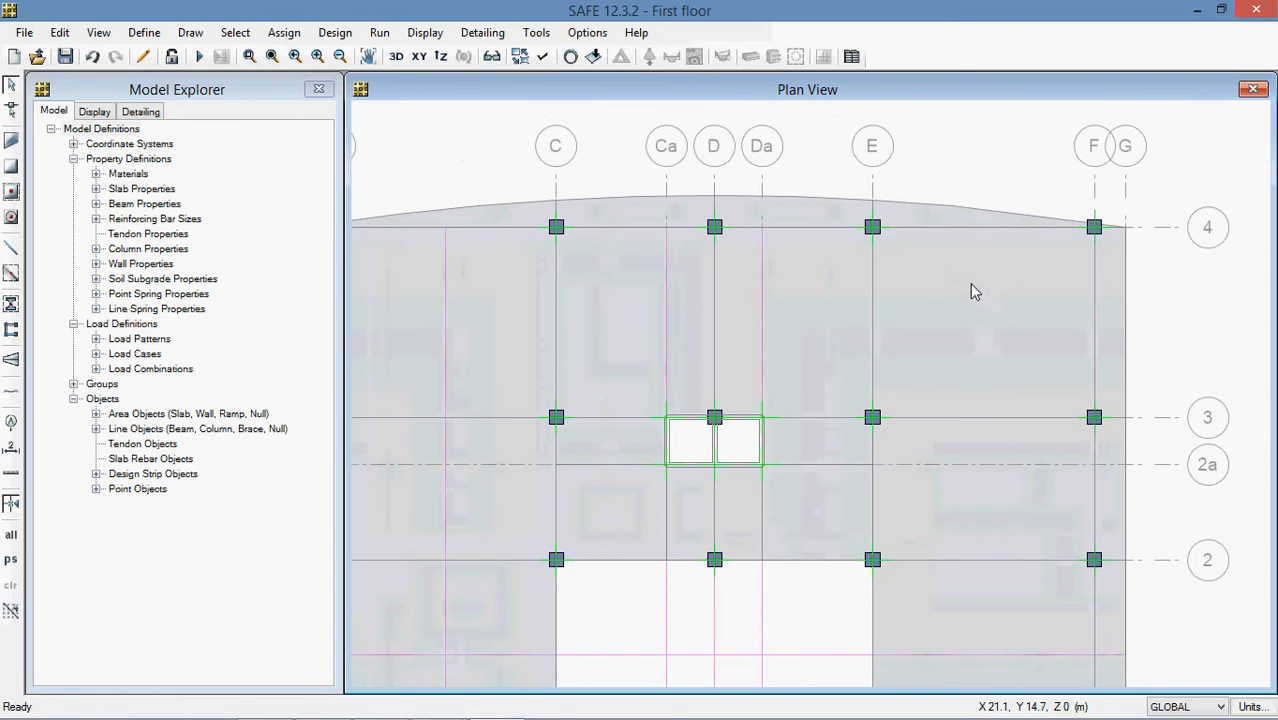
Step: Delete the design strip midway between grids 1 and 2 and the strips along grids Ca, D and Da
{"action": "scroll", "coordinate": [790, 325], "scroll_direction": "down", "scroll_amount": 2}
{"action": "scroll", "coordinate": [649, 494], "scroll_direction": "up", "scroll_amount": 2}
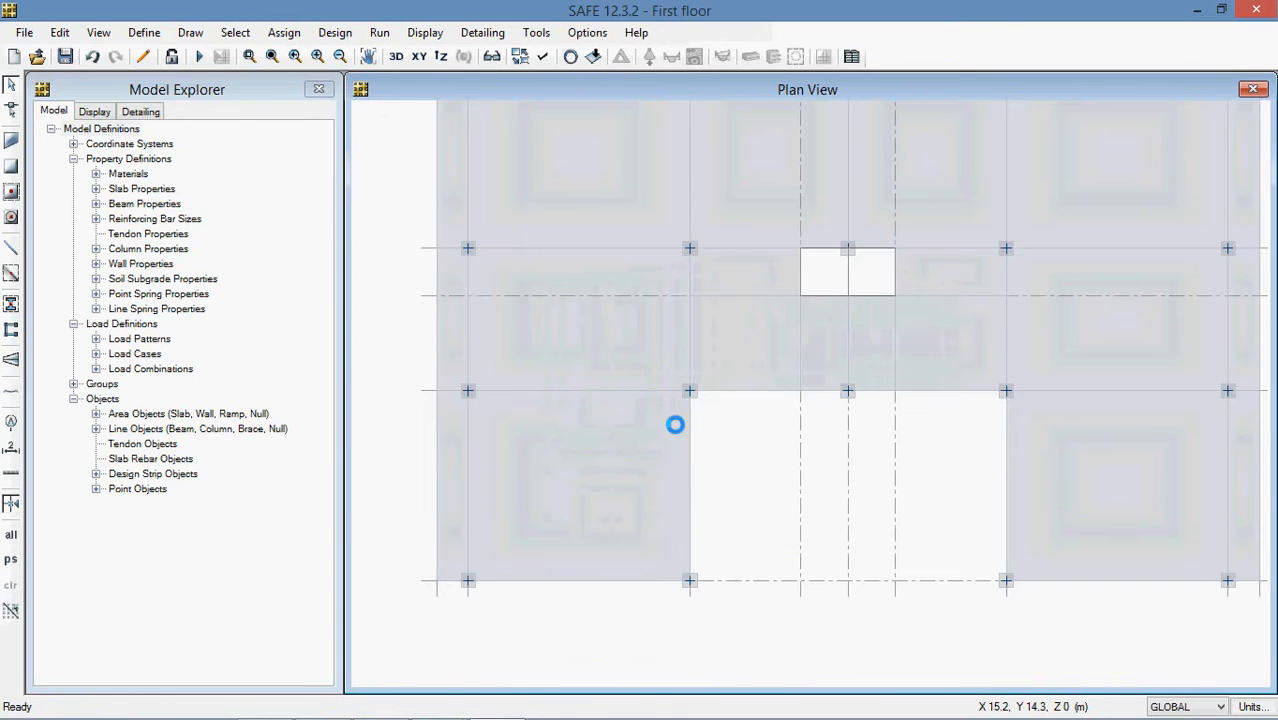
{"action": "left_click", "coordinate": [620, 488]}
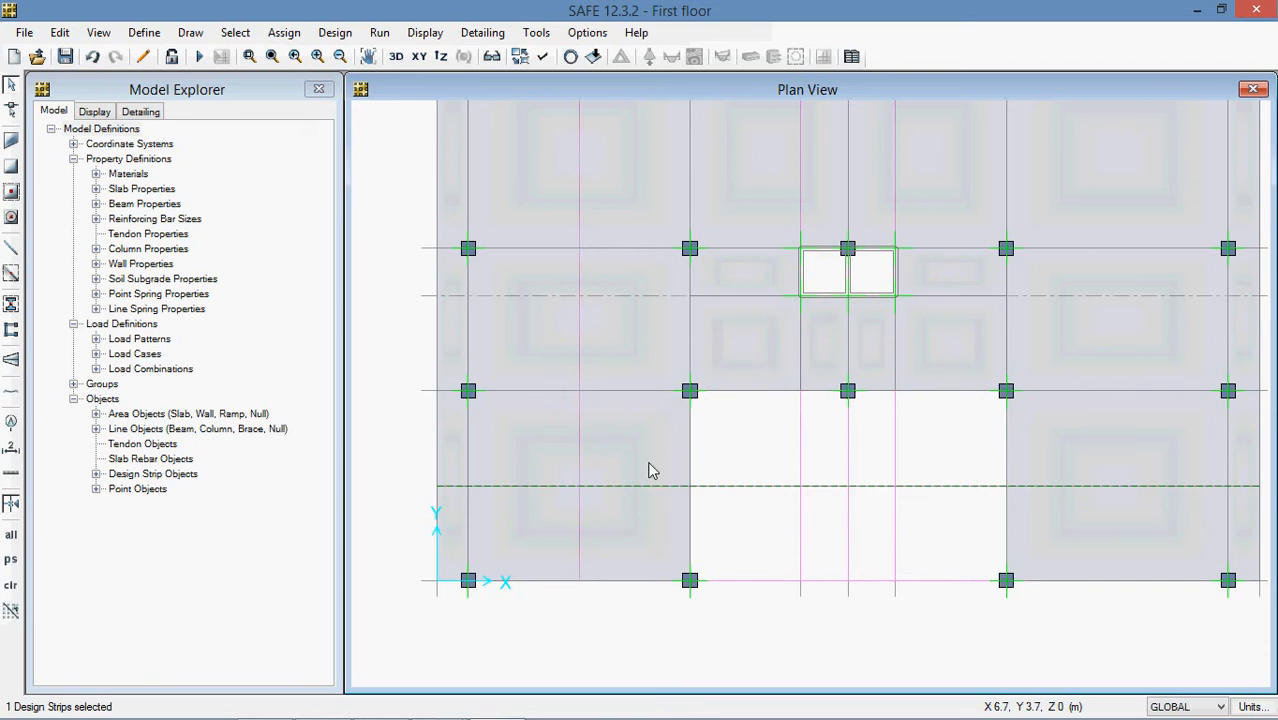
{"action": "key", "text": "Delete"}
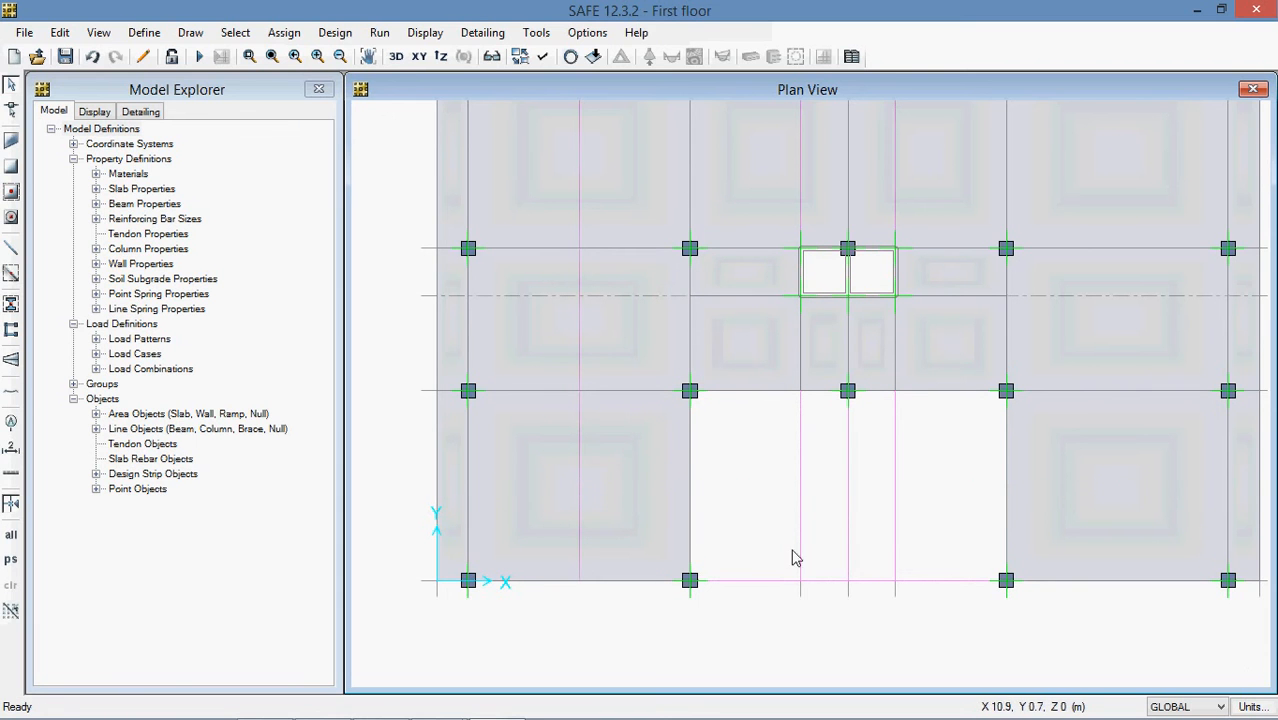
{"action": "left_click_drag", "start_coordinate": [925, 464], "coordinate": [778, 518]}
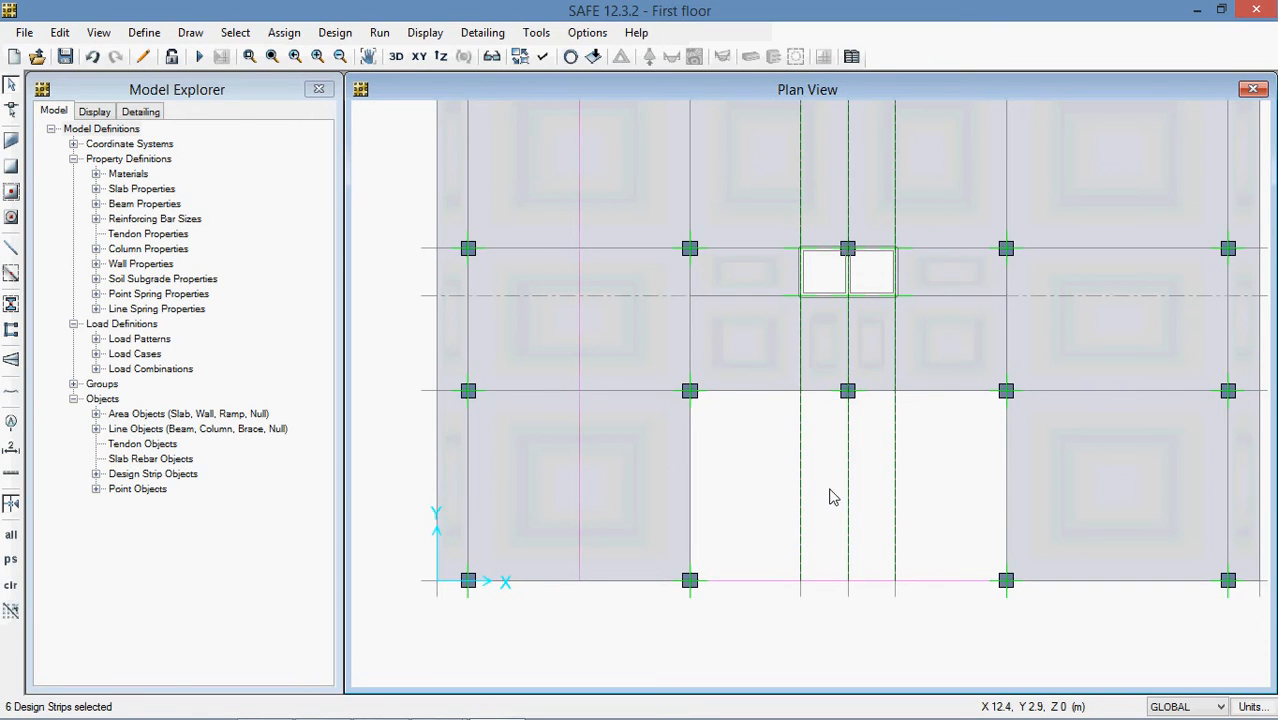
{"action": "key", "text": "Delete"}
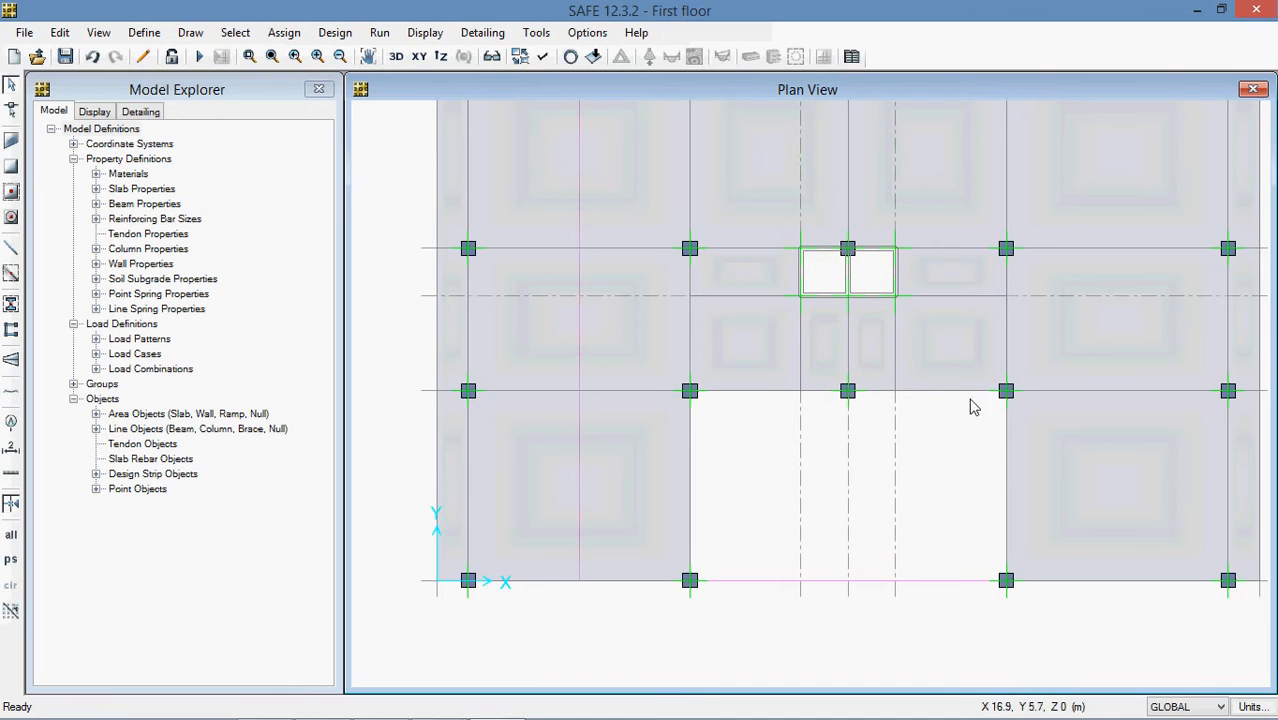
{"action": "left_click_drag", "start_coordinate": [924, 349], "coordinate": [884, 374]}
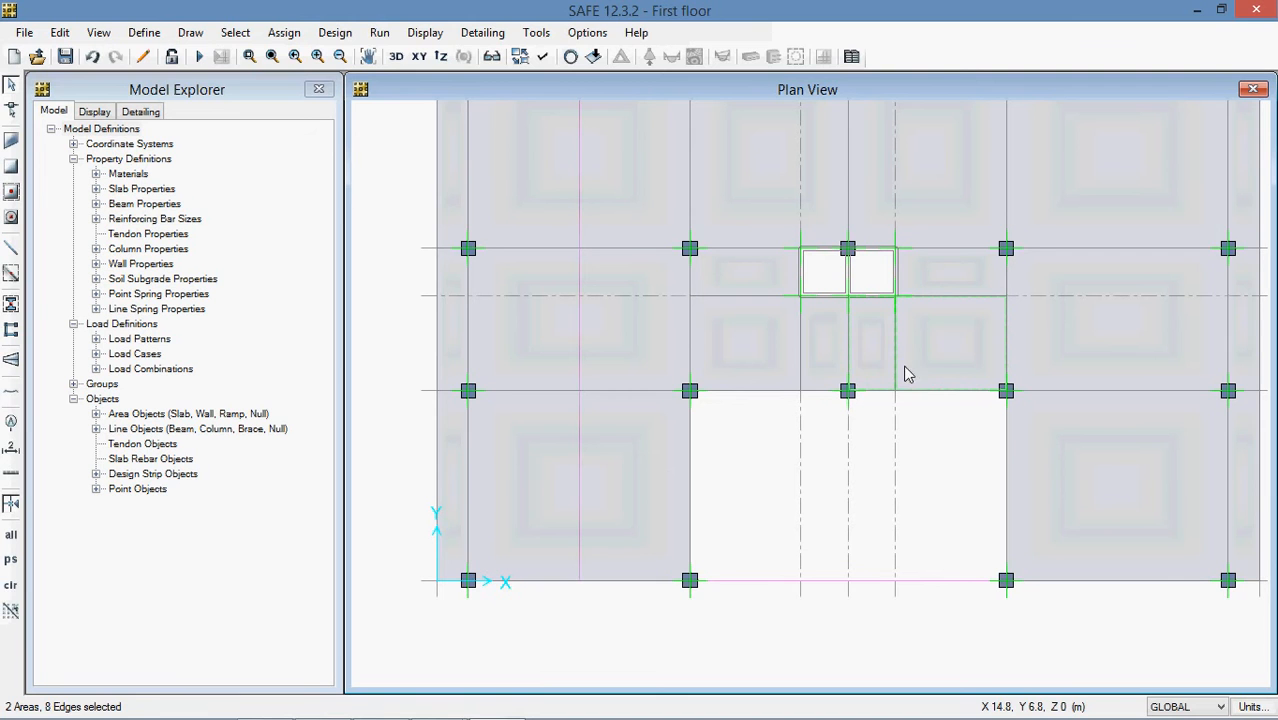
{"action": "key", "text": "Escape"}
{"action": "left_click", "coordinate": [895, 376]}
{"action": "key", "text": "Escape"}
Step: Delete the design strip along grid 1 and the strip midway between grids B and C
{"action": "left_click", "coordinate": [936, 580]}
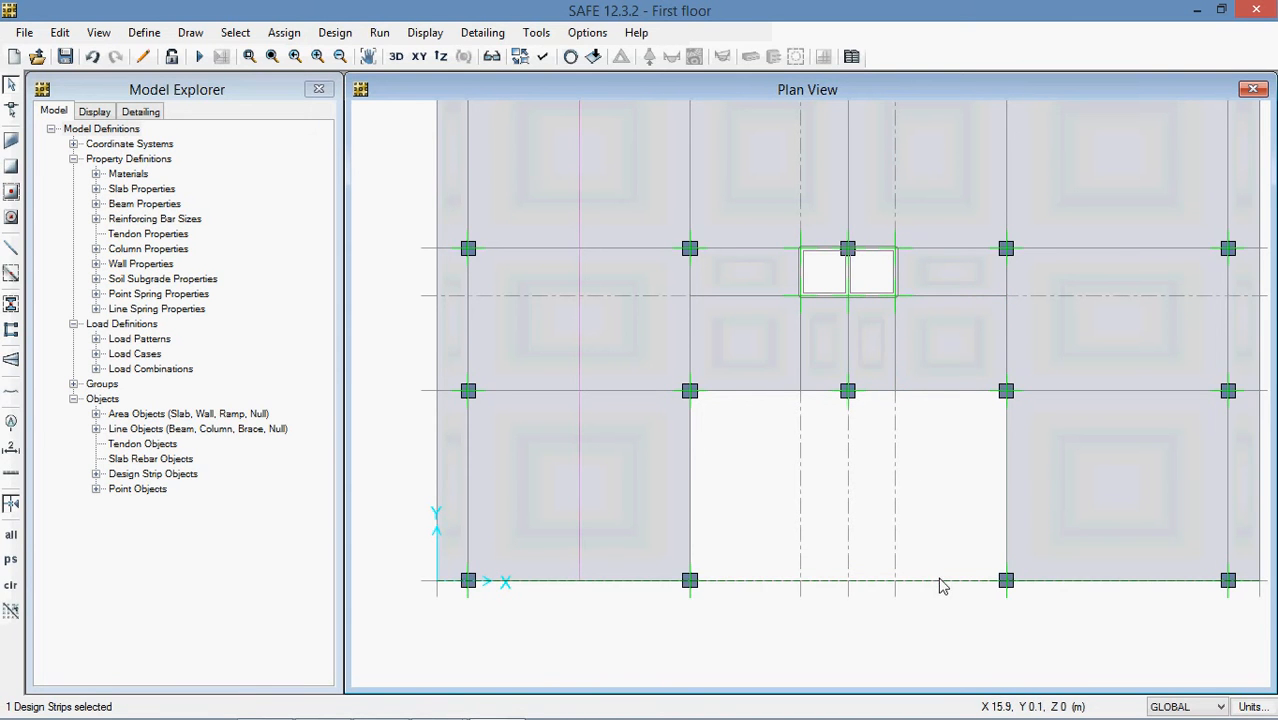
{"action": "key", "text": "Escape"}
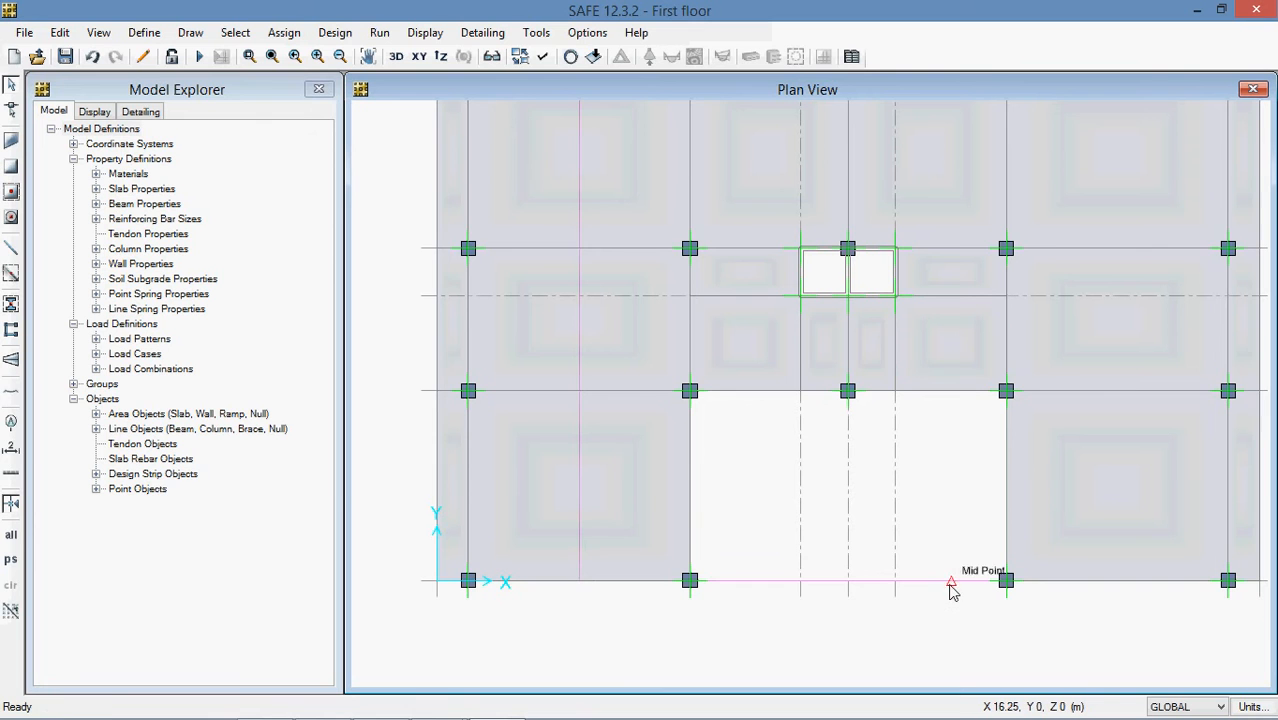
{"action": "left_click", "coordinate": [948, 582]}
{"action": "key", "text": "Escape"}
{"action": "scroll", "coordinate": [925, 528], "scroll_direction": "down", "scroll_amount": 3}
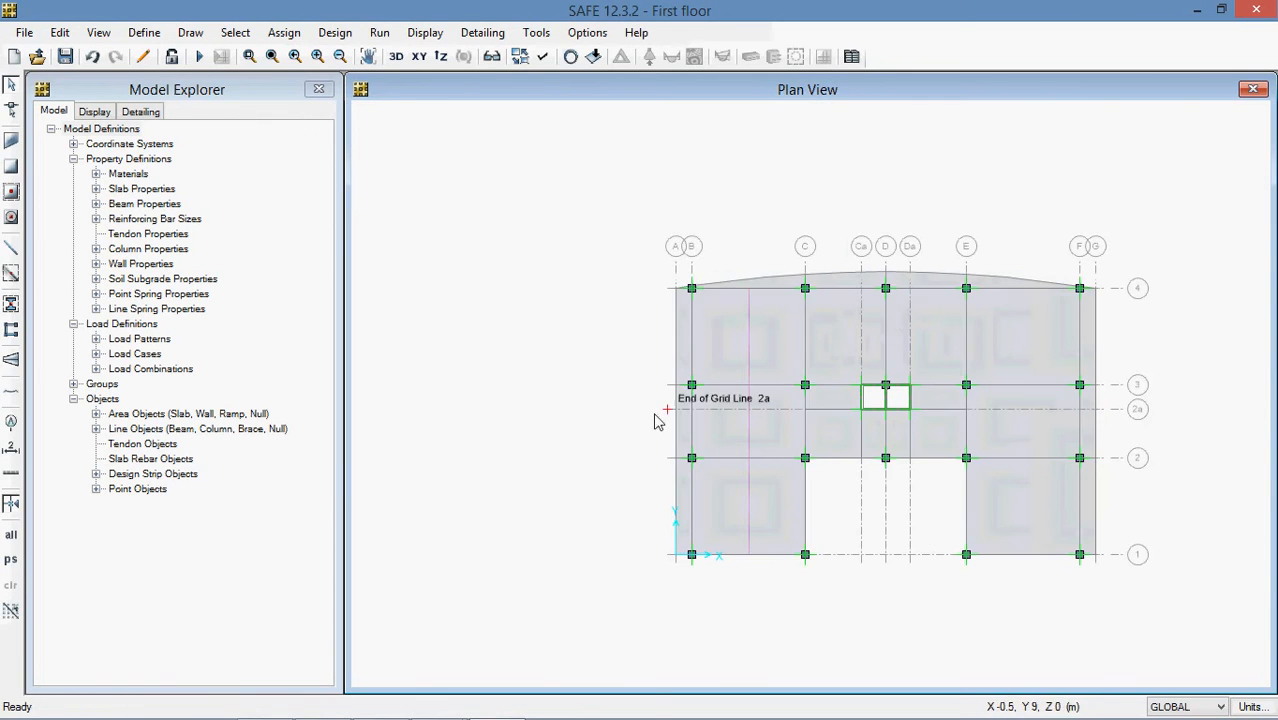
{"action": "left_click", "coordinate": [755, 340]}
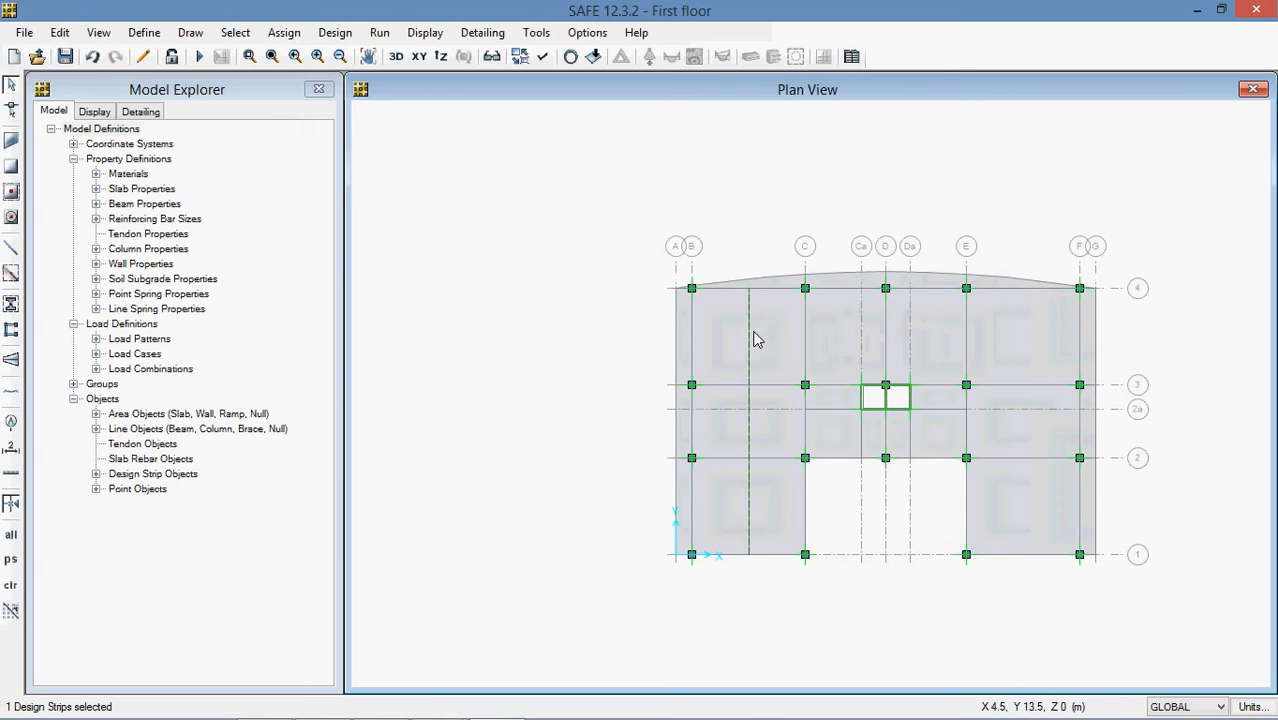
{"action": "key", "text": "Delete"}
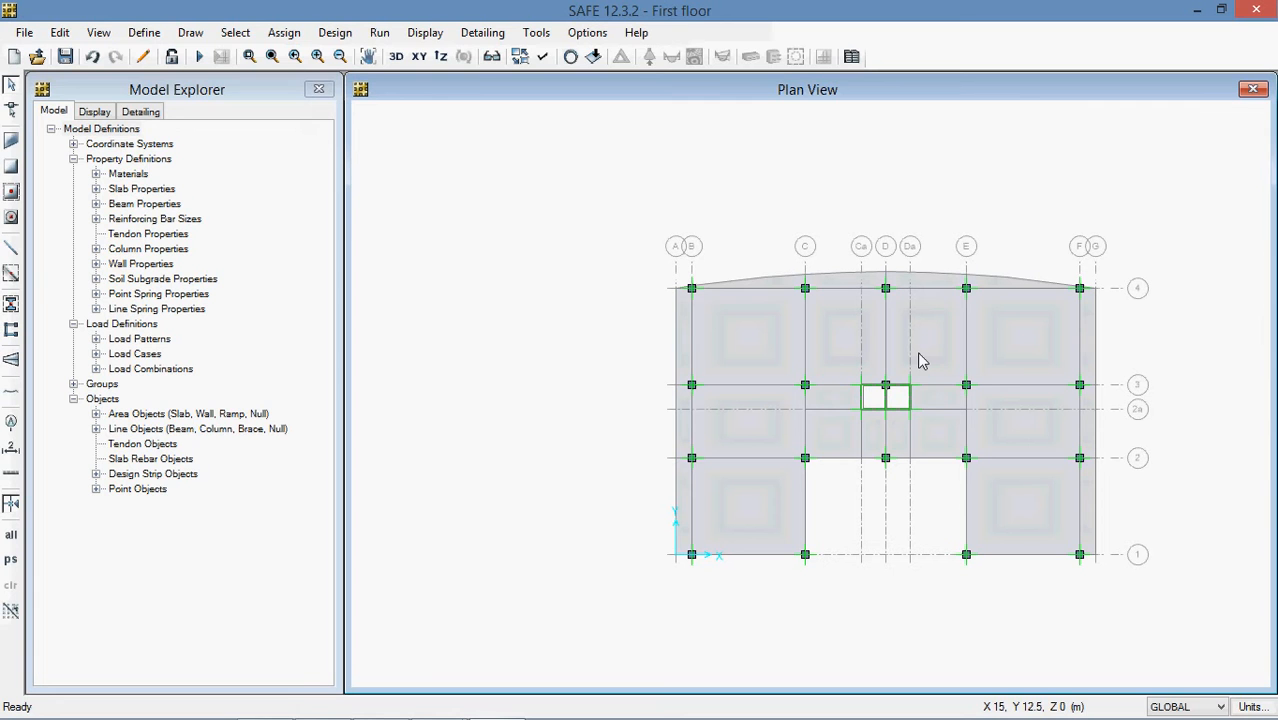
Step: Start drawing a layer A column design strip with the left and right widths at start and end set to 3 m
{"action": "left_click", "coordinate": [66, 34]}
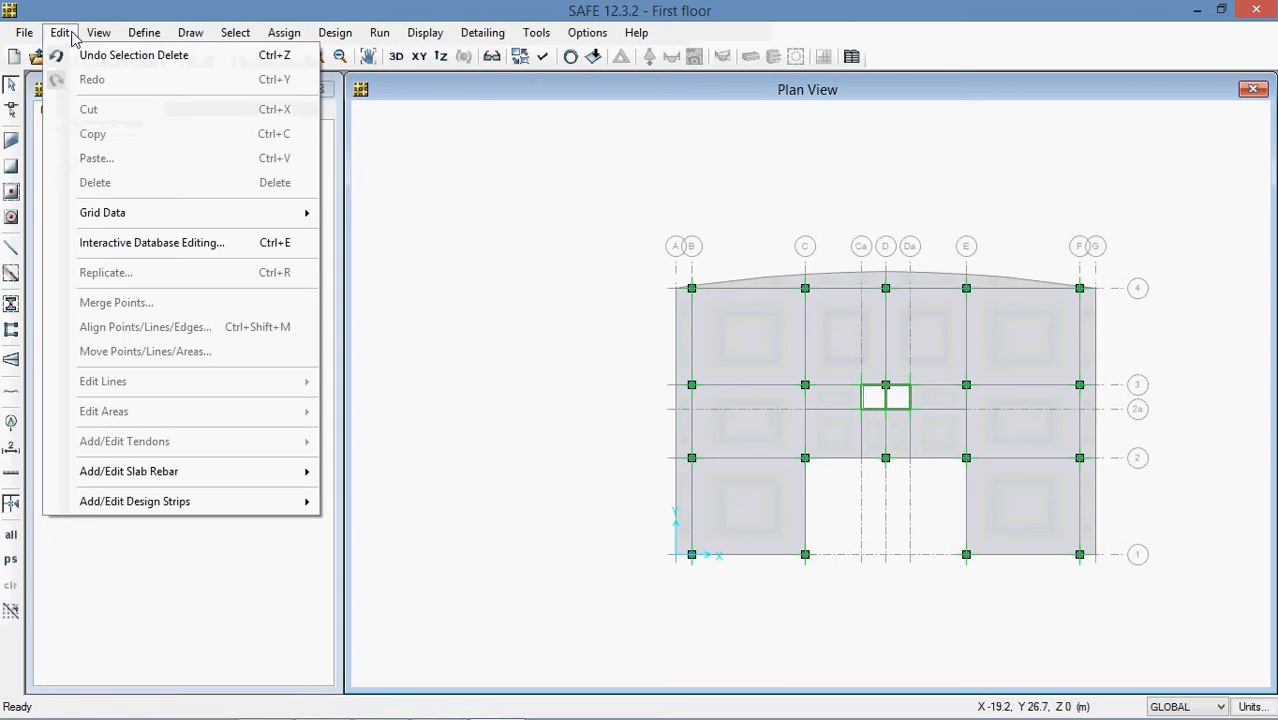
{"action": "left_click", "coordinate": [62, 33]}
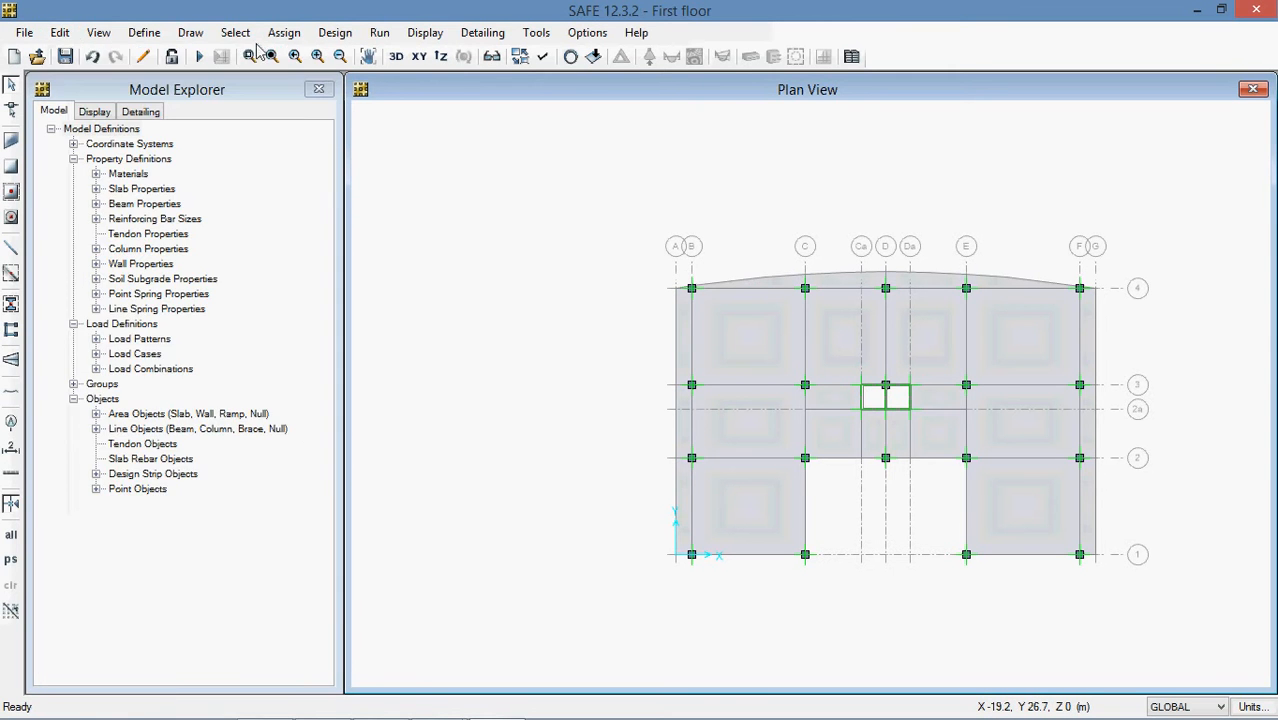
{"action": "left_click", "coordinate": [206, 34]}
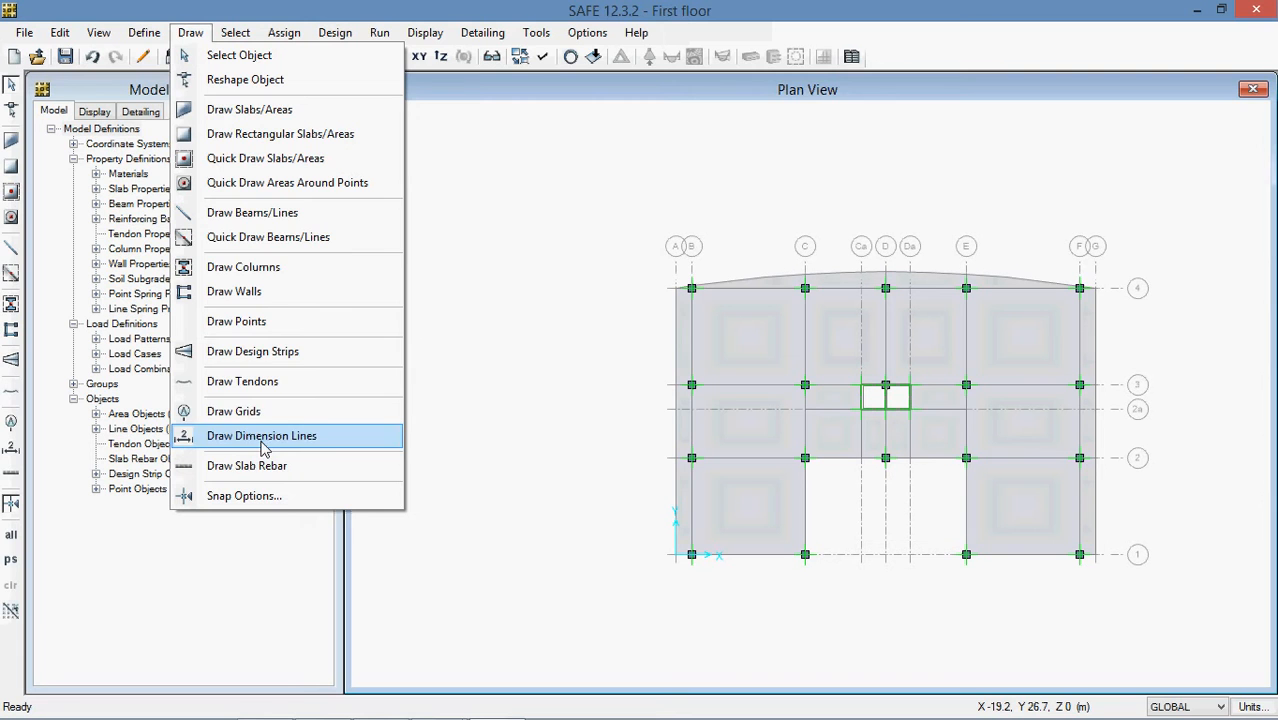
{"action": "left_click", "coordinate": [264, 357]}
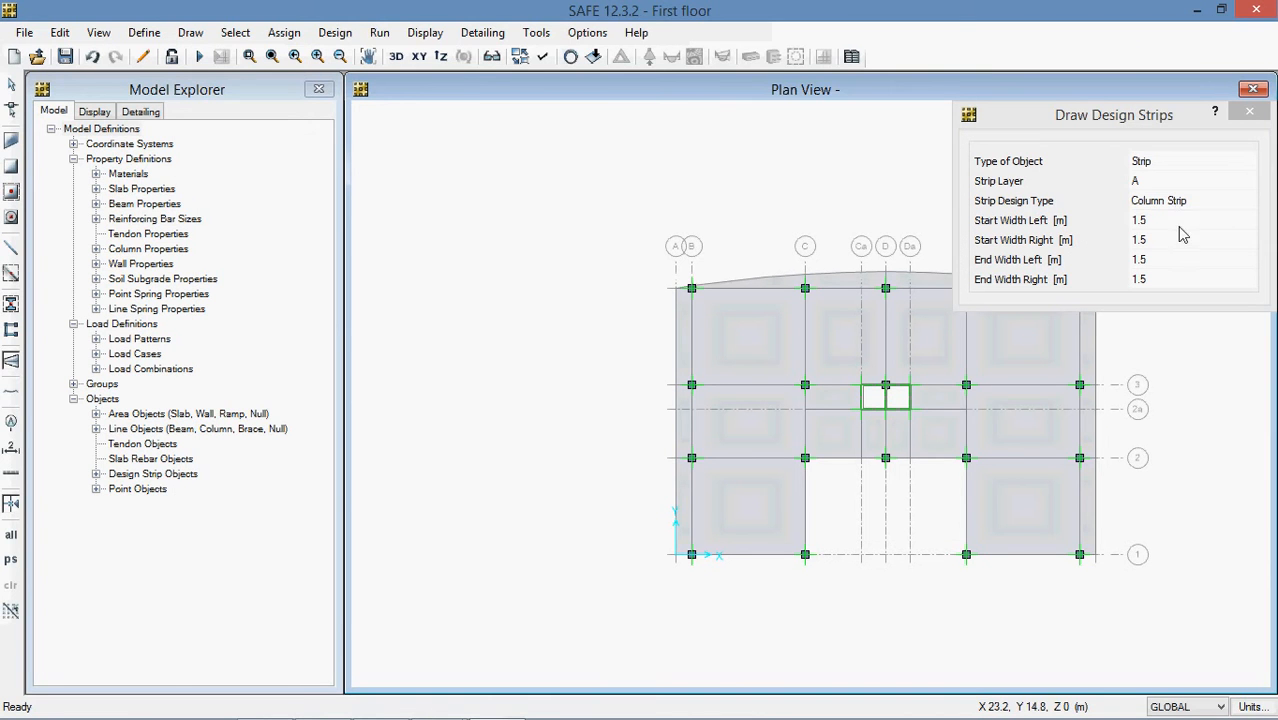
{"action": "left_click", "coordinate": [1180, 221]}
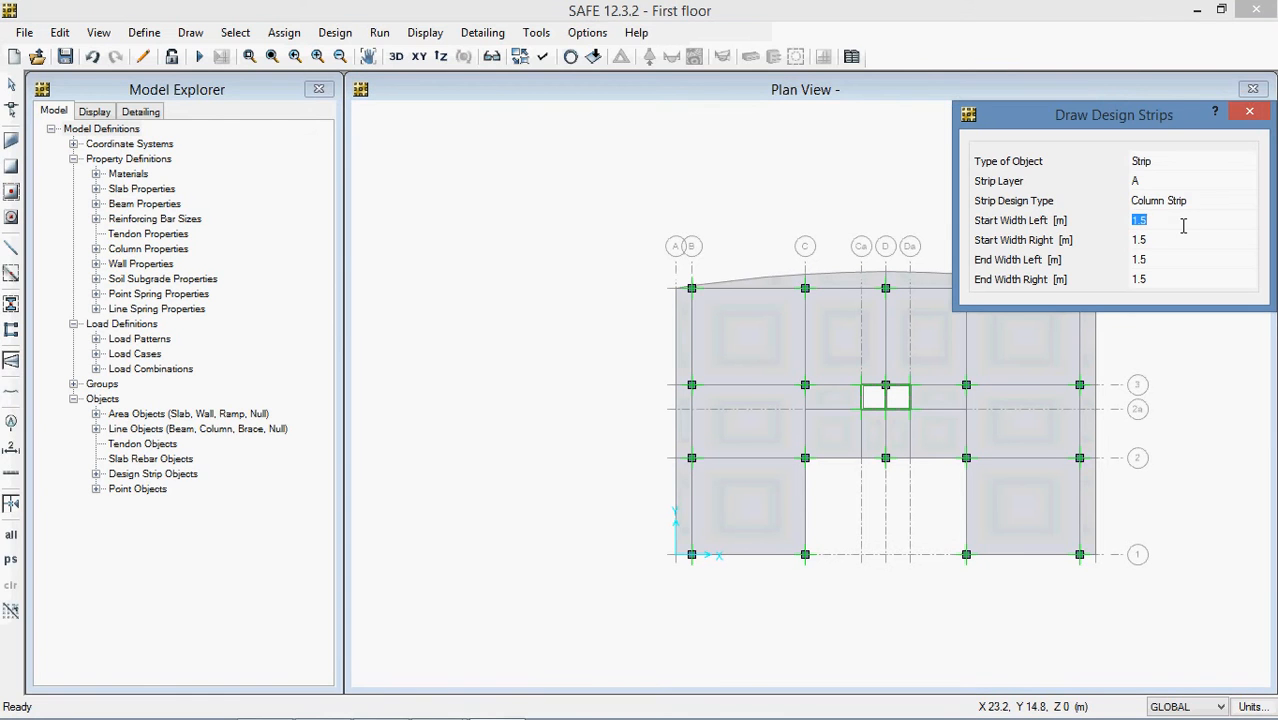
{"action": "type", "text": "3"}
{"action": "left_click", "coordinate": [1177, 243]}
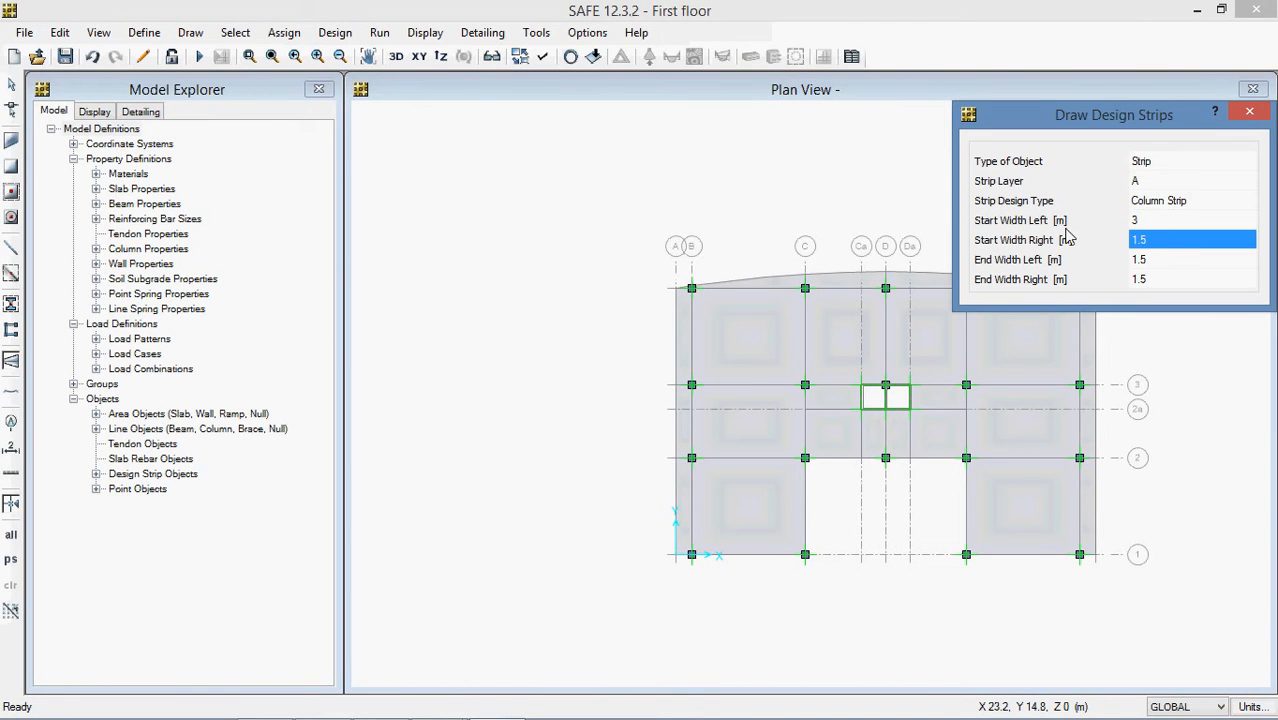
{"action": "type", "text": "3"}
{"action": "left_click", "coordinate": [1157, 261]}
{"action": "type", "text": "3"}
{"action": "left_click", "coordinate": [1156, 280]}
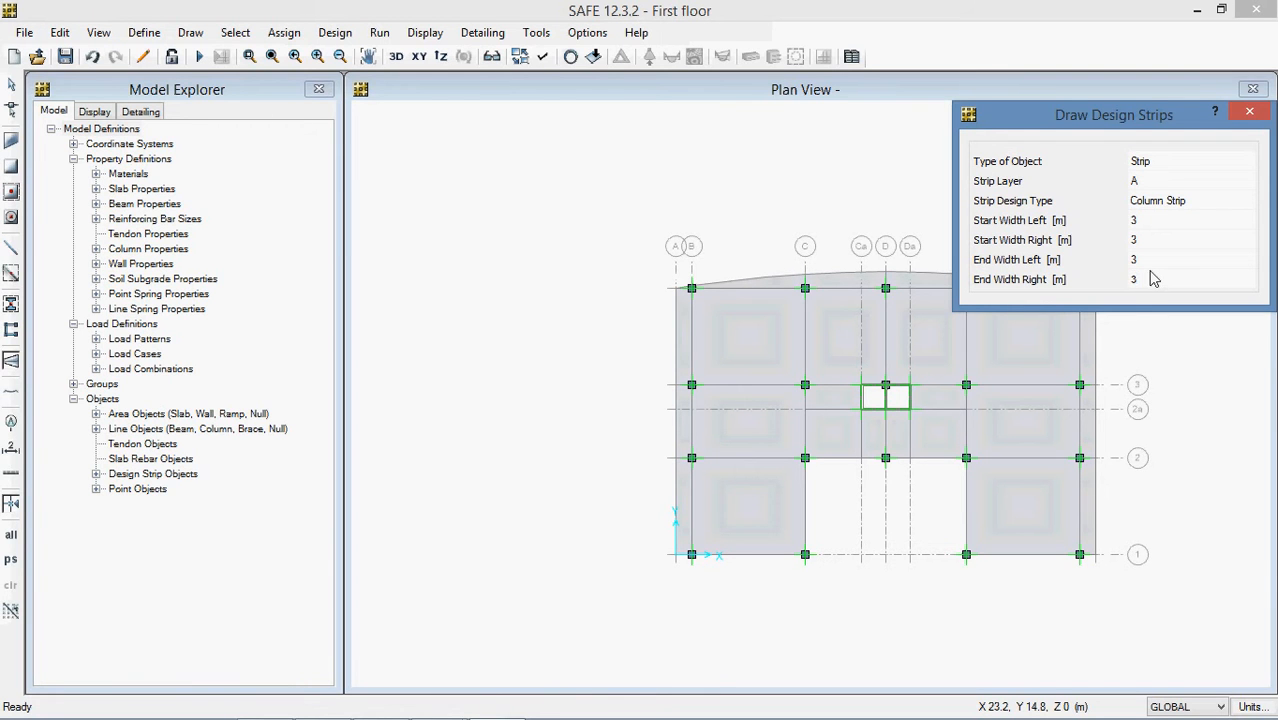
Step: Draw a design strip from grid B to grid F between grids 3 and 4, continuing down to grid 2a and back to grid B
{"action": "left_click", "coordinate": [697, 362]}
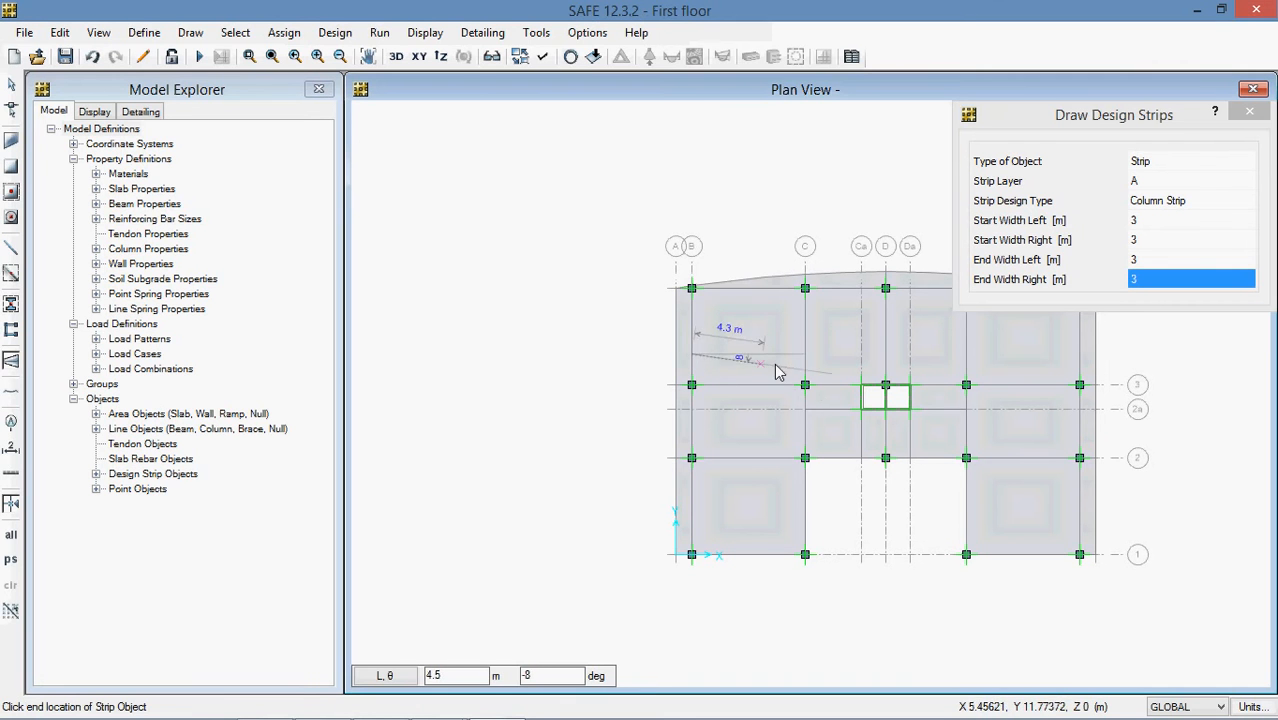
{"action": "left_click", "coordinate": [1081, 355]}
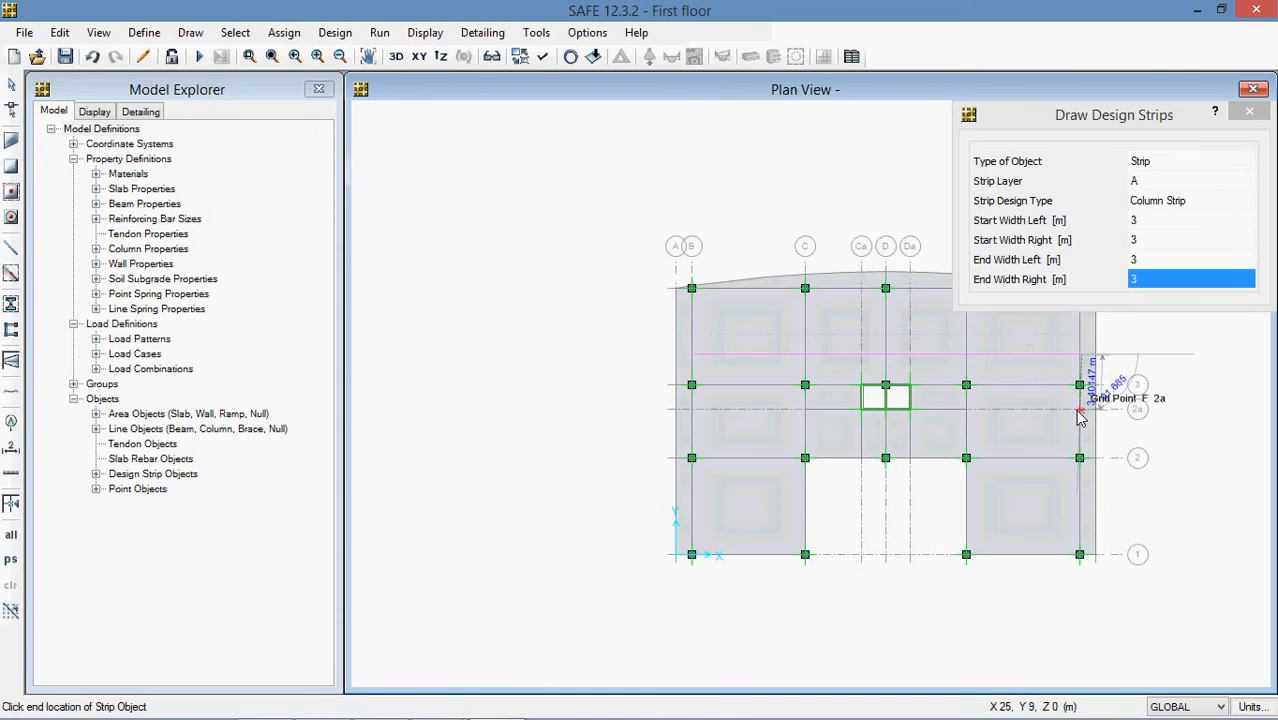
{"action": "left_click", "coordinate": [1080, 417]}
{"action": "left_click", "coordinate": [702, 415]}
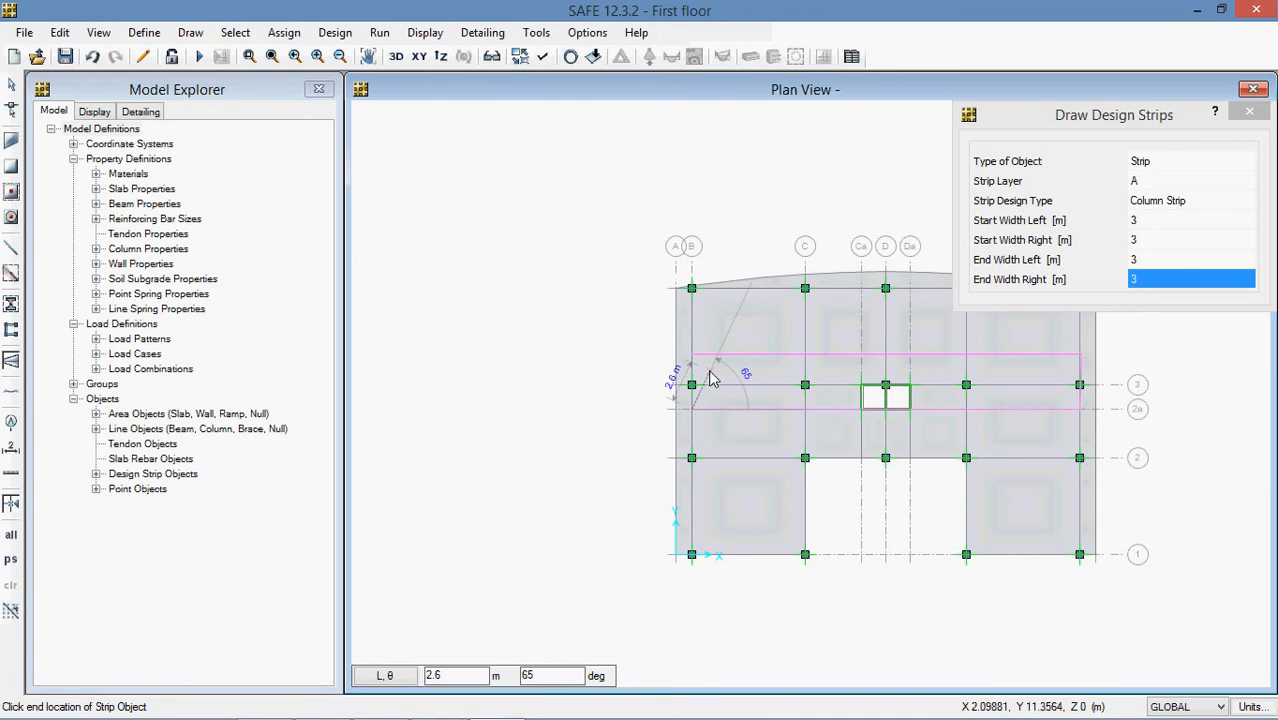
{"action": "right_click", "coordinate": [710, 371]}
{"action": "left_click", "coordinate": [733, 408]}
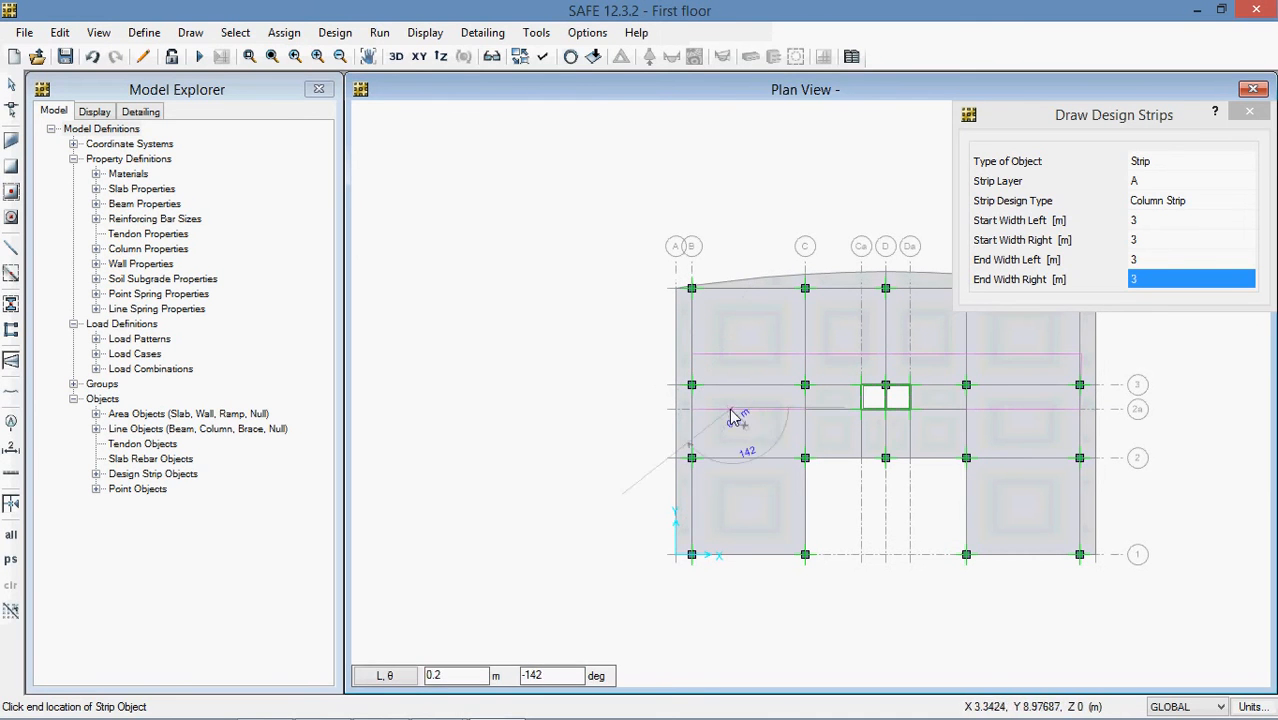
{"action": "key", "text": "Escape"}
Step: End the strip drawing and select the new design strip between grids 3 and 4 to inspect its corner near grid F
{"action": "left_click", "coordinate": [770, 416]}
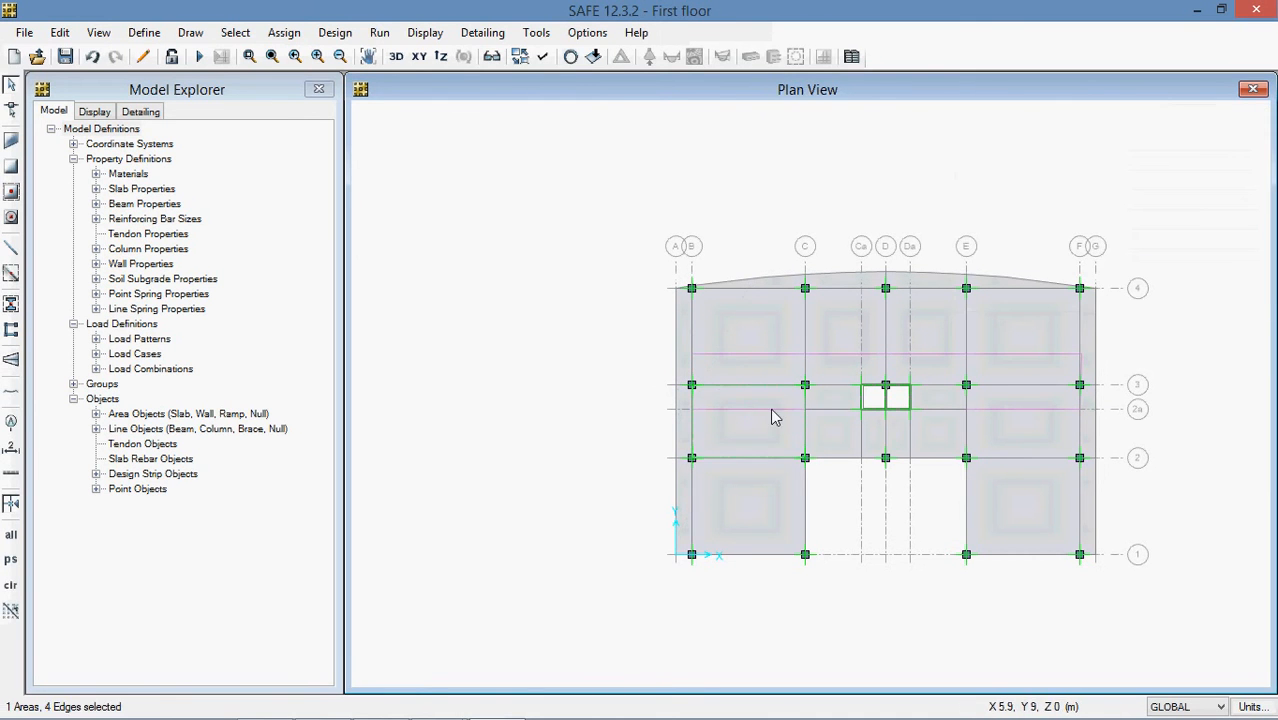
{"action": "scroll", "coordinate": [1127, 381], "scroll_direction": "up", "scroll_amount": 2}
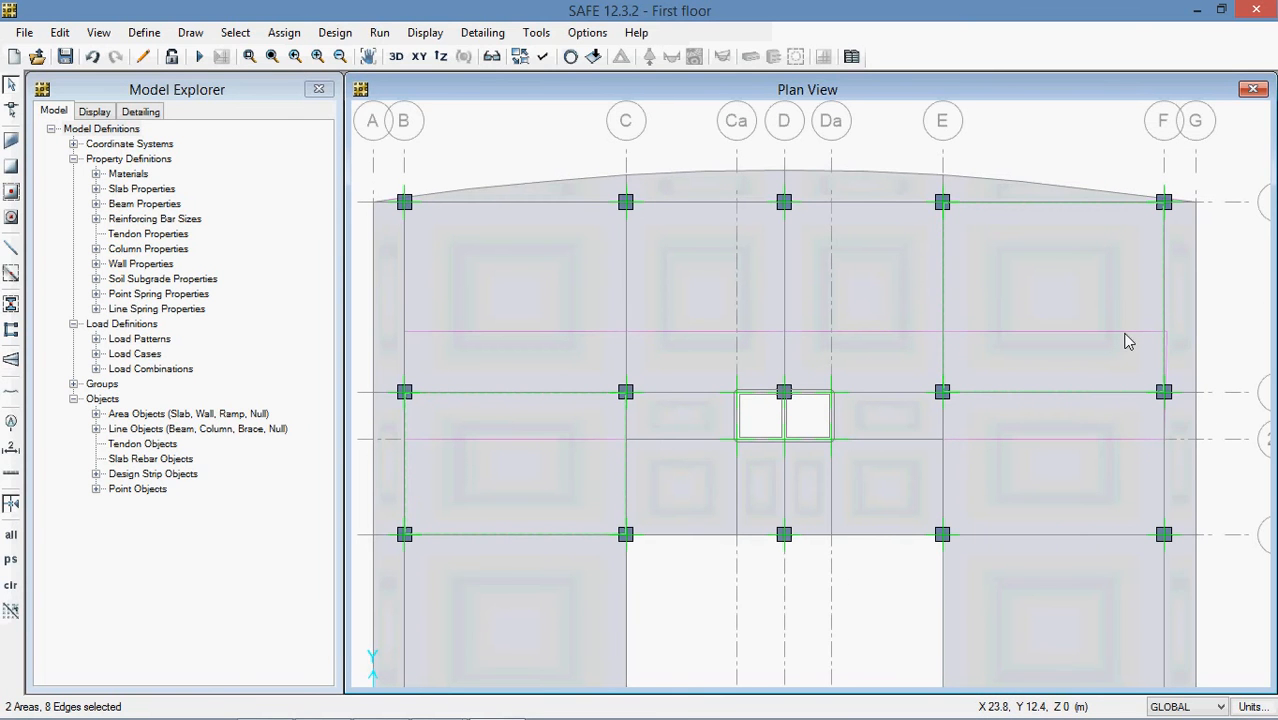
{"action": "left_click", "coordinate": [1117, 332]}
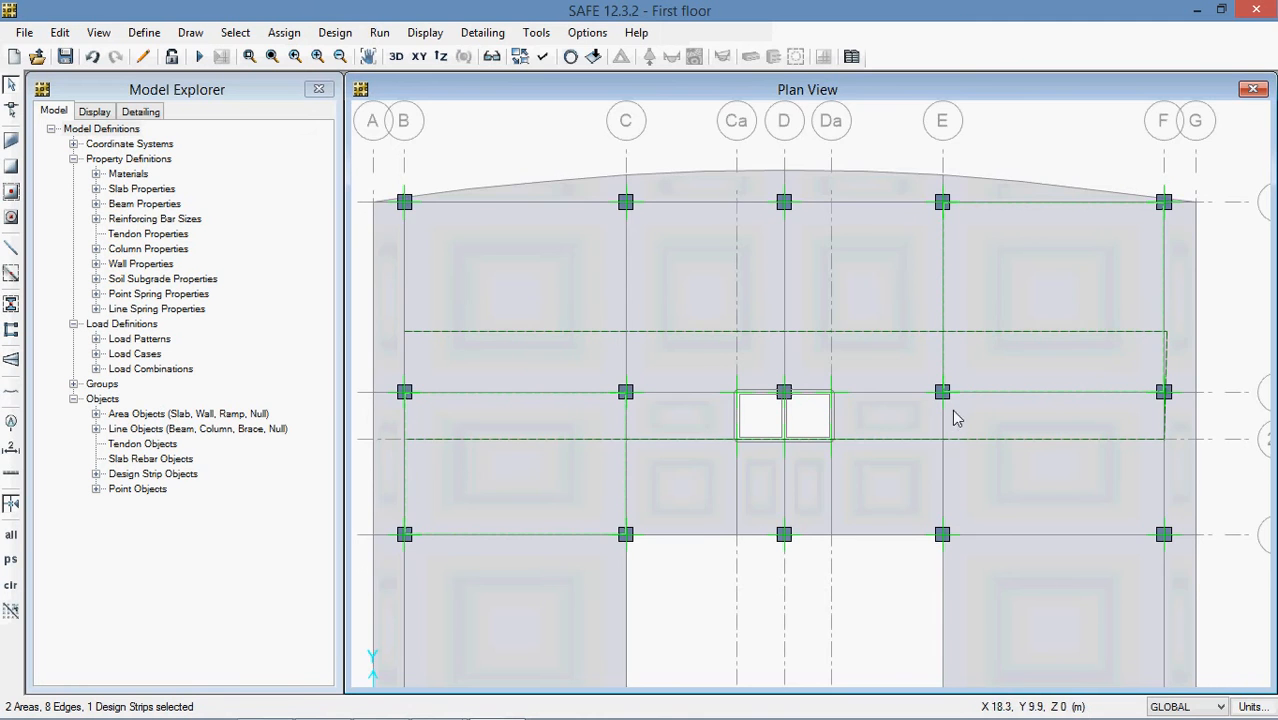
{"action": "scroll", "coordinate": [1084, 357], "scroll_direction": "down", "scroll_amount": 2}
{"action": "scroll", "coordinate": [1045, 397], "scroll_direction": "up", "scroll_amount": 2}
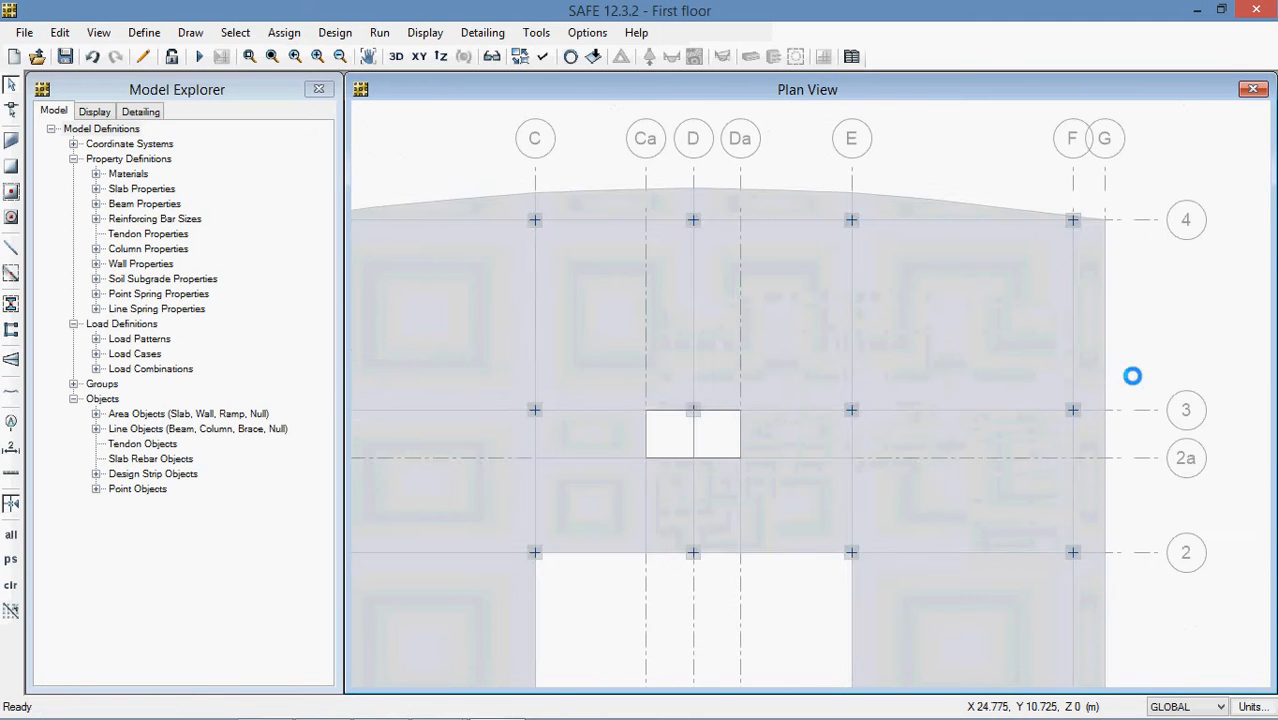
{"action": "scroll", "coordinate": [1077, 372], "scroll_direction": "up", "scroll_amount": 2}
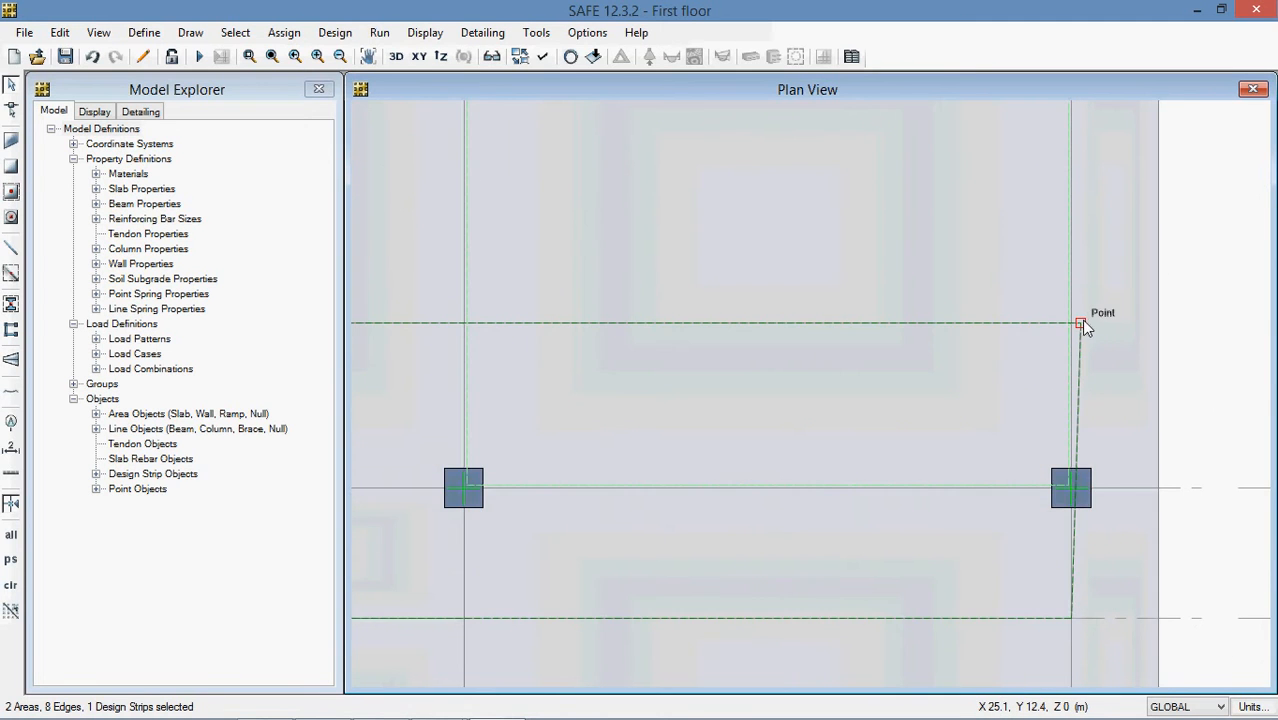
Step: Set the global coordinates of the strip's upper corner point near grid F to X 25 m and Y 12 m
{"action": "right_click", "coordinate": [1080, 322]}
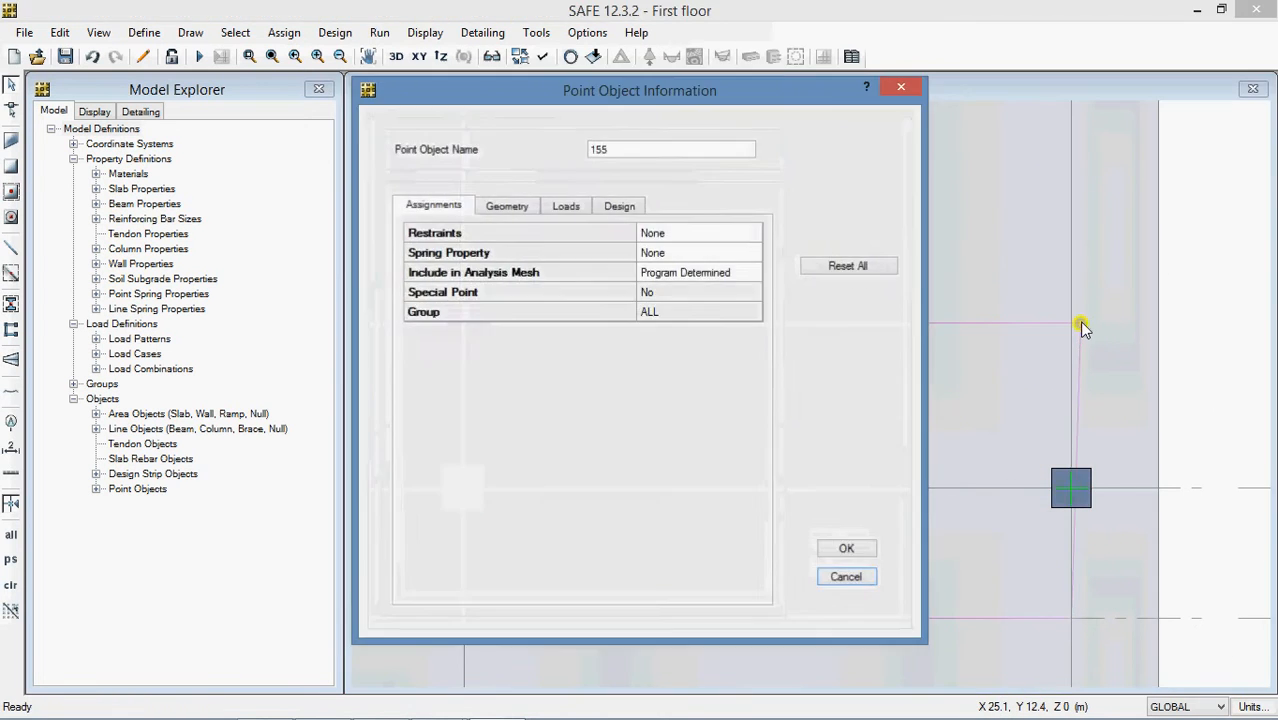
{"action": "left_click", "coordinate": [509, 207]}
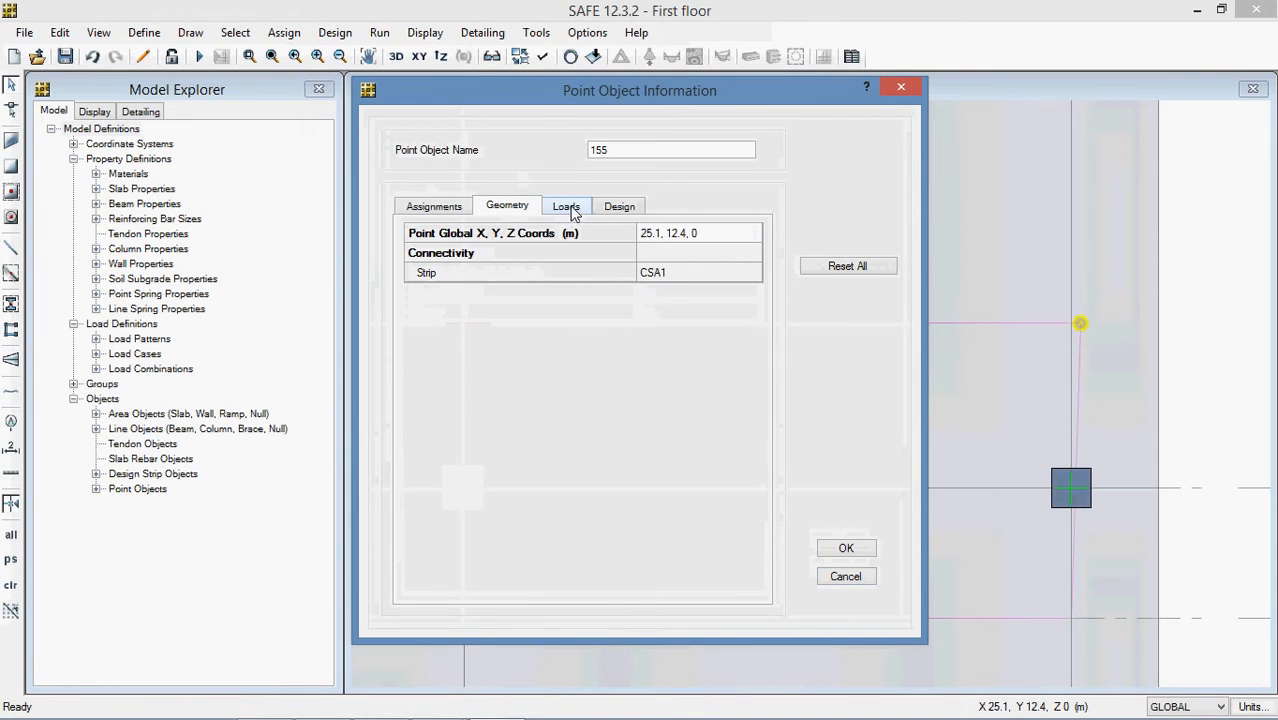
{"action": "double_click", "coordinate": [707, 236]}
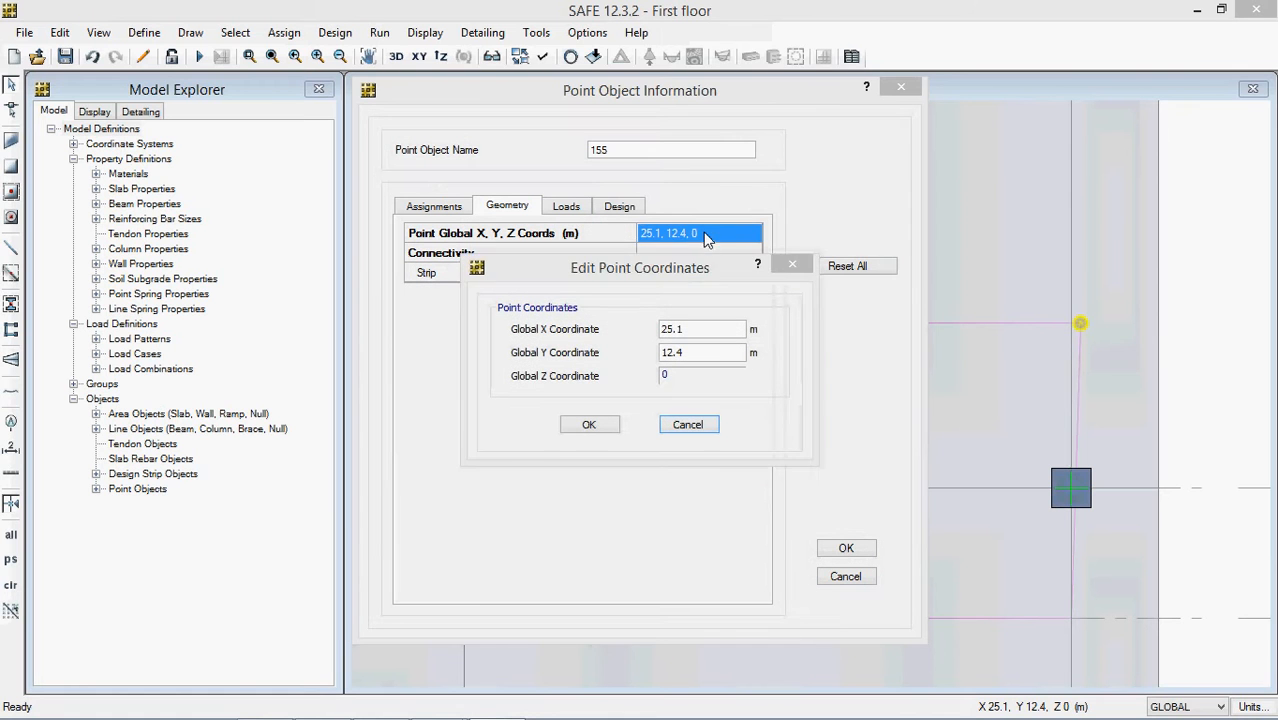
{"action": "left_click", "coordinate": [697, 356]}
{"action": "left_click_drag", "start_coordinate": [697, 356], "coordinate": [689, 358]}
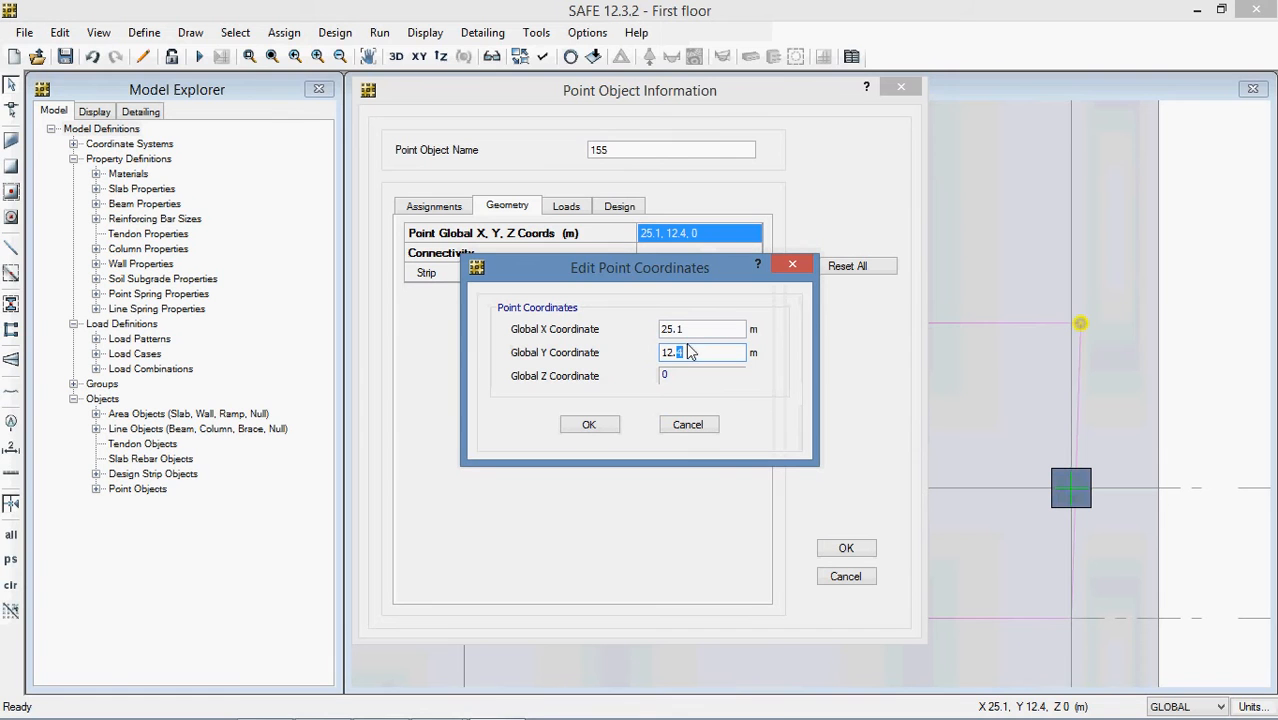
{"action": "type", "text": "1"}
{"action": "left_click_drag", "start_coordinate": [696, 356], "coordinate": [687, 358]}
{"action": "type", "text": "0"}
{"action": "left_click", "coordinate": [700, 337]}
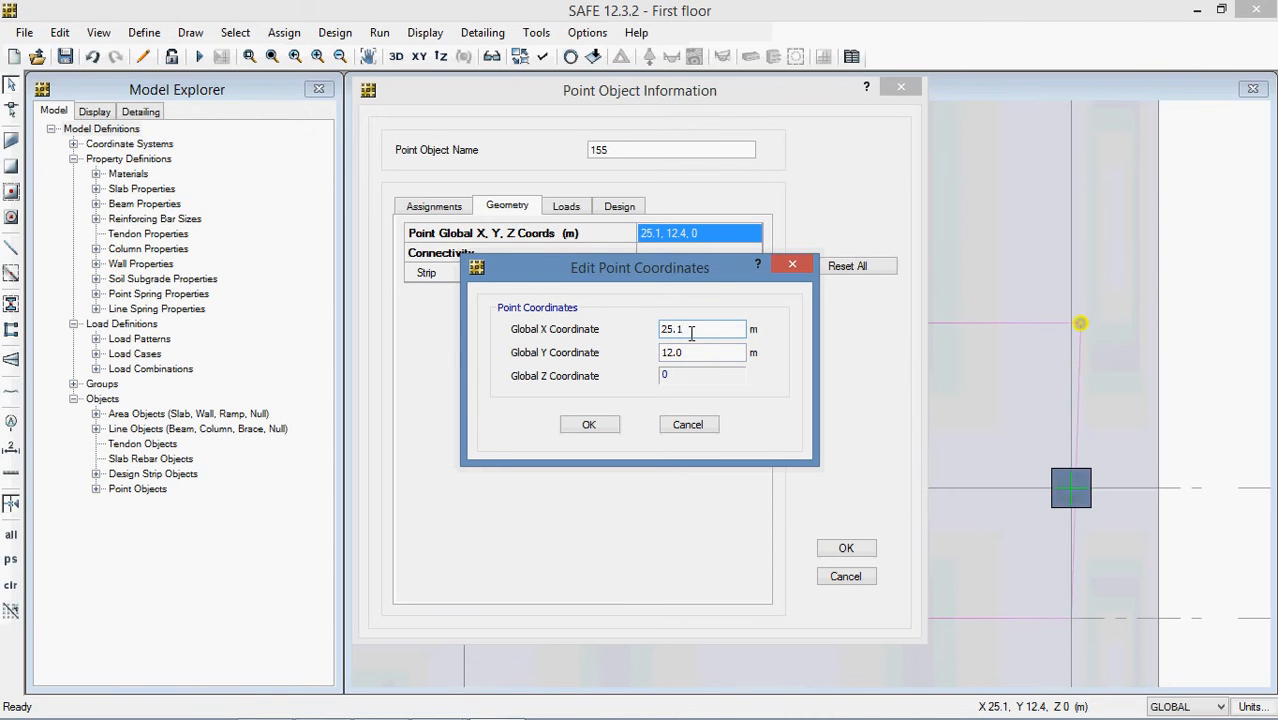
{"action": "type", "text": "0"}
{"action": "left_click", "coordinate": [588, 424]}
{"action": "left_click", "coordinate": [840, 550]}
Step: Check the geometry coordinates of the design strip's start point on grid B, between grids 3 and 4
{"action": "scroll", "coordinate": [1037, 297], "scroll_direction": "down", "scroll_amount": 3}
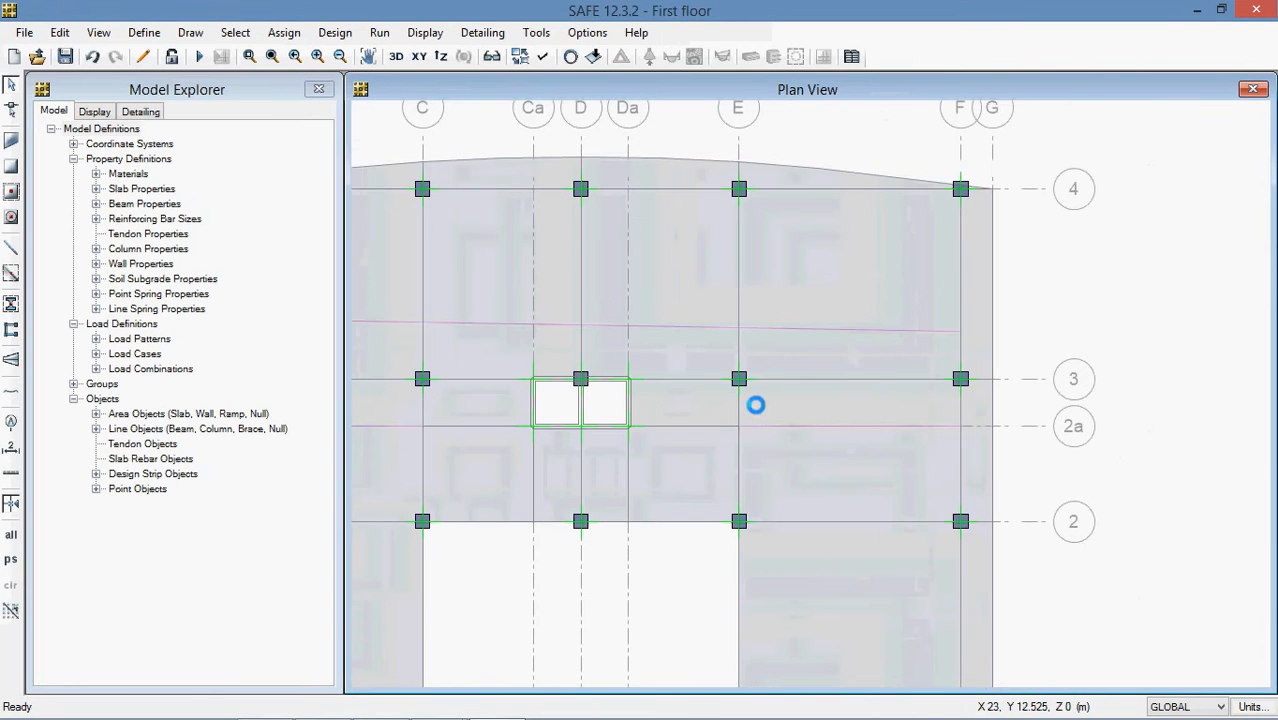
{"action": "middle_click_drag", "start_coordinate": [857, 364], "coordinate": [974, 365]}
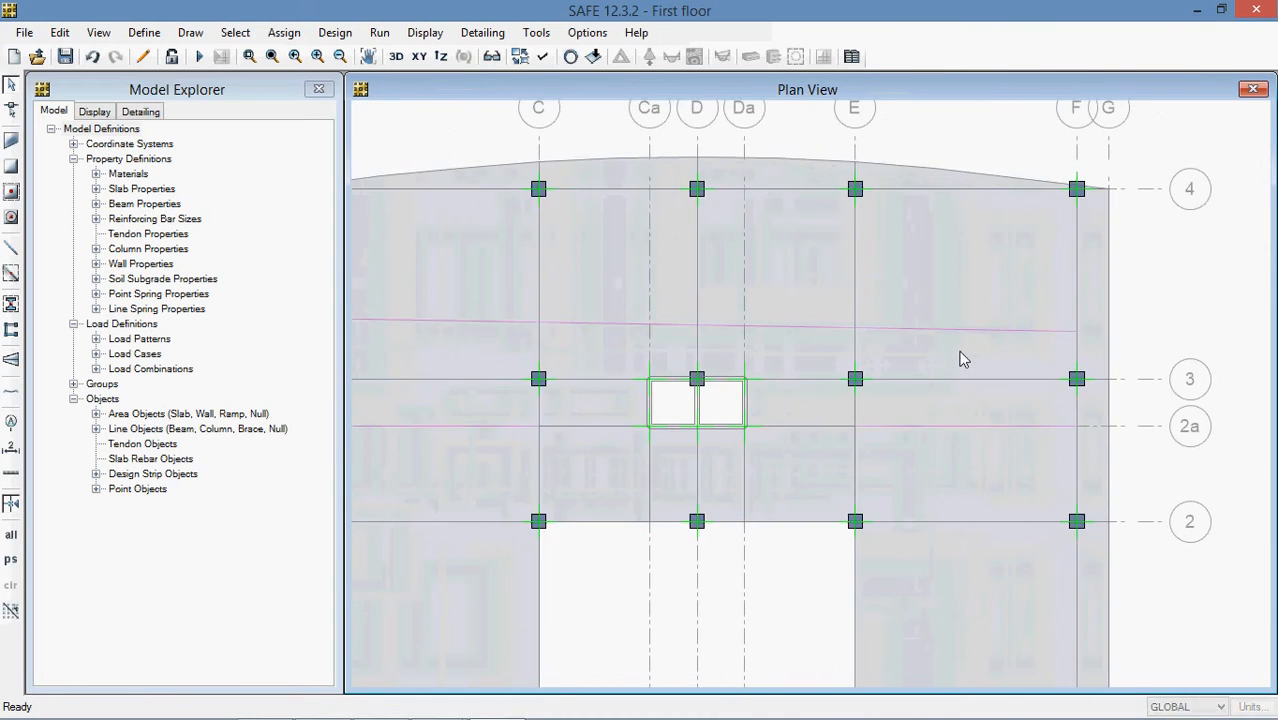
{"action": "middle_click_drag", "start_coordinate": [746, 354], "coordinate": [816, 368]}
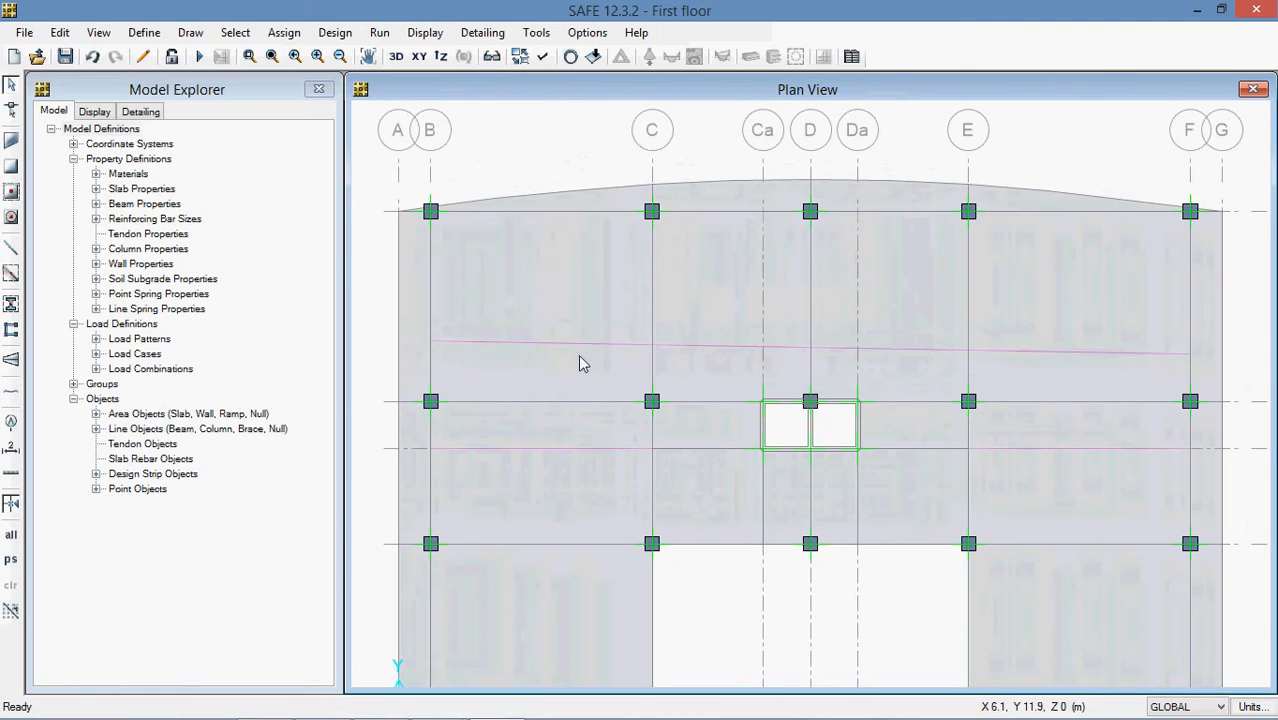
{"action": "left_click", "coordinate": [1164, 356]}
{"action": "left_click", "coordinate": [1155, 352]}
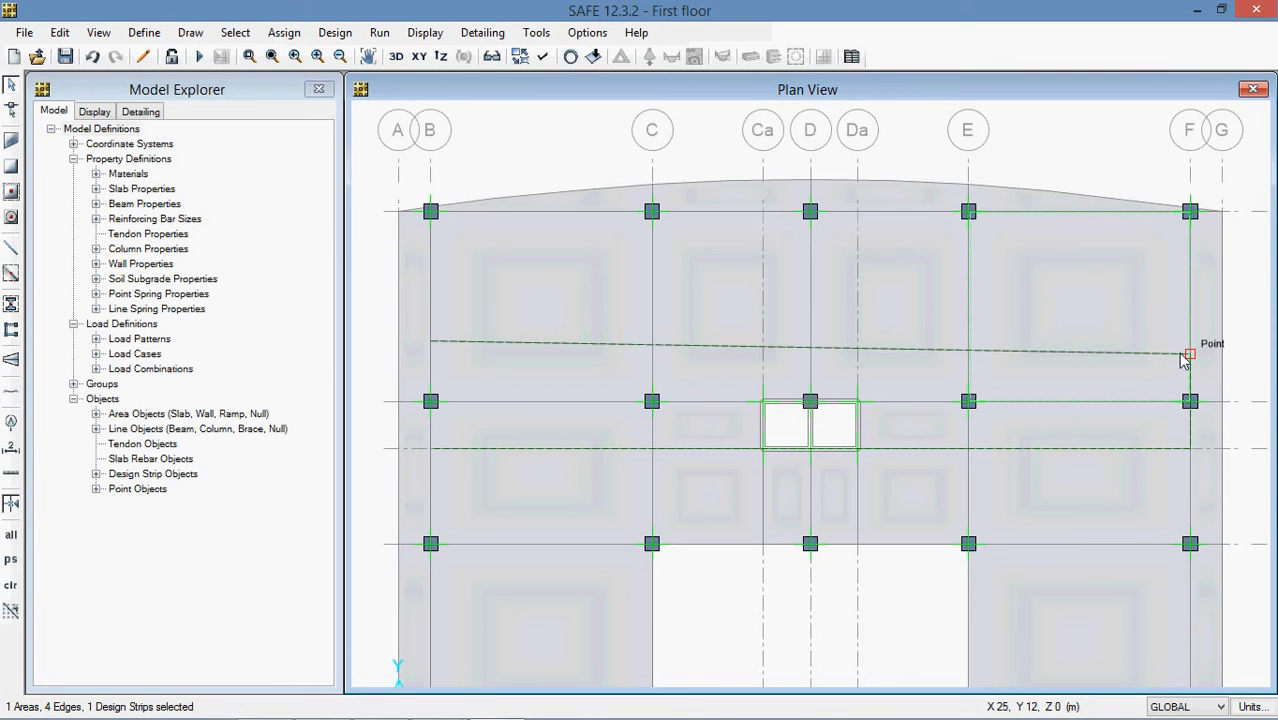
{"action": "key", "text": "Escape"}
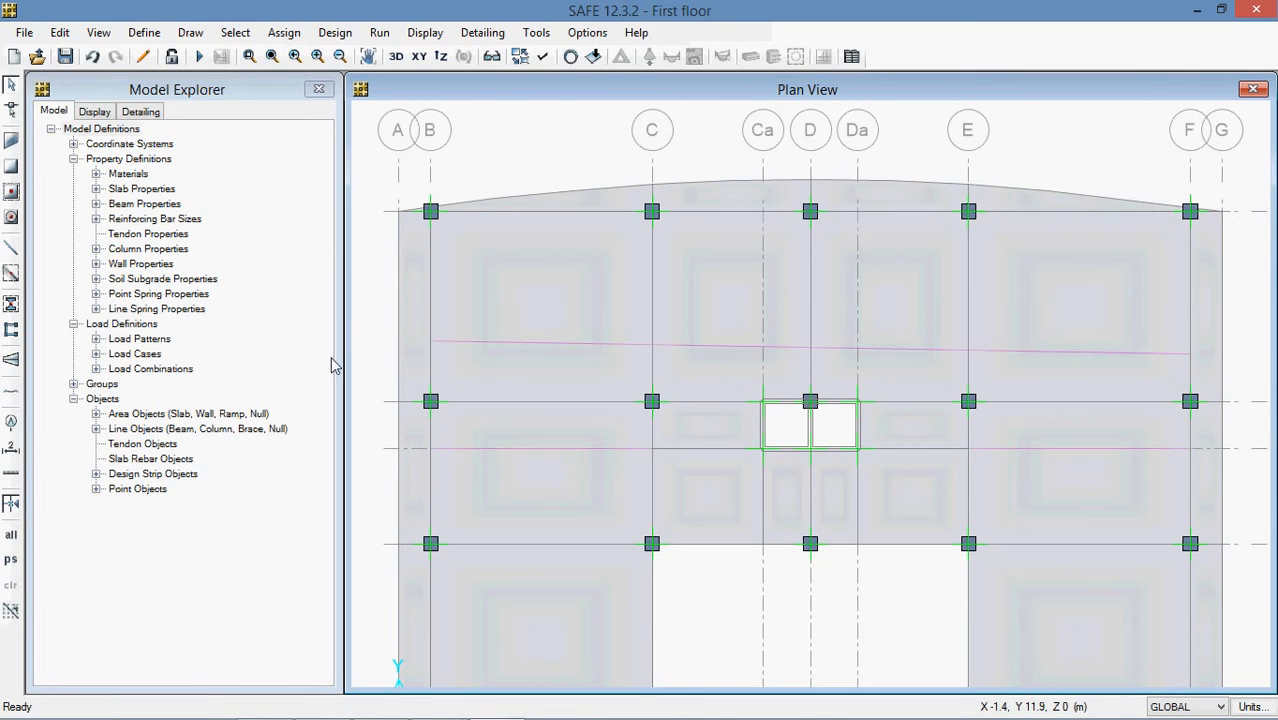
{"action": "left_click", "coordinate": [436, 343]}
{"action": "double_click", "coordinate": [431, 338]}
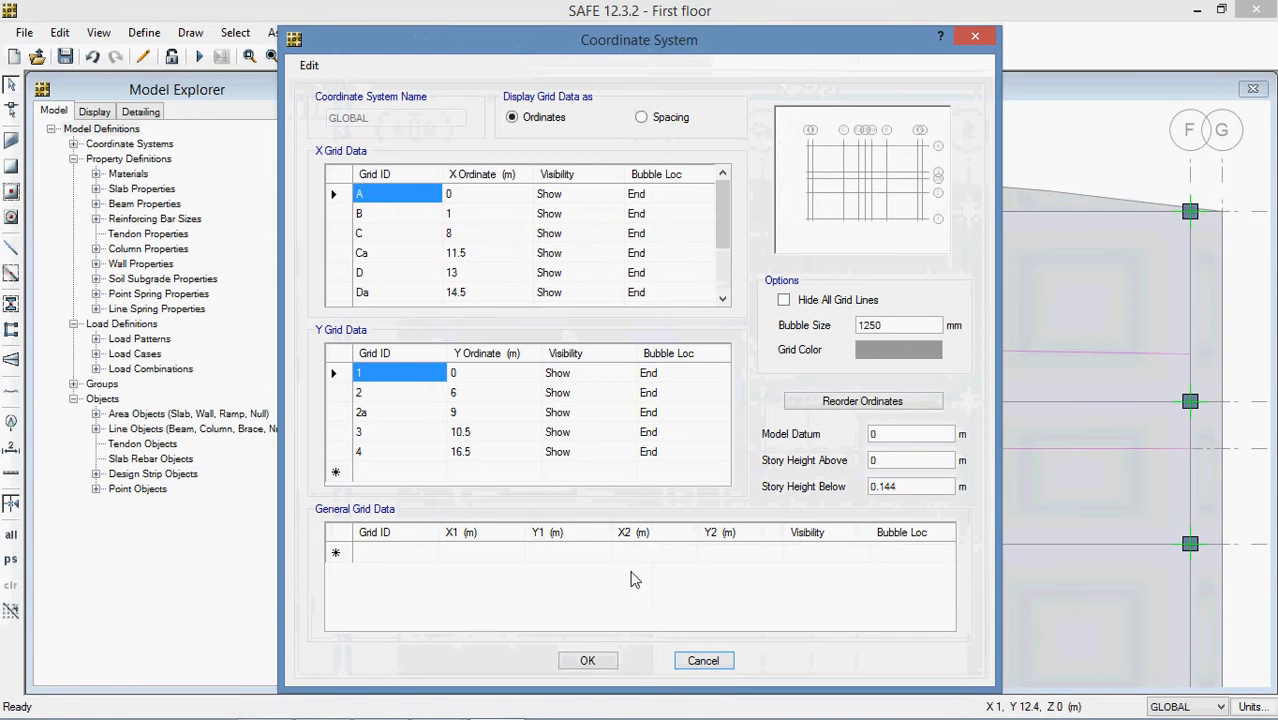
{"action": "left_click", "coordinate": [703, 661]}
{"action": "left_click", "coordinate": [434, 345]}
{"action": "right_click", "coordinate": [432, 347]}
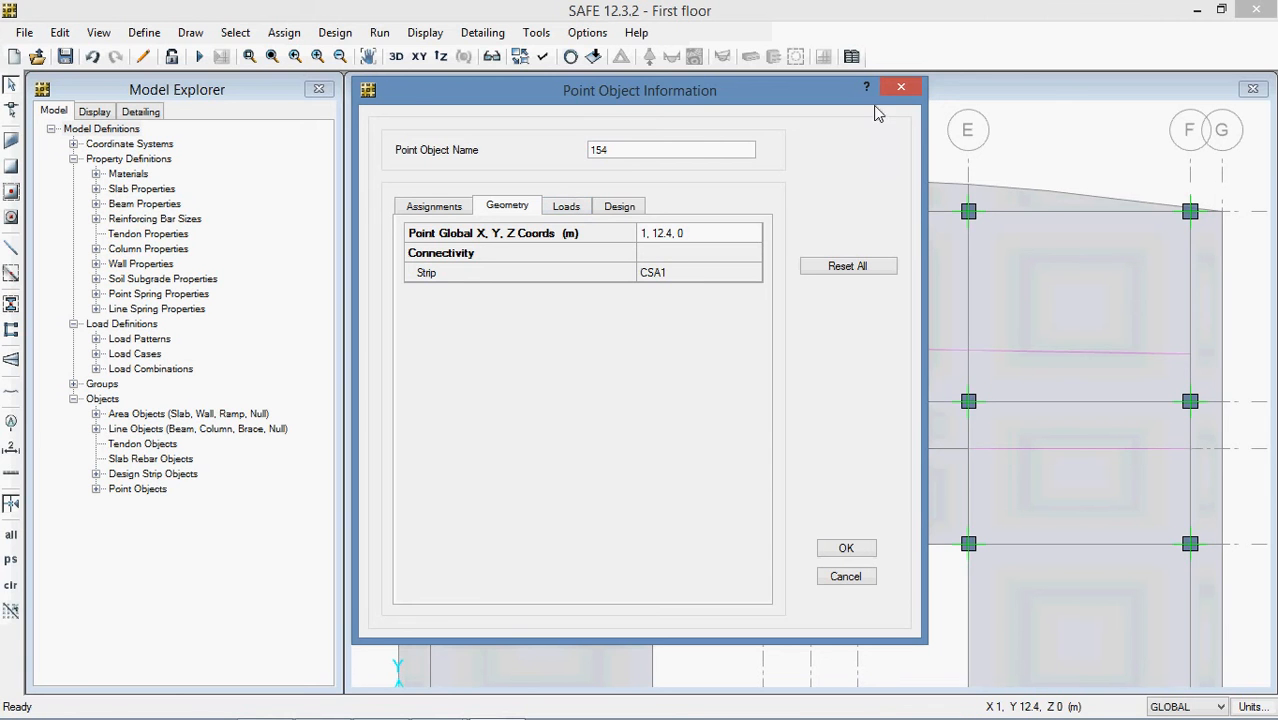
{"action": "left_click", "coordinate": [901, 89]}
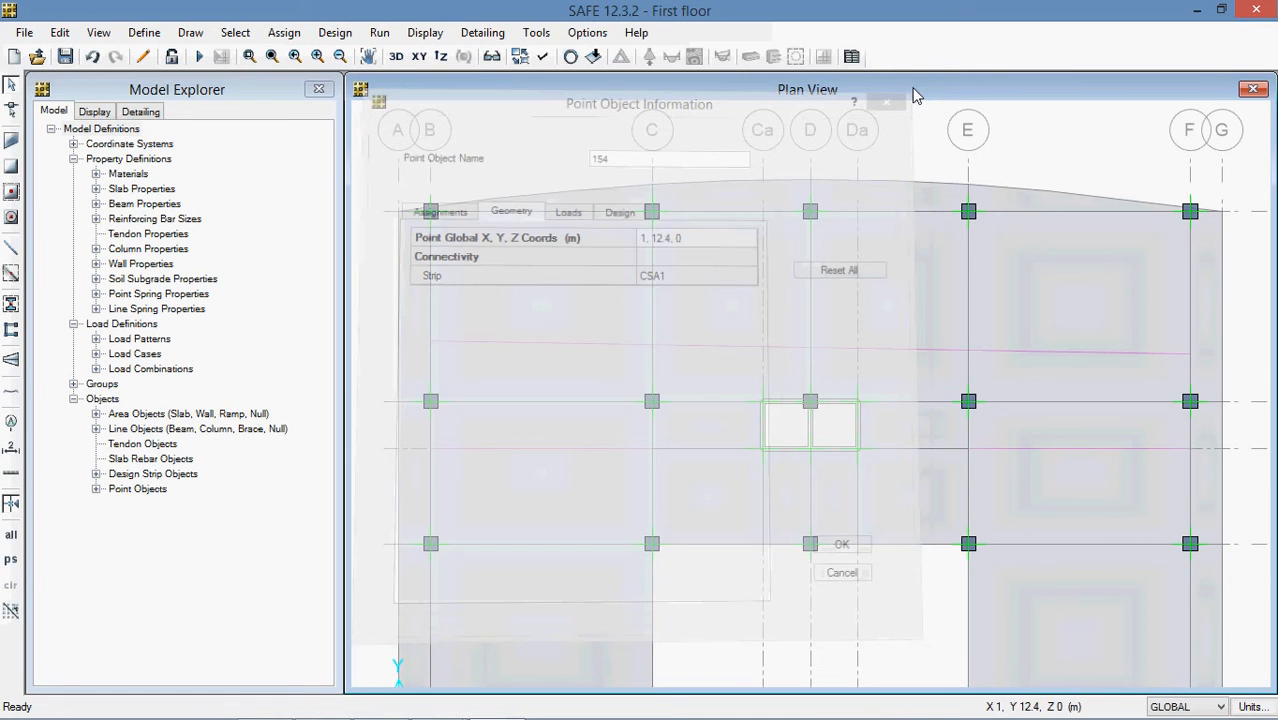
Step: Change the global Y coordinate of the strip's upper corner point on grid F to level it with the start point on grid B
{"action": "left_click", "coordinate": [1190, 357]}
{"action": "right_click", "coordinate": [1190, 357]}
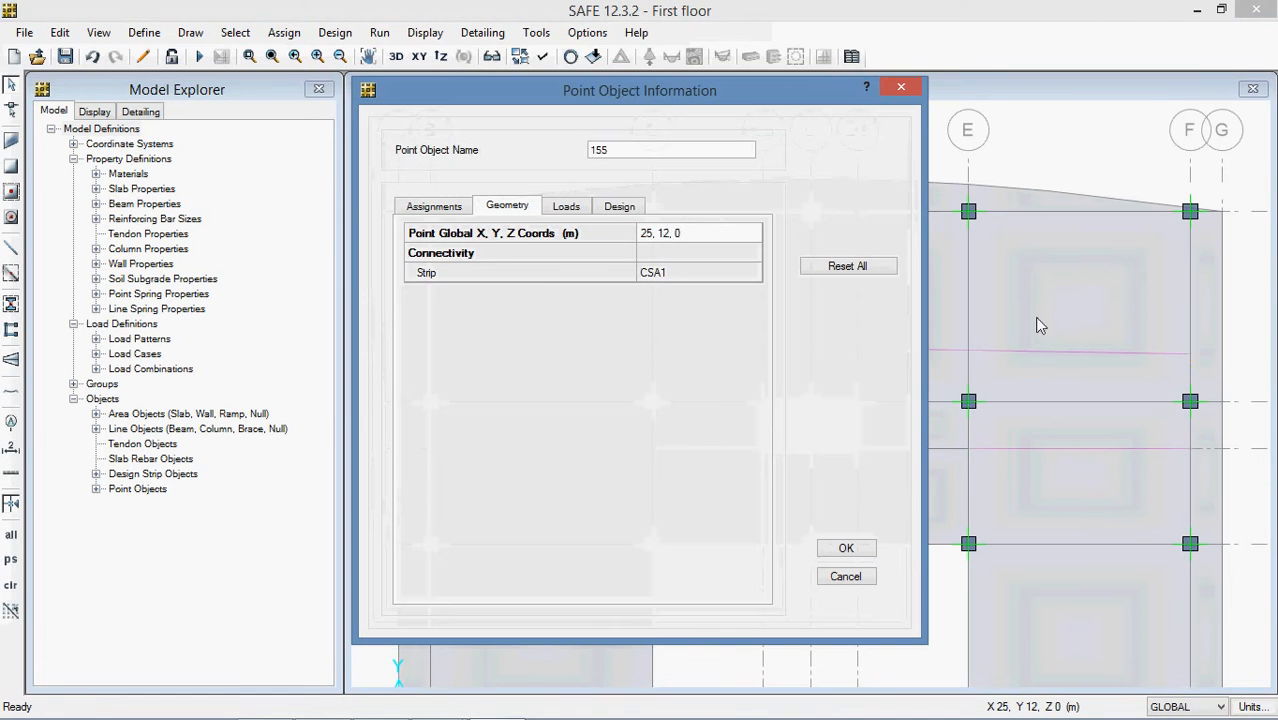
{"action": "left_click", "coordinate": [673, 235]}
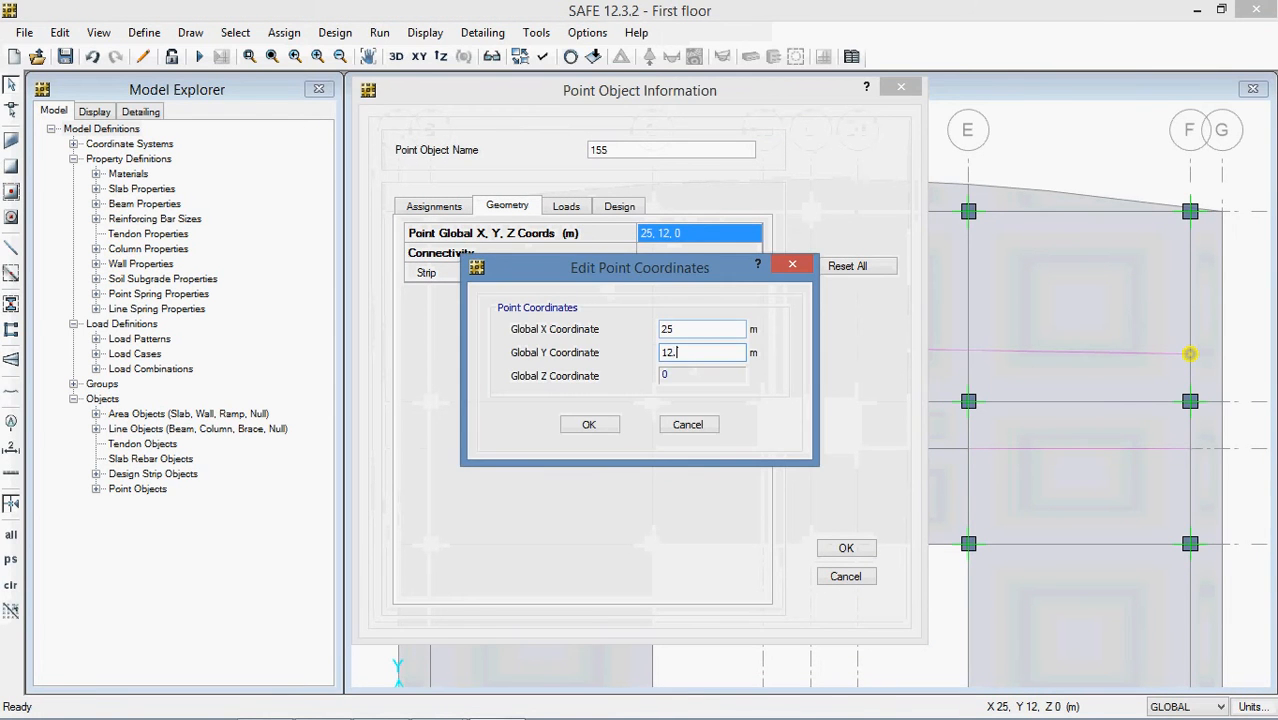
{"action": "type", "text": ".5"}
{"action": "left_click", "coordinate": [589, 424]}
{"action": "left_click", "coordinate": [846, 548]}
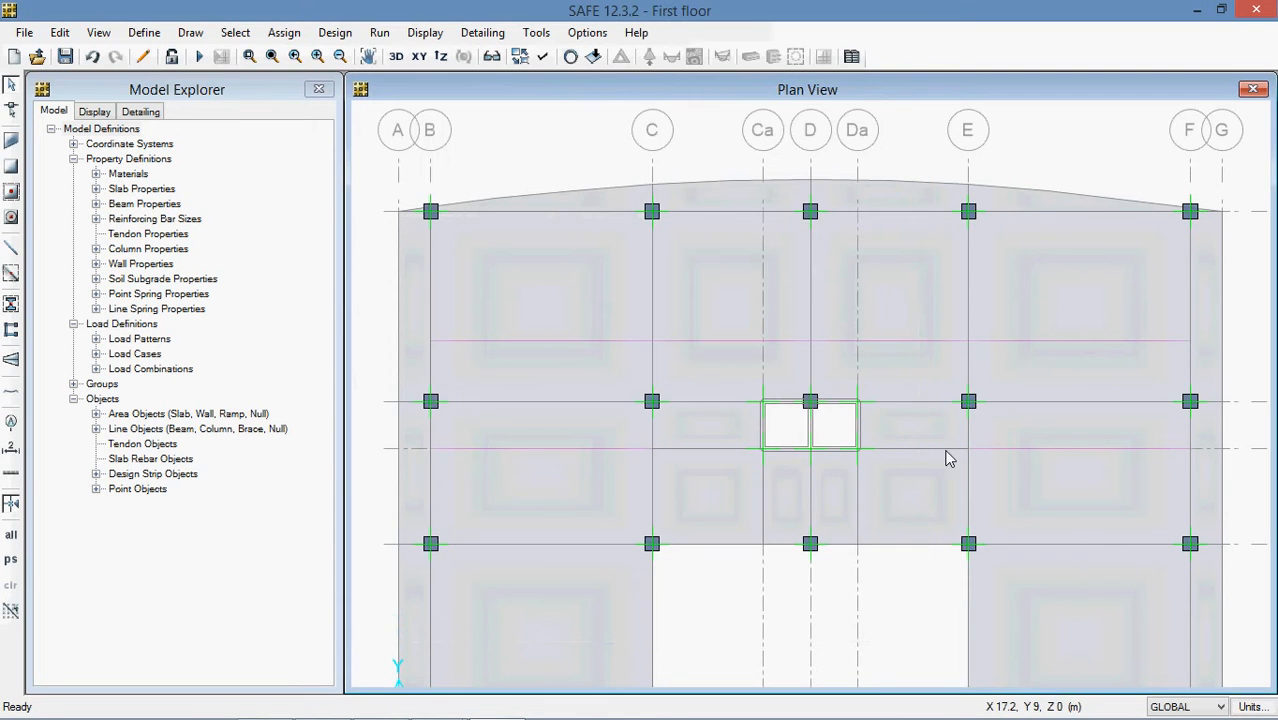
Step: Start drawing another layer A design strip with the Column Strip design type
{"action": "scroll", "coordinate": [634, 447], "scroll_direction": "down", "scroll_amount": 1}
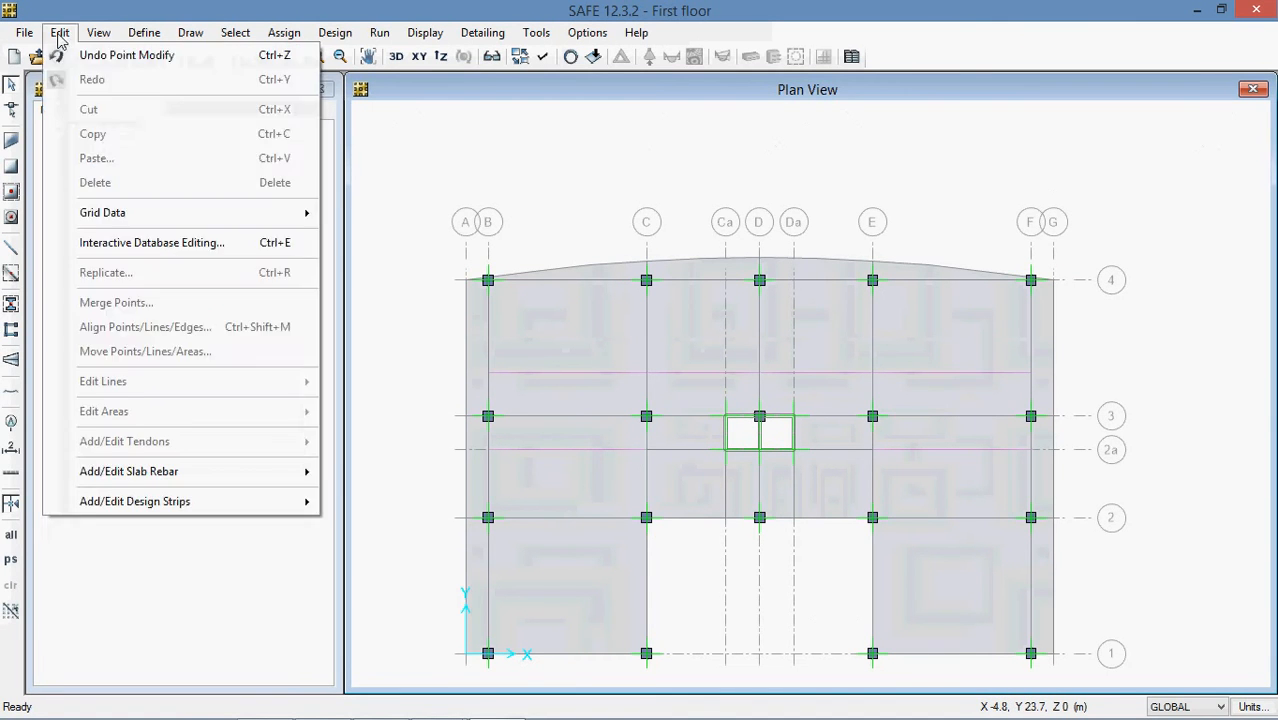
{"action": "left_click", "coordinate": [145, 35]}
{"action": "left_click", "coordinate": [145, 33]}
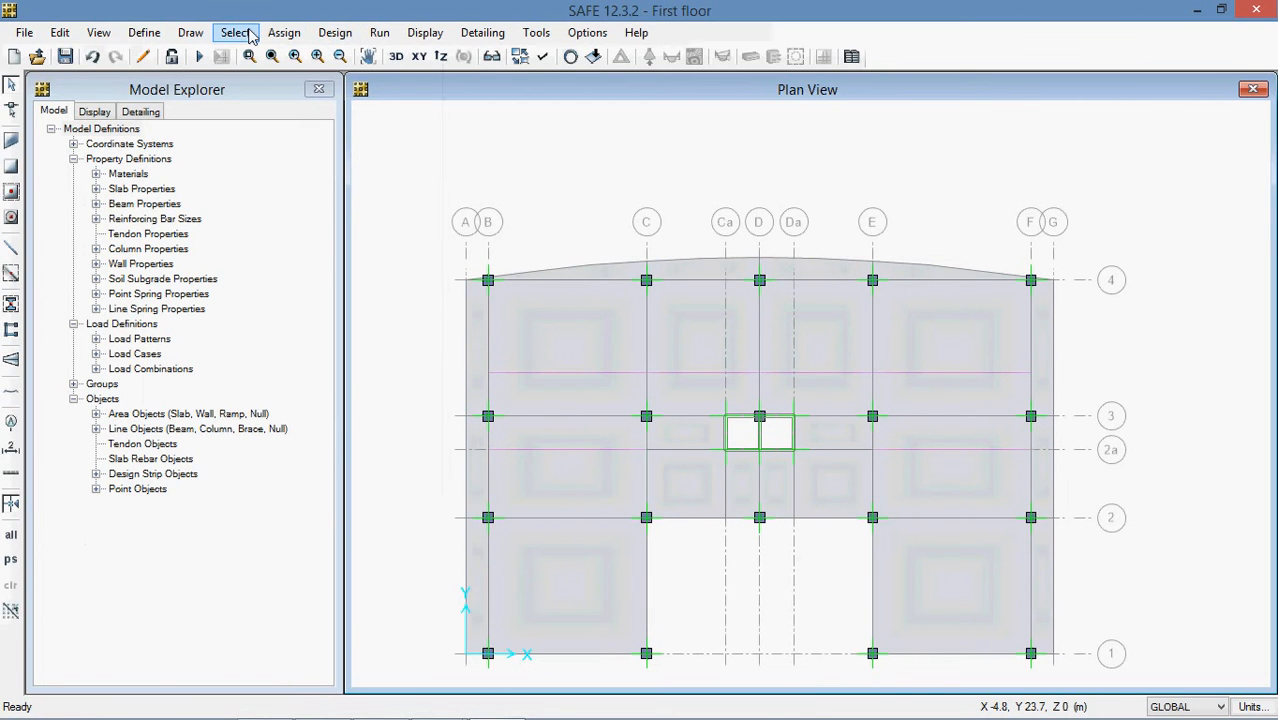
{"action": "left_click", "coordinate": [192, 33]}
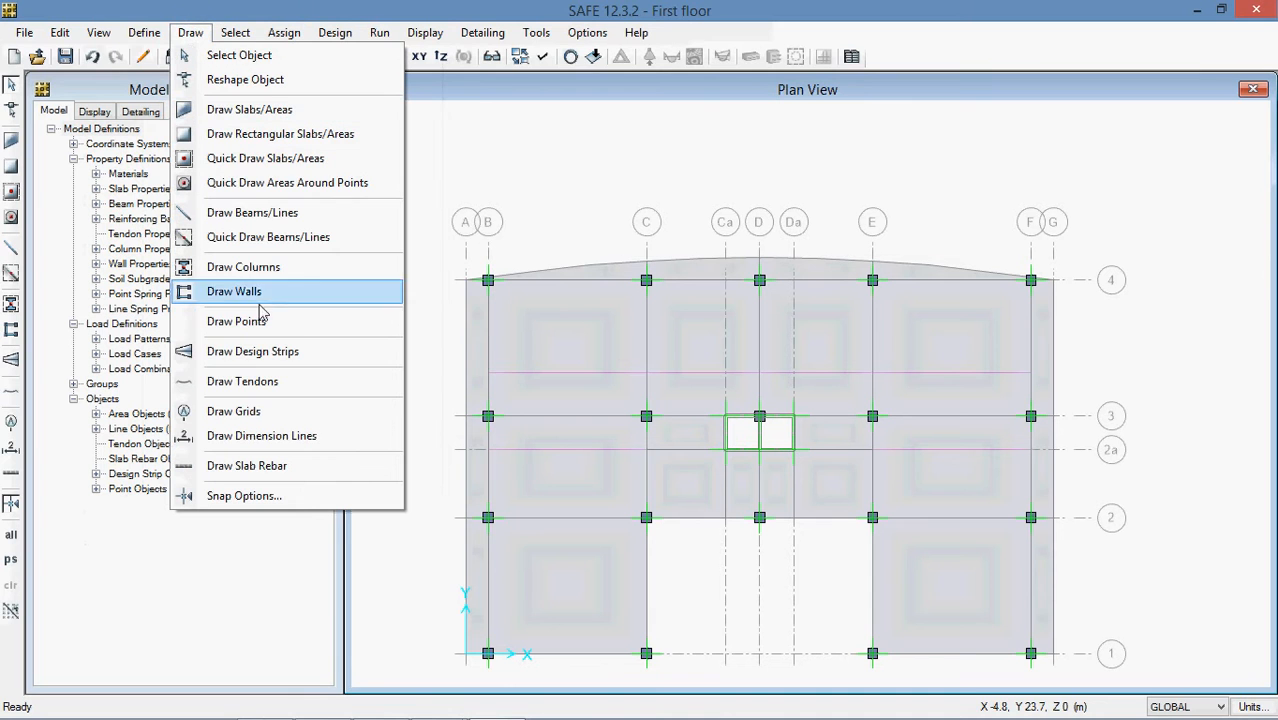
{"action": "left_click", "coordinate": [266, 355]}
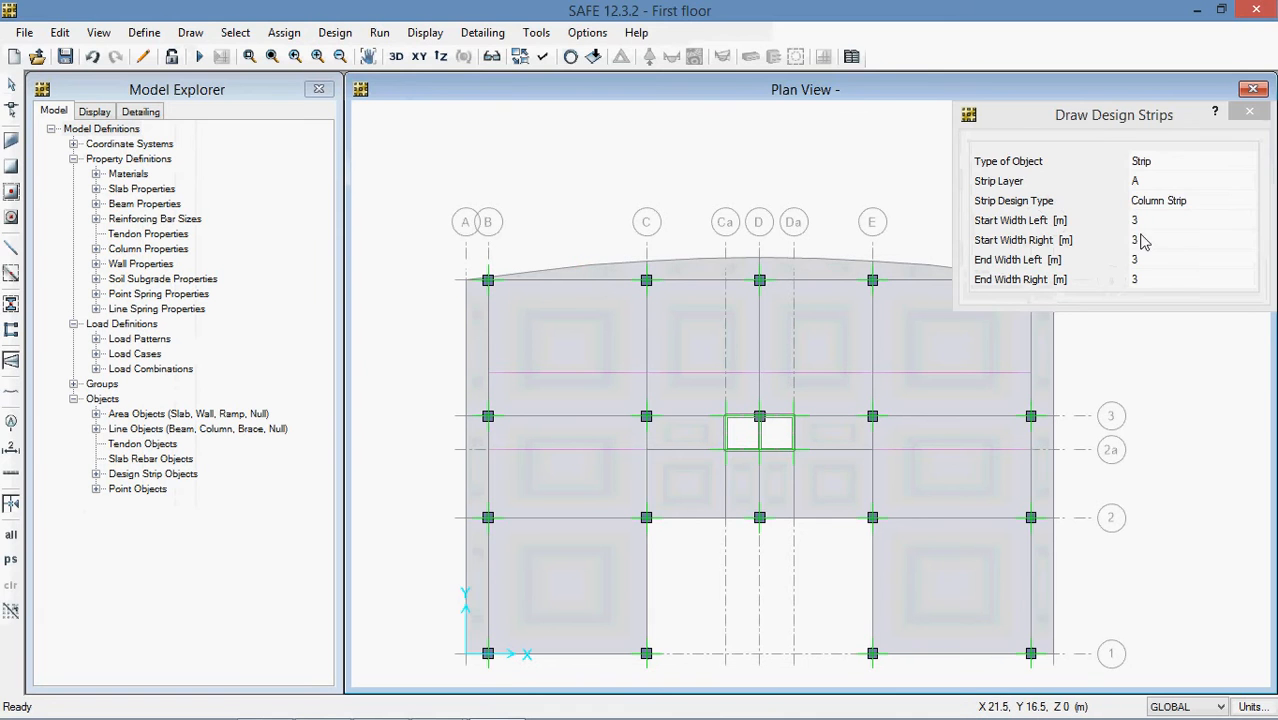
{"action": "left_click", "coordinate": [1219, 202]}
{"action": "left_click", "coordinate": [1204, 236]}
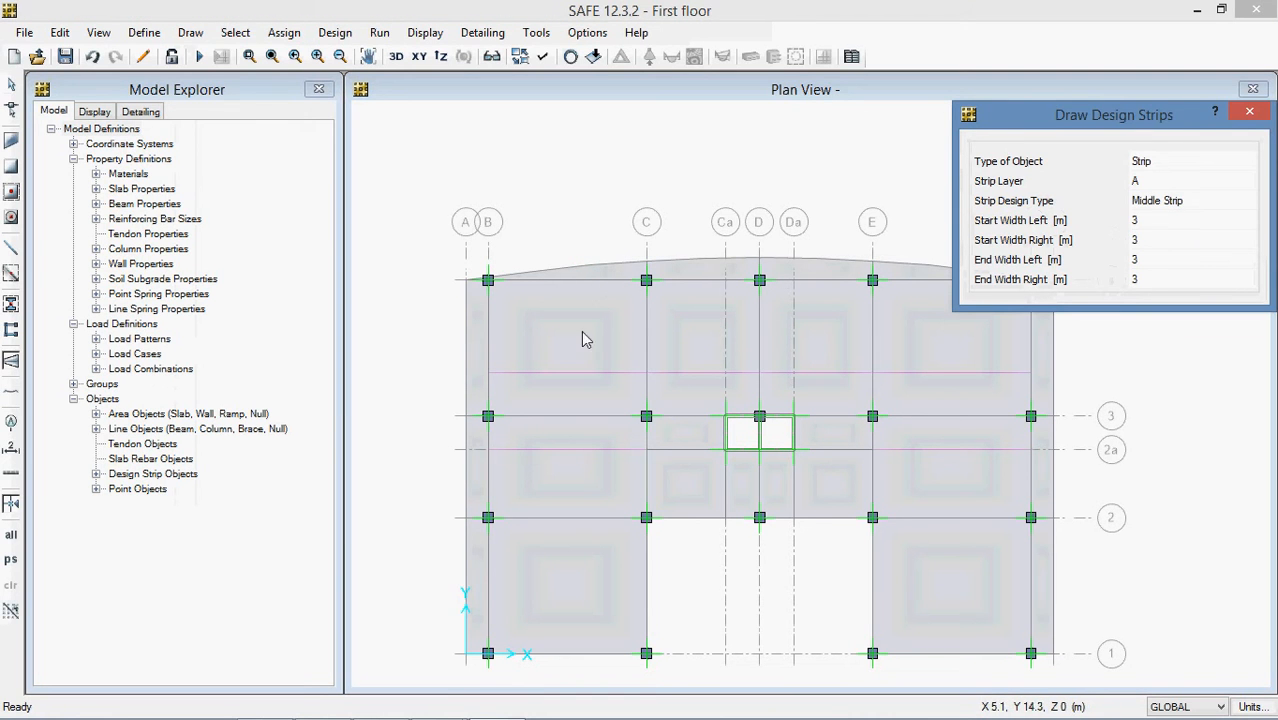
{"action": "scroll", "coordinate": [578, 282], "scroll_direction": "up", "scroll_amount": 1}
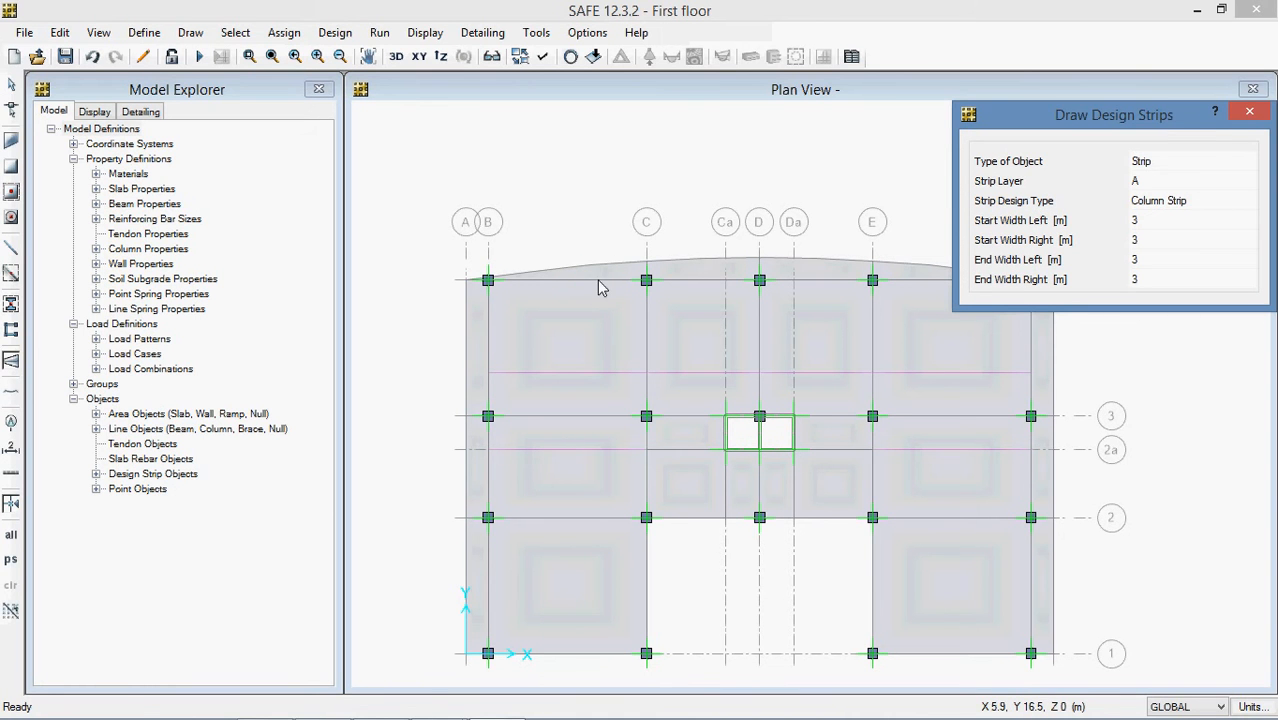
Step: Draw a vertical column strip segment 16.5 m long between grids B and C, from grid 4 down to grid 1
{"action": "left_click", "coordinate": [600, 288]}
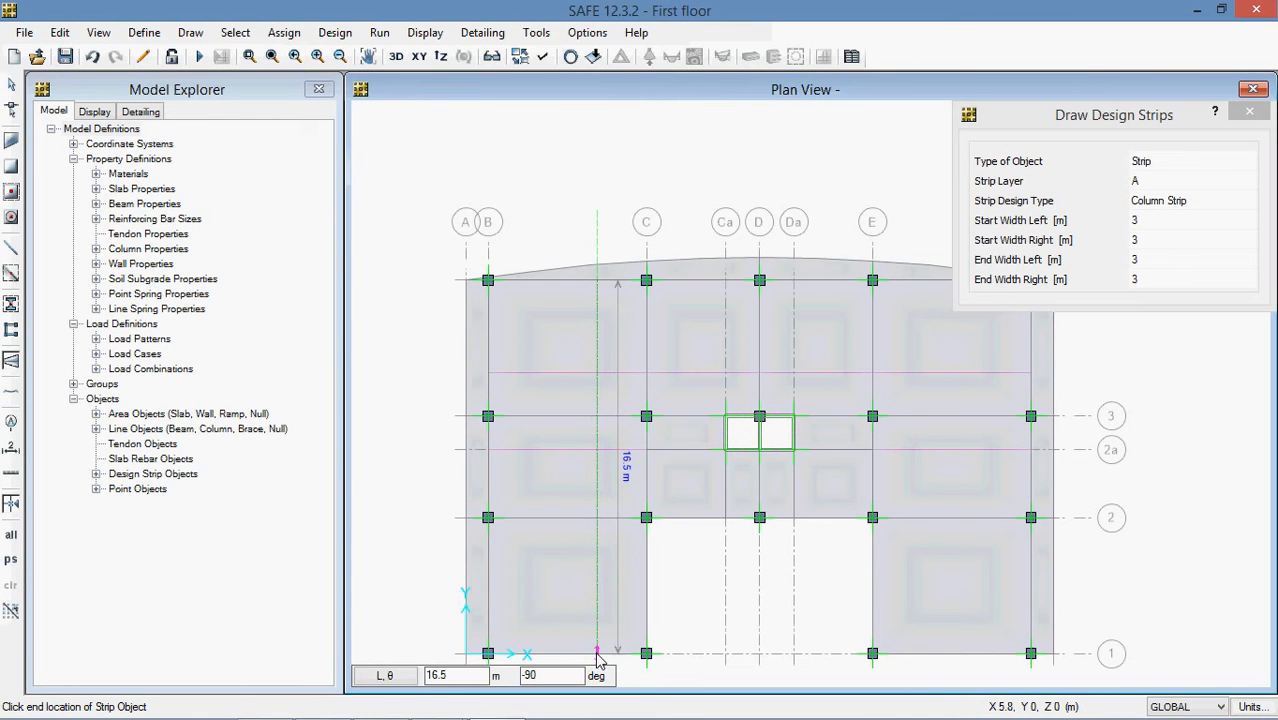
{"action": "scroll", "coordinate": [593, 653], "scroll_direction": "up", "scroll_amount": 1}
{"action": "scroll", "coordinate": [593, 653], "scroll_direction": "up", "scroll_amount": 2}
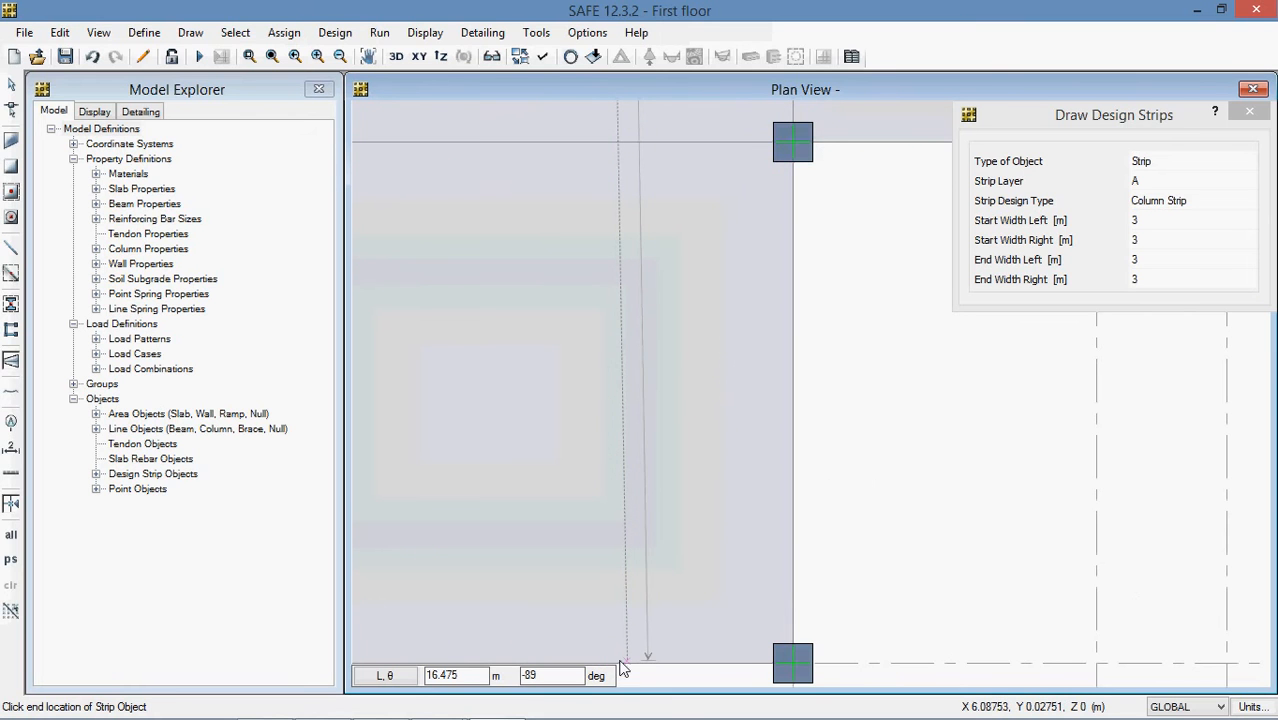
{"action": "scroll", "coordinate": [599, 660], "scroll_direction": "up", "scroll_amount": 3}
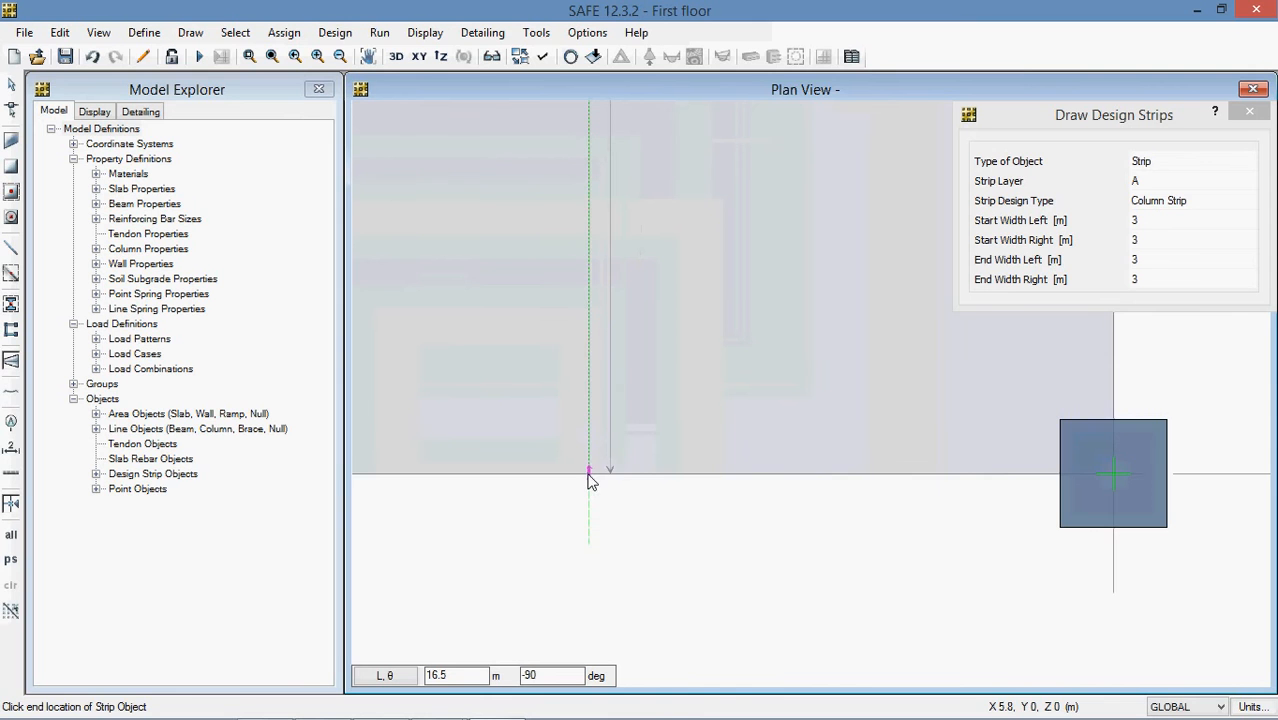
{"action": "left_click", "coordinate": [588, 471]}
Step: Continue the column strip about 3 m along grid 1 toward grid B, run it back up to grid 4 and end it
{"action": "scroll", "coordinate": [587, 473], "scroll_direction": "down", "scroll_amount": 3}
{"action": "scroll", "coordinate": [610, 497], "scroll_direction": "down", "scroll_amount": 2}
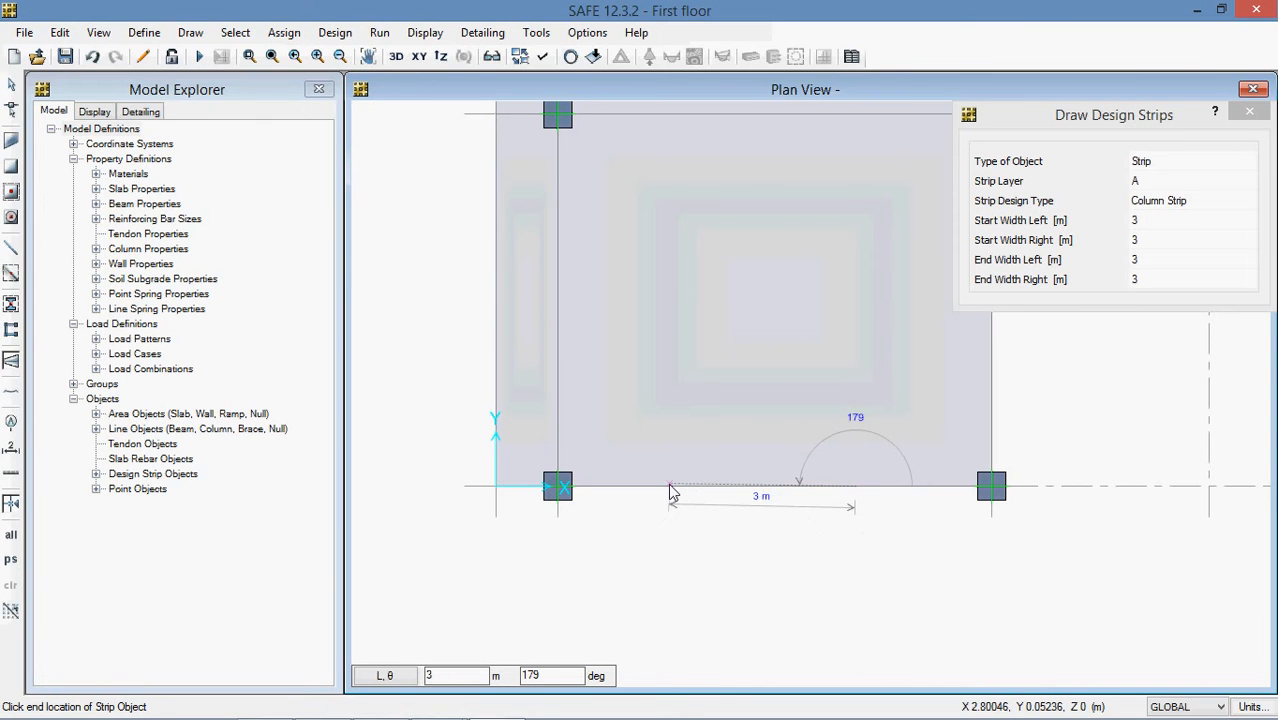
{"action": "left_click", "coordinate": [670, 489]}
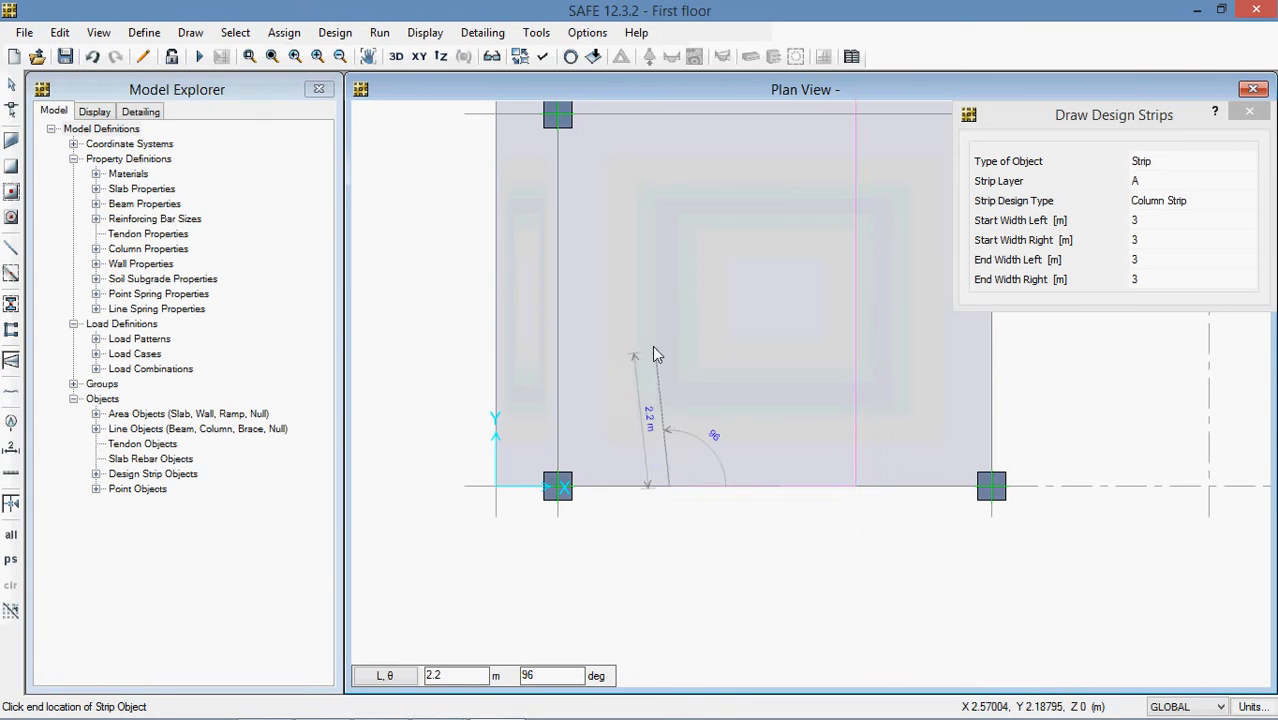
{"action": "scroll", "coordinate": [652, 335], "scroll_direction": "down", "scroll_amount": 2}
{"action": "middle_click_drag", "start_coordinate": [670, 295], "coordinate": [684, 603]}
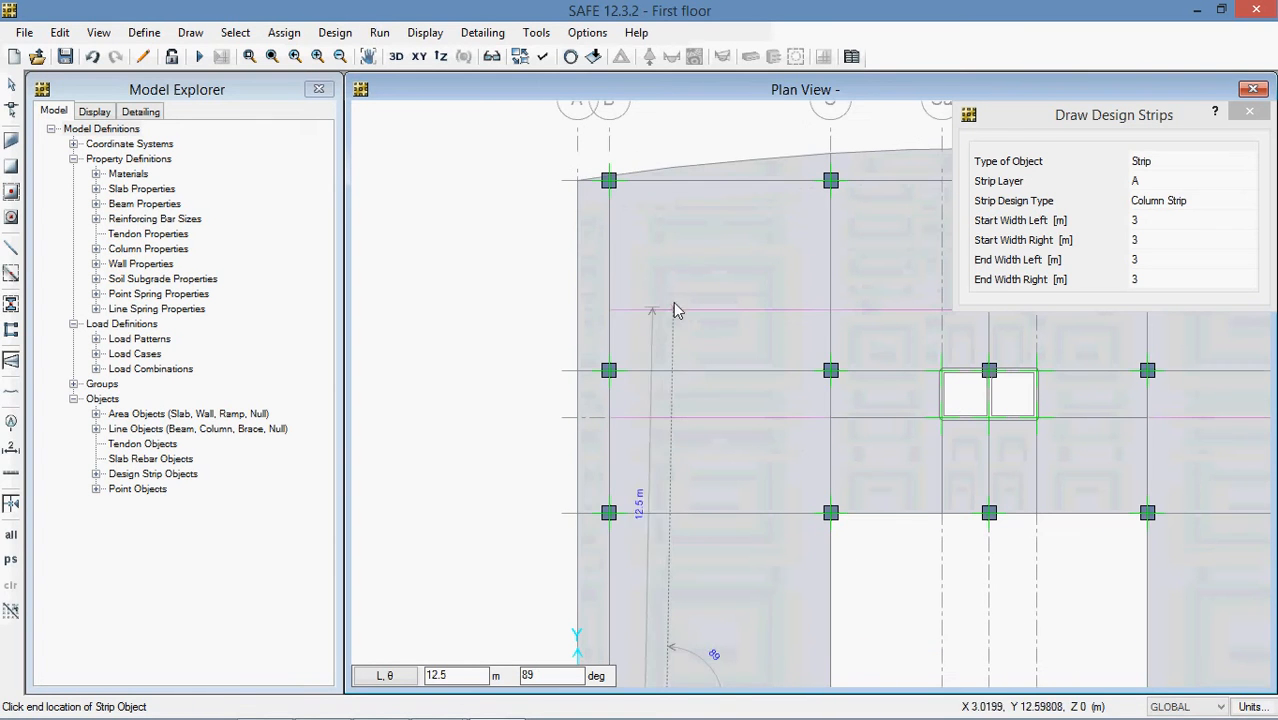
{"action": "left_click", "coordinate": [672, 189]}
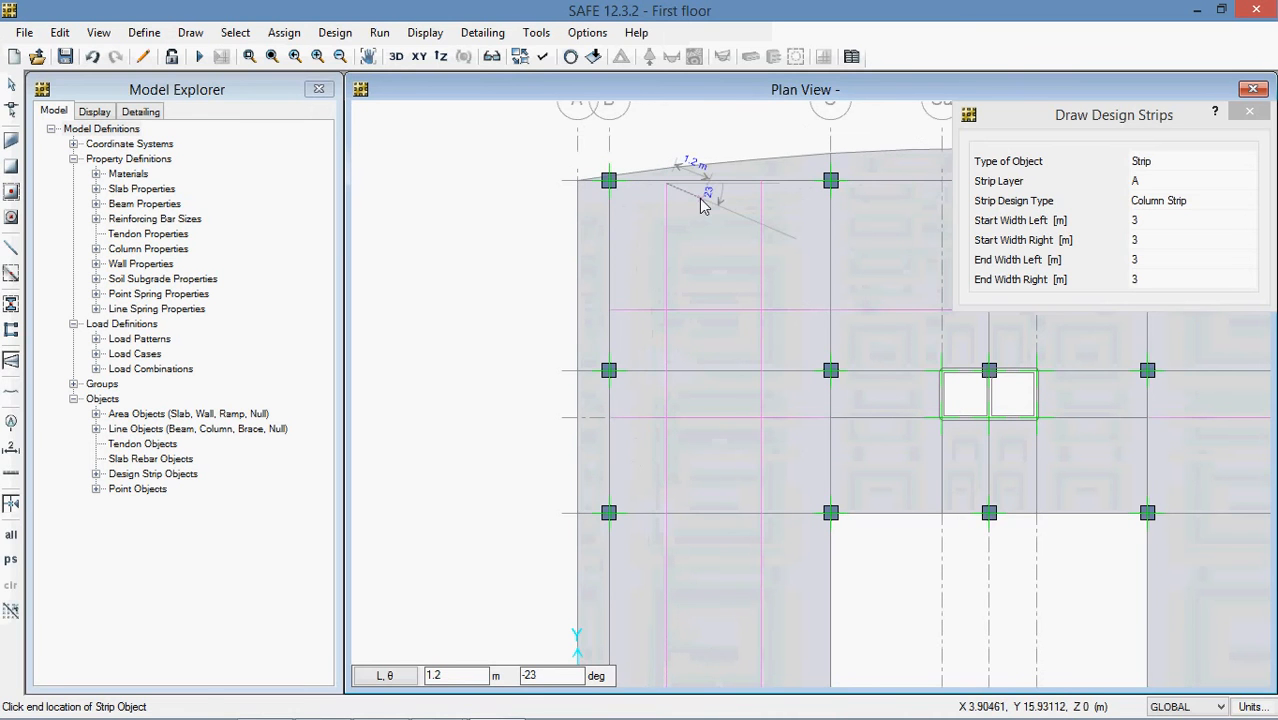
{"action": "key", "text": "Escape"}
{"action": "left_click", "coordinate": [777, 242]}
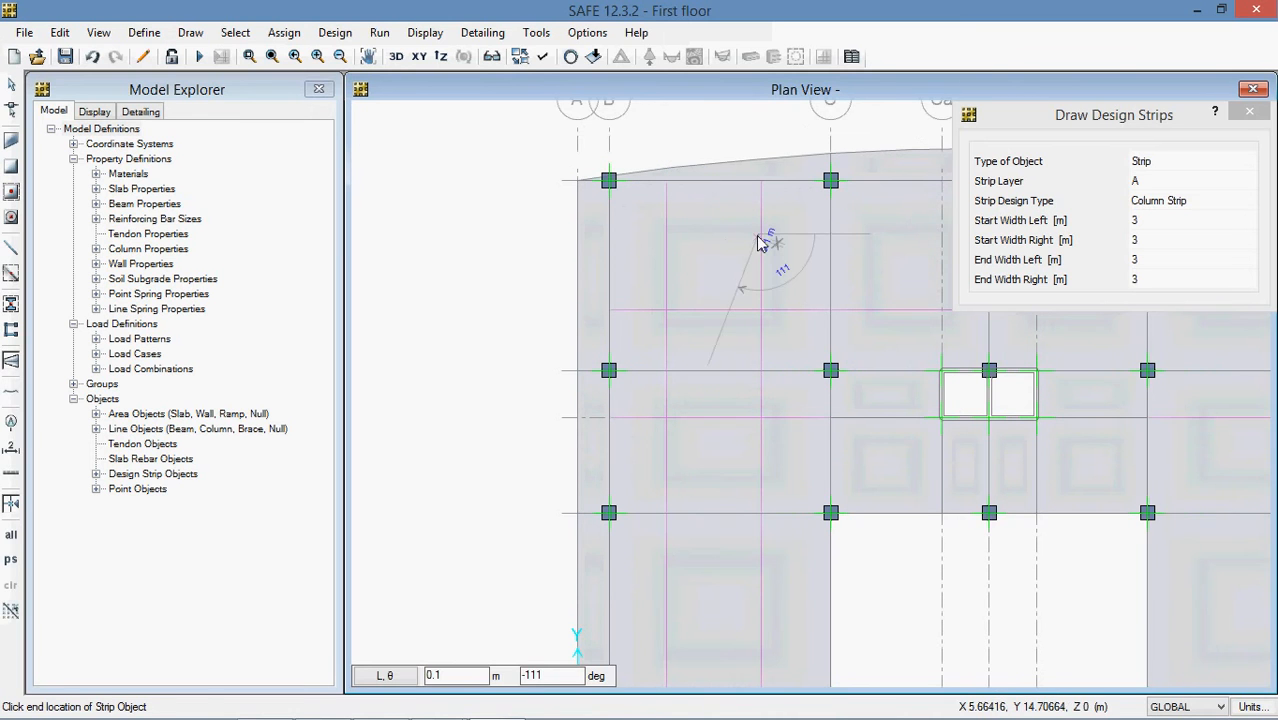
Step: Leave design strip drawing with nothing selected and run the analysis and design of the first floor slab
{"action": "key", "text": "Escape"}
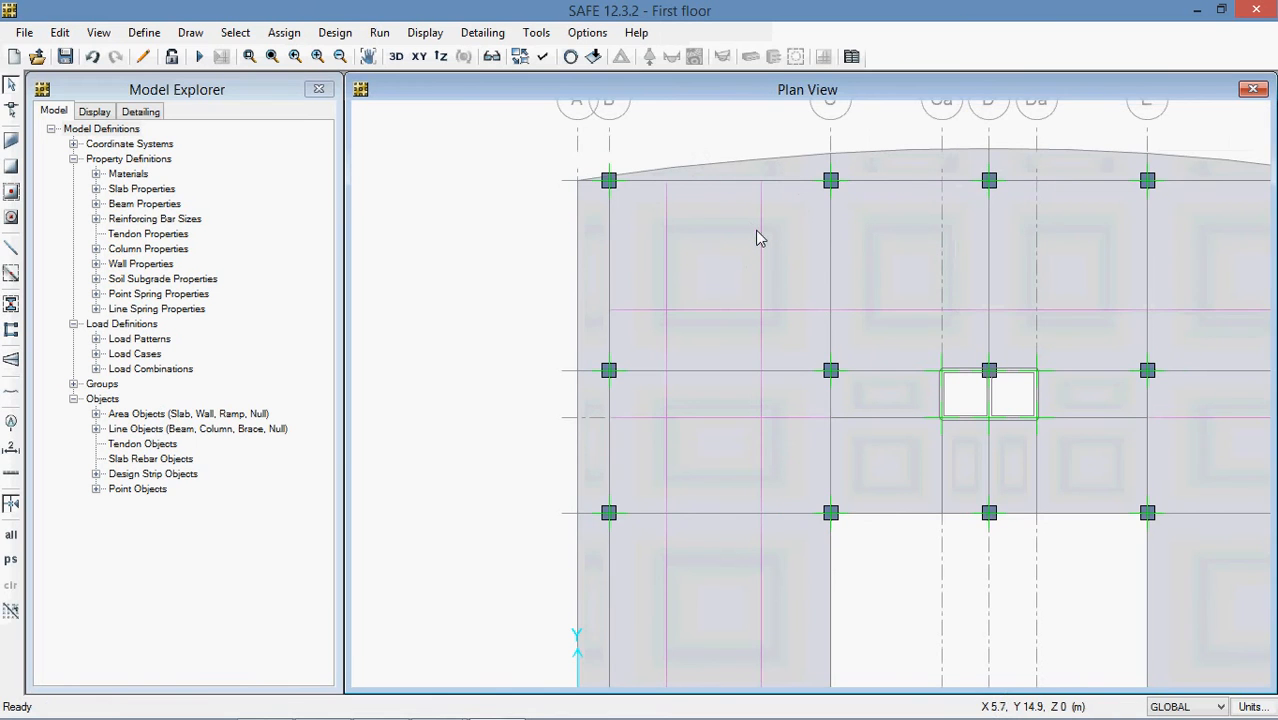
{"action": "left_click", "coordinate": [762, 238]}
{"action": "scroll", "coordinate": [755, 266], "scroll_direction": "down", "scroll_amount": 2}
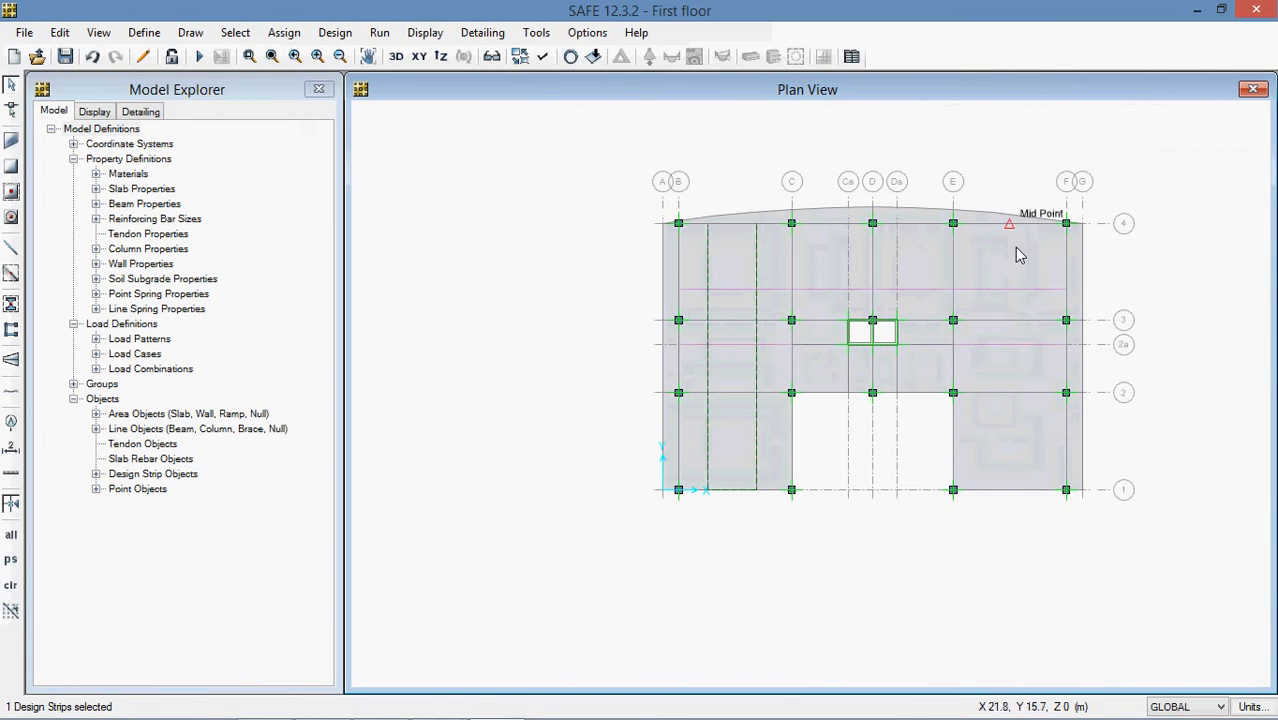
{"action": "key", "text": "ctrl+q"}
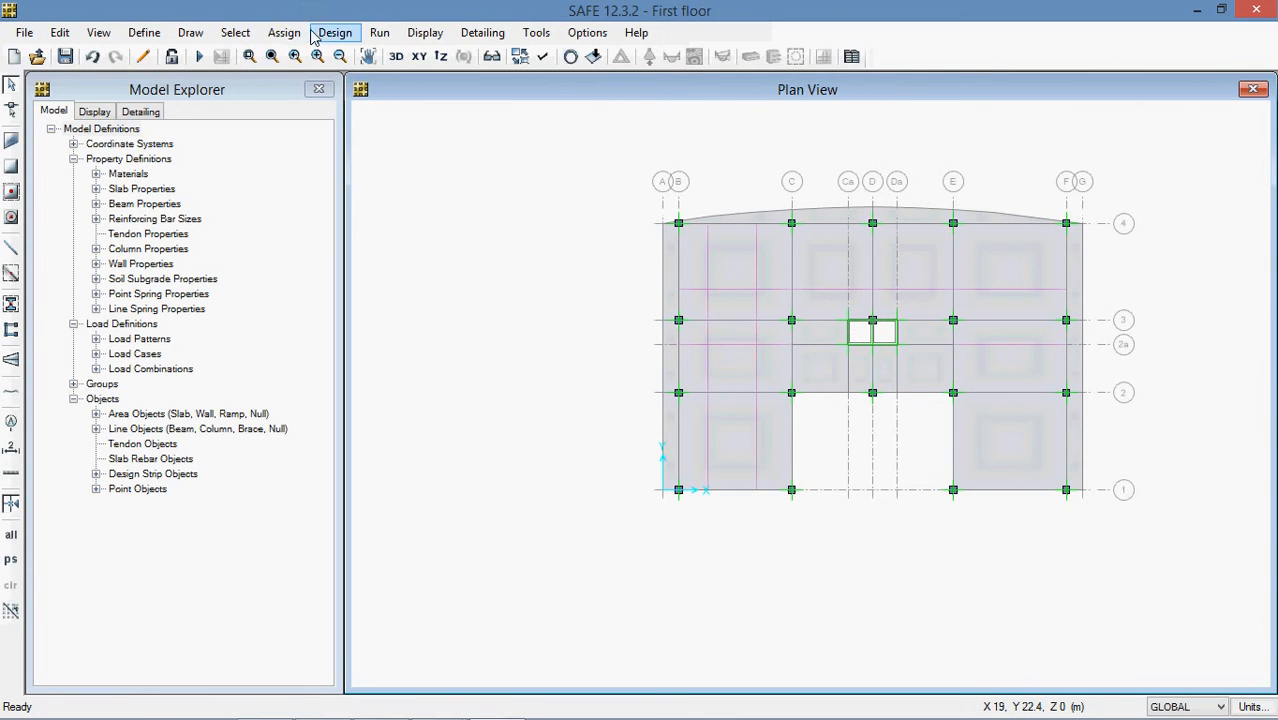
{"action": "left_click", "coordinate": [380, 33]}
{"action": "left_click", "coordinate": [432, 78]}
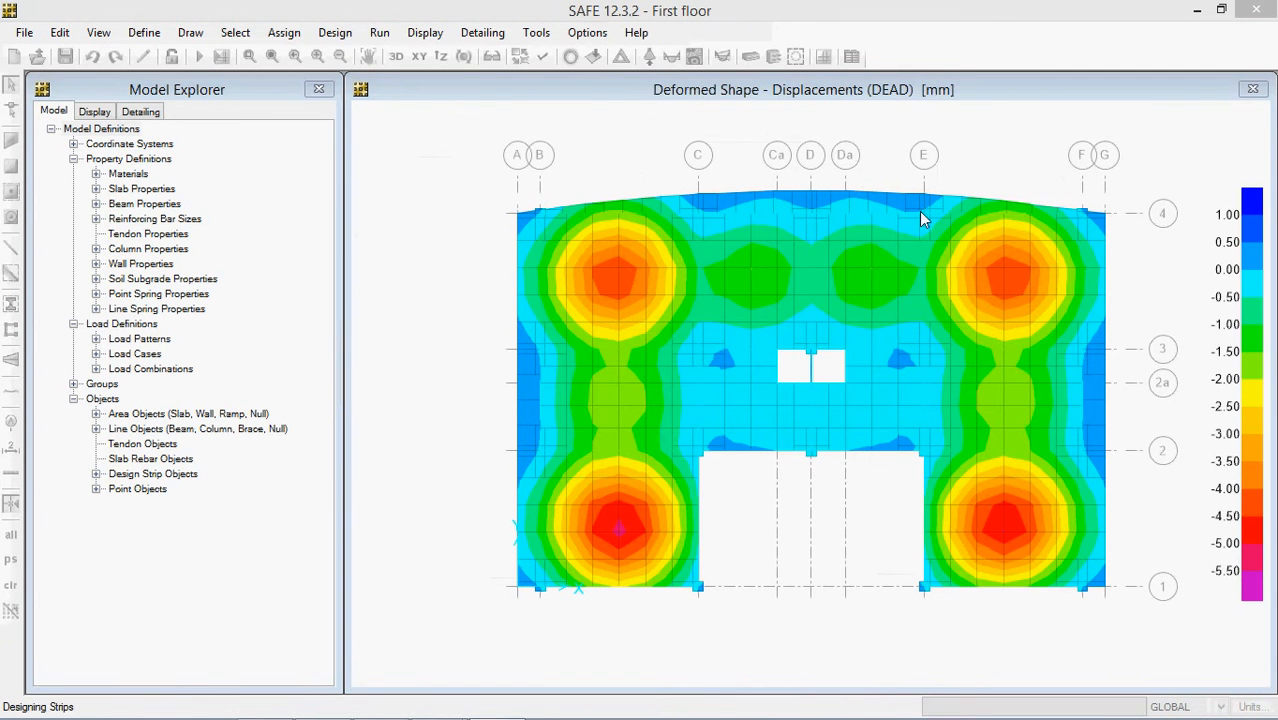
Step: Display the layer A strip-based enveloping flexural reinforcement as rebar intensity and examine the diagrams across the slab, especially between grids A and C
{"action": "left_click", "coordinate": [438, 36]}
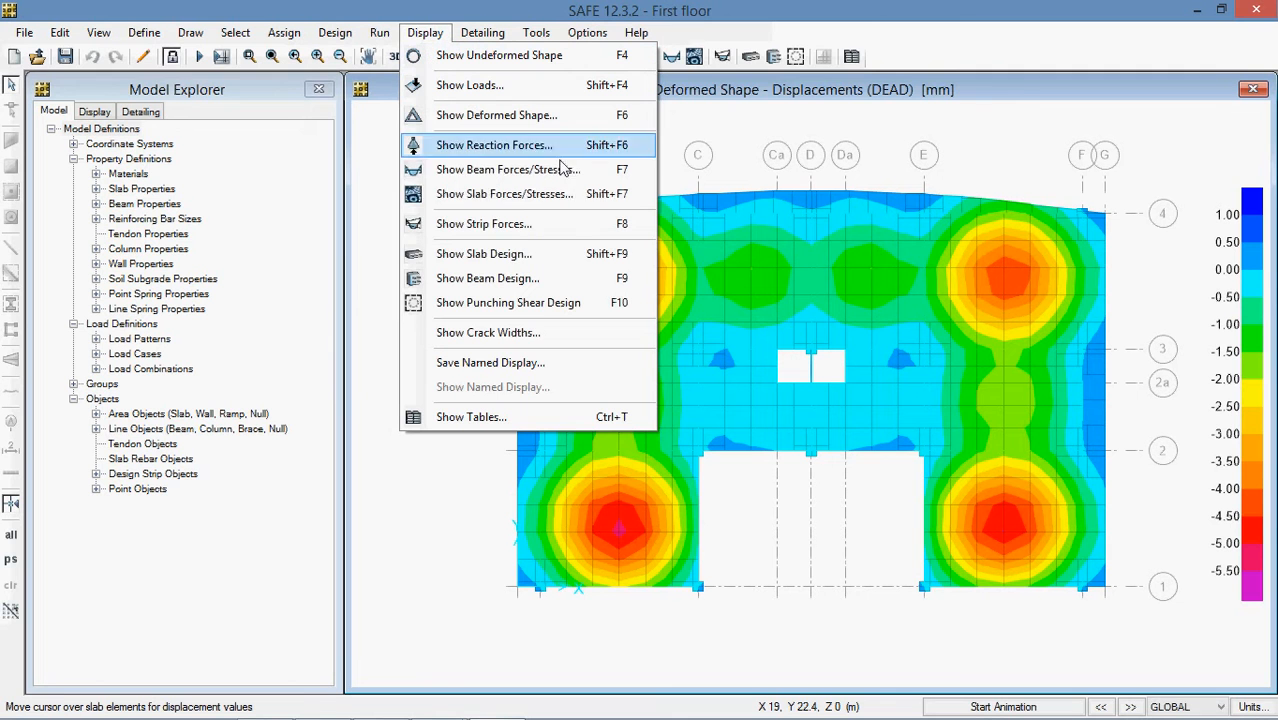
{"action": "left_click", "coordinate": [512, 256]}
{"action": "left_click", "coordinate": [612, 628]}
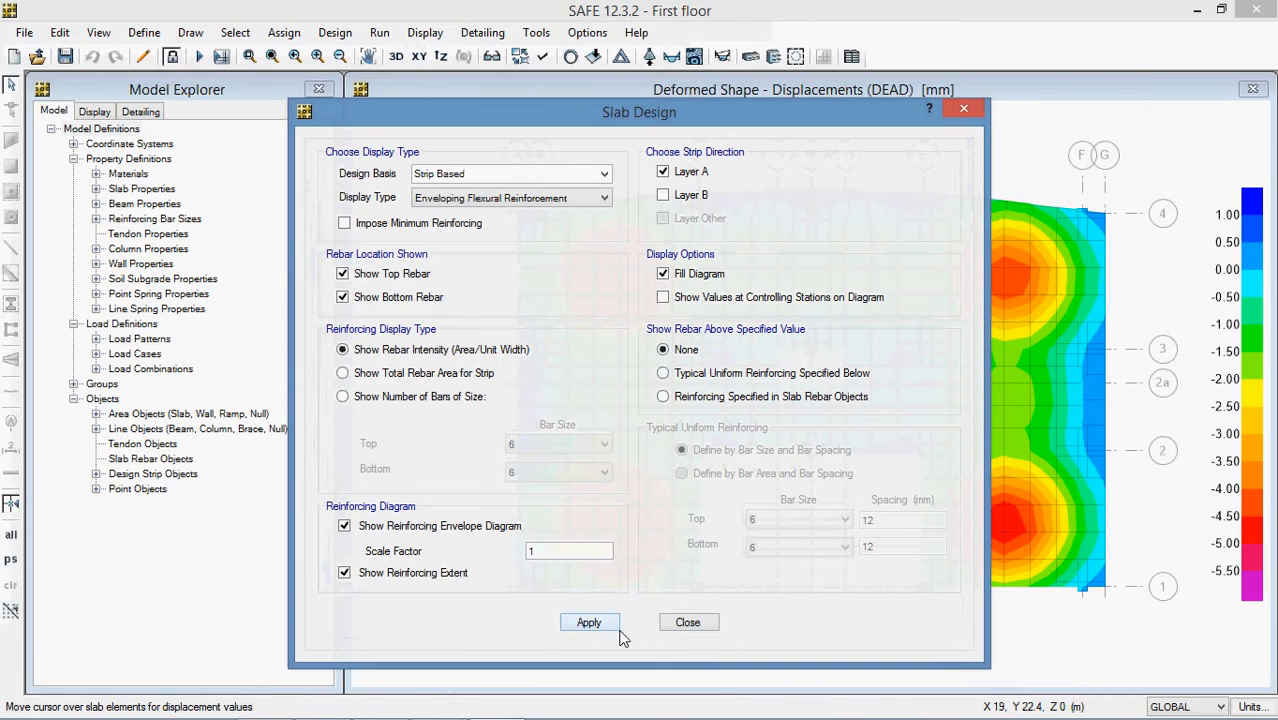
{"action": "left_click", "coordinate": [687, 622]}
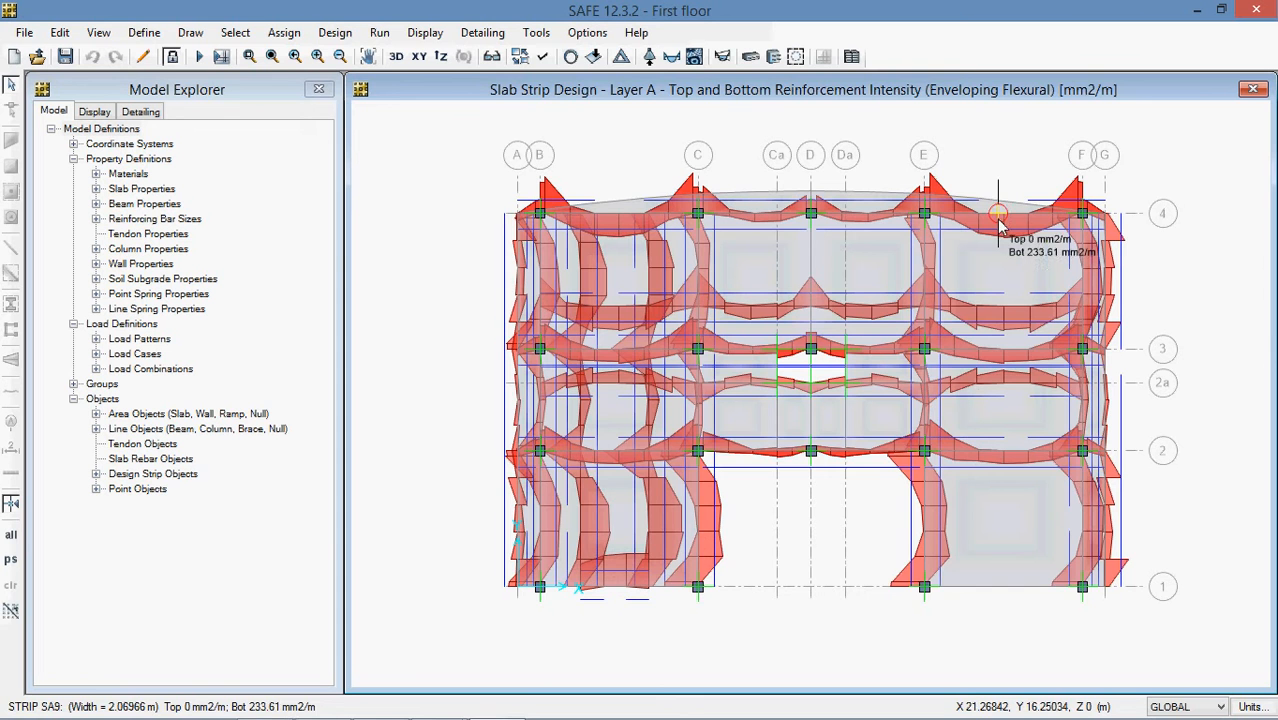
{"action": "scroll", "coordinate": [873, 357], "scroll_direction": "up", "scroll_amount": 3}
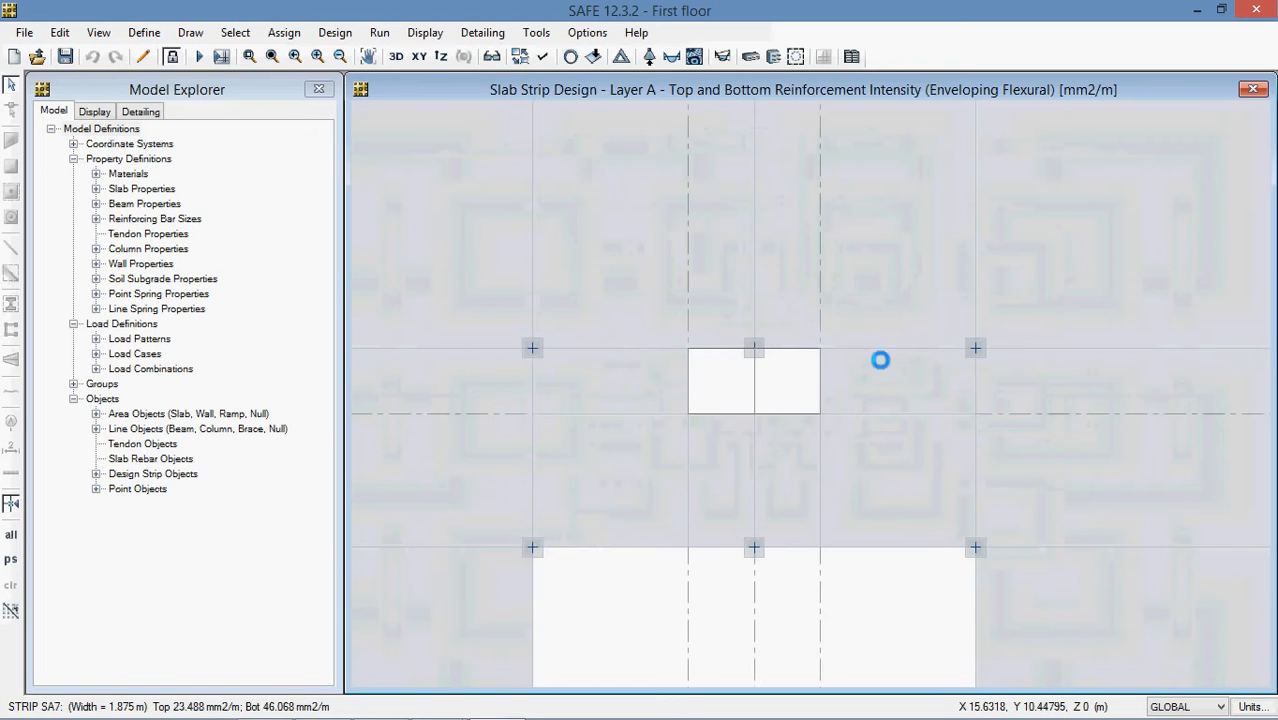
{"action": "scroll", "coordinate": [800, 412], "scroll_direction": "down", "scroll_amount": 2}
{"action": "middle_click_drag", "start_coordinate": [810, 418], "coordinate": [945, 389]}
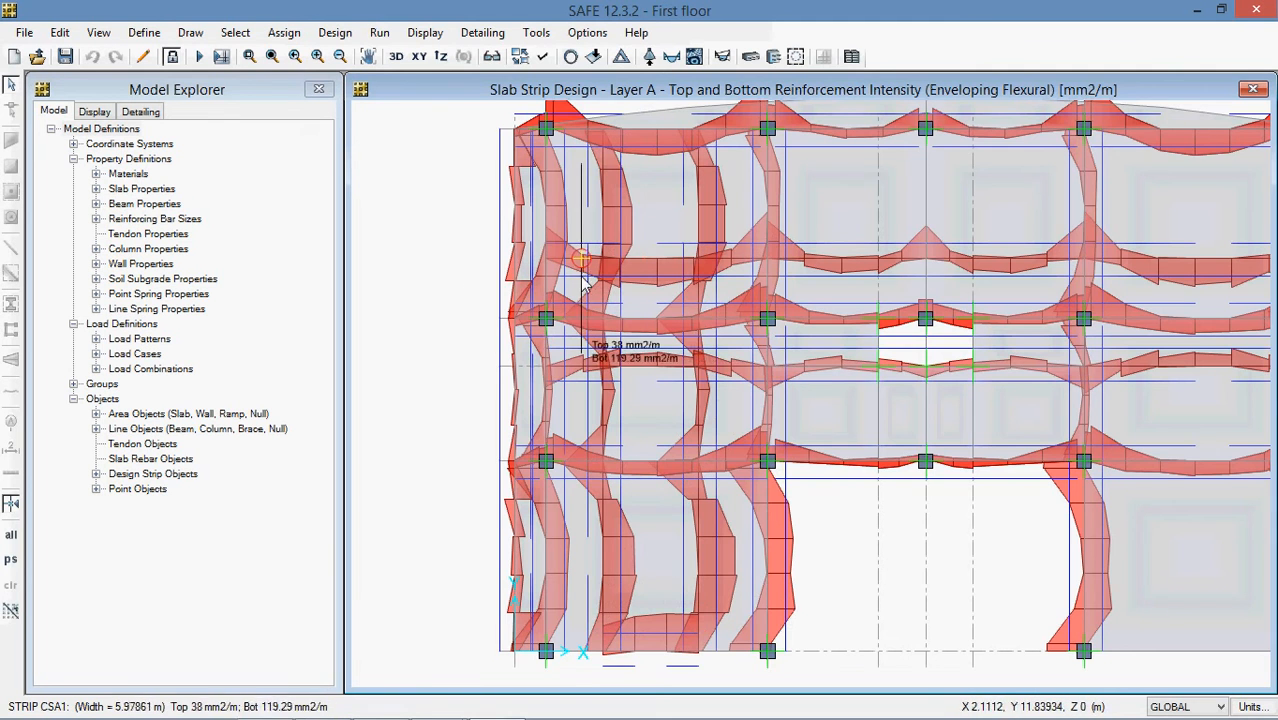
{"action": "scroll", "coordinate": [632, 280], "scroll_direction": "down", "scroll_amount": 1}
{"action": "scroll", "coordinate": [632, 279], "scroll_direction": "down", "scroll_amount": 1}
{"action": "scroll", "coordinate": [719, 277], "scroll_direction": "up", "scroll_amount": 1}
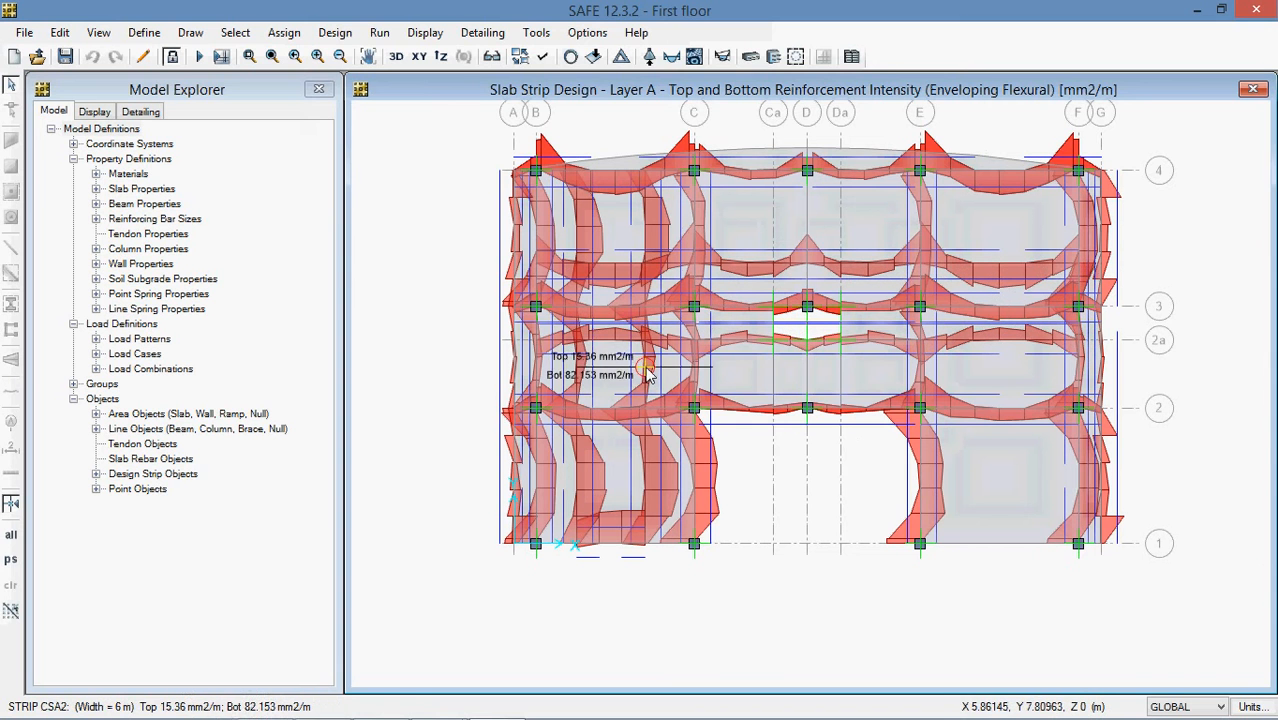
Step: Unlock the model and delete the manually drawn vertical column strip between grids B and C
{"action": "left_click", "coordinate": [172, 56]}
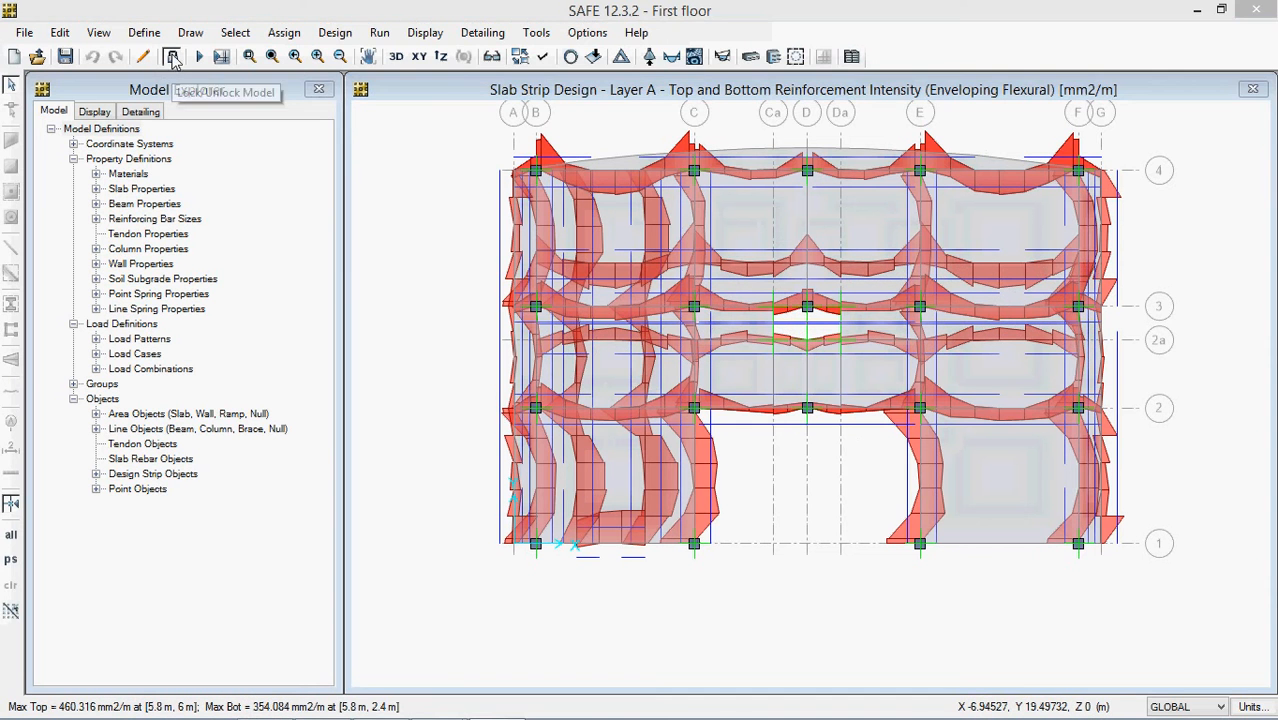
{"action": "left_click", "coordinate": [665, 446]}
{"action": "left_click", "coordinate": [645, 247]}
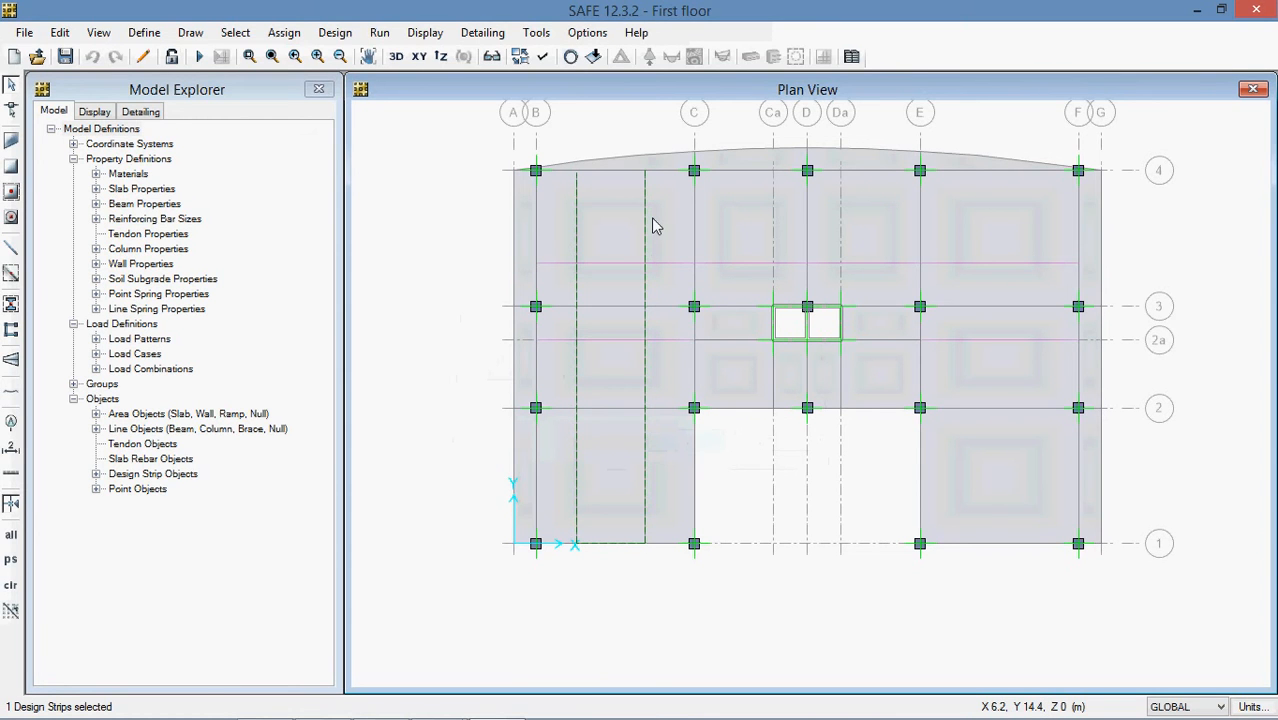
{"action": "key", "text": "Delete"}
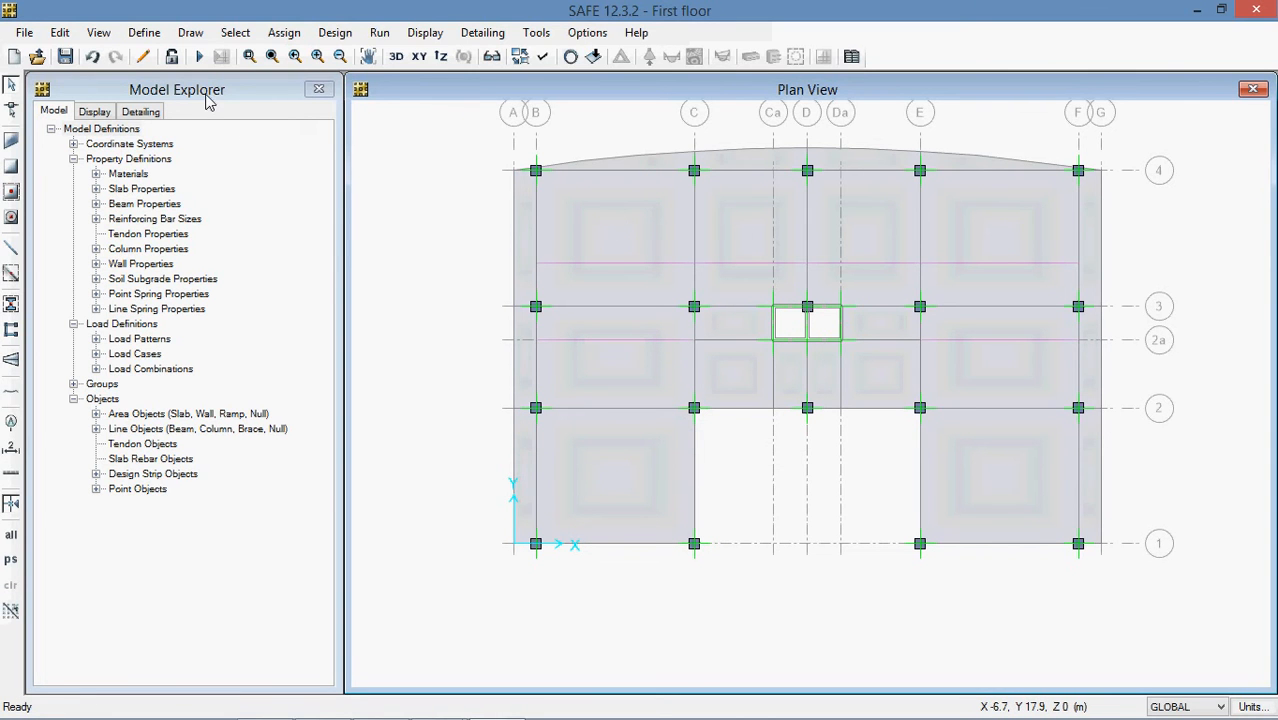
{"action": "left_click", "coordinate": [60, 33]}
{"action": "left_click", "coordinate": [68, 36]}
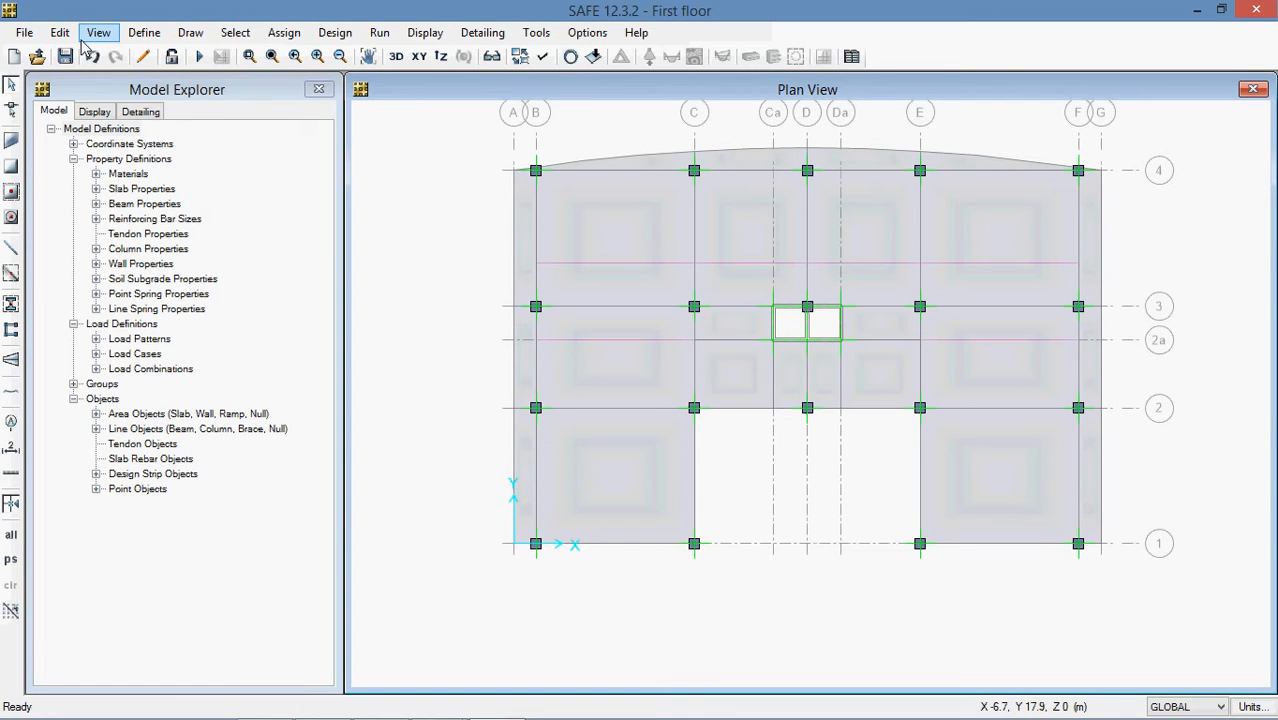
{"action": "left_click", "coordinate": [96, 33]}
{"action": "mouse_move", "coordinate": [60, 33]}
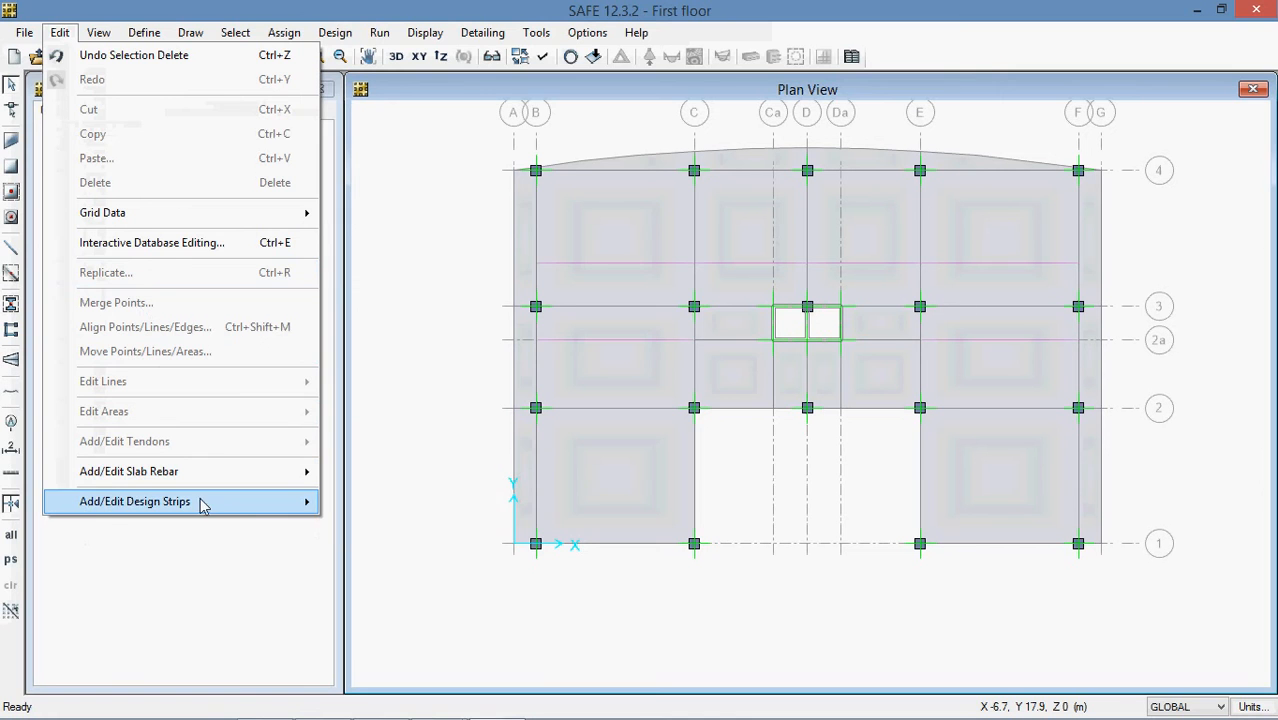
{"action": "mouse_move", "coordinate": [200, 501]}
{"action": "left_click", "coordinate": [365, 500]}
{"action": "left_click", "coordinate": [676, 376]}
{"action": "left_click", "coordinate": [676, 404]}
{"action": "left_click", "coordinate": [672, 399]}
{"action": "left_click", "coordinate": [668, 428]}
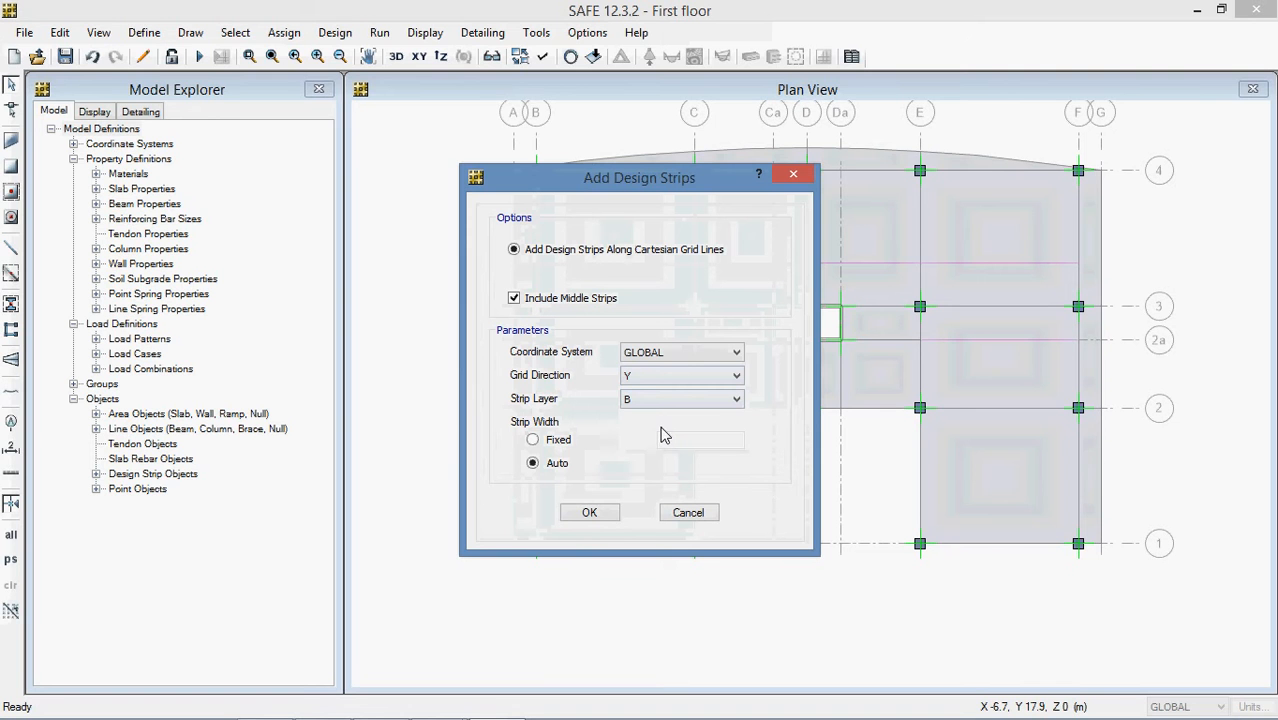
{"action": "left_click", "coordinate": [686, 513]}
Step: Rerun the analysis and design for the slab without the column strip between grids B and C
{"action": "left_click", "coordinate": [482, 32]}
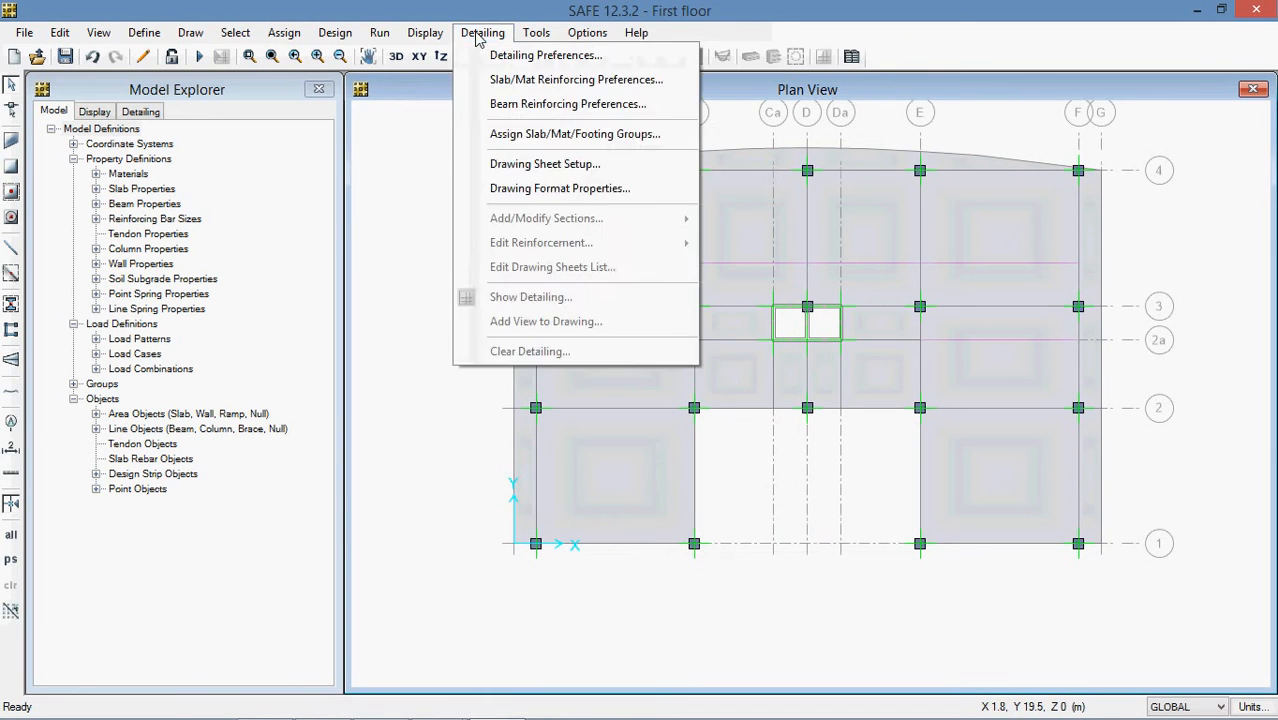
{"action": "left_click", "coordinate": [420, 33]}
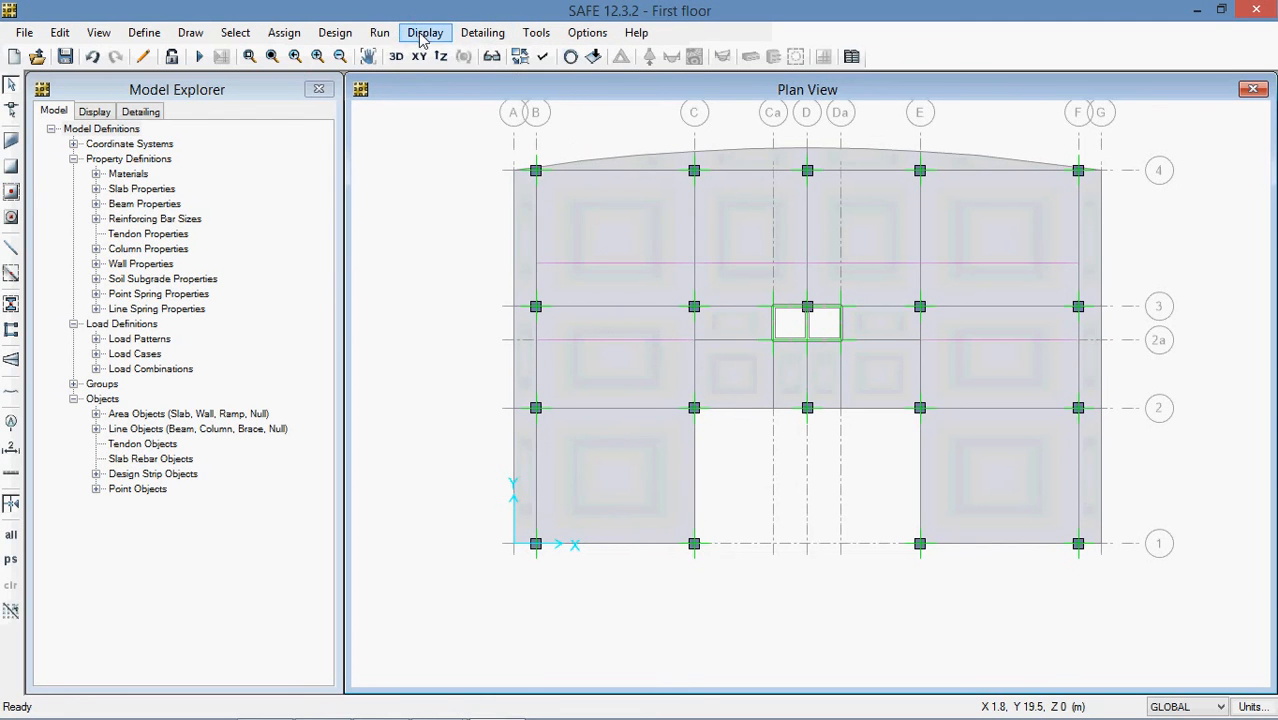
{"action": "left_click", "coordinate": [380, 32]}
{"action": "left_click", "coordinate": [425, 79]}
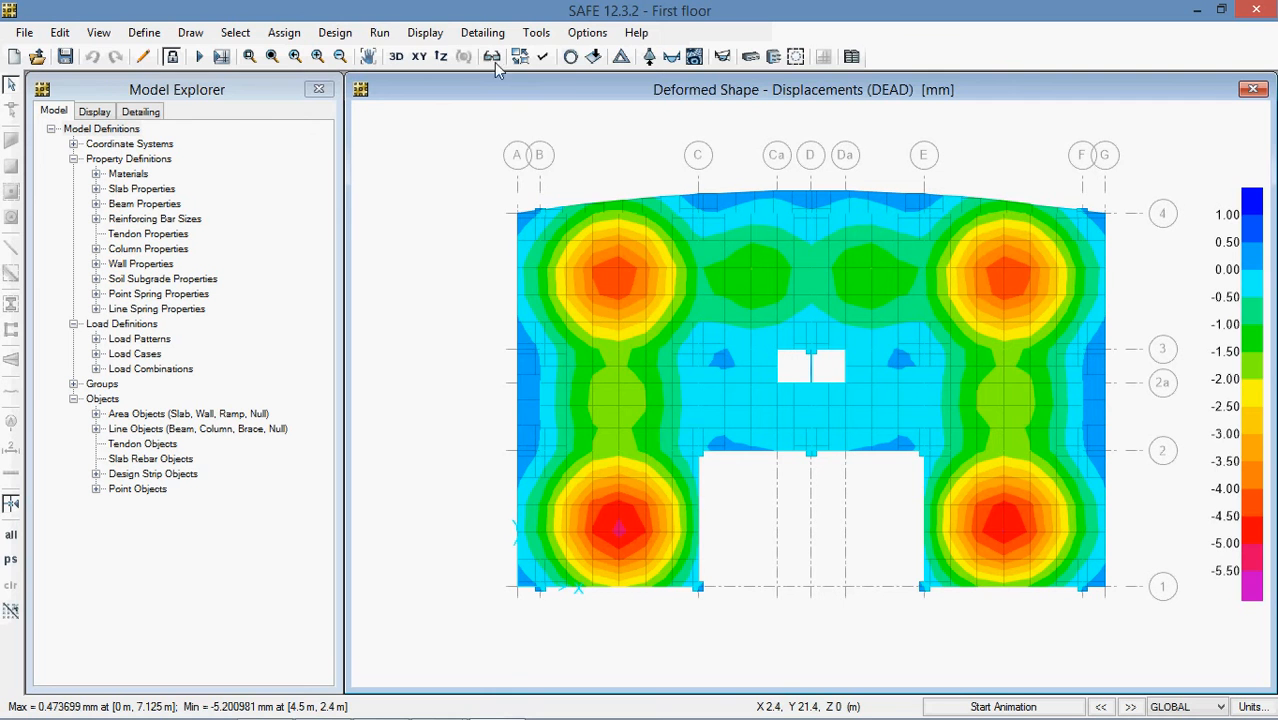
Step: Display the deformed shape for the 1.2D+1.6L load combination and examine the slab displacements in the corner bays
{"action": "left_click", "coordinate": [425, 32]}
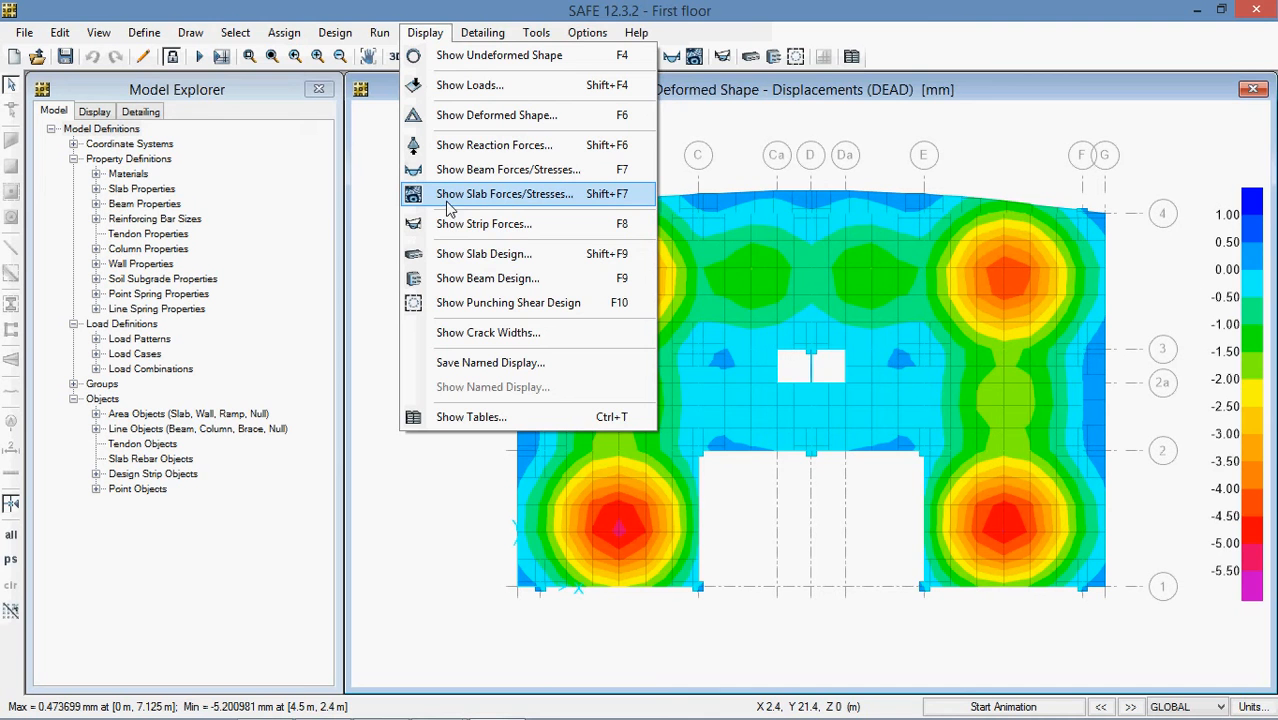
{"action": "left_click", "coordinate": [444, 116]}
{"action": "left_click", "coordinate": [699, 234]}
{"action": "left_click", "coordinate": [699, 237]}
{"action": "left_click", "coordinate": [548, 258]}
{"action": "left_click", "coordinate": [589, 521]}
{"action": "left_click", "coordinate": [683, 522]}
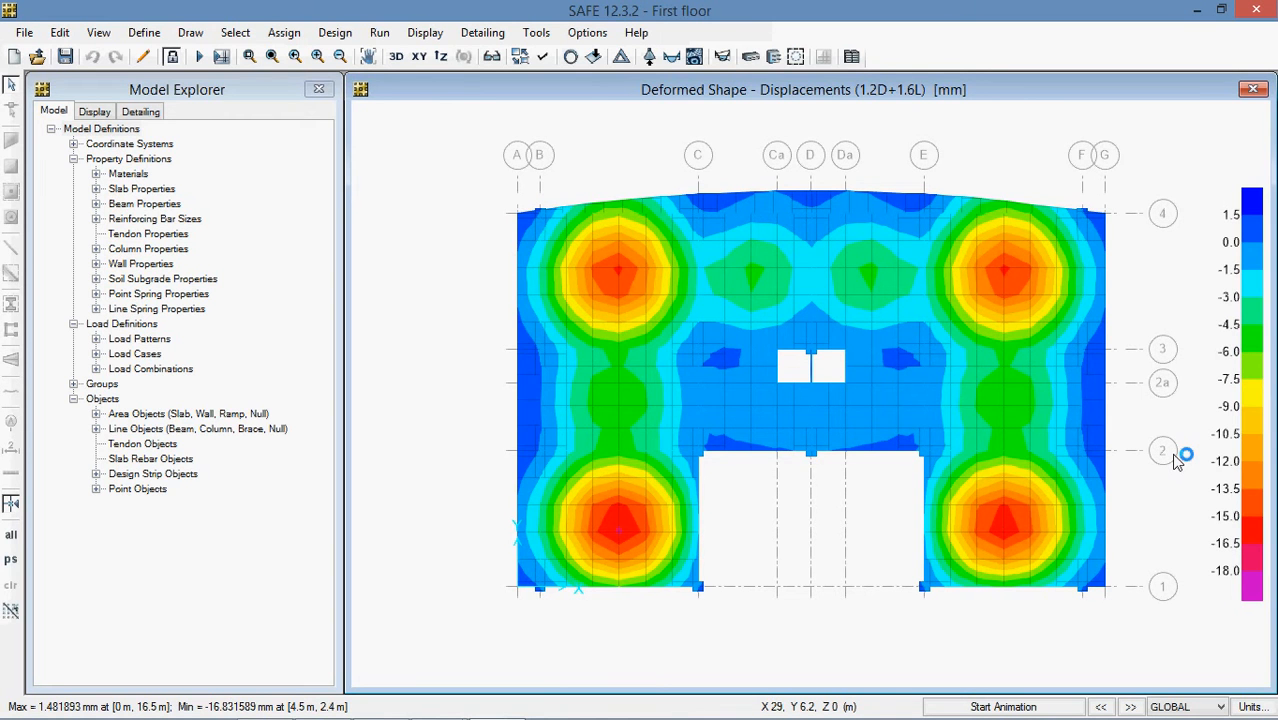
{"action": "mouse_move", "coordinate": [610, 285]}
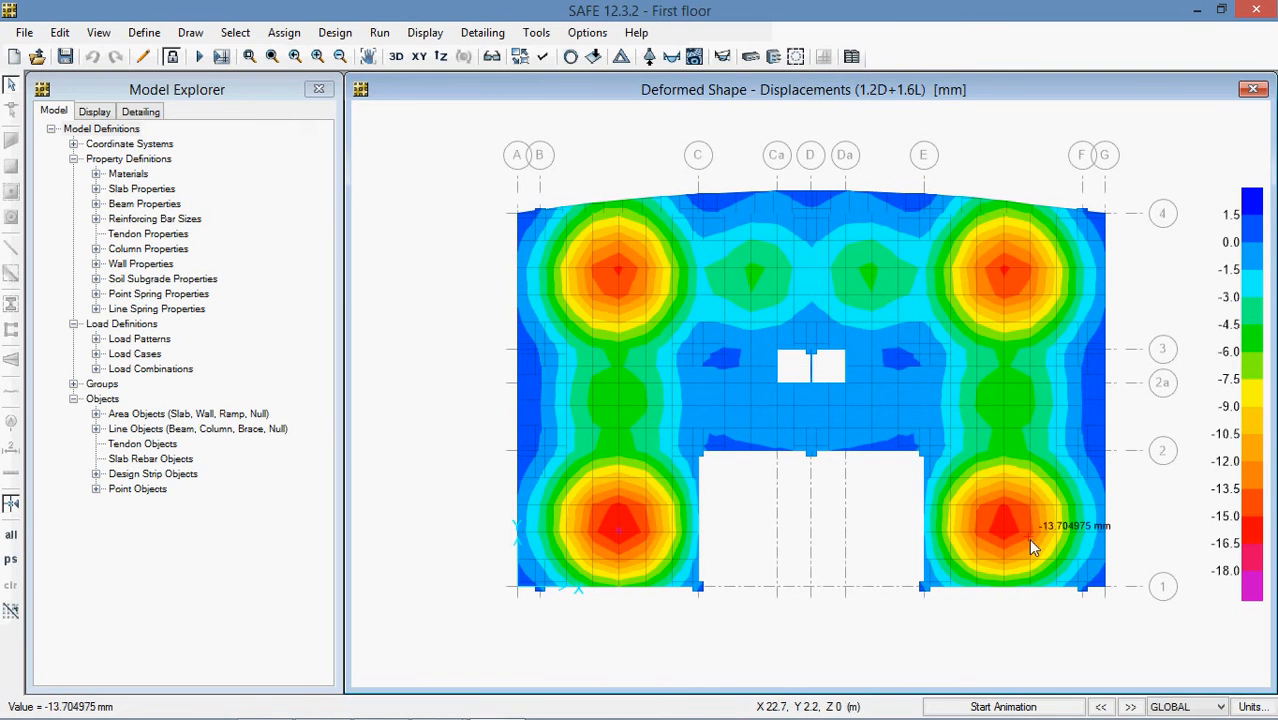
{"action": "mouse_move", "coordinate": [583, 494]}
{"action": "mouse_move", "coordinate": [573, 445]}
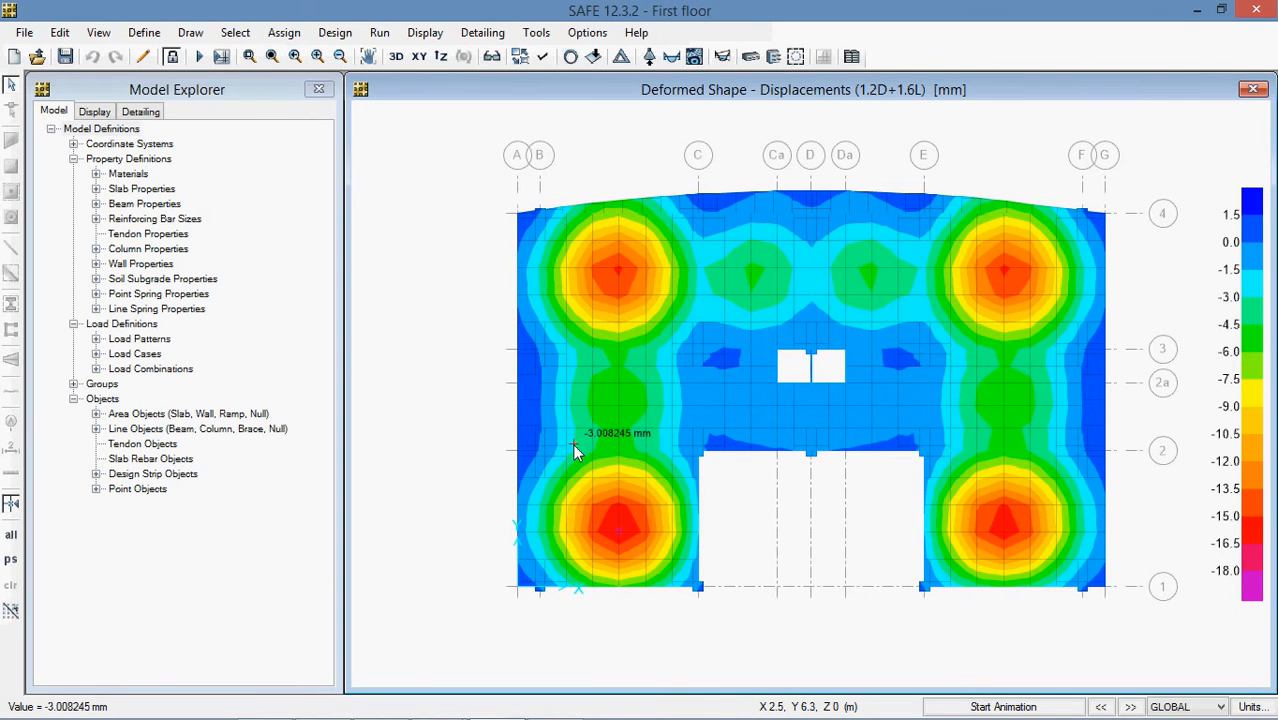
Step: Open the detailing preferences and keep Metric as the units standard with Meter as the length dimension unit
{"action": "left_click", "coordinate": [480, 31]}
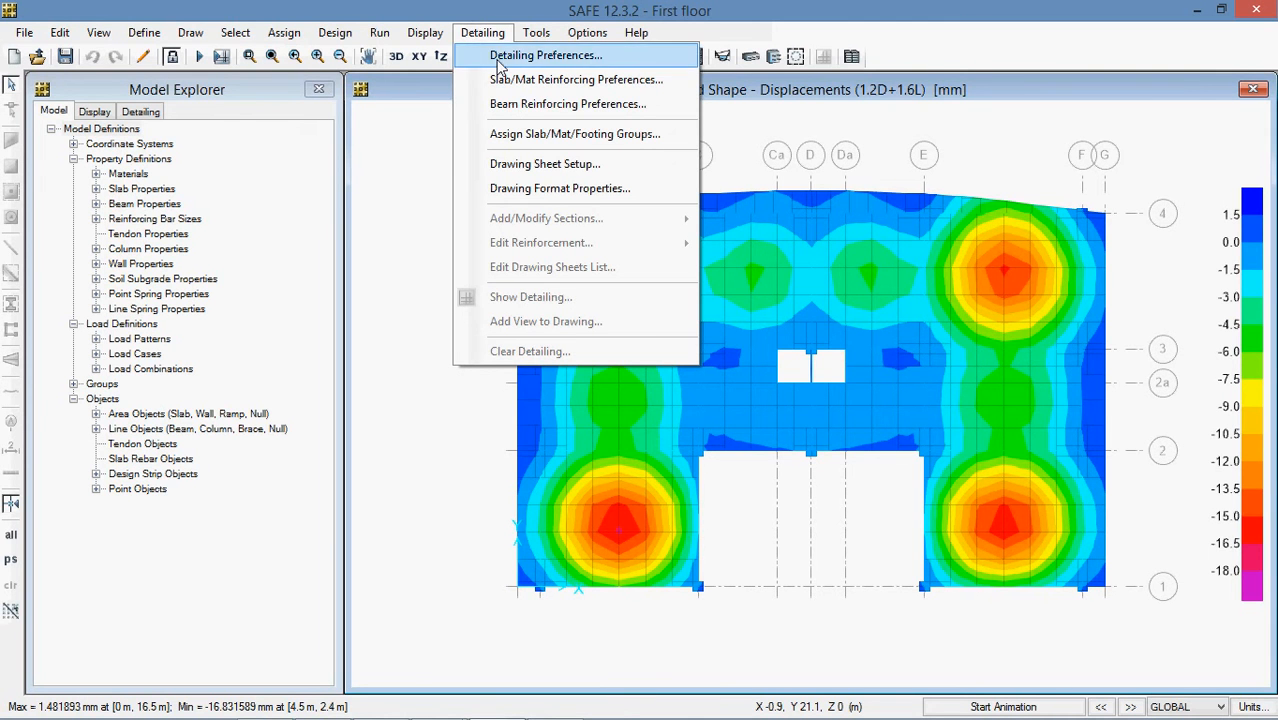
{"action": "left_click", "coordinate": [495, 56]}
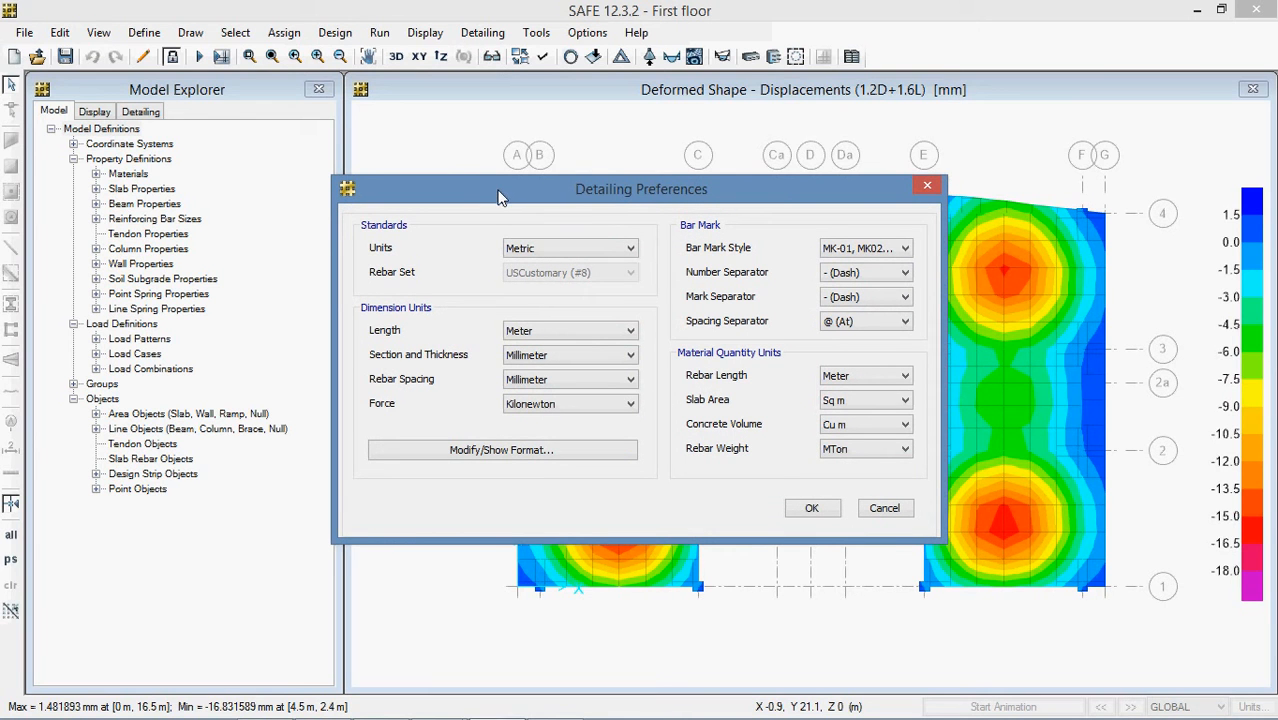
{"action": "left_click", "coordinate": [557, 251]}
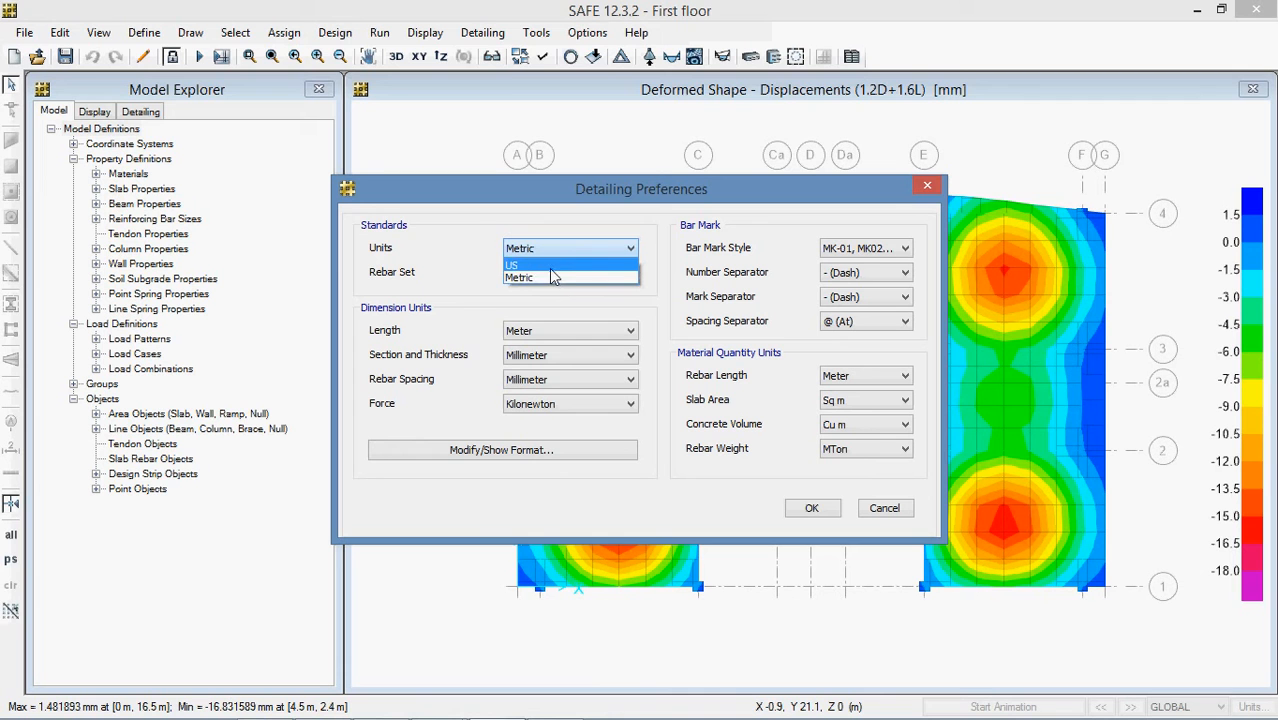
{"action": "left_click", "coordinate": [551, 278]}
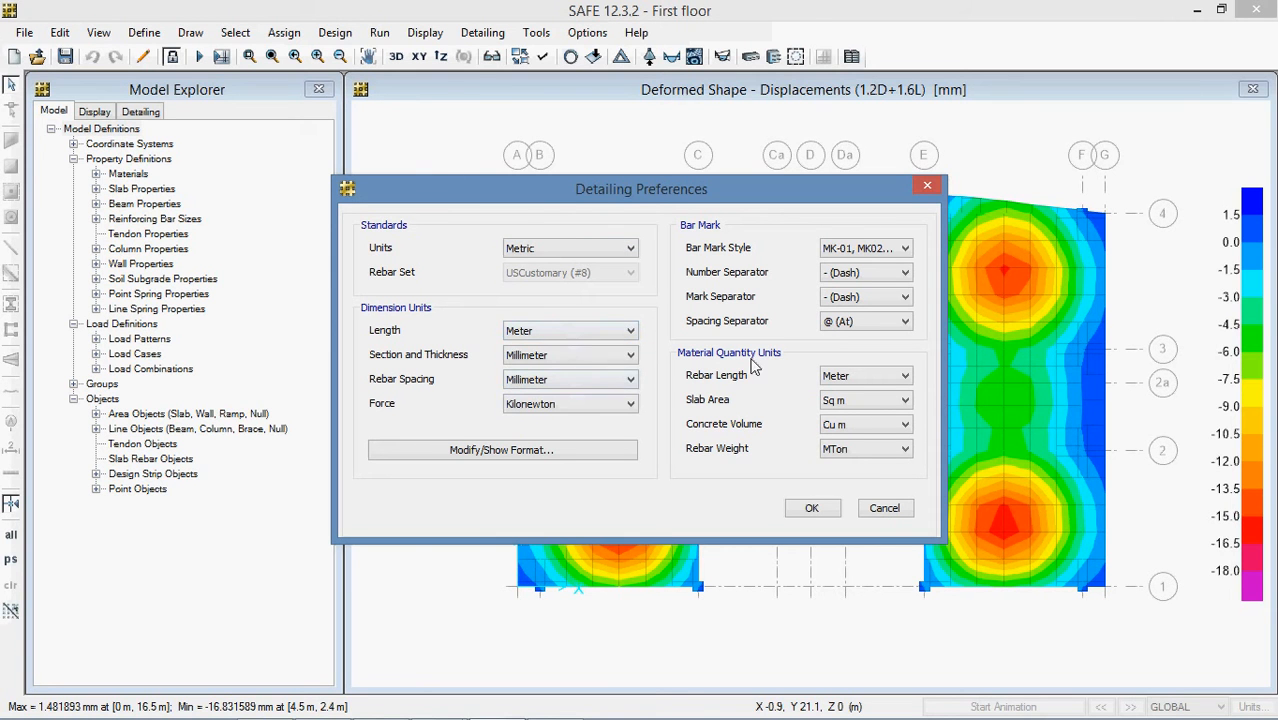
{"action": "left_click", "coordinate": [624, 333]}
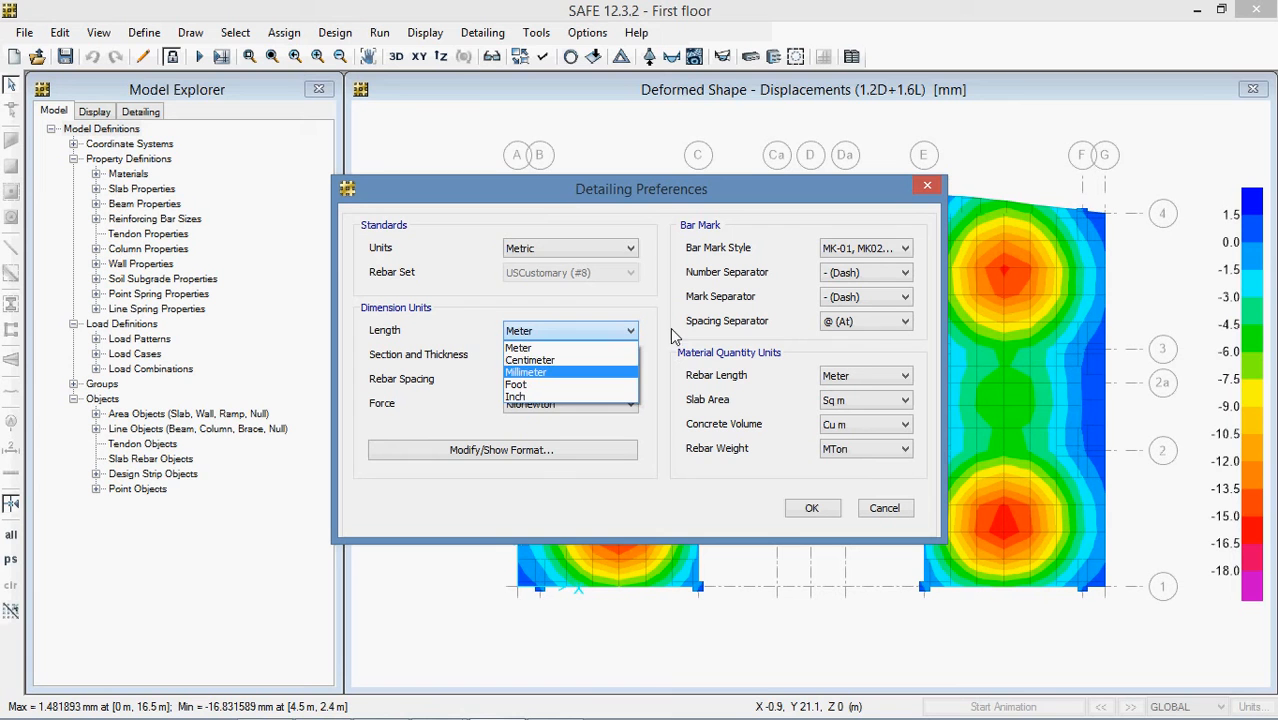
{"action": "left_click", "coordinate": [656, 332]}
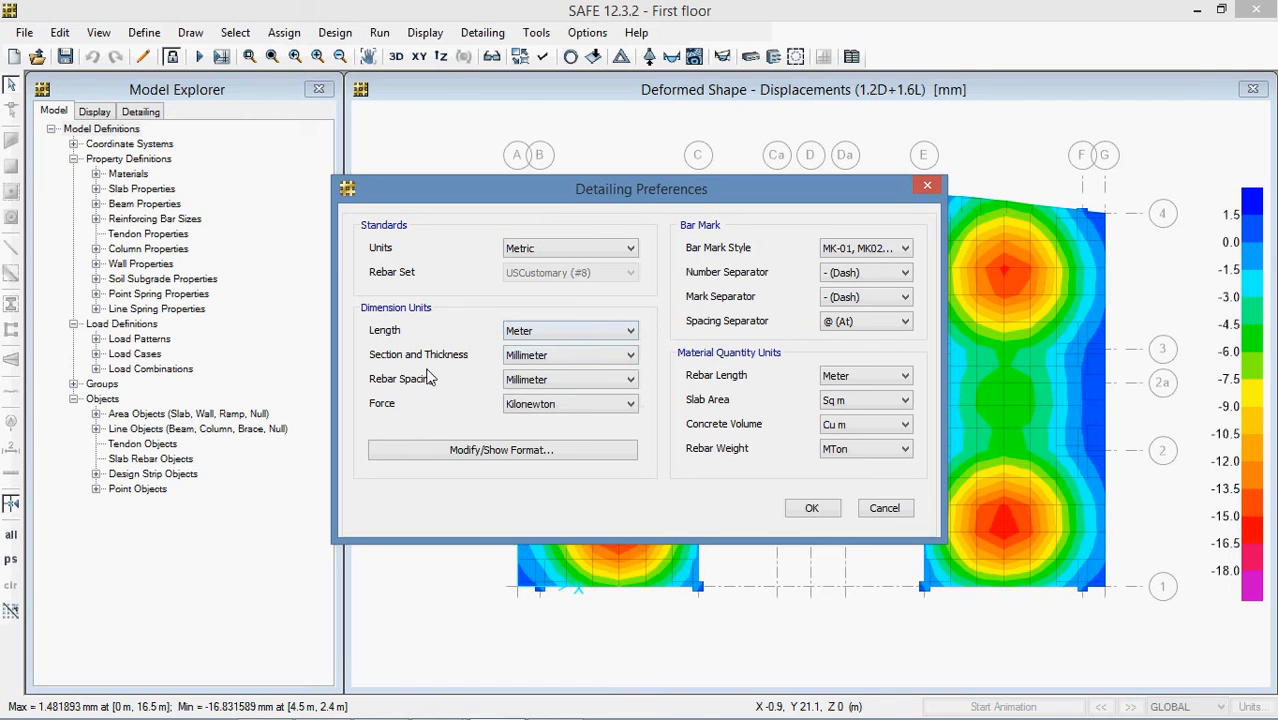
Step: Review the section and thickness unit and the concrete volume unit options, keeping Millimeter and Cu m
{"action": "left_click", "coordinate": [540, 358]}
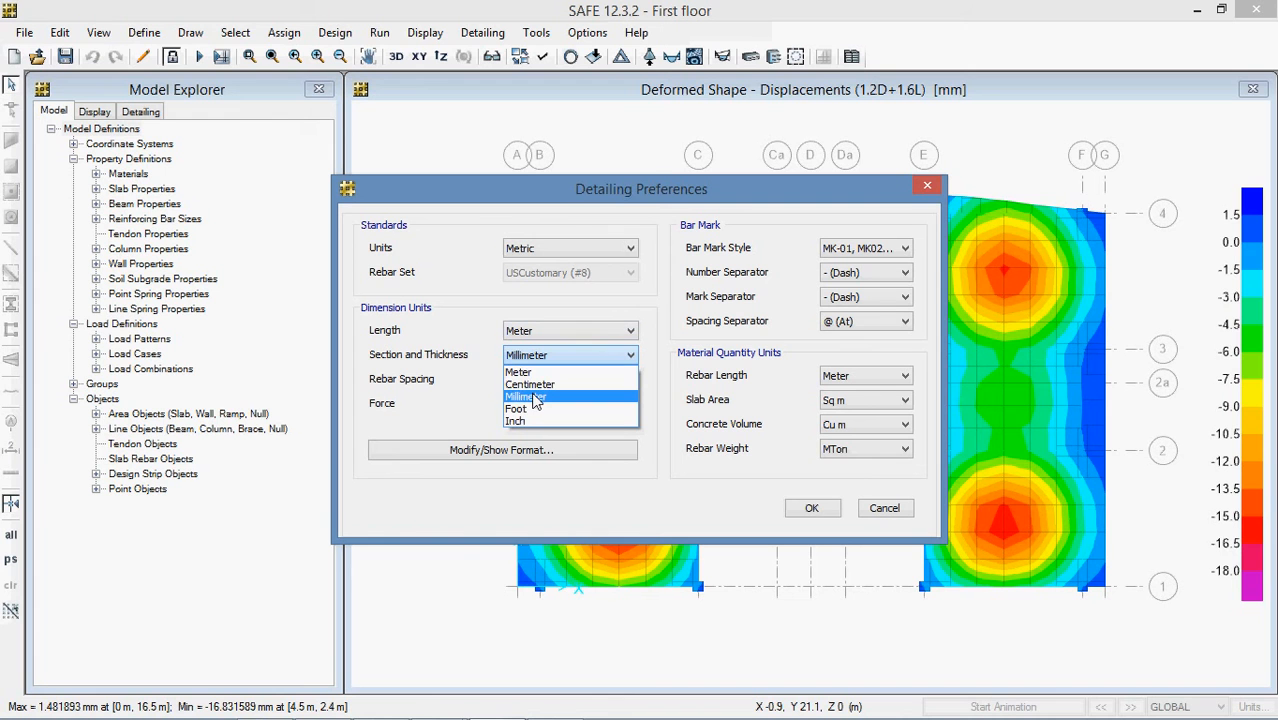
{"action": "left_click", "coordinate": [535, 390]}
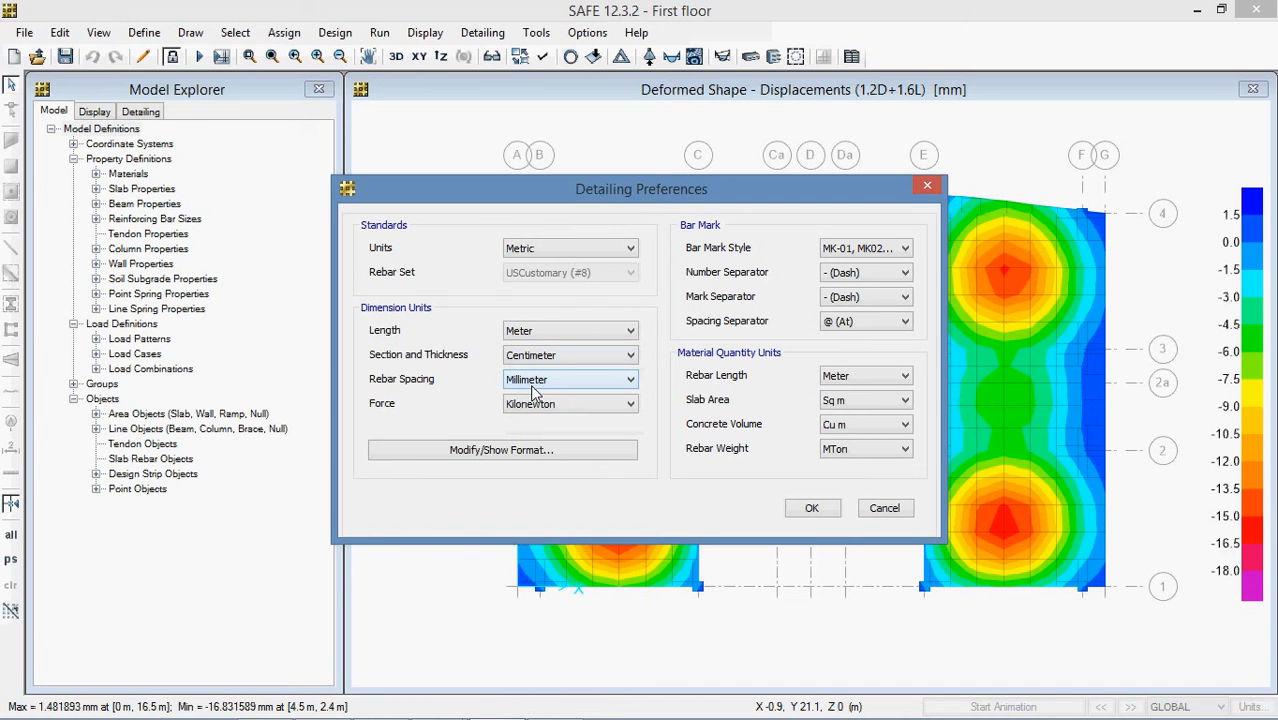
{"action": "left_click", "coordinate": [589, 358]}
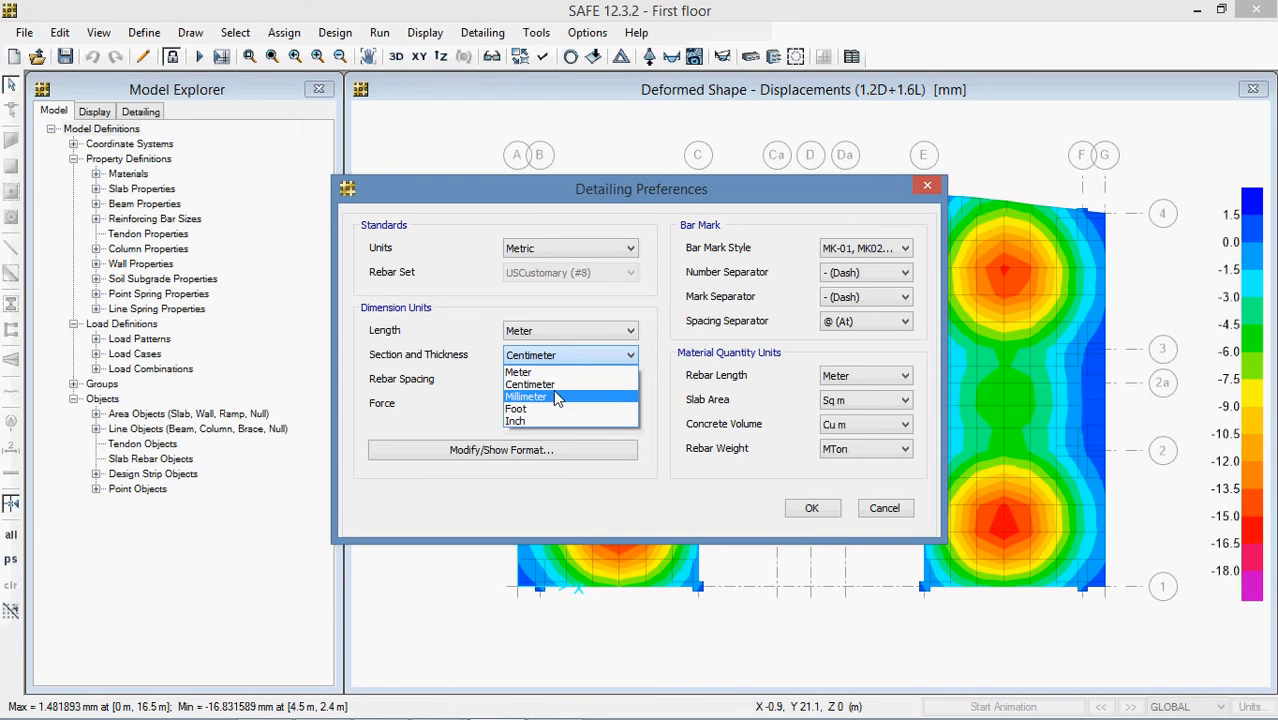
{"action": "left_click", "coordinate": [557, 397]}
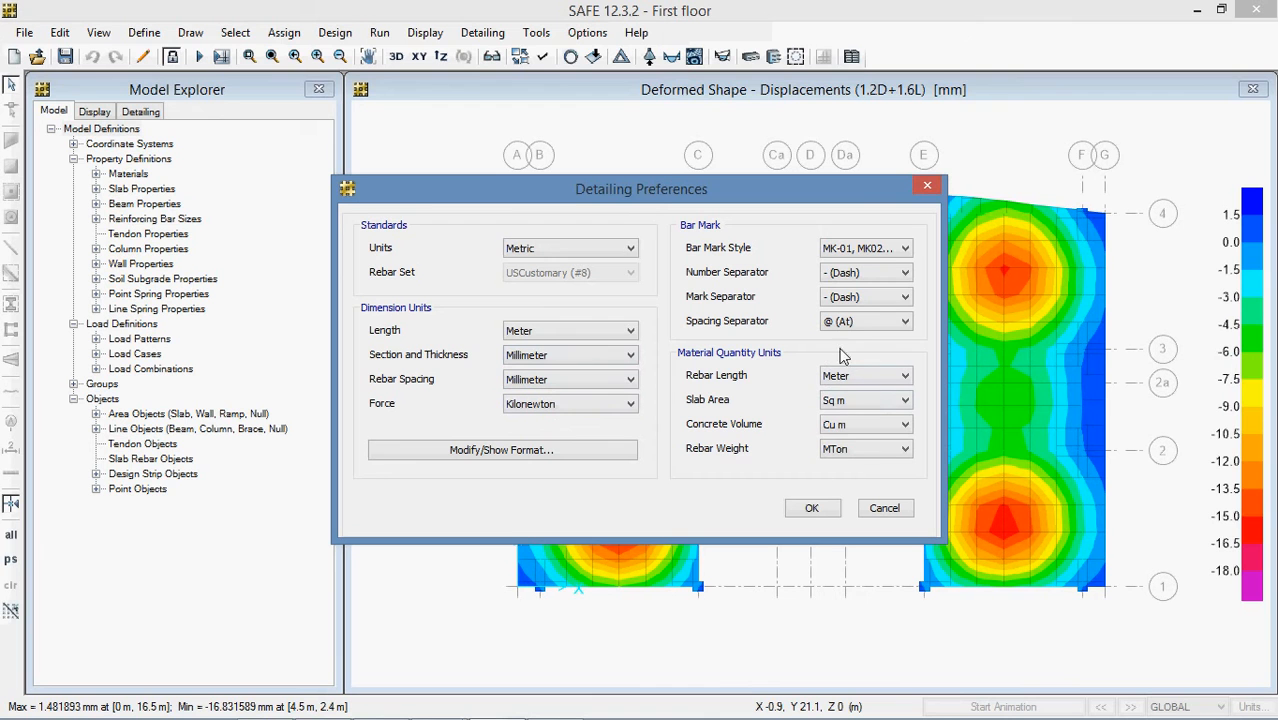
{"action": "left_click", "coordinate": [850, 426]}
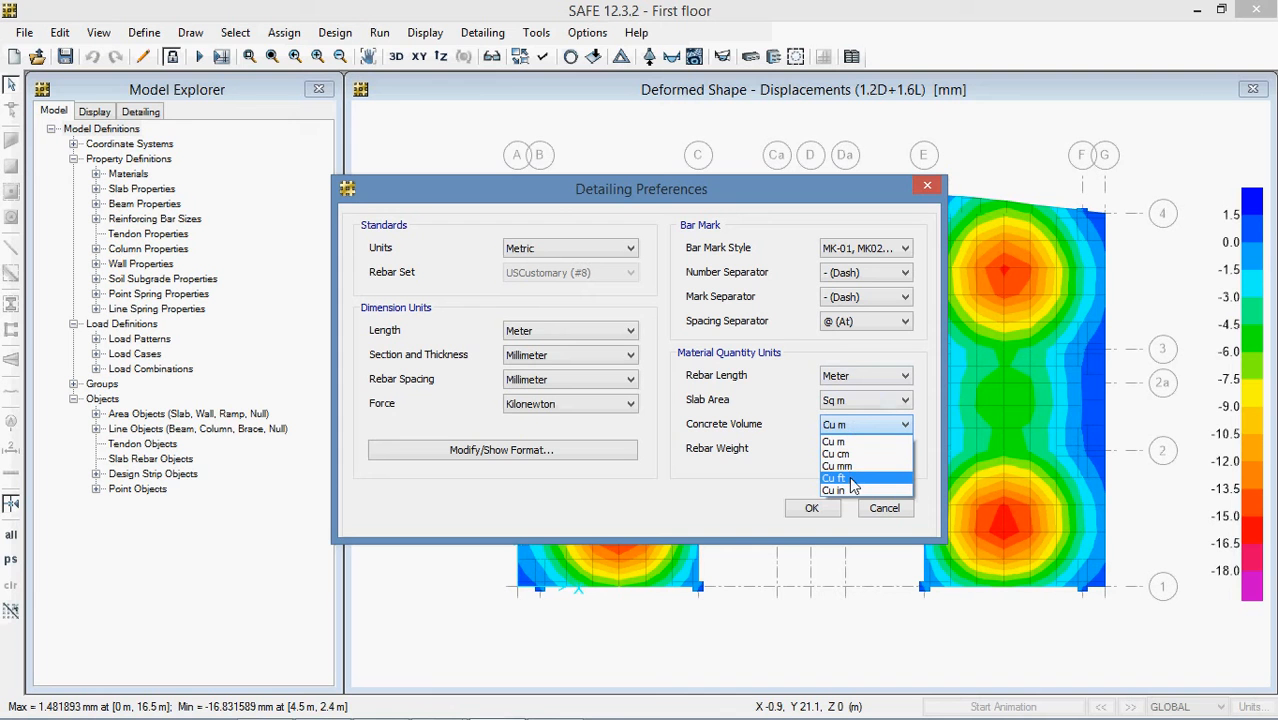
{"action": "left_click", "coordinate": [768, 484]}
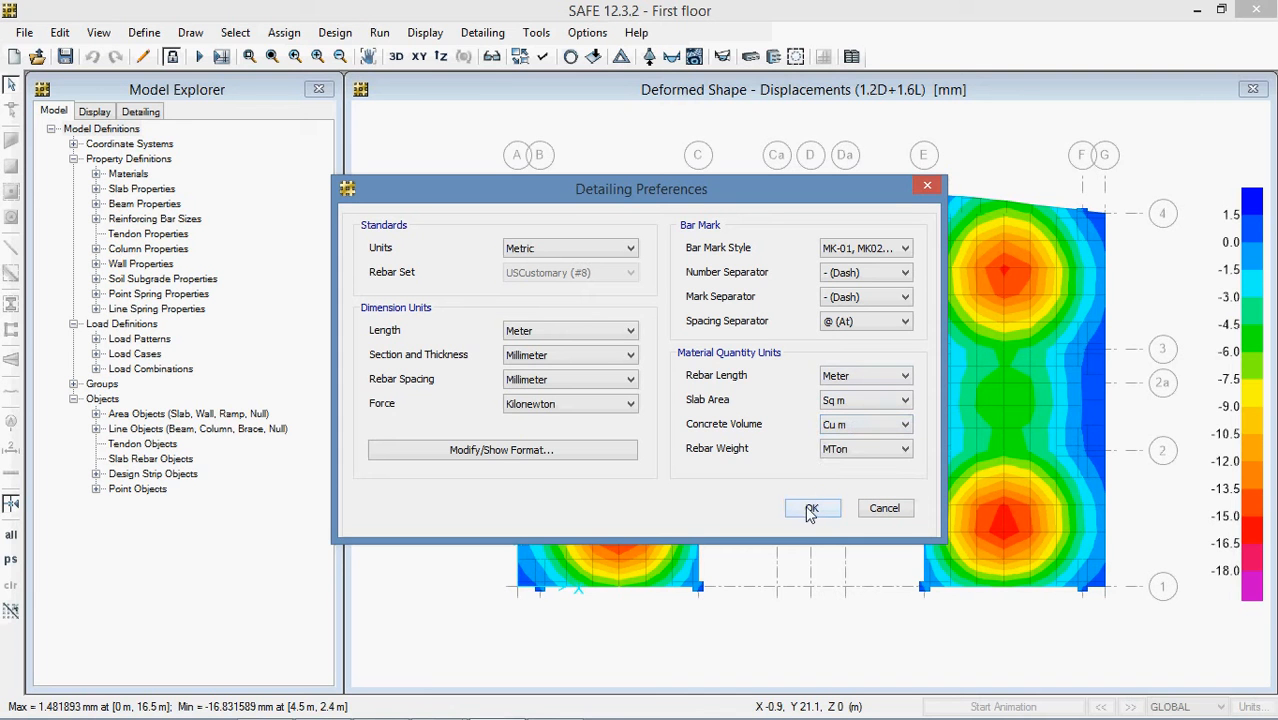
Step: Set the SI dimension format to round bar spacing down to 10 mm, check the US customary format, and accept the dimension format
{"action": "left_click", "coordinate": [593, 462]}
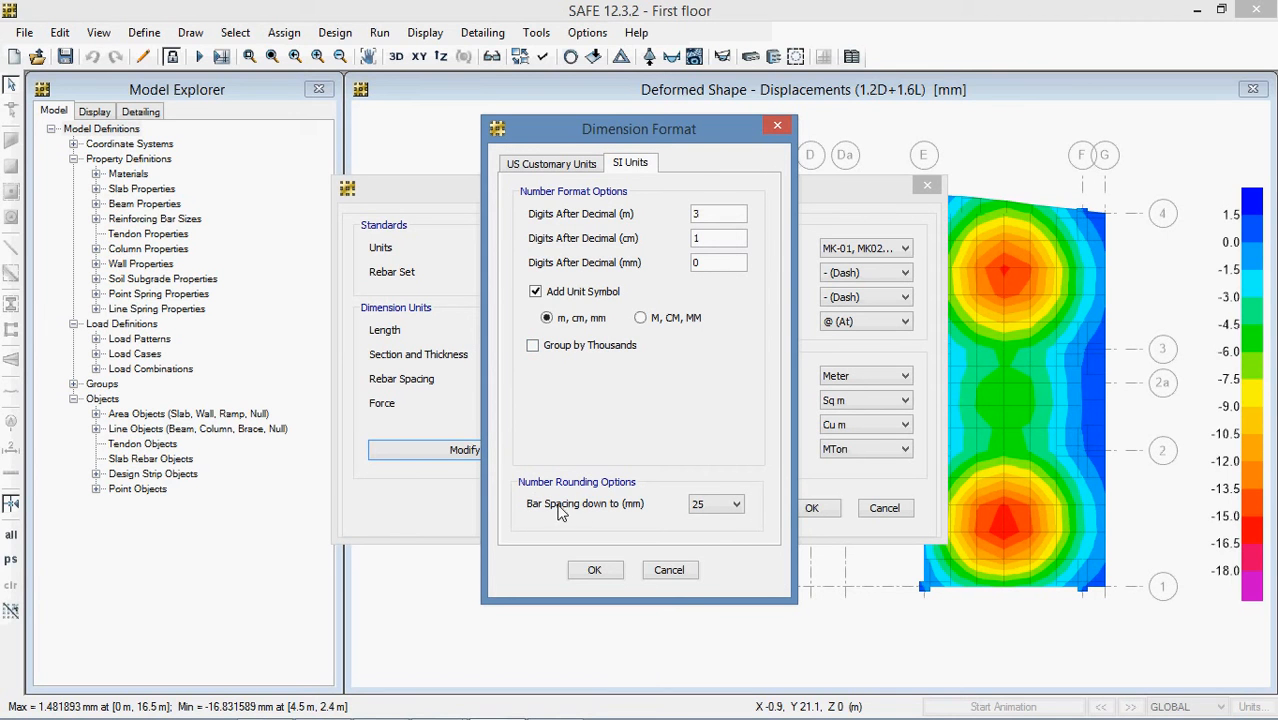
{"action": "left_click", "coordinate": [708, 505]}
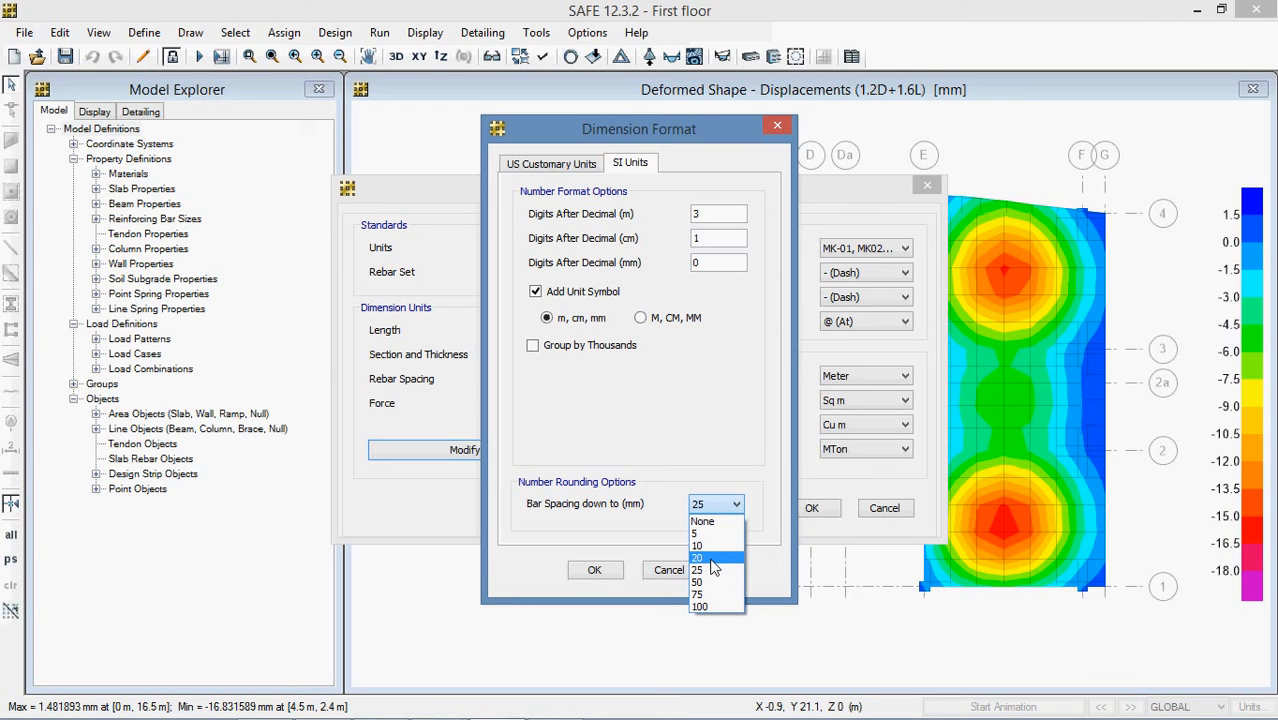
{"action": "left_click", "coordinate": [703, 545]}
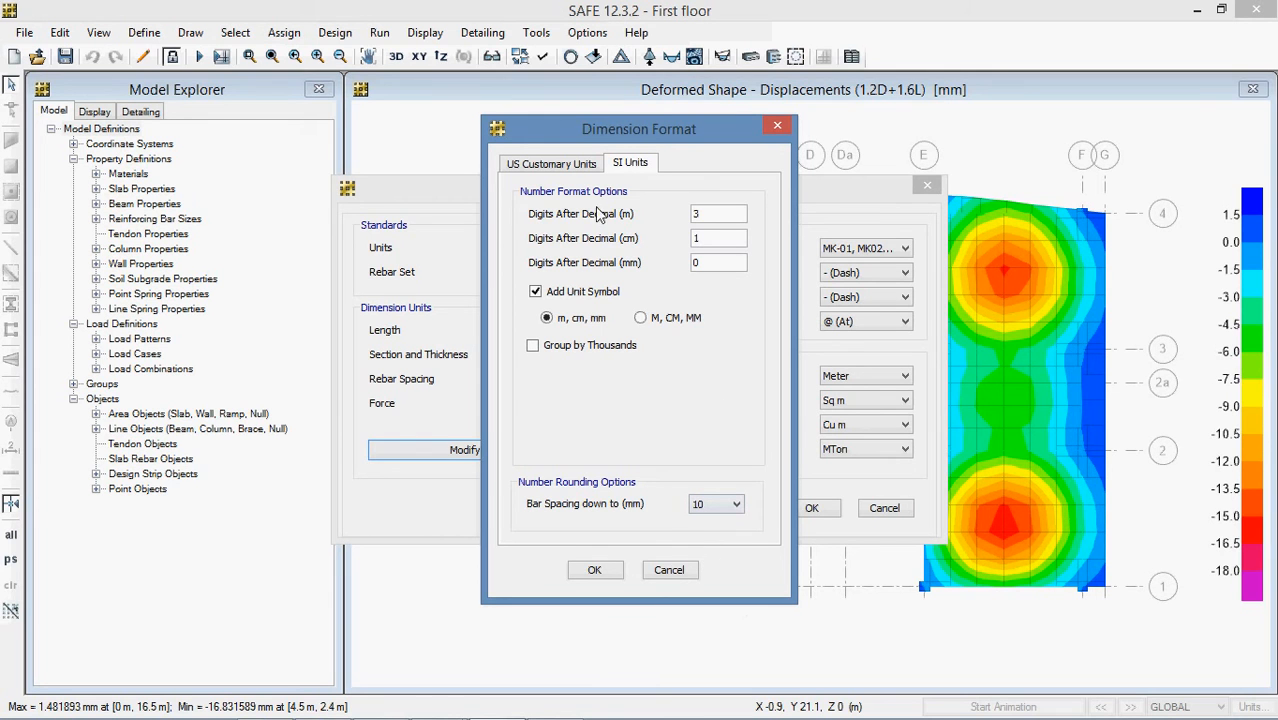
{"action": "left_click", "coordinate": [576, 170]}
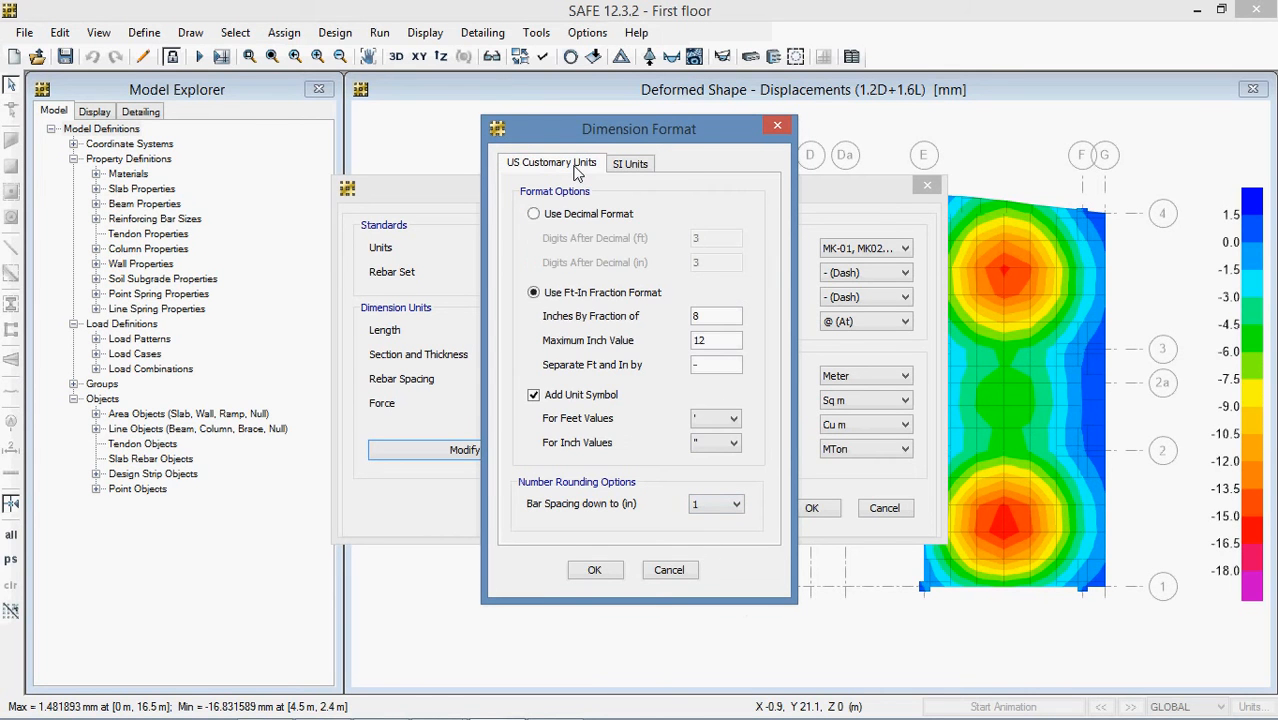
{"action": "left_click", "coordinate": [598, 572]}
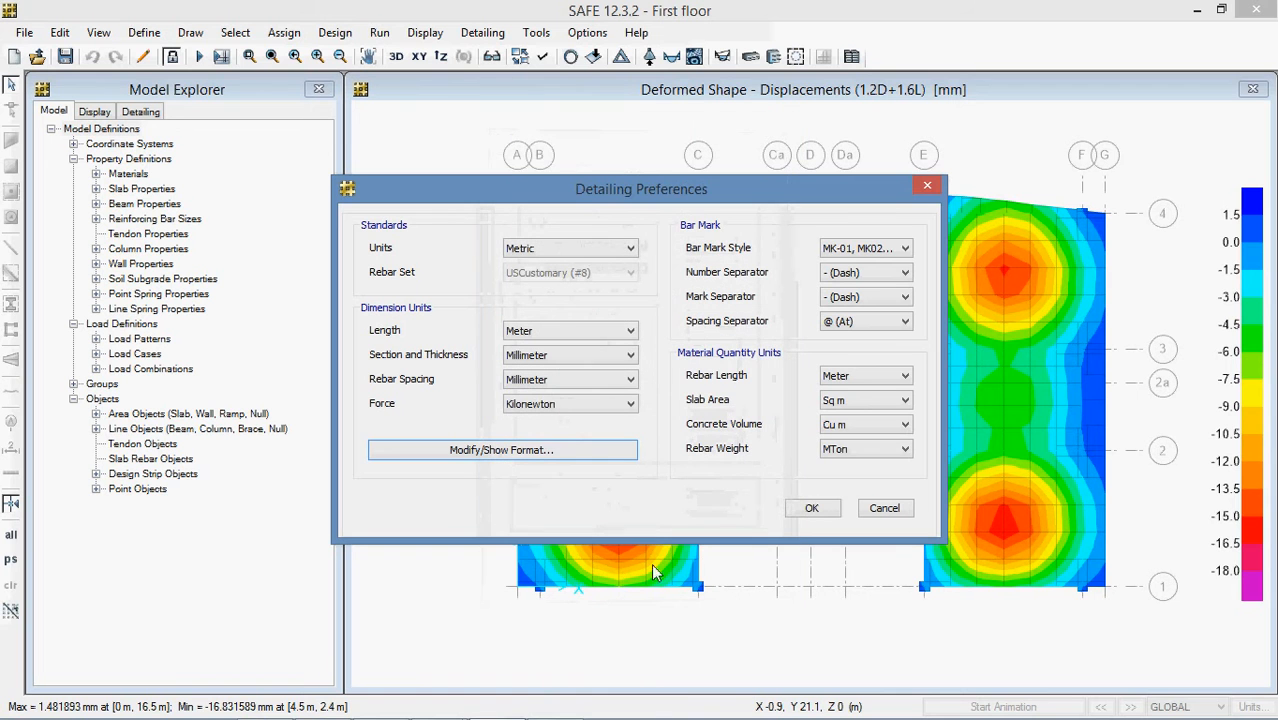
{"action": "left_click", "coordinate": [811, 507]}
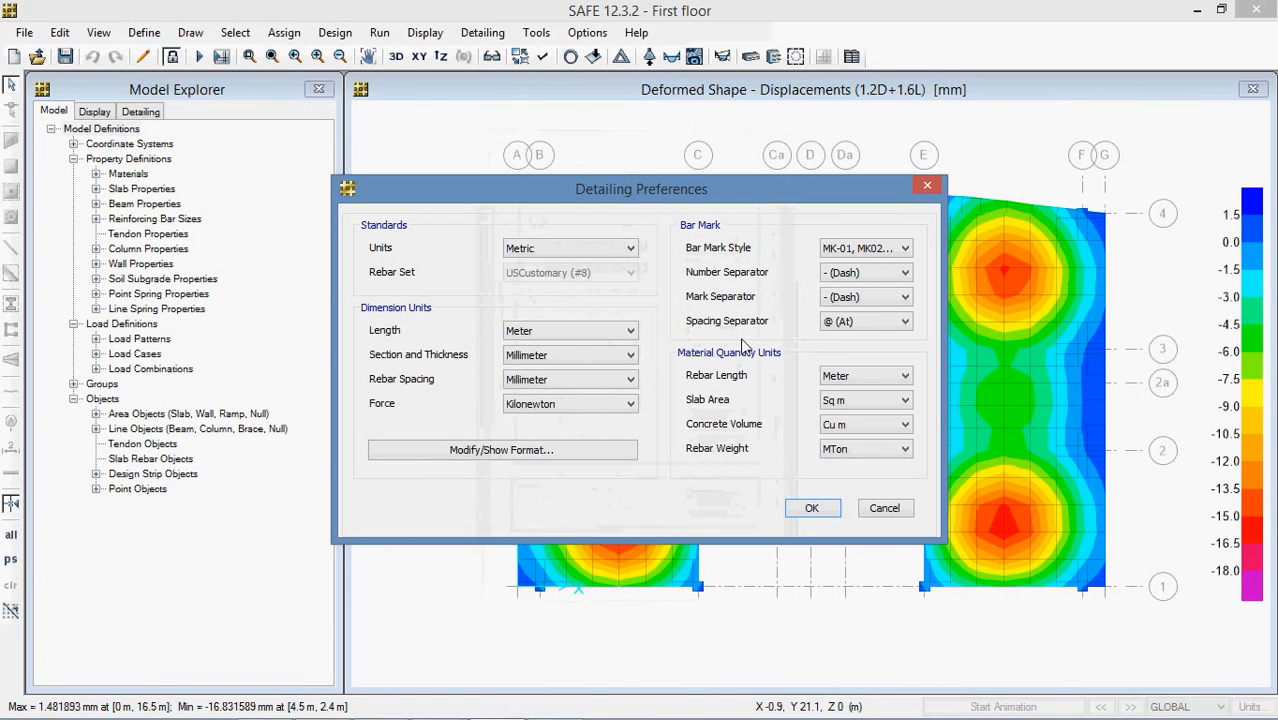
Step: Keep Dash as the bar mark number and mark separators and @ (At) as the spacing separator, and accept the detailing preferences
{"action": "left_click", "coordinate": [907, 276]}
{"action": "left_click", "coordinate": [908, 279]}
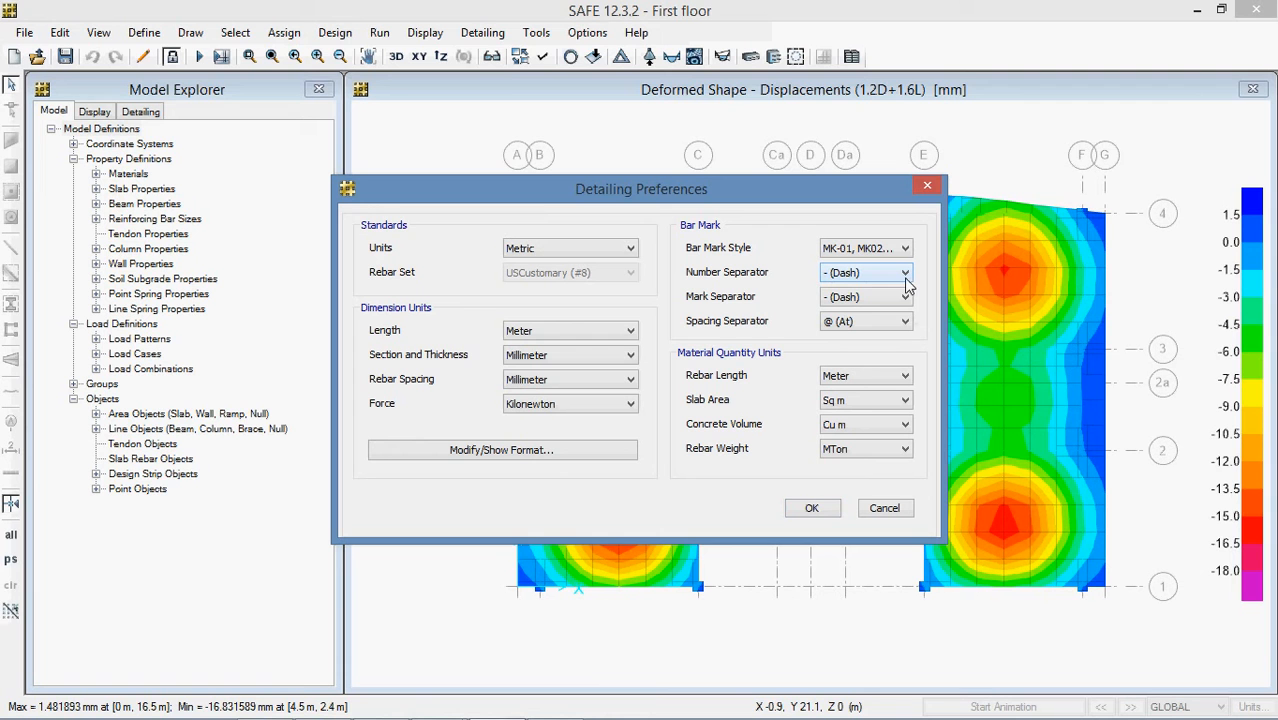
{"action": "left_click", "coordinate": [905, 280]}
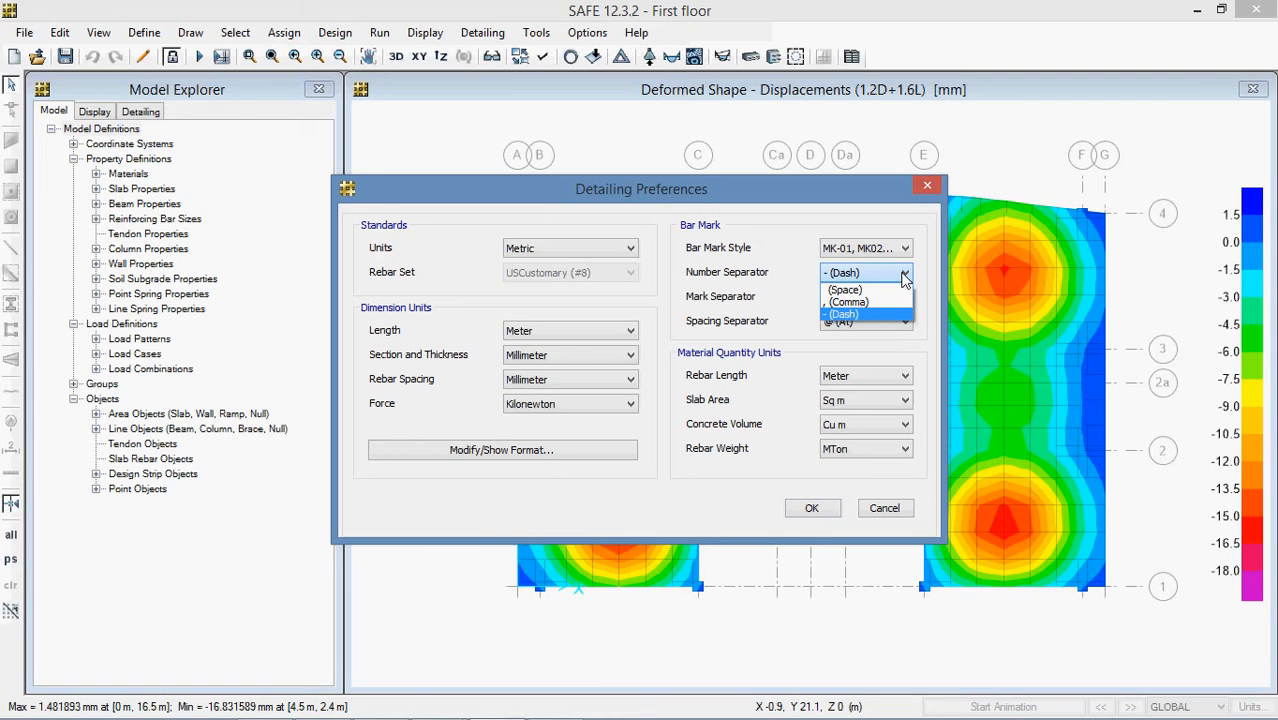
{"action": "left_click", "coordinate": [904, 279]}
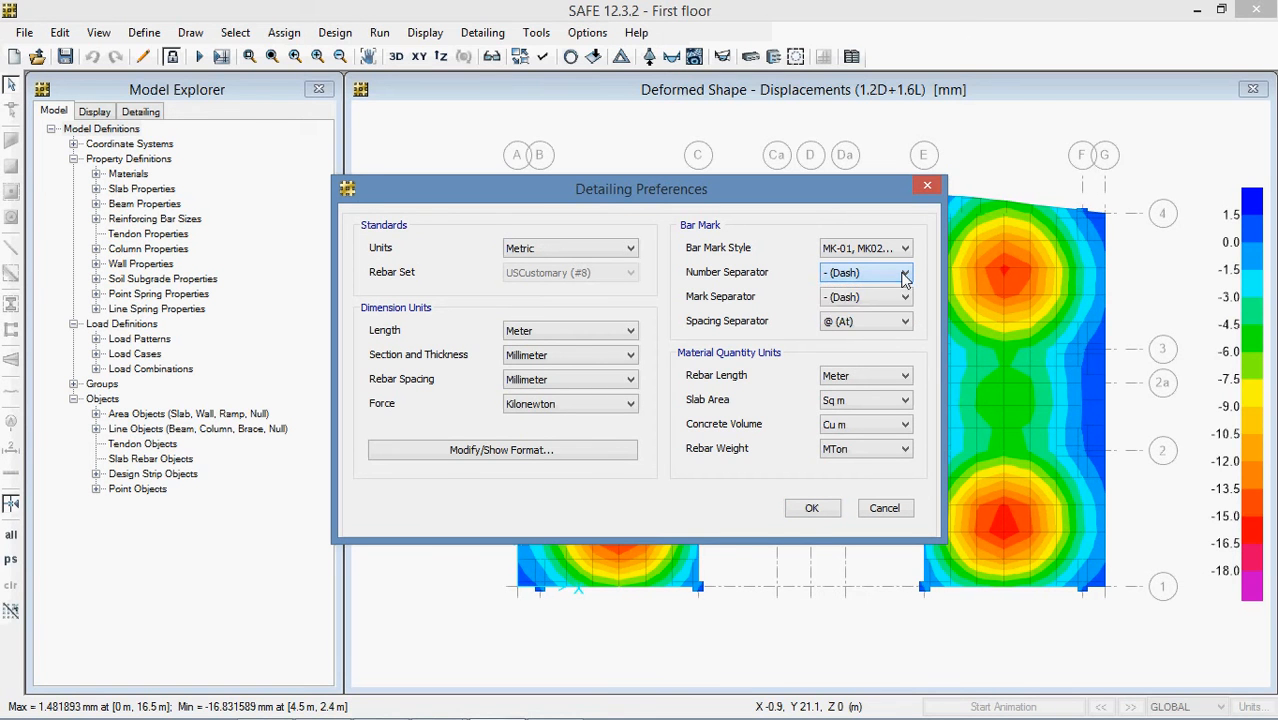
{"action": "left_click", "coordinate": [903, 298]}
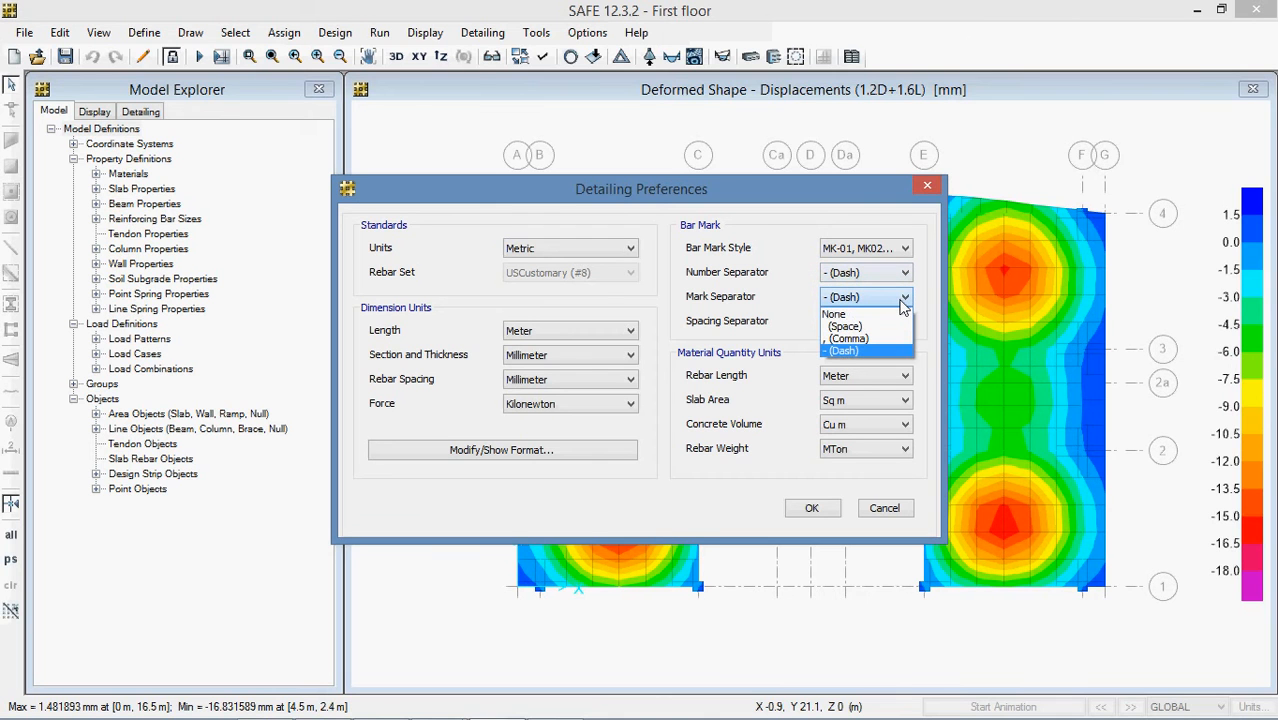
{"action": "left_click", "coordinate": [903, 300]}
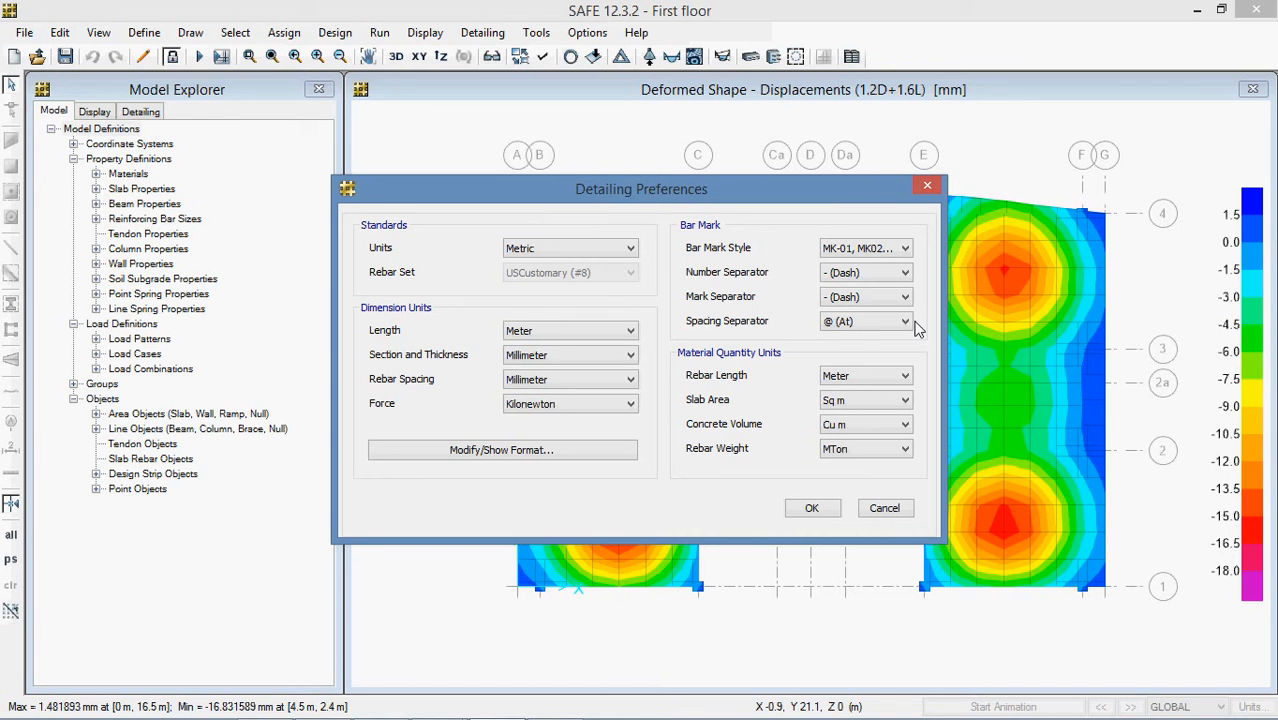
{"action": "left_click", "coordinate": [873, 322]}
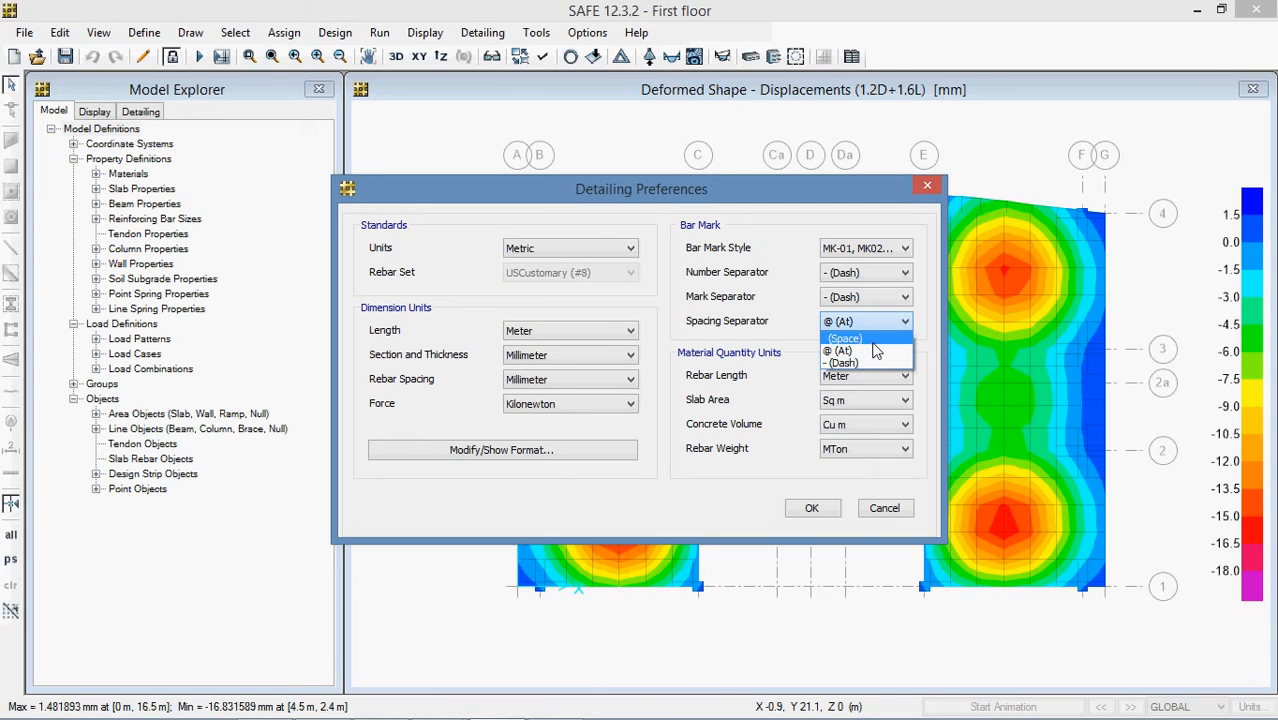
{"action": "left_click", "coordinate": [873, 351]}
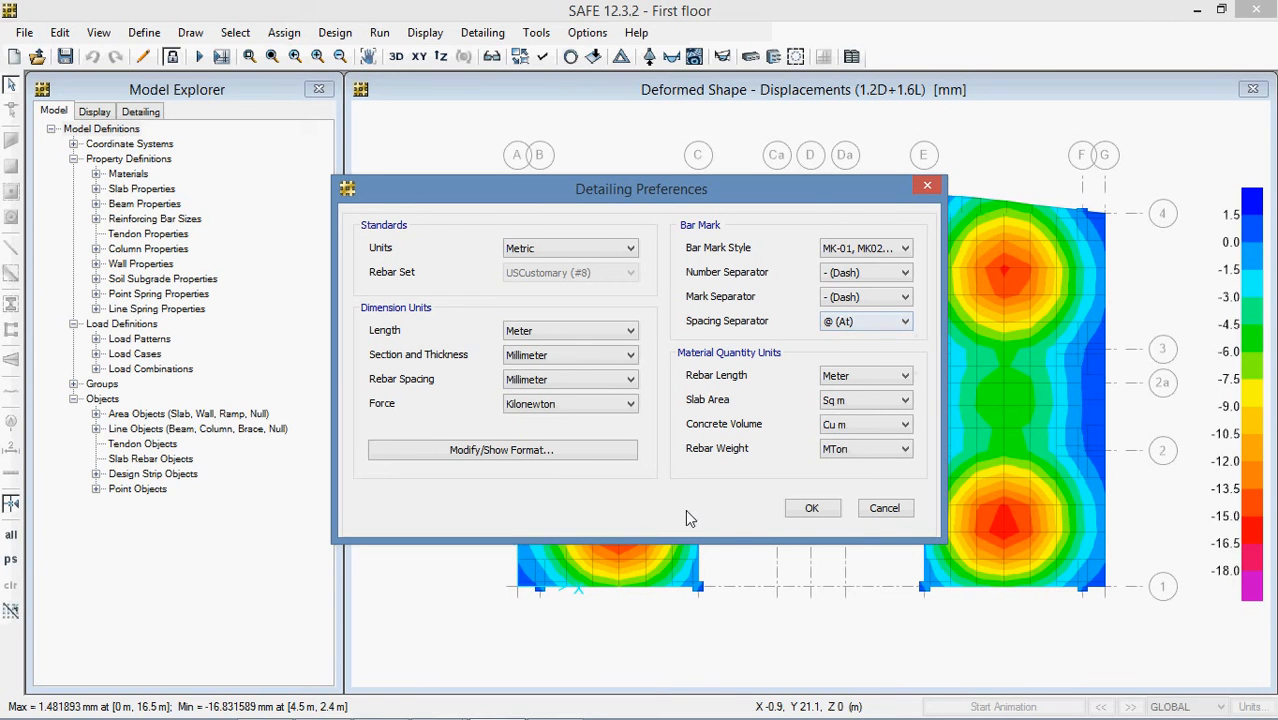
{"action": "left_click", "coordinate": [808, 510]}
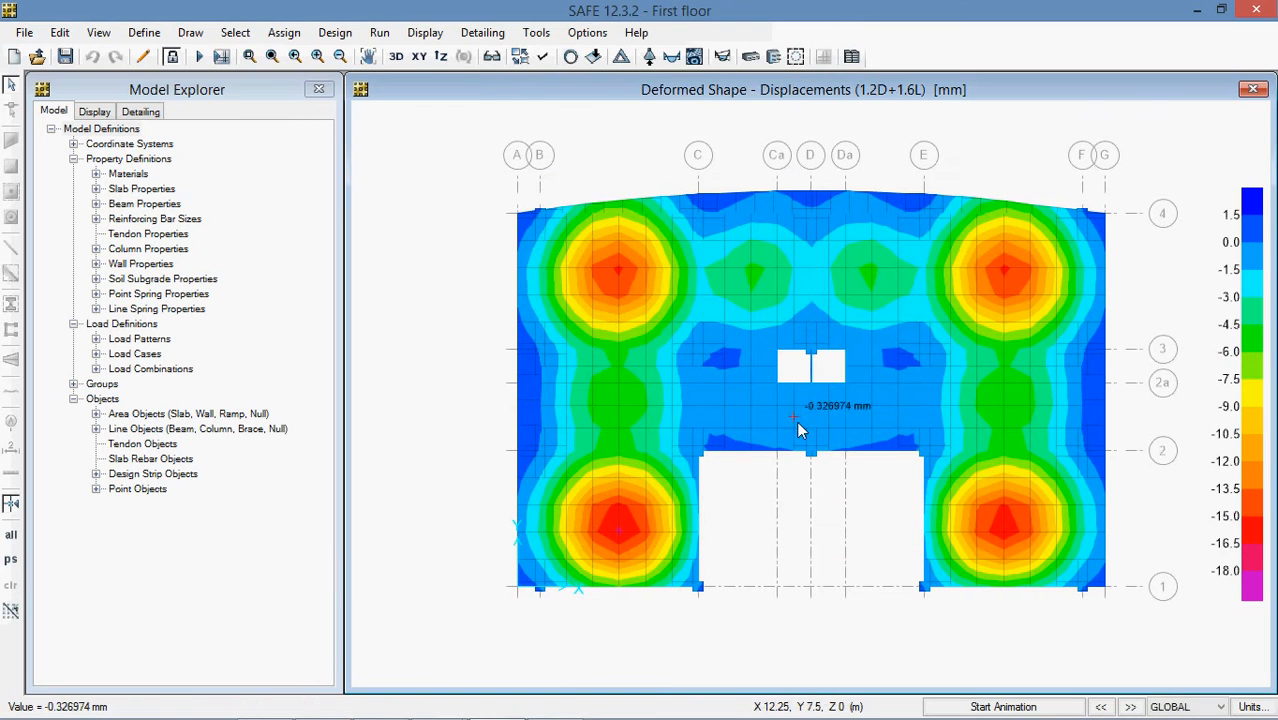
Step: Open the curtailment rules in the slab/mat reinforcing preferences and keep 90 Deg as the end hook of the first column strip top bars
{"action": "left_click", "coordinate": [483, 32]}
{"action": "left_click", "coordinate": [483, 32]}
{"action": "left_click", "coordinate": [483, 32]}
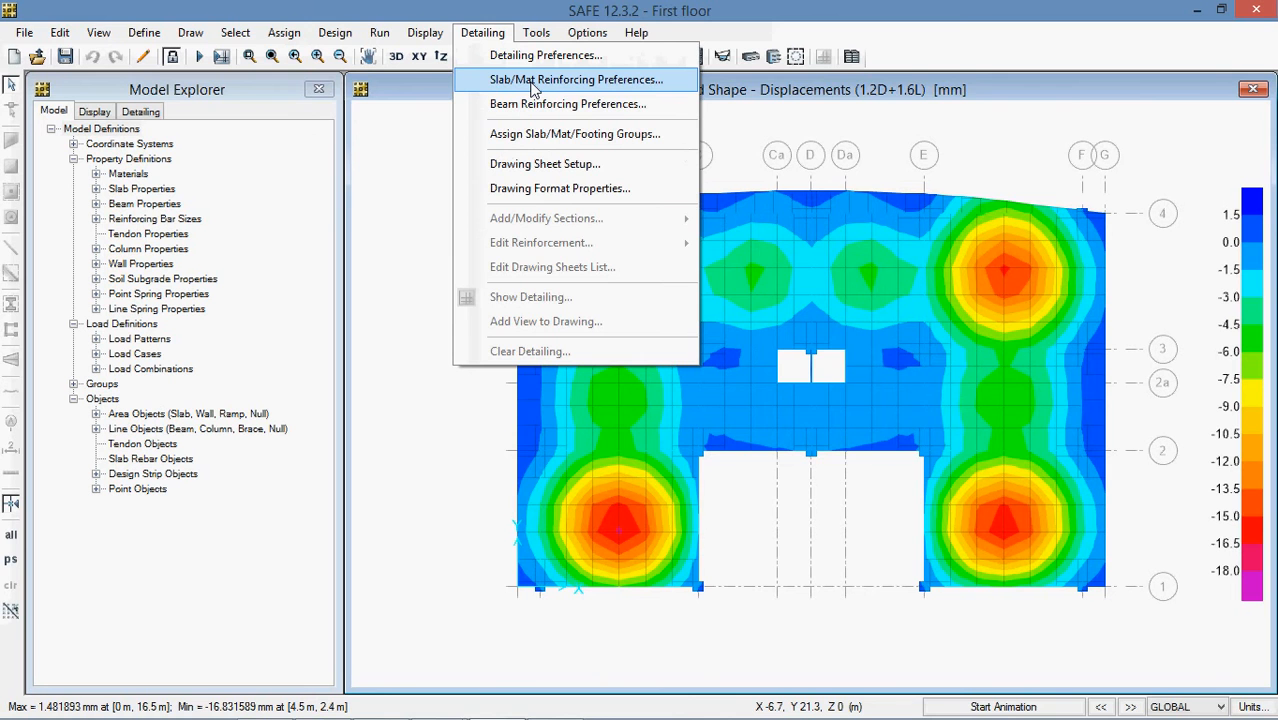
{"action": "left_click", "coordinate": [533, 89]}
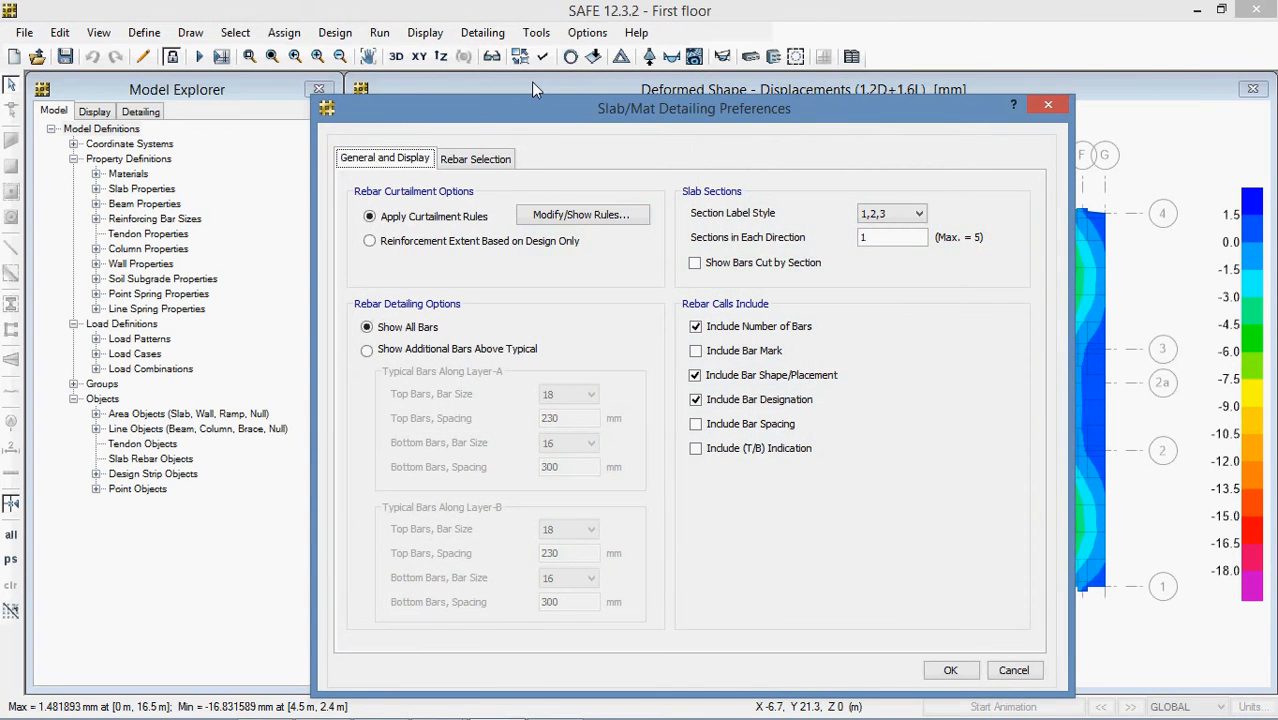
{"action": "left_click", "coordinate": [577, 219]}
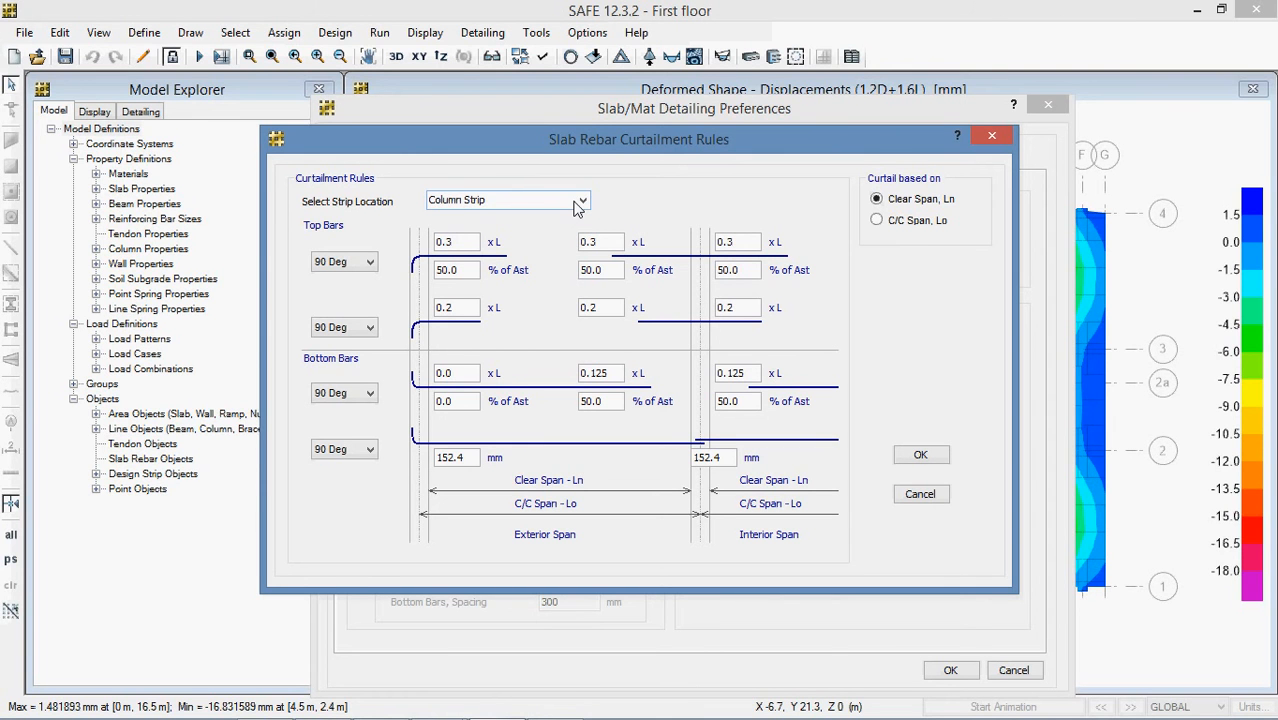
{"action": "left_click", "coordinate": [370, 262]}
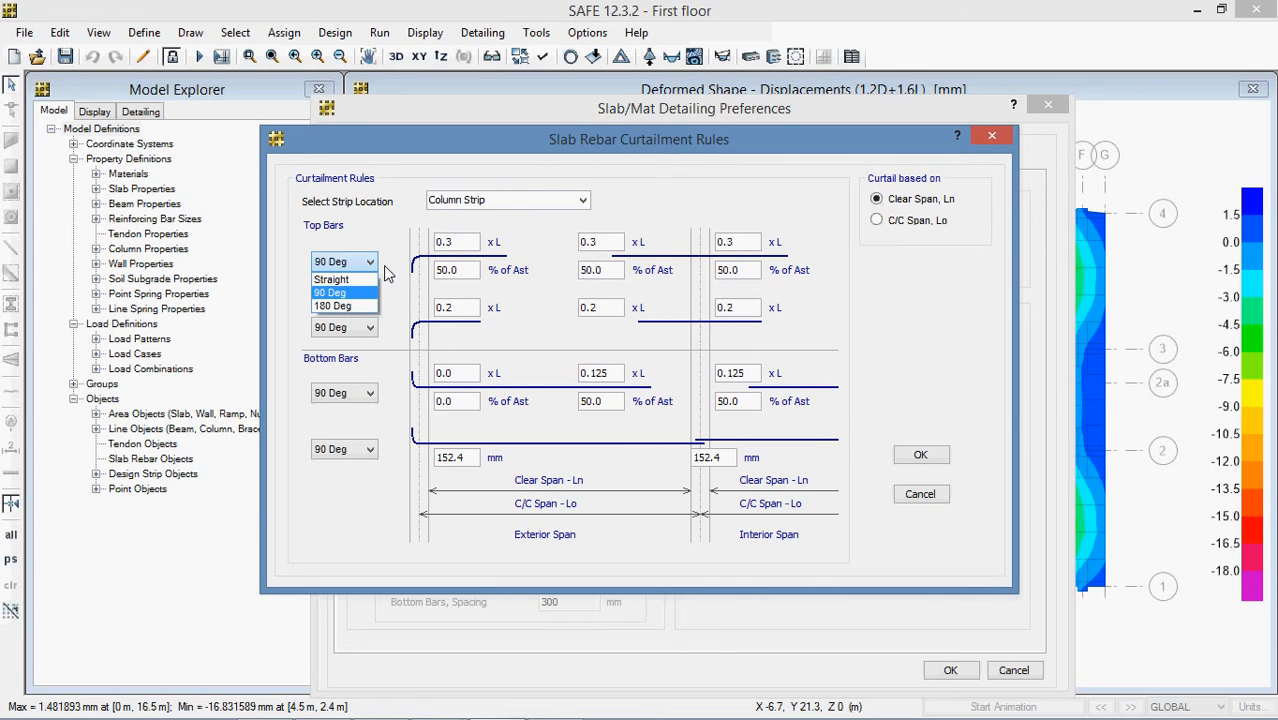
{"action": "left_click", "coordinate": [360, 305]}
{"action": "left_click", "coordinate": [352, 262]}
{"action": "left_click", "coordinate": [350, 295]}
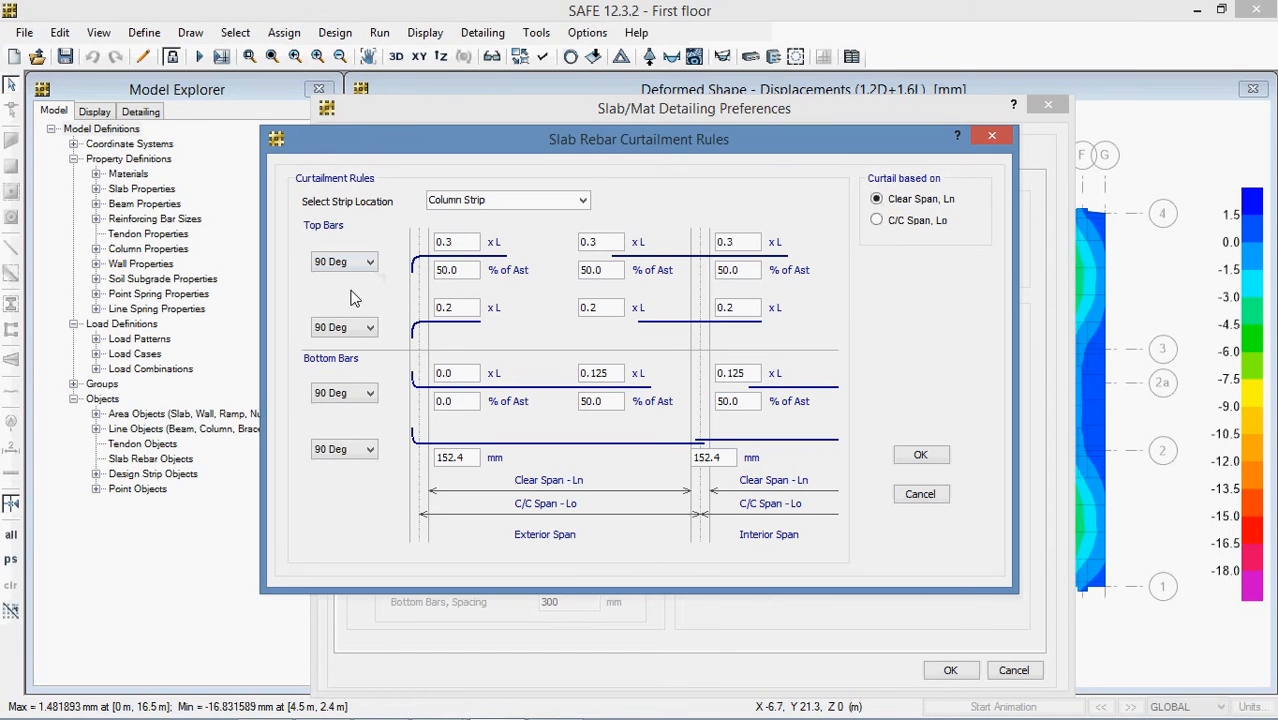
Step: Review the column strip's top bar lengths, steel percentages and the strip location options, and accept the curtailment rules
{"action": "double_click", "coordinate": [447, 272]}
{"action": "double_click", "coordinate": [457, 245]}
{"action": "double_click", "coordinate": [464, 275]}
{"action": "left_click", "coordinate": [620, 247]}
{"action": "left_click", "coordinate": [579, 204]}
{"action": "left_click", "coordinate": [582, 204]}
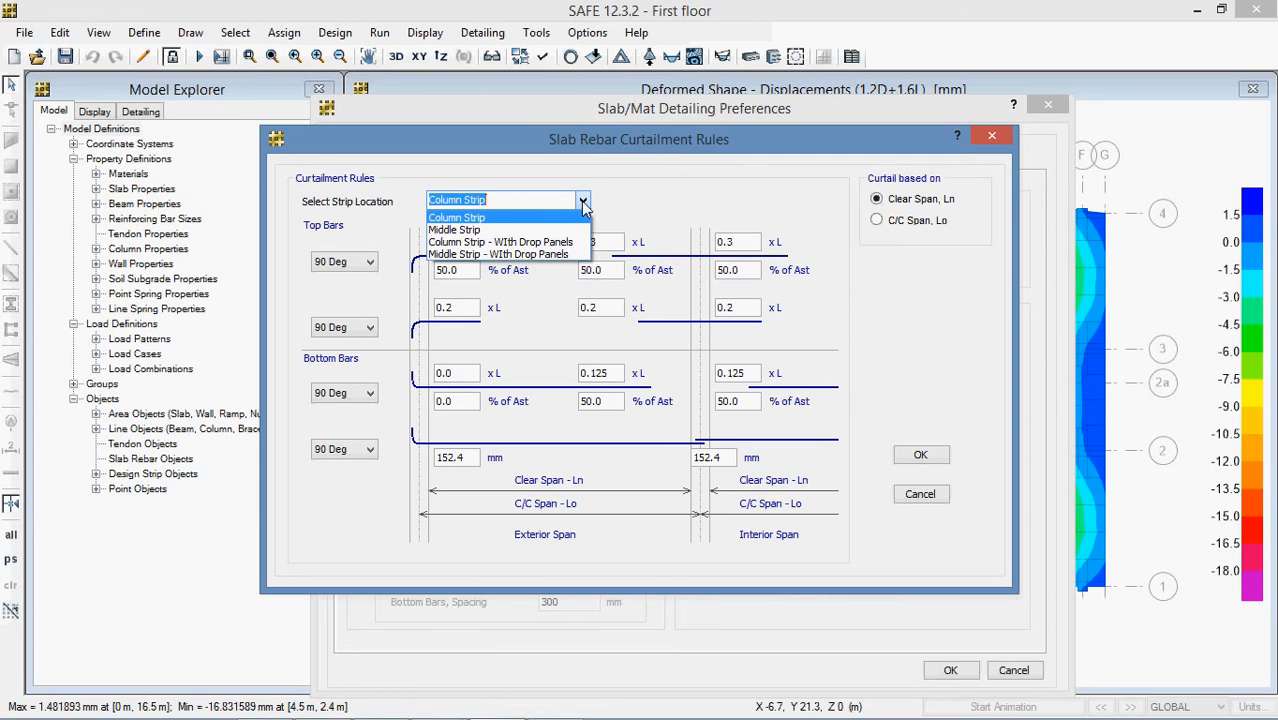
{"action": "left_click", "coordinate": [583, 204]}
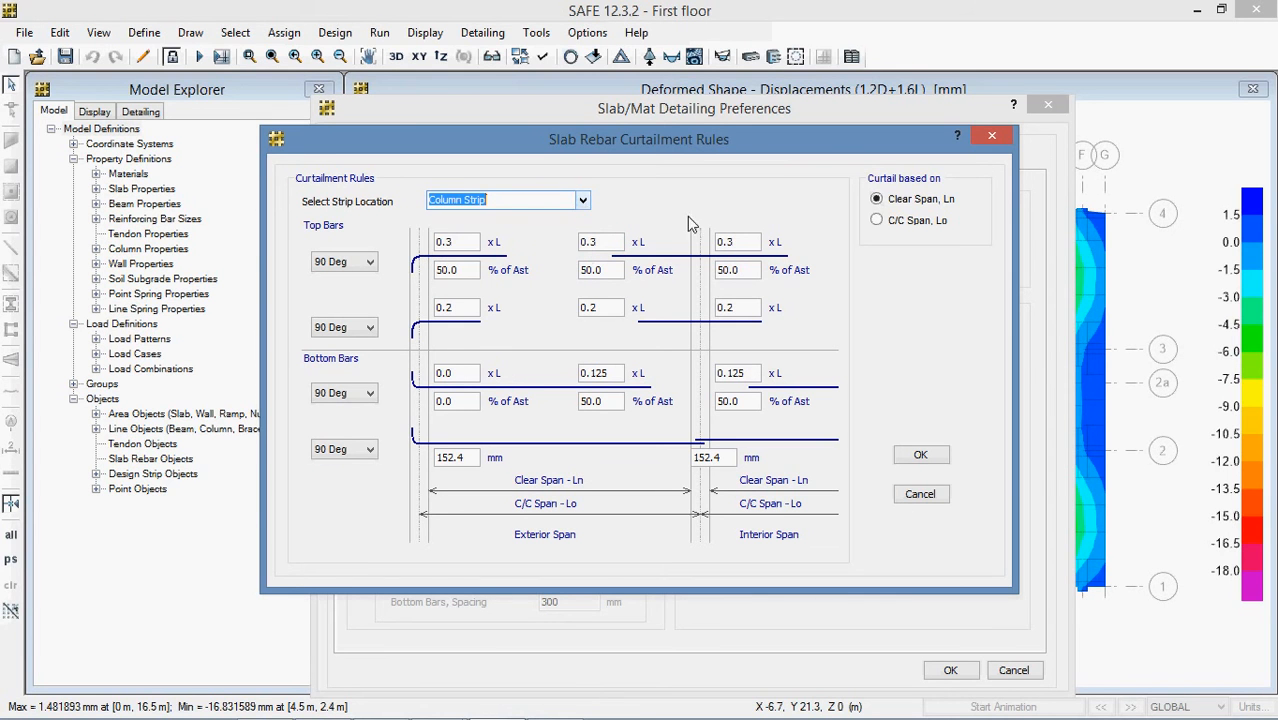
{"action": "left_click", "coordinate": [920, 456]}
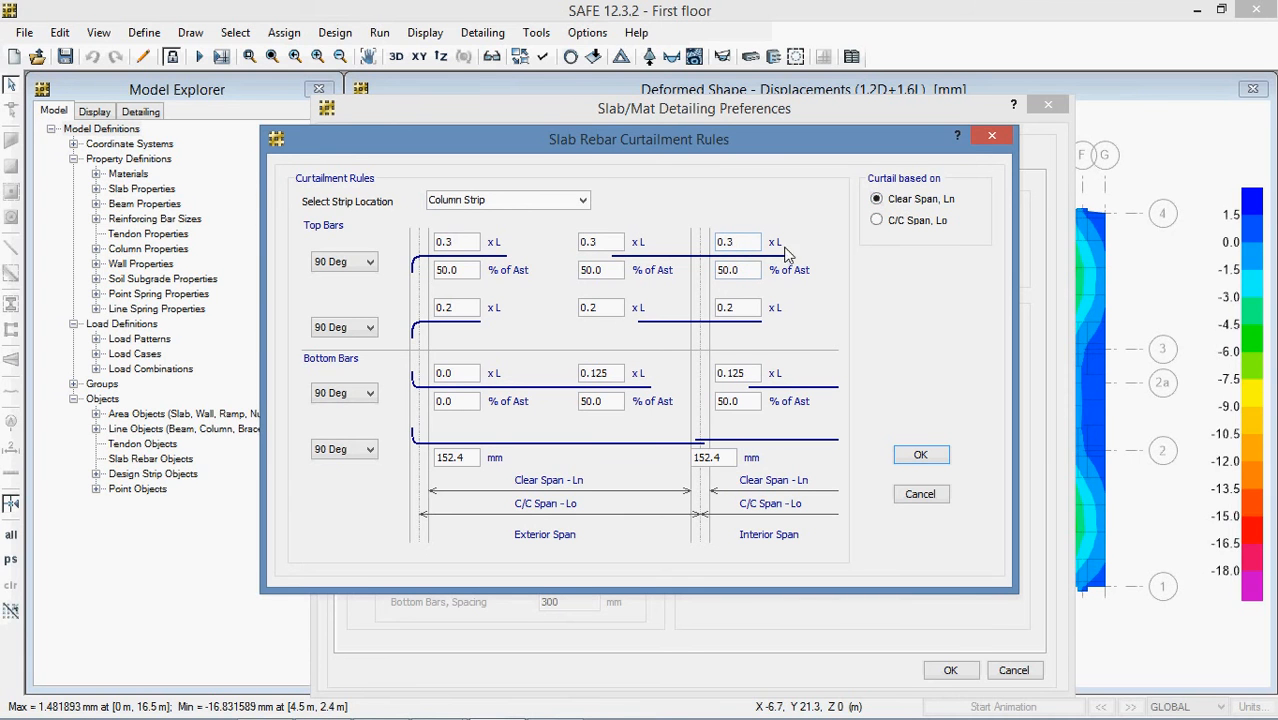
{"action": "left_click", "coordinate": [924, 464]}
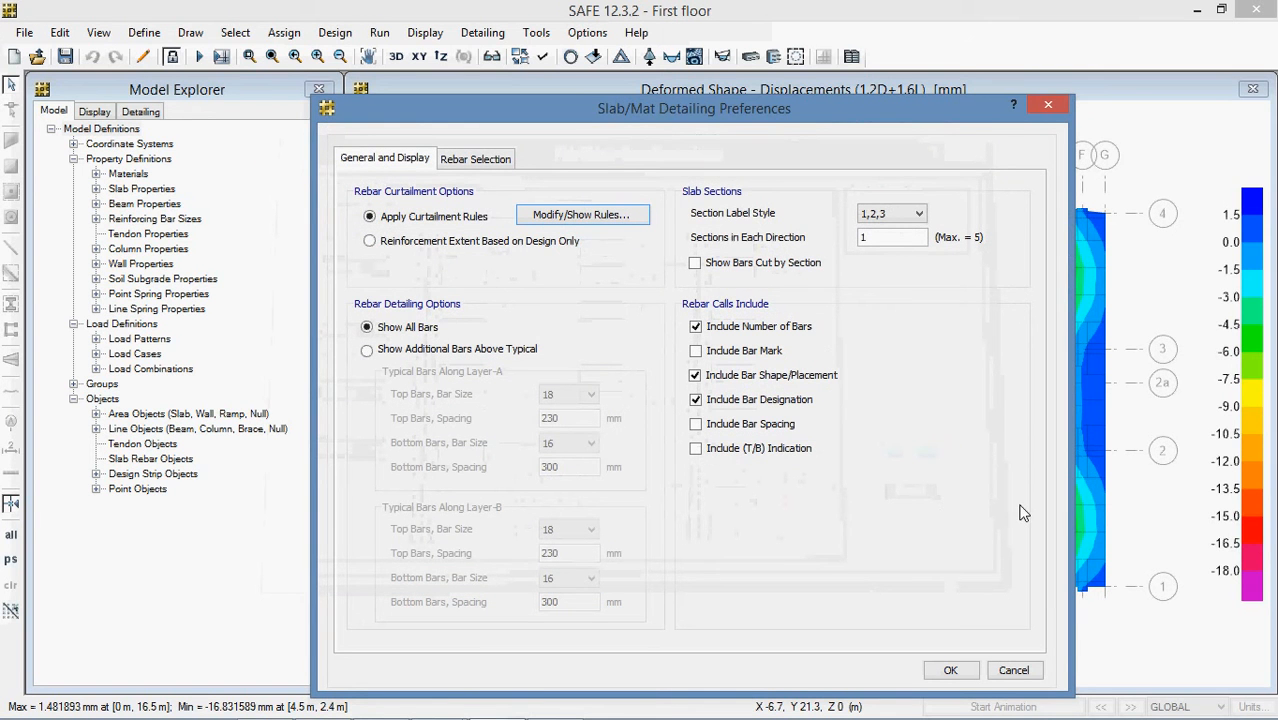
Step: Set the slab section label style to A,B,C
{"action": "left_click", "coordinate": [951, 671]}
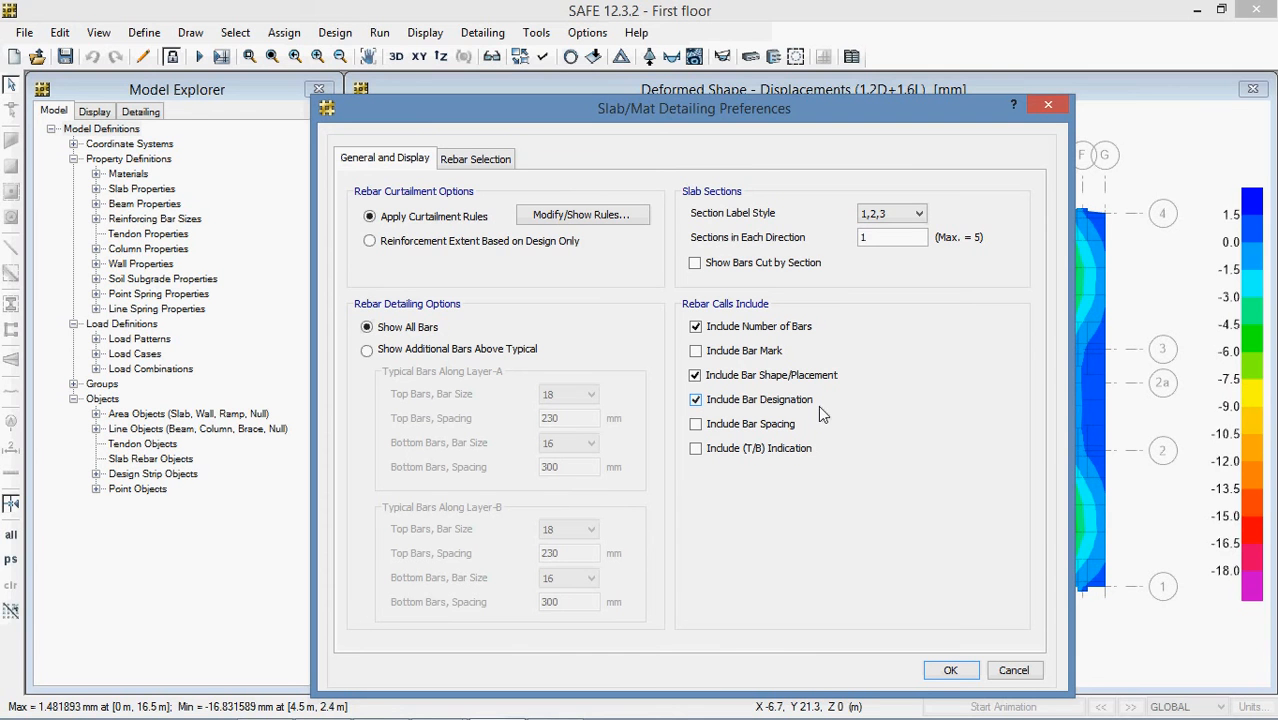
{"action": "left_click", "coordinate": [873, 214]}
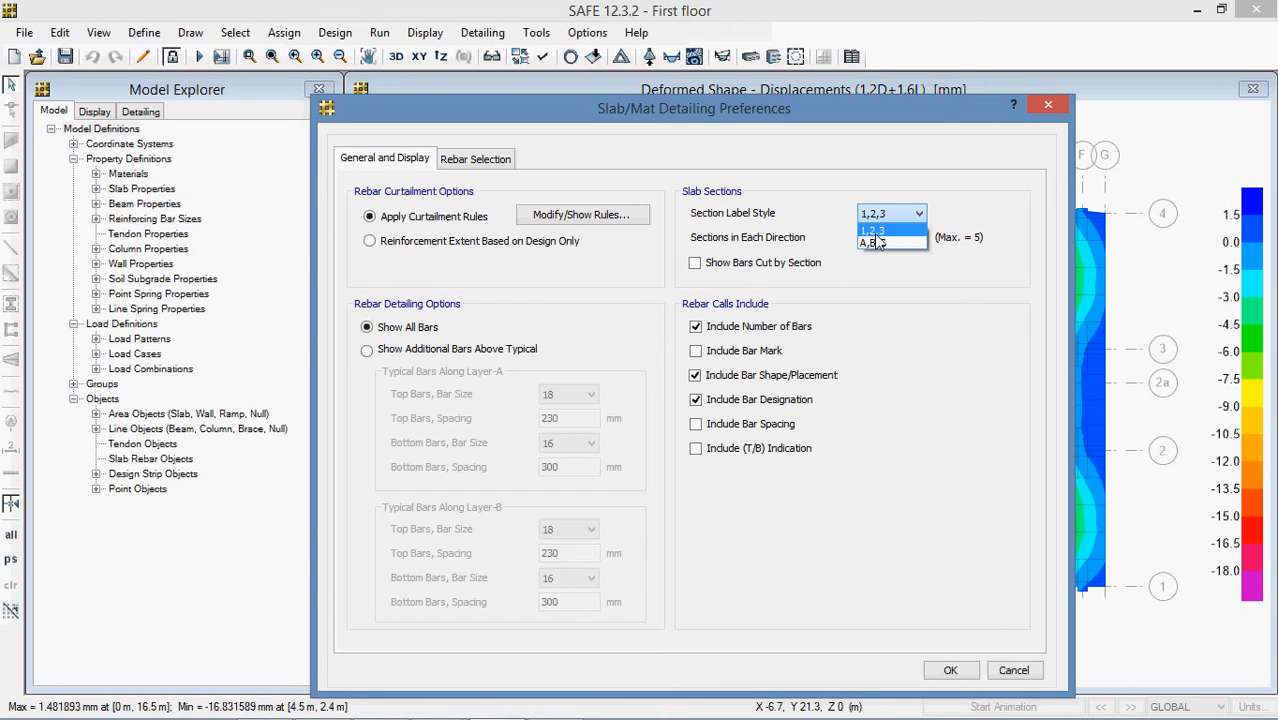
{"action": "left_click", "coordinate": [884, 244]}
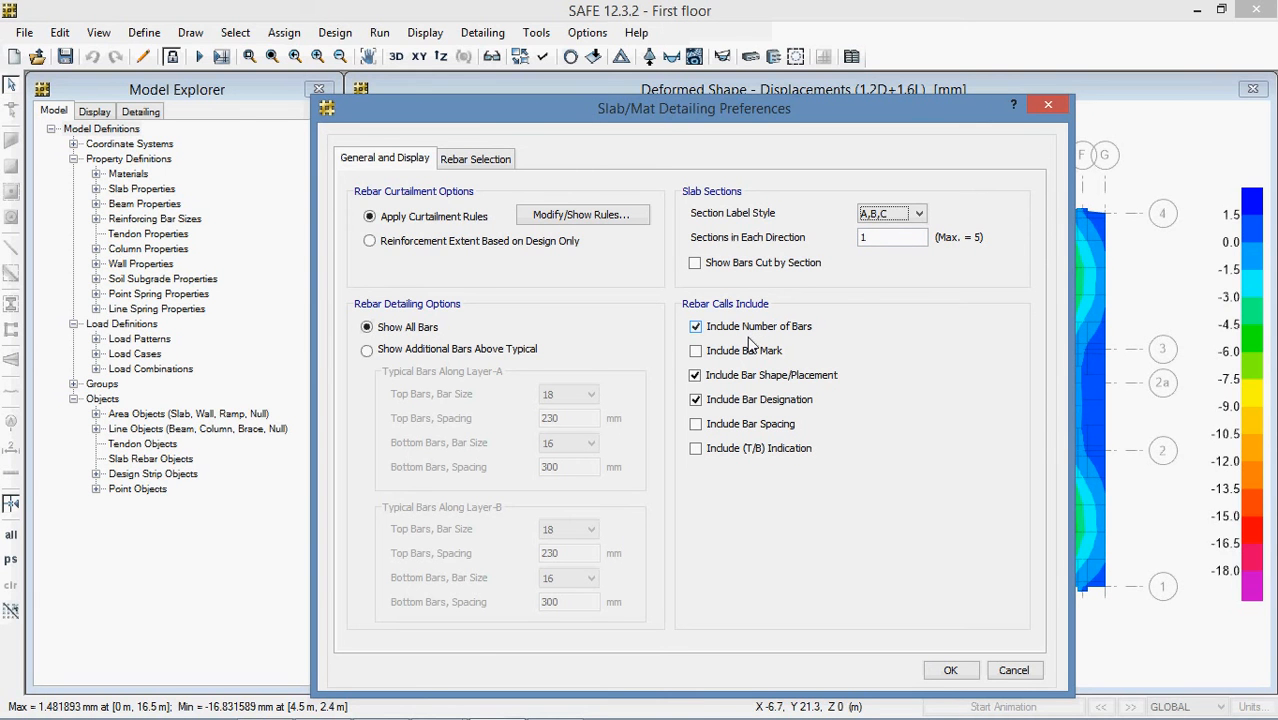
Step: Exclude the bar shape/placement and number of bars from the rebar calls, and include the bar spacing and (T/B) indication
{"action": "left_click", "coordinate": [695, 376]}
{"action": "left_click", "coordinate": [696, 327]}
{"action": "left_click", "coordinate": [696, 424]}
{"action": "left_click", "coordinate": [696, 351]}
{"action": "left_click", "coordinate": [696, 351]}
{"action": "left_click", "coordinate": [696, 450]}
Step: In the slab rebar selection preferences, set the bar size around openings to 25, keeping 2 bars at each edge
{"action": "left_click", "coordinate": [487, 171]}
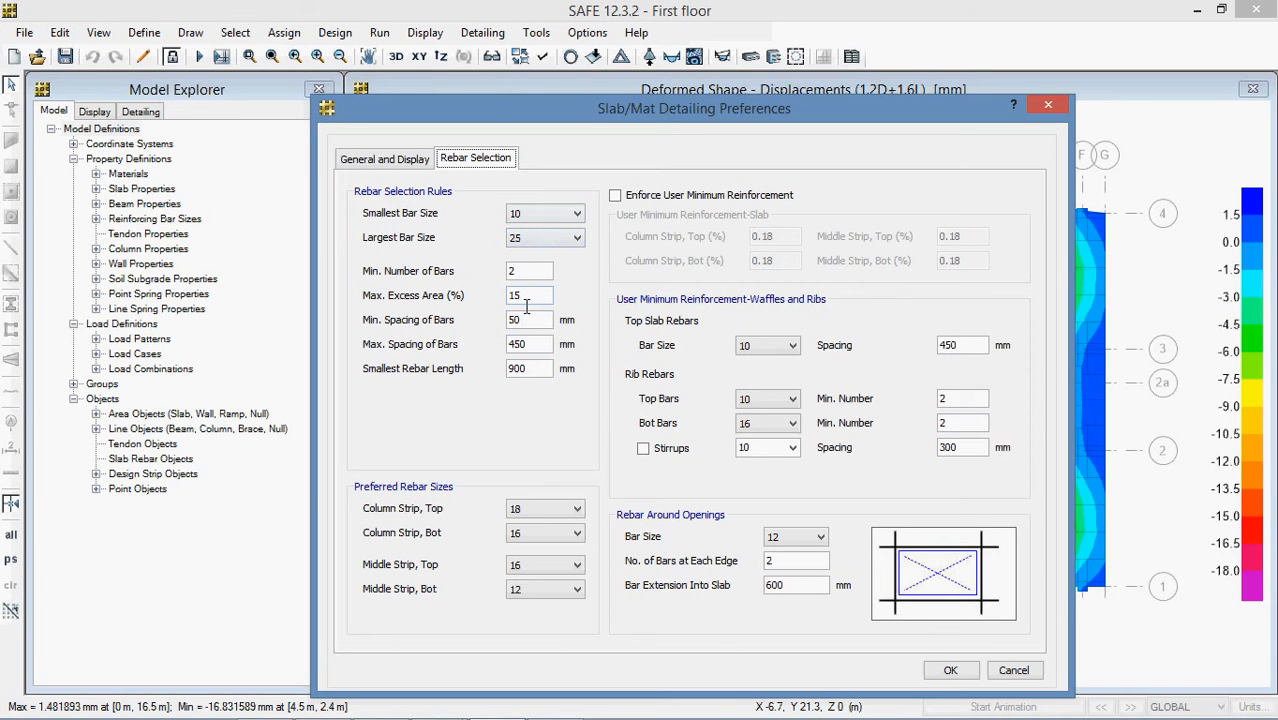
{"action": "left_click_drag", "start_coordinate": [530, 300], "coordinate": [513, 311]}
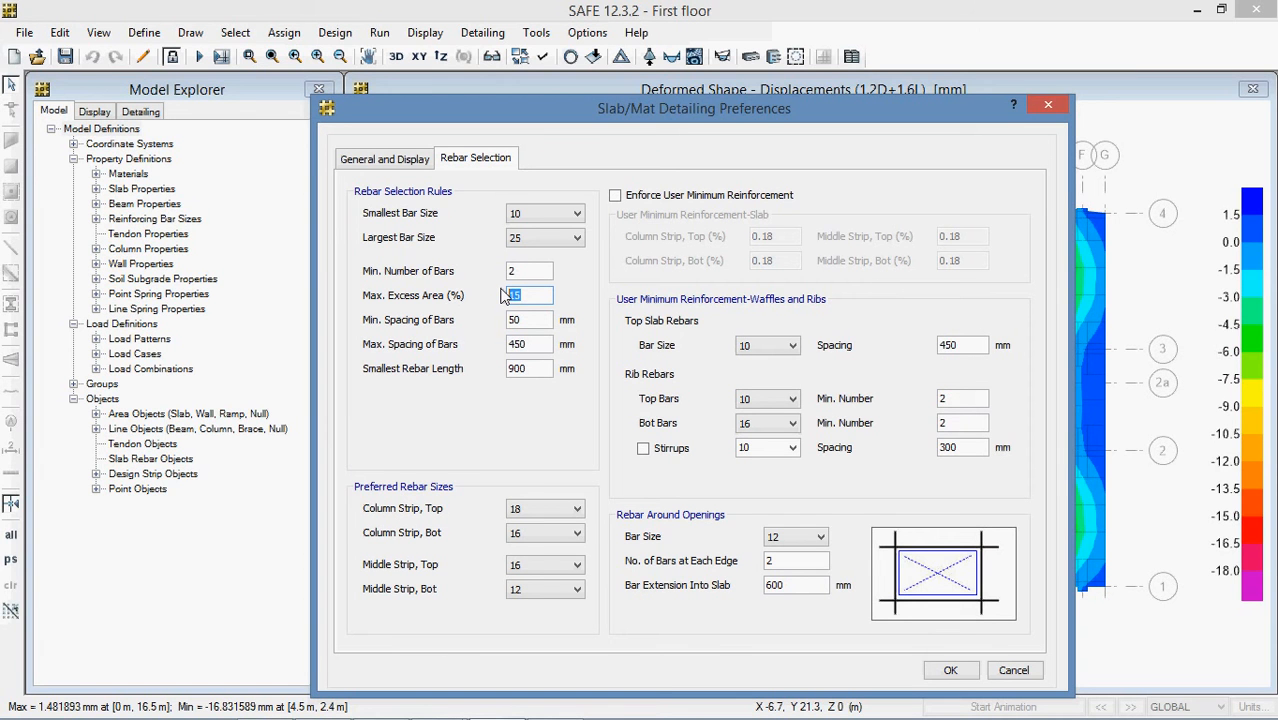
{"action": "left_click", "coordinate": [810, 545]}
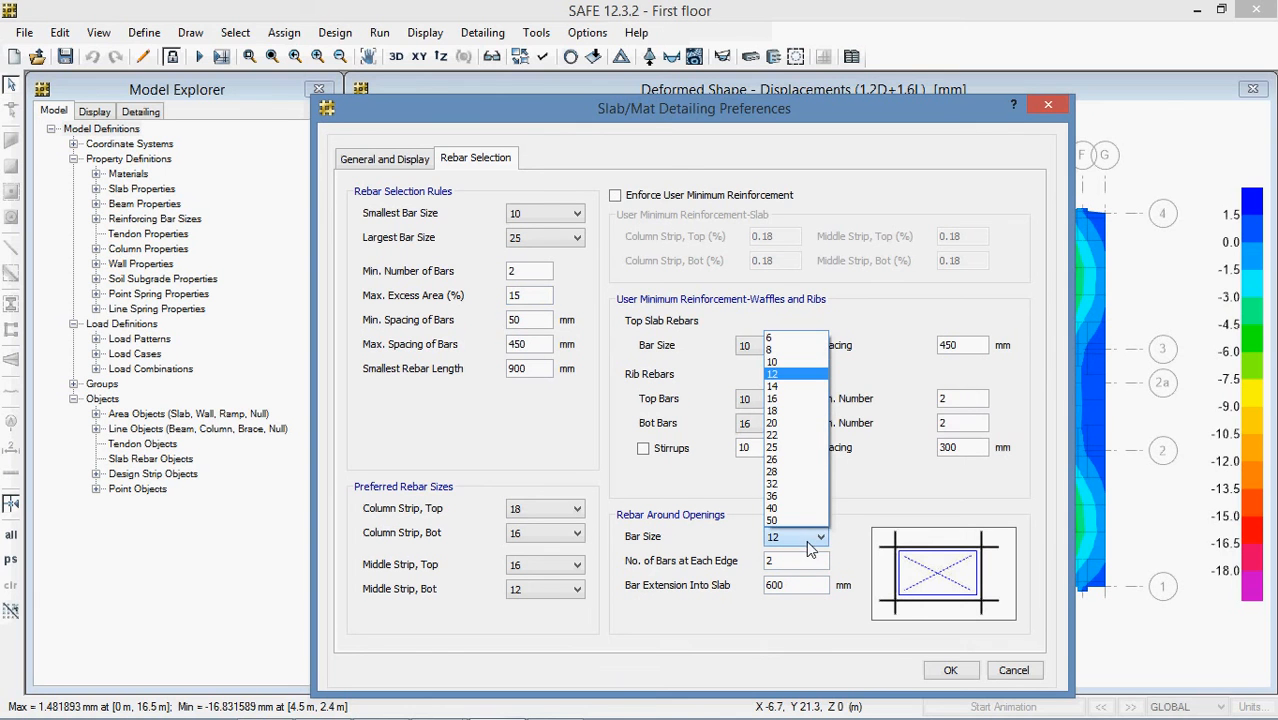
{"action": "left_click", "coordinate": [804, 449]}
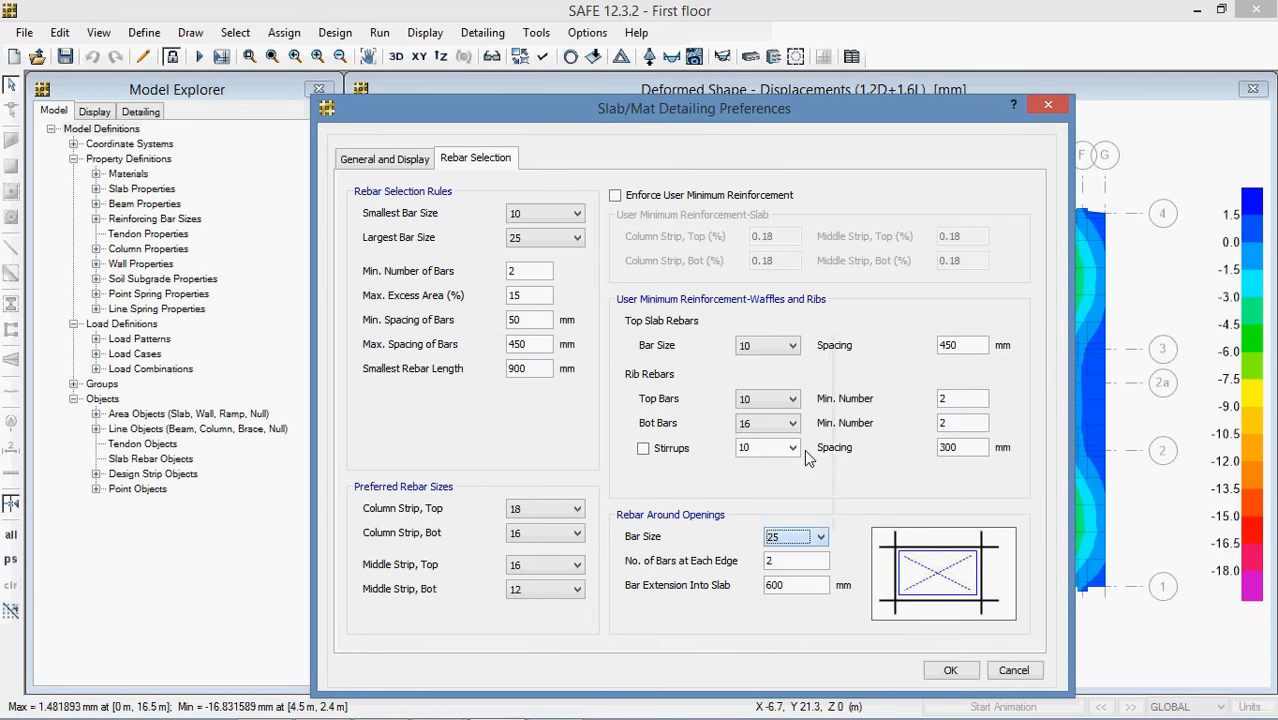
{"action": "double_click", "coordinate": [788, 570]}
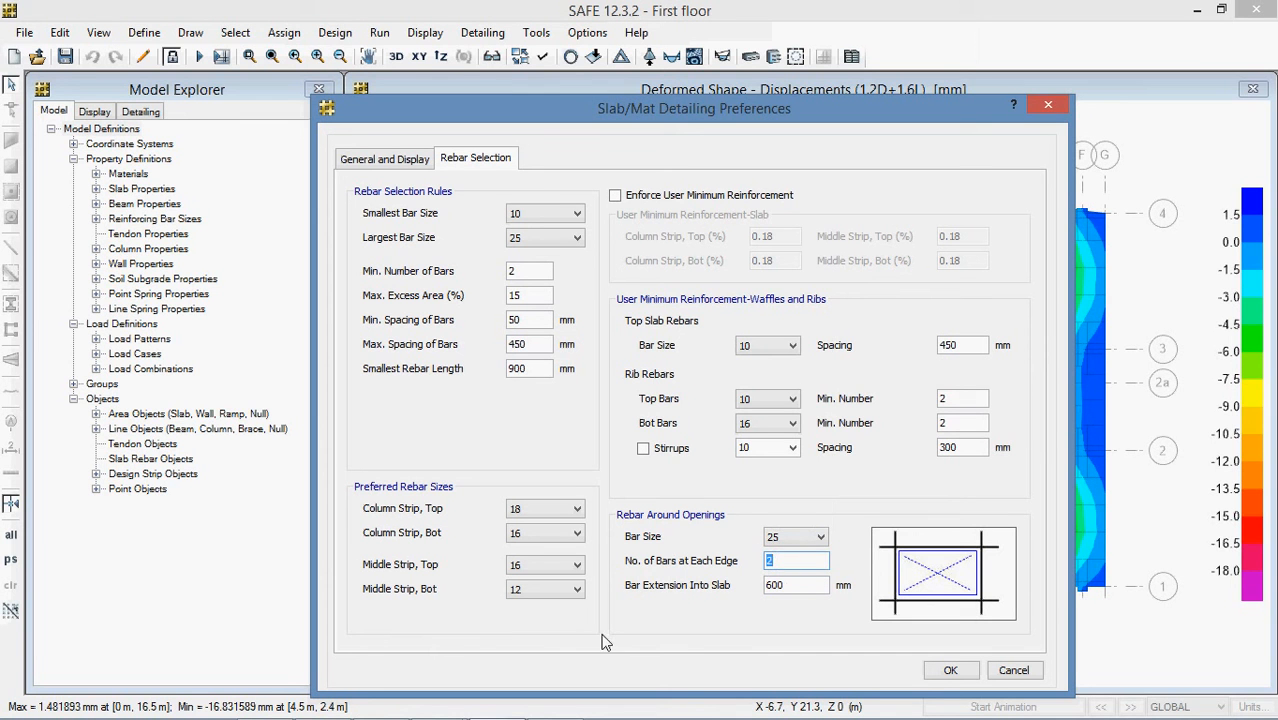
Step: Set the preferred rebar sizes for column strip top and middle strip bottom to 16, and accept the slab/mat preferences
{"action": "left_click", "coordinate": [570, 510]}
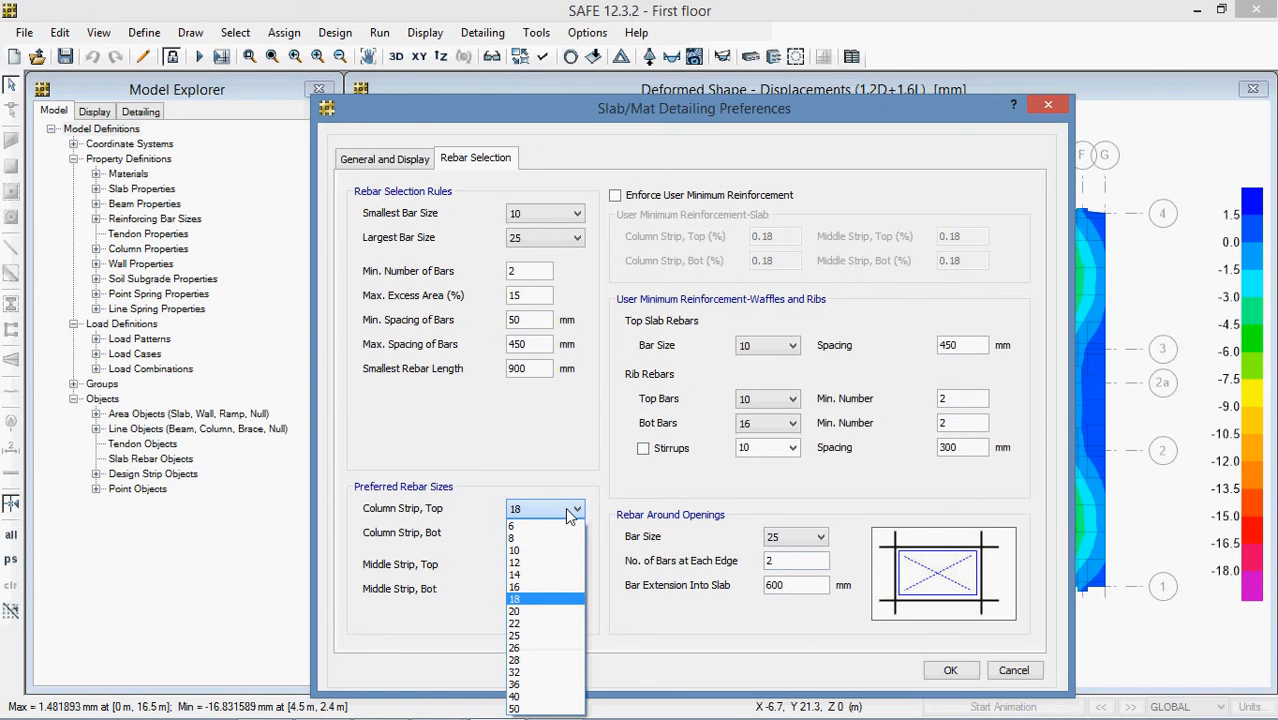
{"action": "left_click", "coordinate": [532, 587]}
{"action": "left_click", "coordinate": [545, 590]}
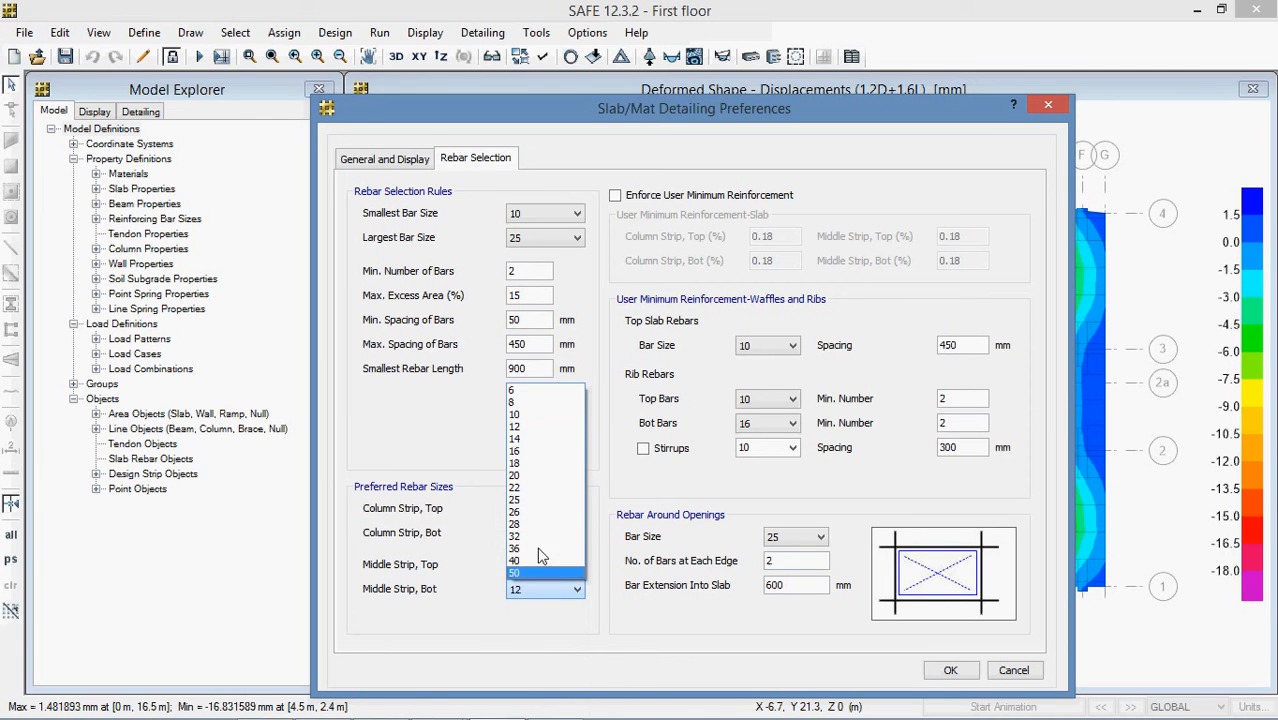
{"action": "left_click", "coordinate": [547, 458]}
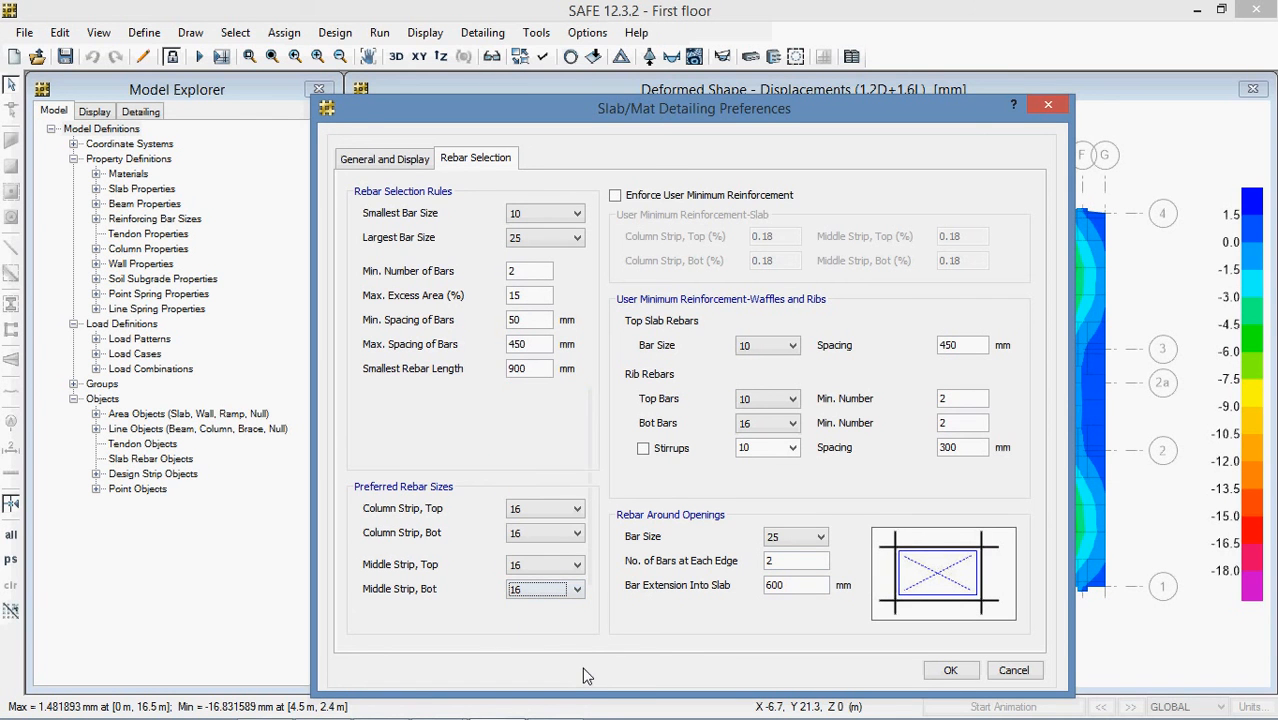
{"action": "left_click", "coordinate": [947, 672]}
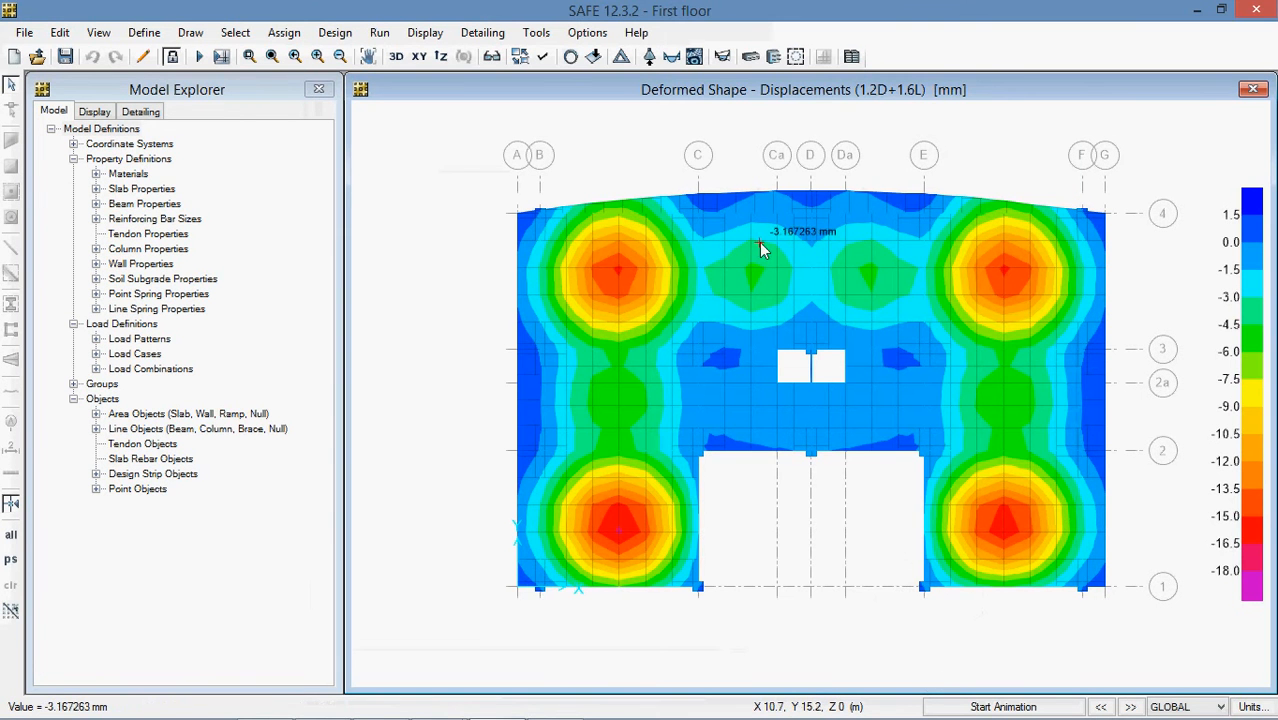
Step: In the beam reinforcing preferences, exclude bar shape/placement and bar spacing from the general rebar calls, keeping the number of bars included
{"action": "left_click", "coordinate": [636, 32]}
{"action": "mouse_move", "coordinate": [482, 32]}
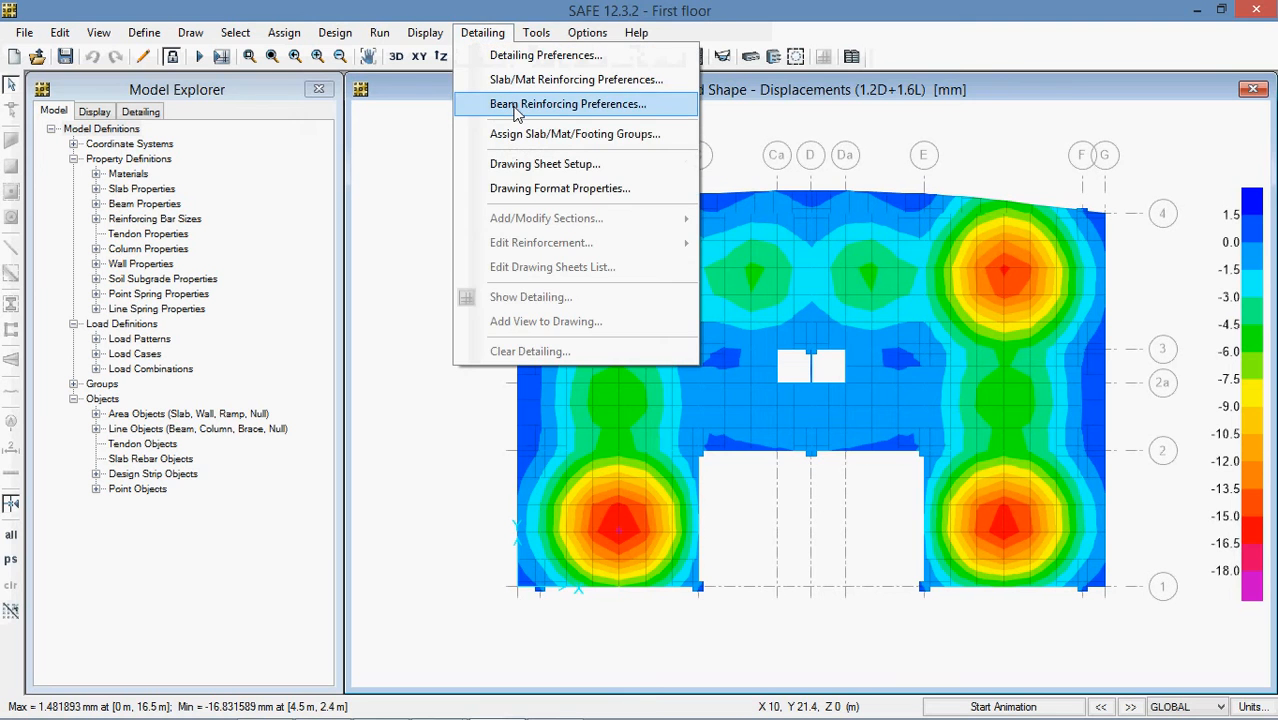
{"action": "left_click", "coordinate": [514, 104]}
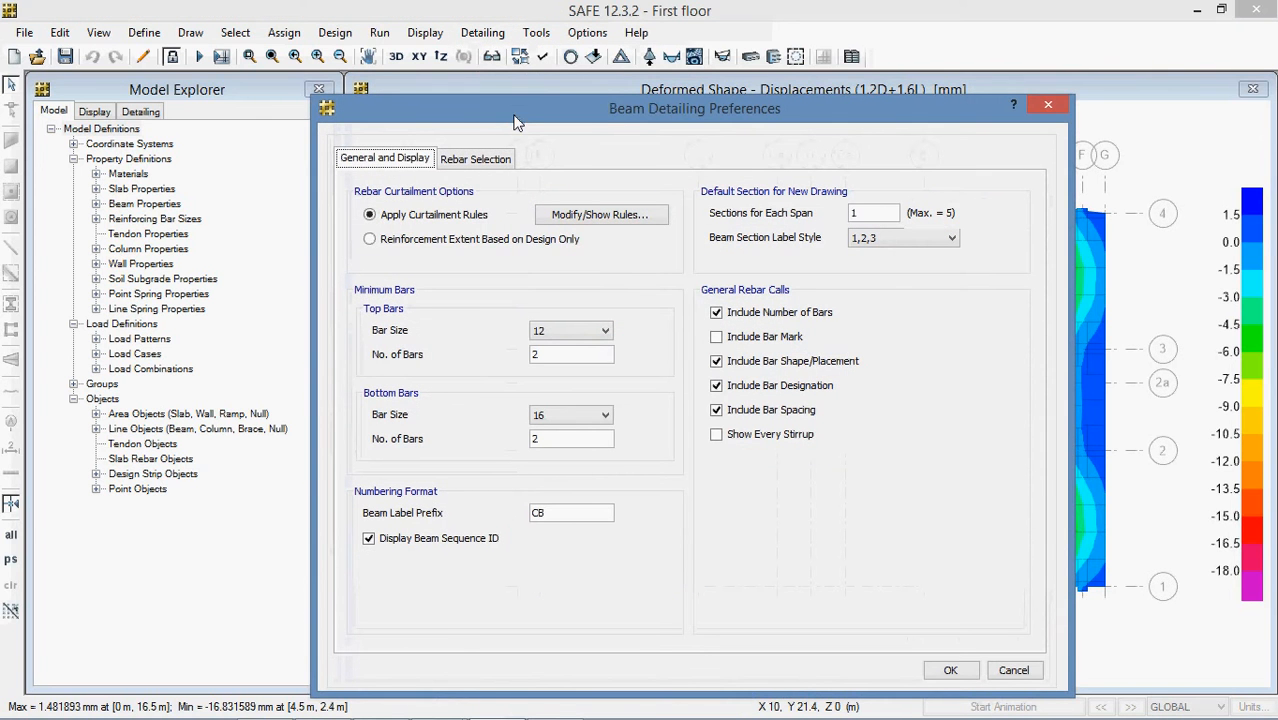
{"action": "left_click", "coordinate": [716, 312]}
{"action": "left_click", "coordinate": [716, 361]}
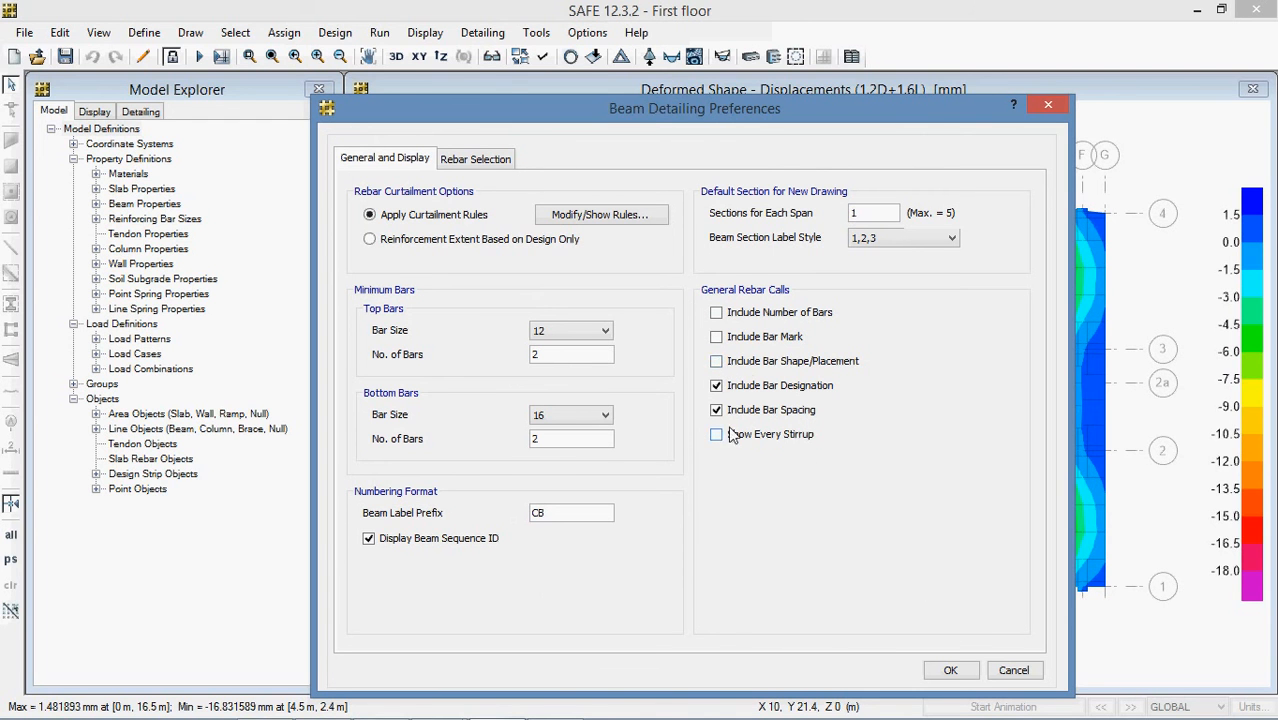
{"action": "left_click", "coordinate": [716, 312]}
{"action": "left_click", "coordinate": [717, 410]}
Step: Set the beams' minimum bar sizes to 16 for top bars and 22 for bottom bars
{"action": "left_click", "coordinate": [603, 332]}
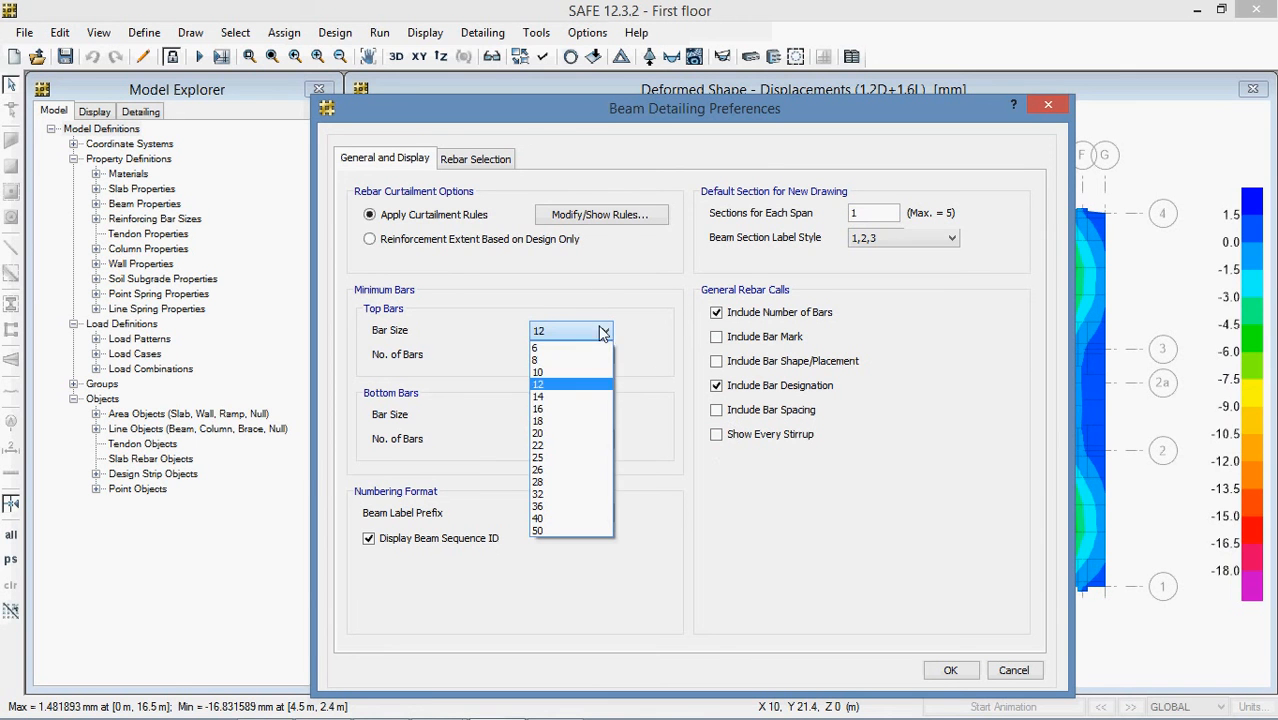
{"action": "left_click", "coordinate": [567, 410]}
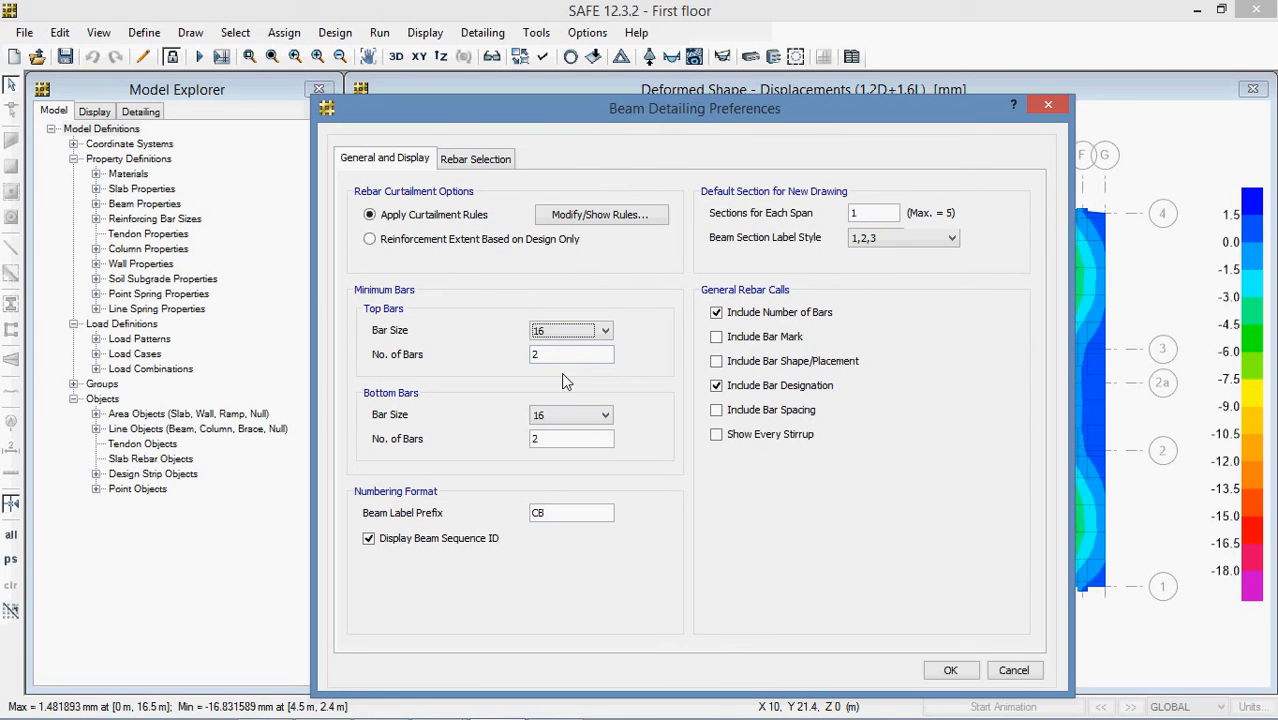
{"action": "left_click", "coordinate": [603, 416]}
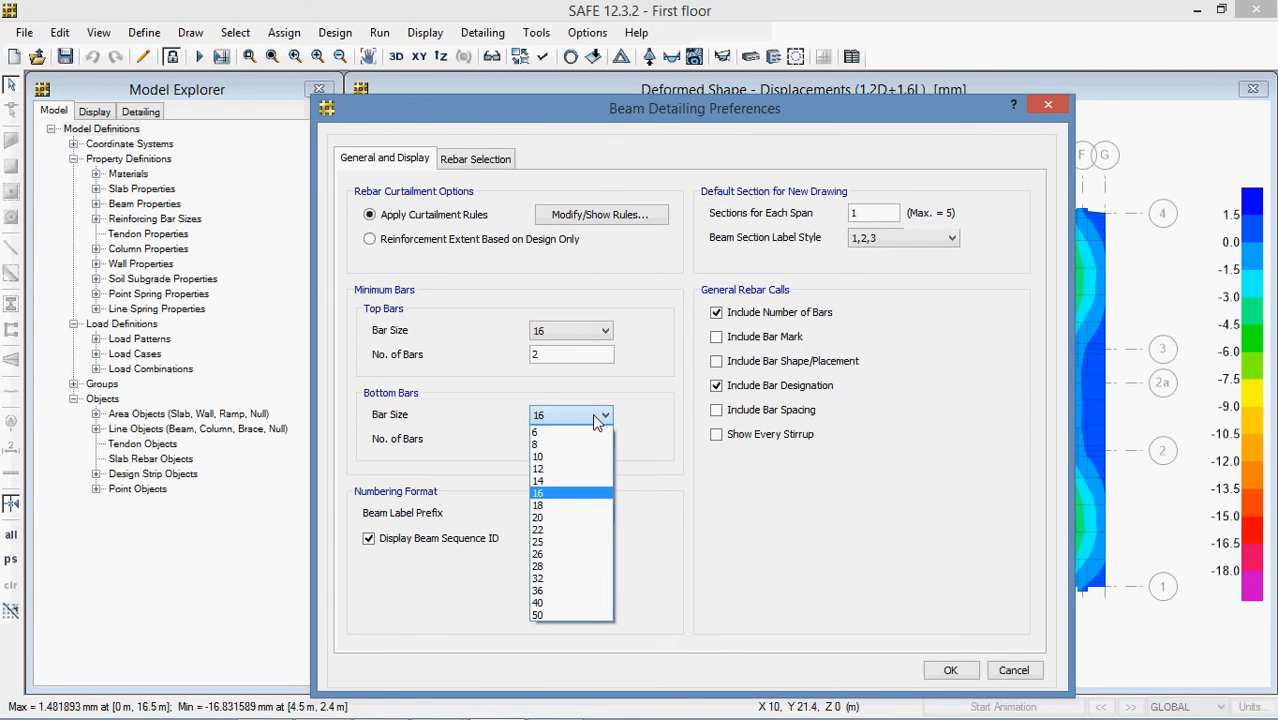
{"action": "left_click", "coordinate": [578, 529]}
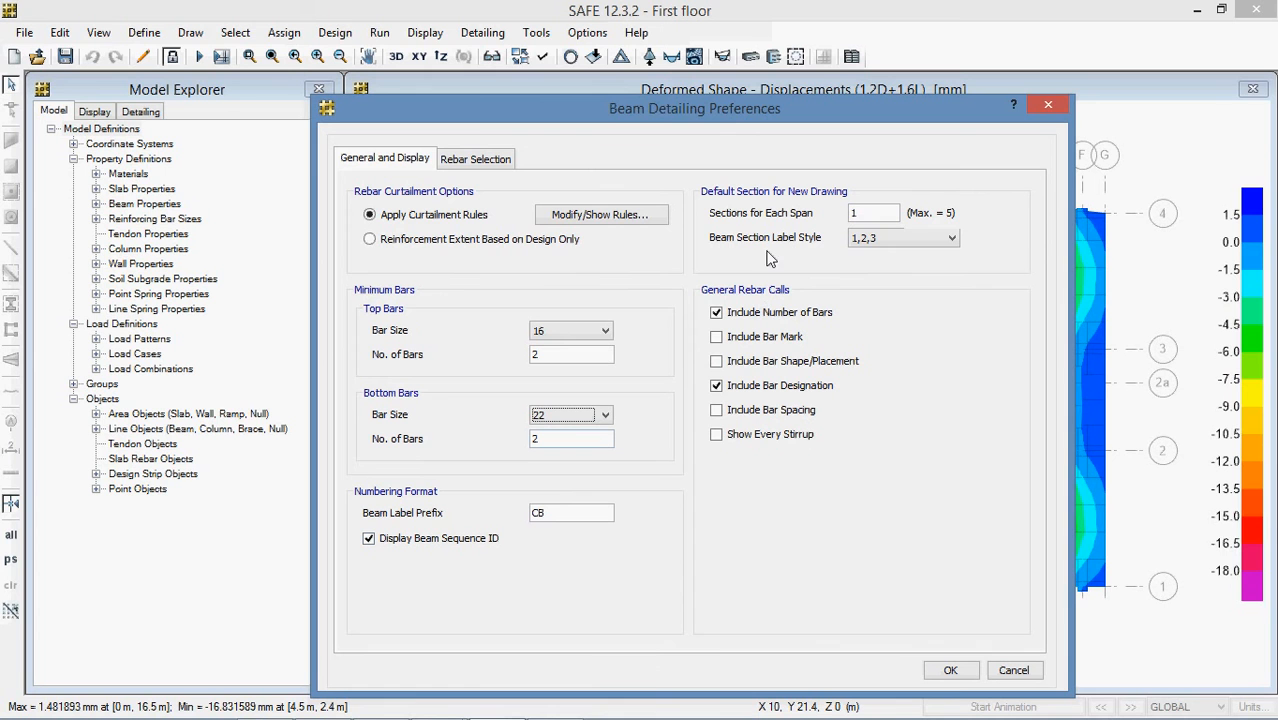
Step: Set the beam section label style to A,B,C and the sections for each span to 2
{"action": "left_click", "coordinate": [900, 240]}
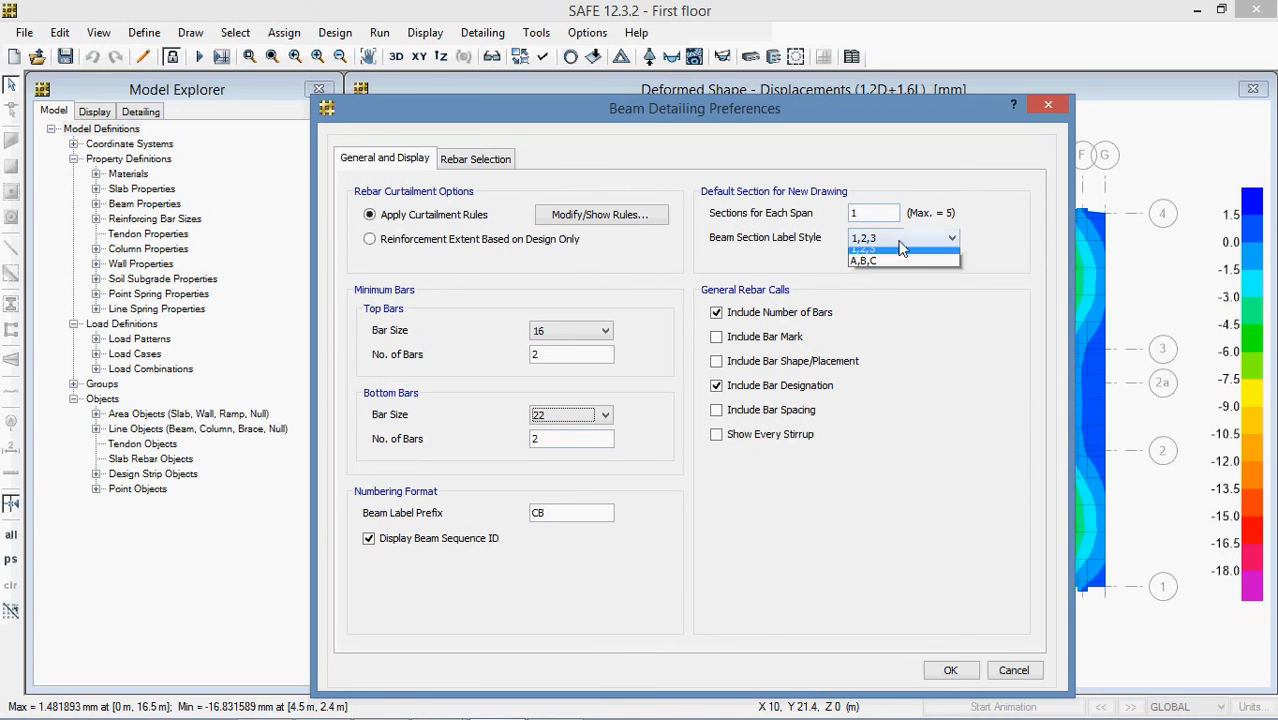
{"action": "left_click", "coordinate": [904, 268]}
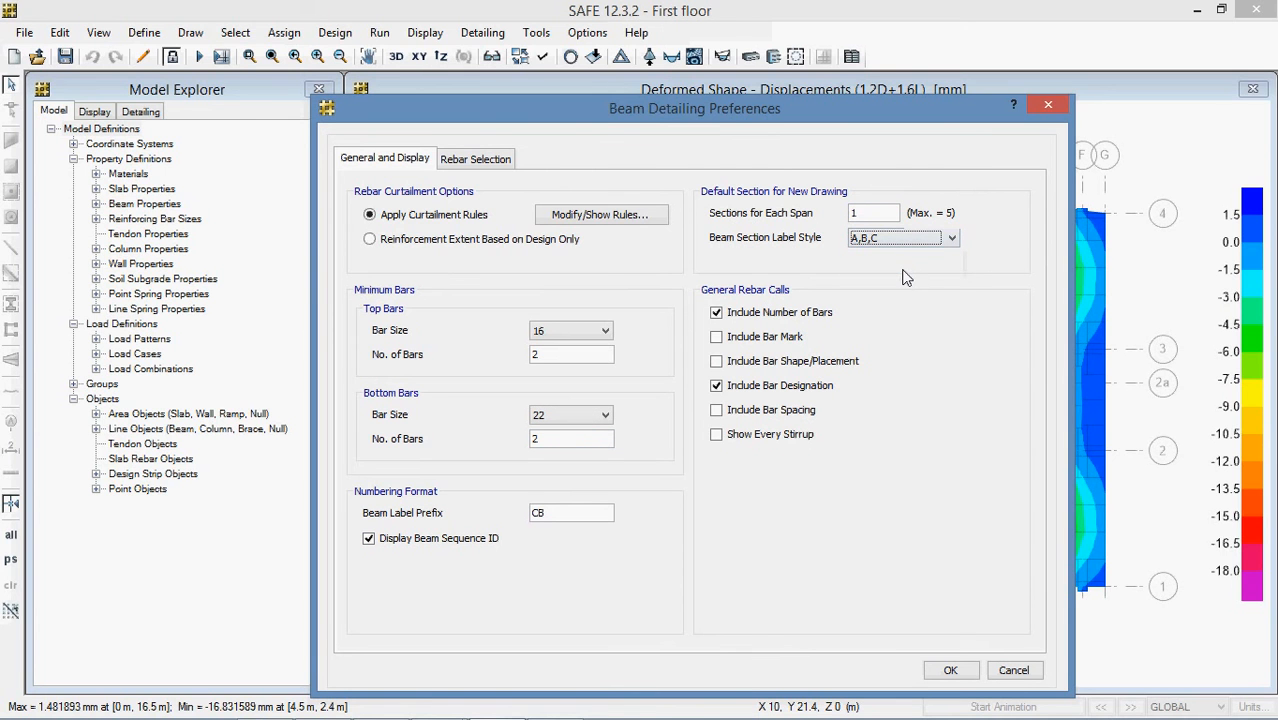
{"action": "left_click", "coordinate": [866, 214]}
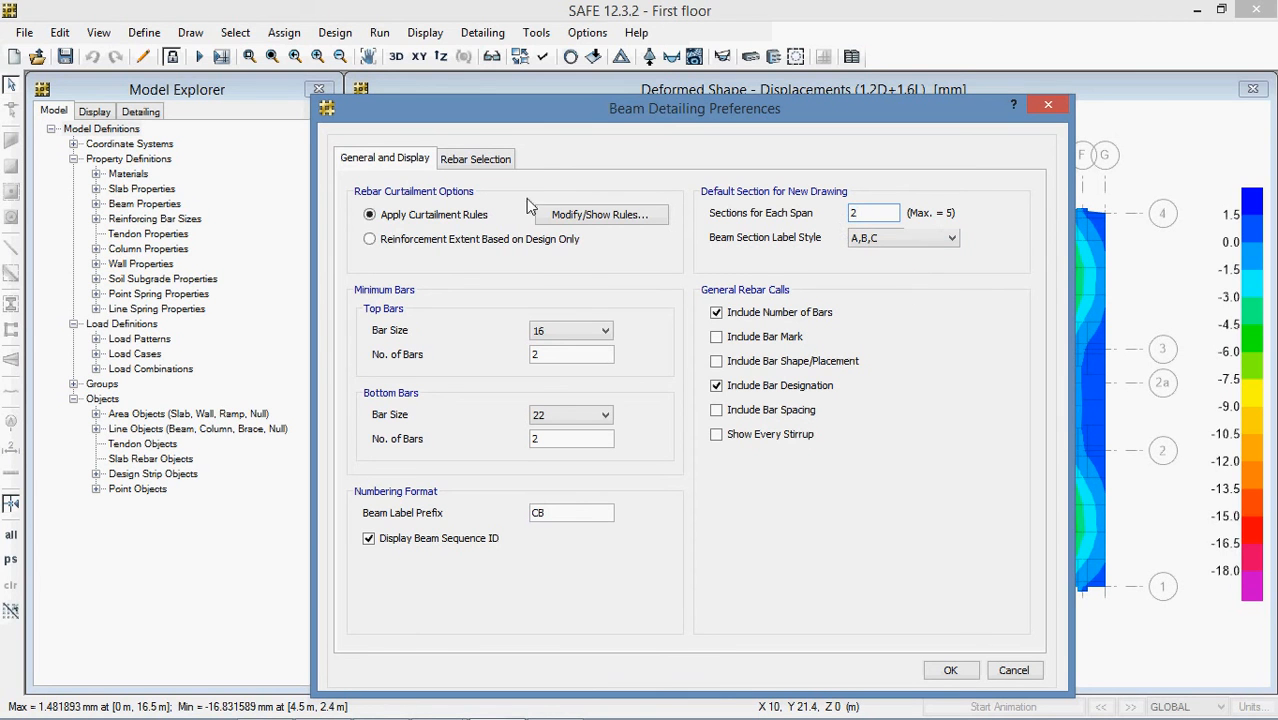
Step: In the beam rebar selection preferences, set the longitudinal bars' smallest size to 16 and largest size to 25
{"action": "left_click", "coordinate": [493, 168]}
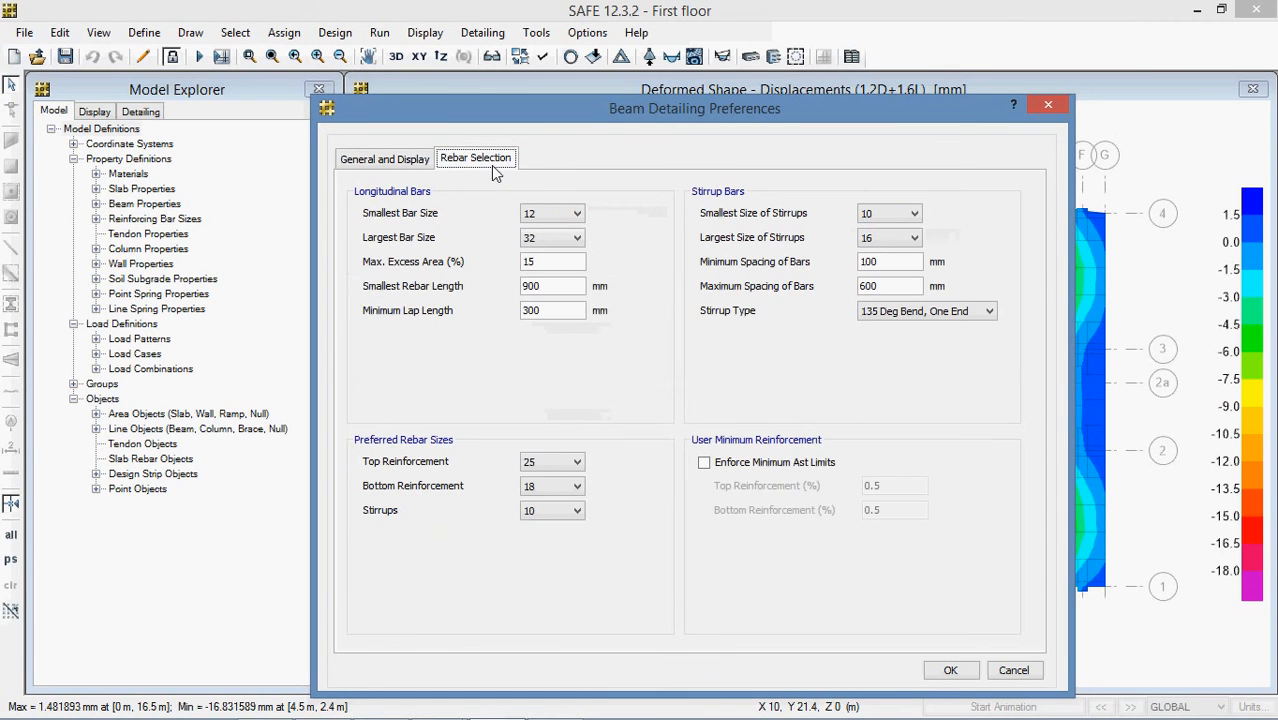
{"action": "left_click", "coordinate": [573, 214]}
{"action": "left_click", "coordinate": [550, 291]}
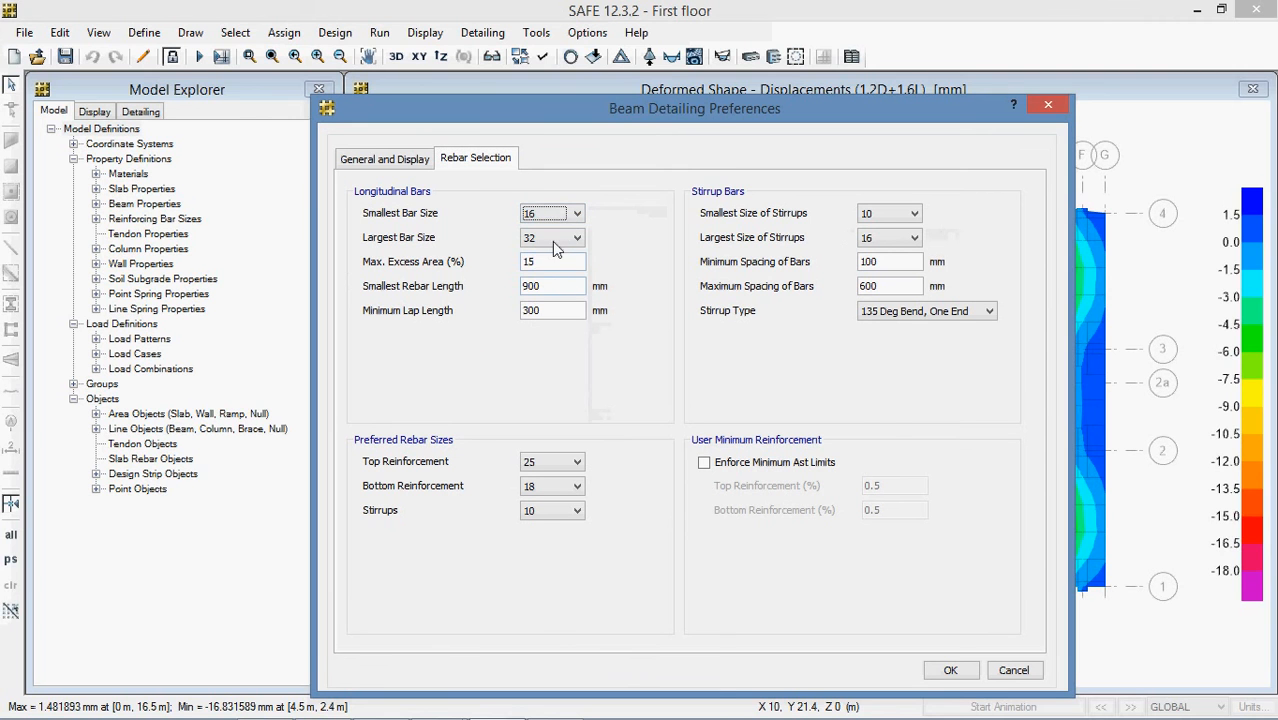
{"action": "left_click", "coordinate": [556, 240]}
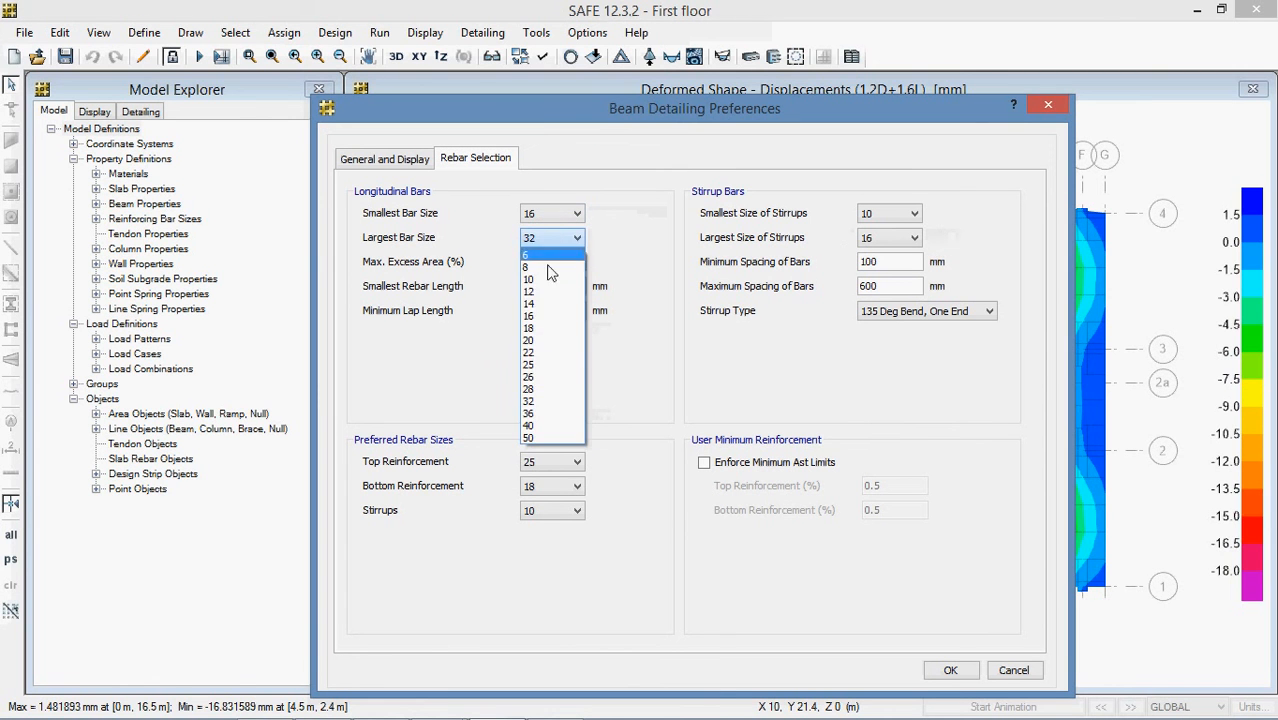
{"action": "left_click", "coordinate": [546, 364]}
{"action": "left_click_drag", "start_coordinate": [545, 262], "coordinate": [530, 270]}
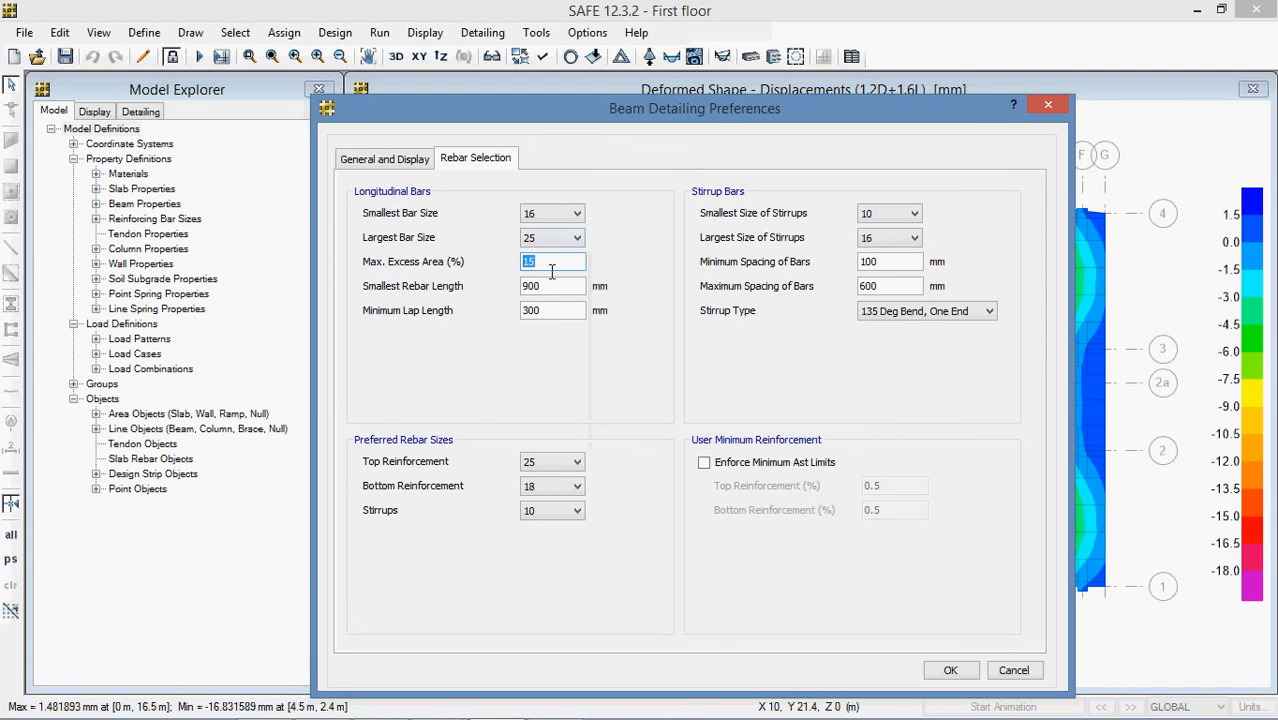
Step: Enforce the minimum Ast limits, set the maximum stirrup spacing to 450 mm, and accept the beam detailing preferences
{"action": "left_click", "coordinate": [707, 468]}
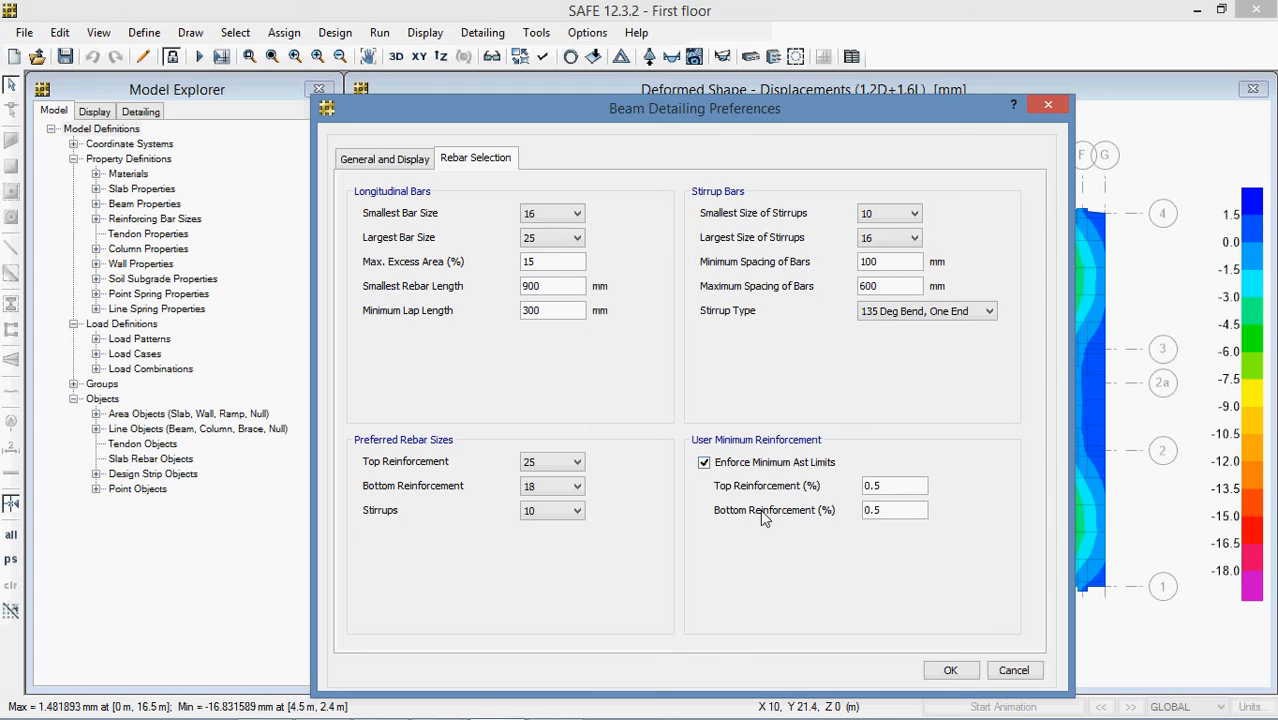
{"action": "double_click", "coordinate": [884, 488]}
{"action": "left_click_drag", "start_coordinate": [896, 290], "coordinate": [858, 292]}
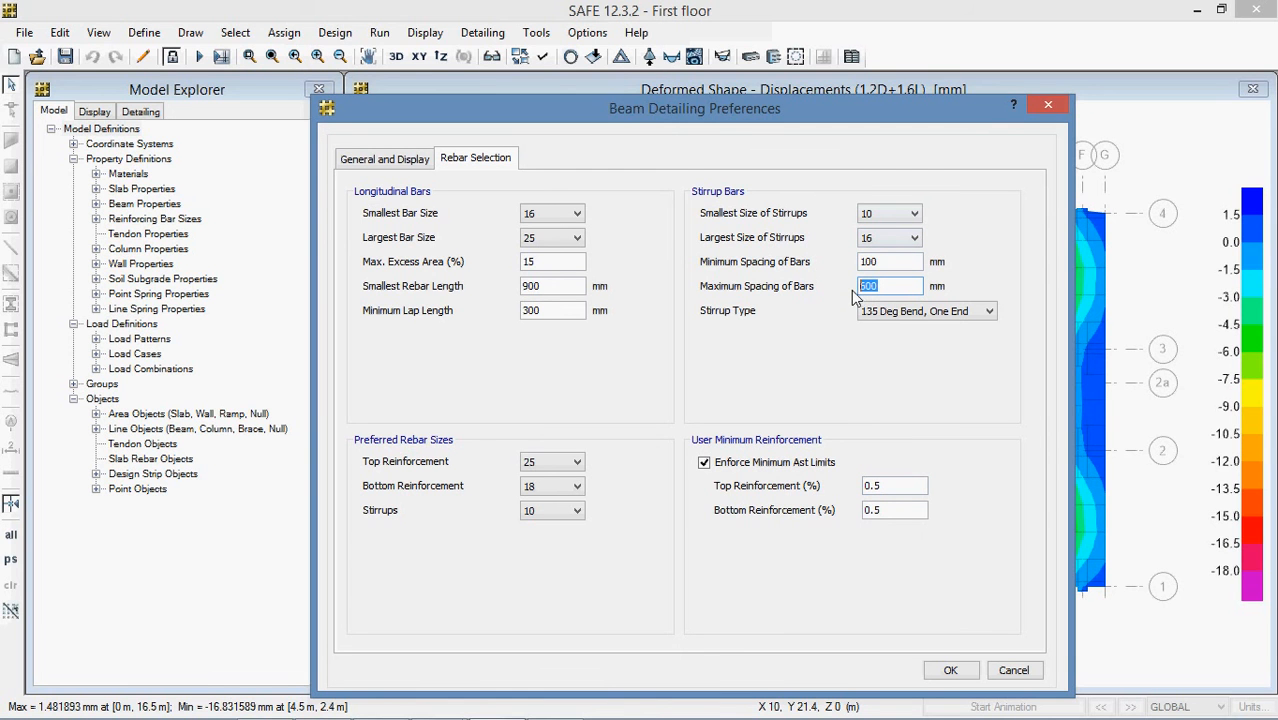
{"action": "type", "text": "450"}
{"action": "left_click", "coordinate": [951, 671]}
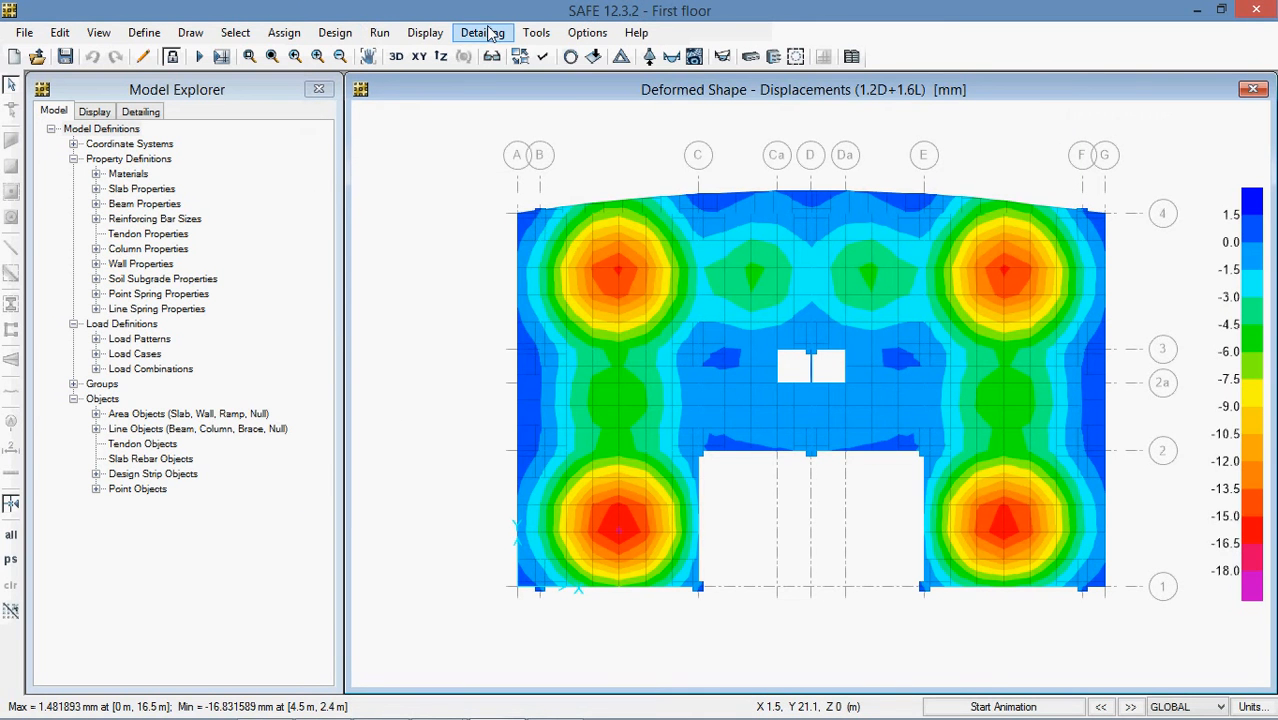
Step: Run the detailing with individual bars generated in the 3D model and areas merged to clean edges and sections
{"action": "left_click", "coordinate": [490, 32]}
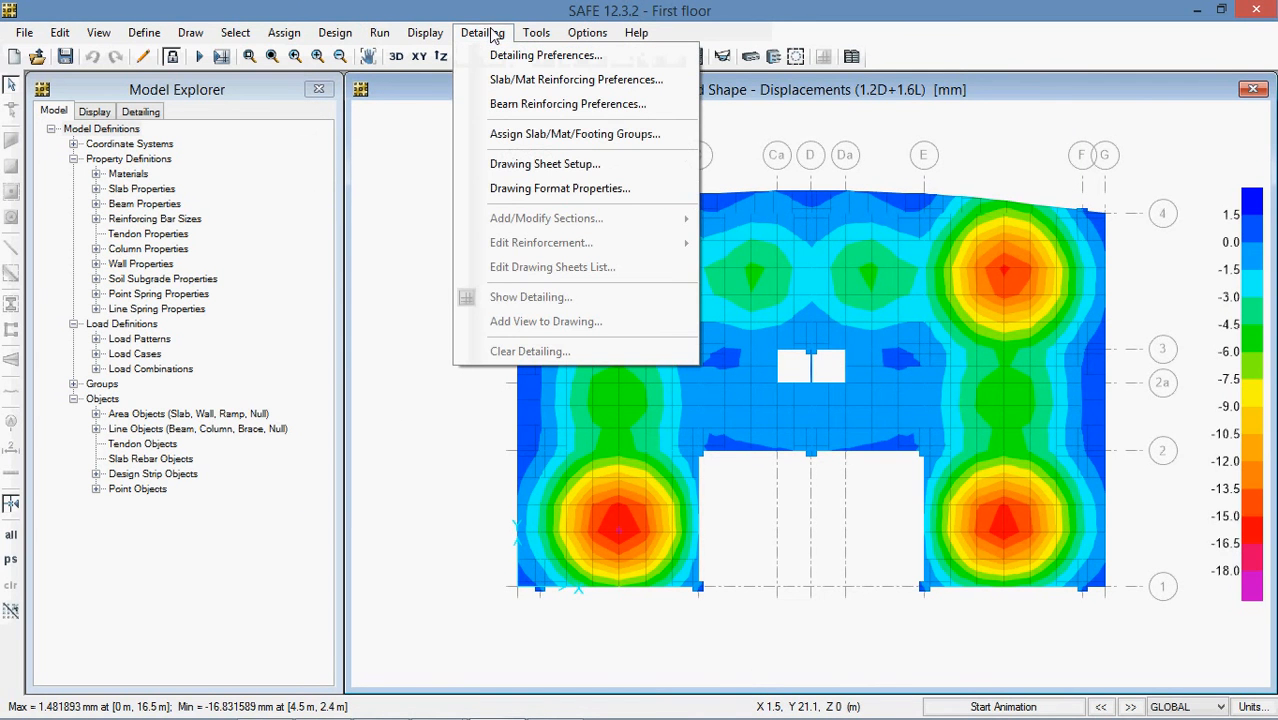
{"action": "left_click", "coordinate": [496, 34]}
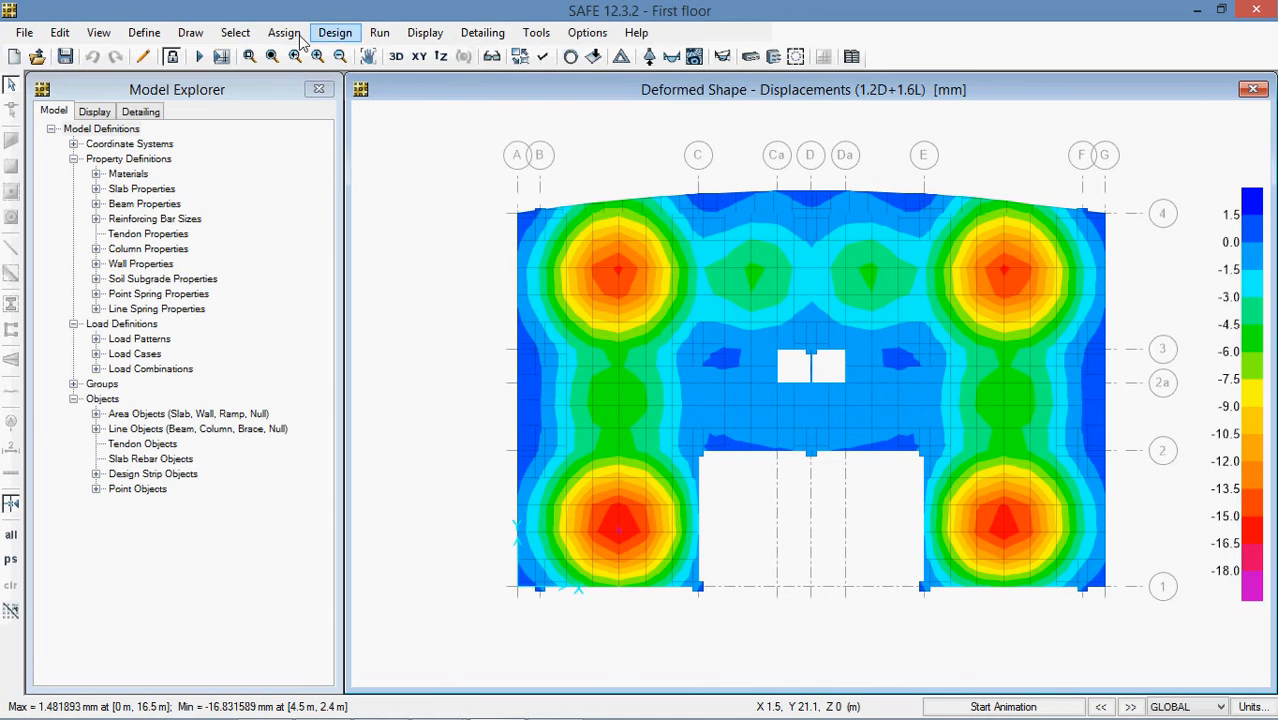
{"action": "left_click", "coordinate": [379, 34]}
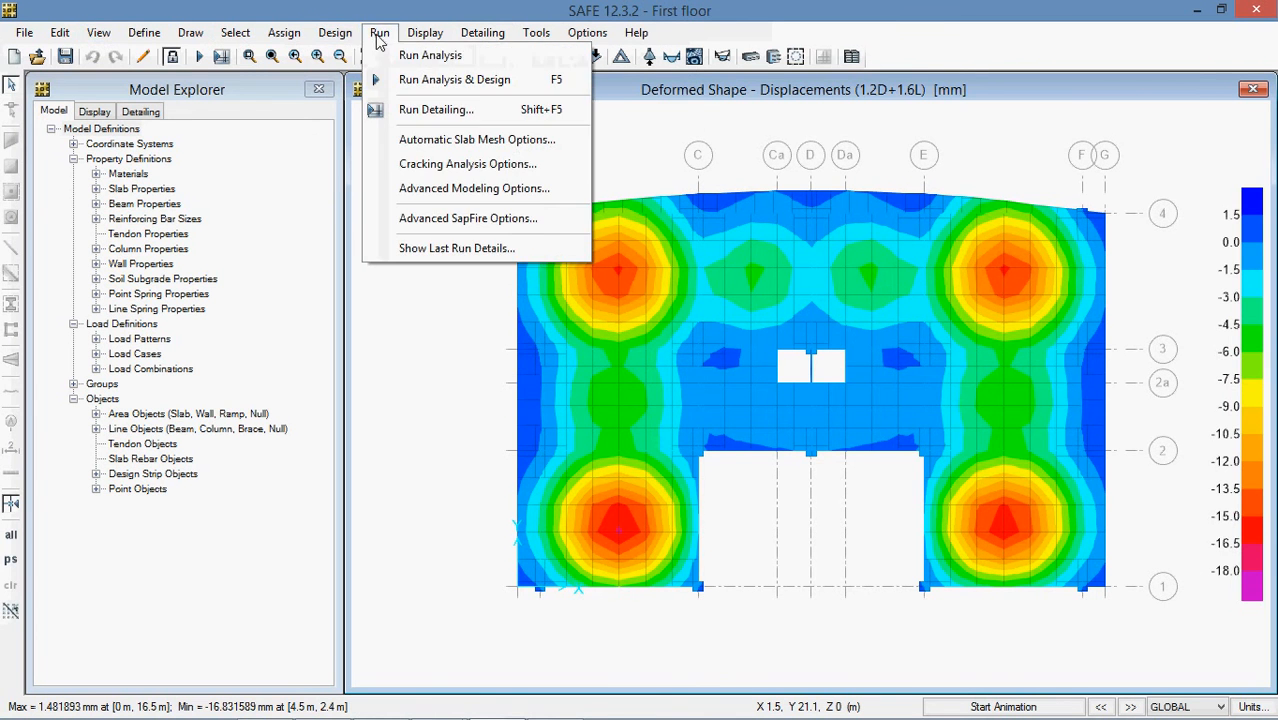
{"action": "left_click", "coordinate": [400, 109]}
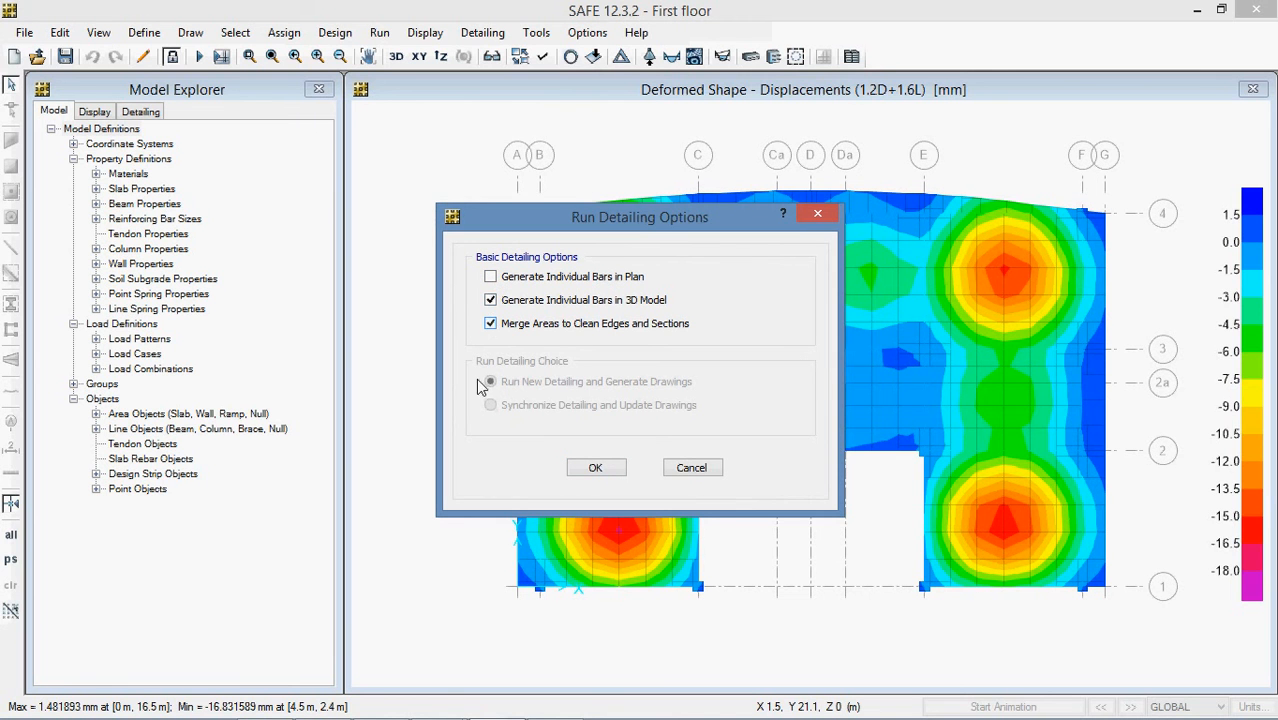
{"action": "left_click", "coordinate": [594, 467]}
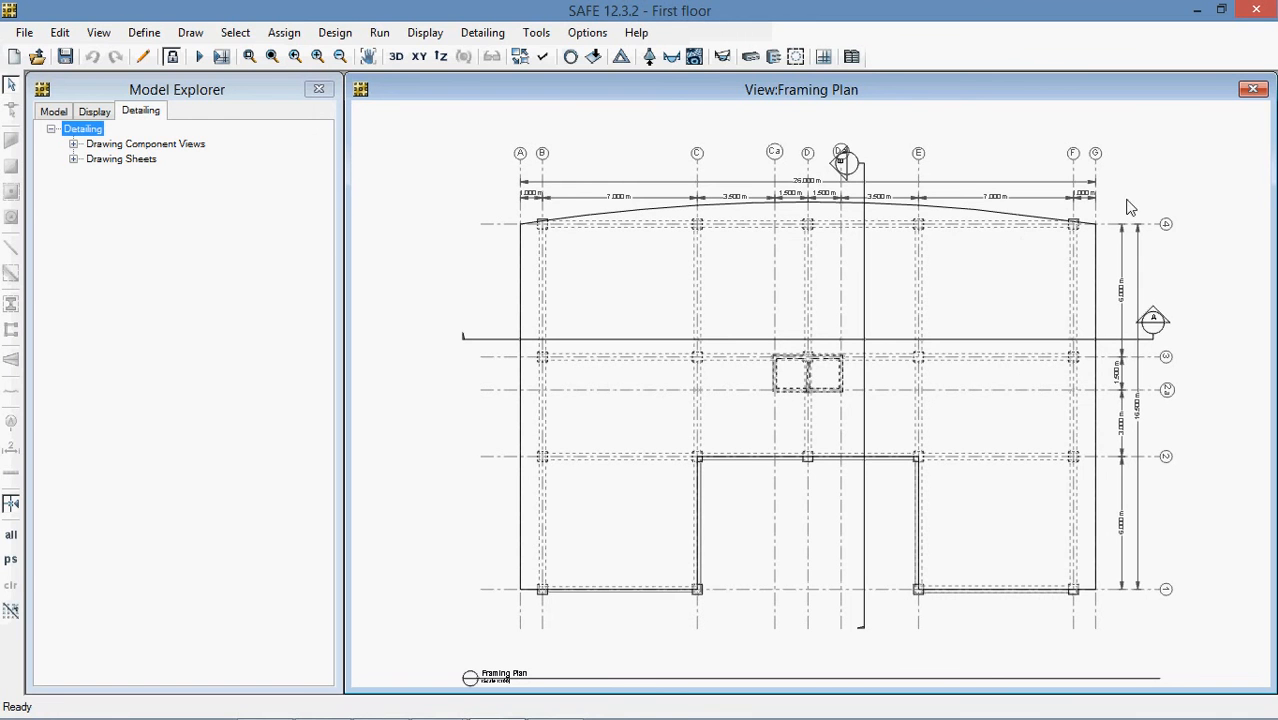
Step: Expand the drawing component views in the detailing tree and display the drawing list
{"action": "left_click", "coordinate": [864, 178]}
{"action": "left_click", "coordinate": [83, 147]}
{"action": "left_click", "coordinate": [150, 162]}
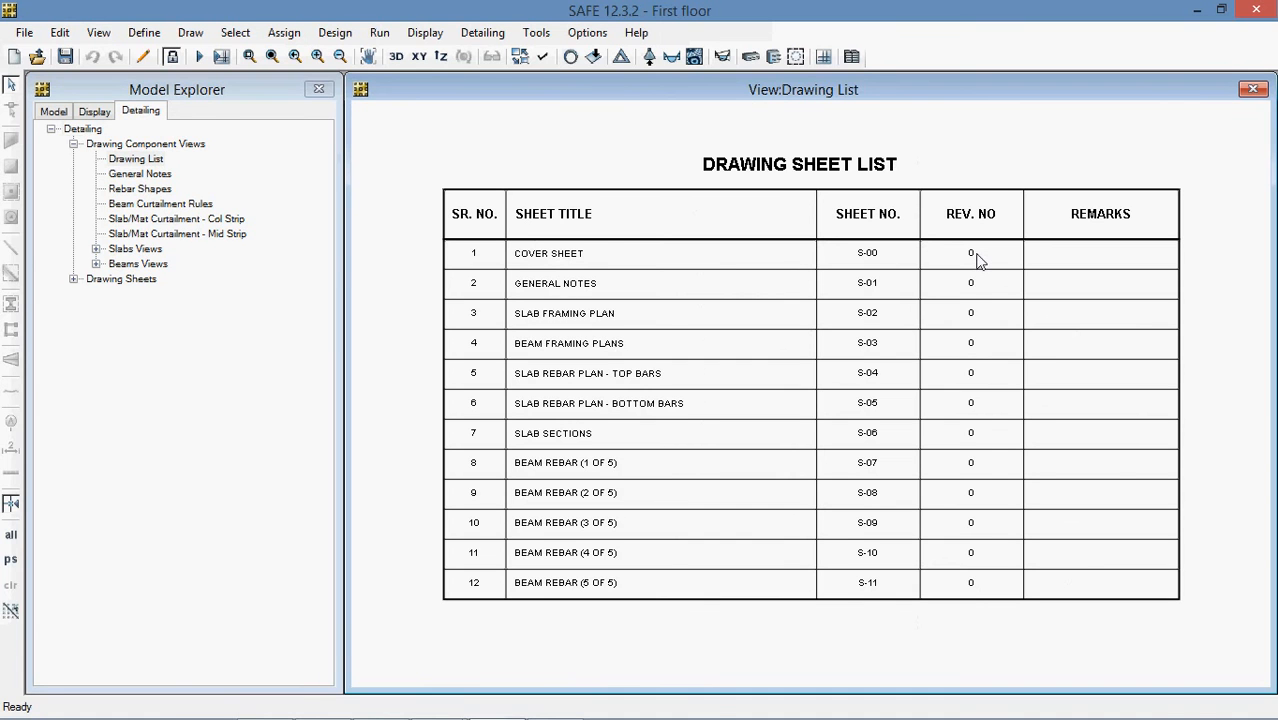
Step: Review the general notes and the rebar shape codes among the drawing component views
{"action": "double_click", "coordinate": [140, 176]}
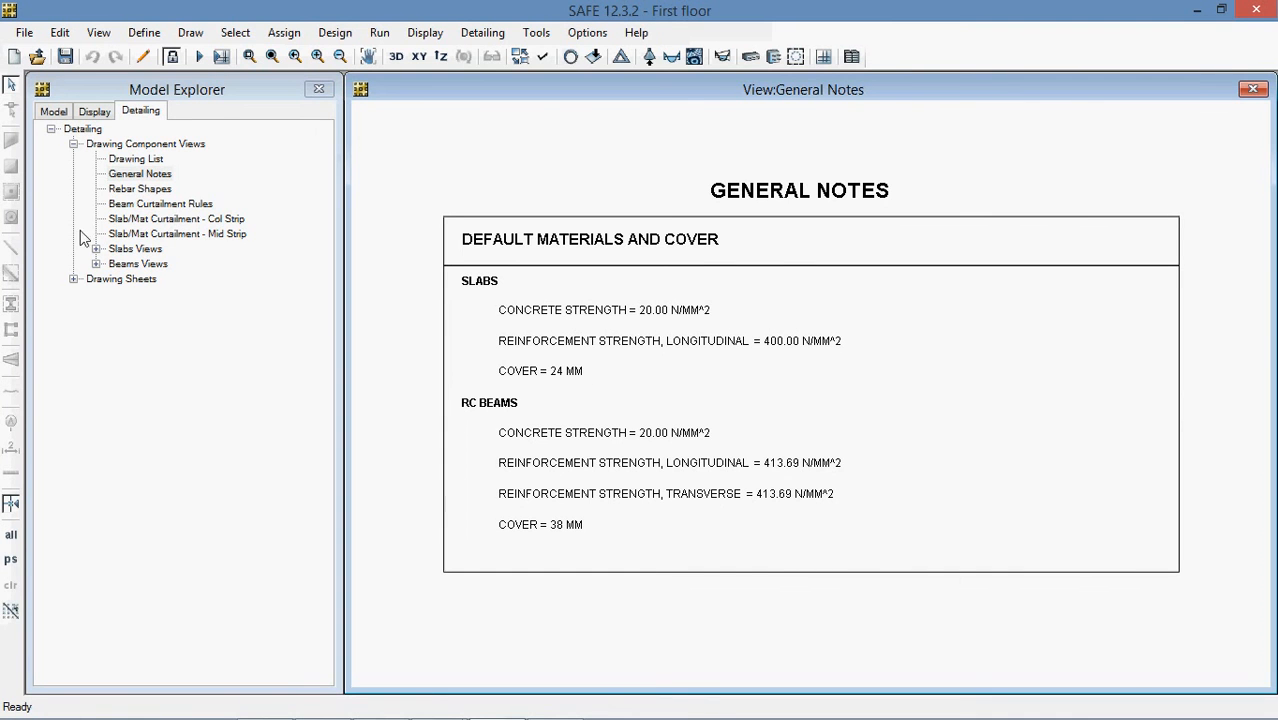
{"action": "left_click", "coordinate": [122, 192]}
{"action": "double_click", "coordinate": [122, 192]}
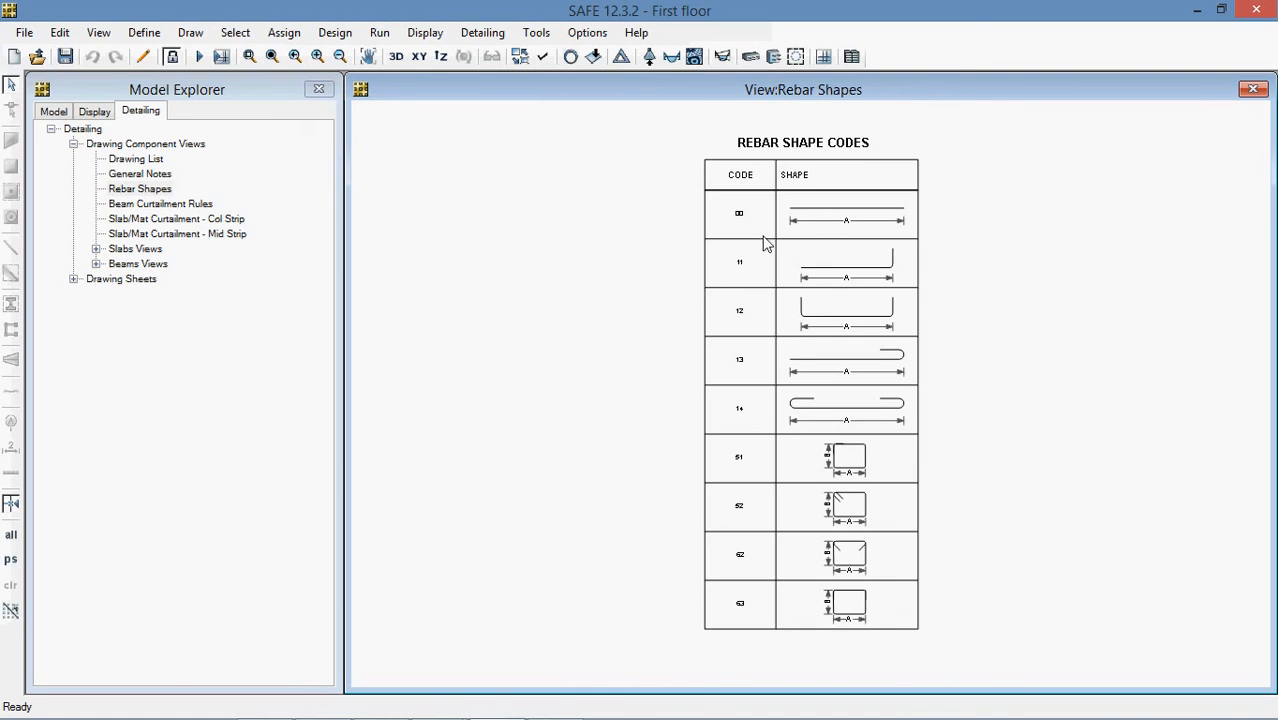
{"action": "scroll", "coordinate": [765, 250], "scroll_direction": "up", "scroll_amount": 2}
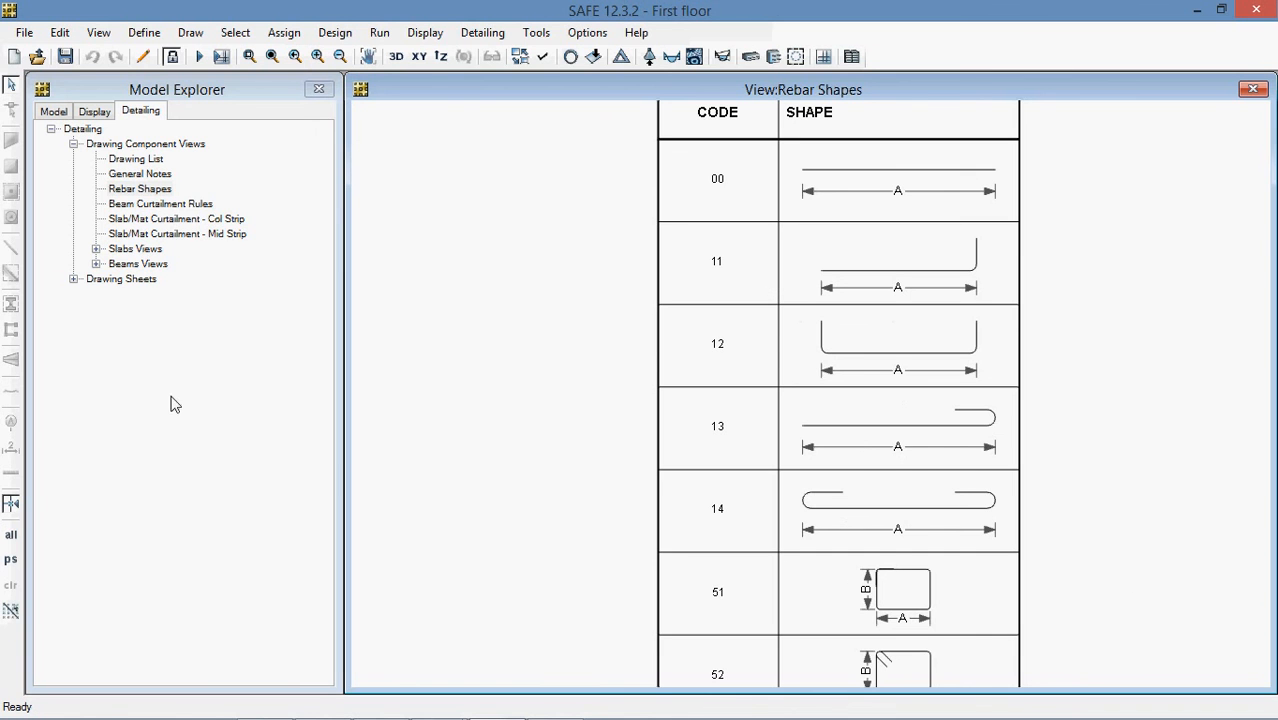
Step: Review the beam and column-strip slab curtailment rules and the slab framing plan among the drawing component views
{"action": "double_click", "coordinate": [155, 203]}
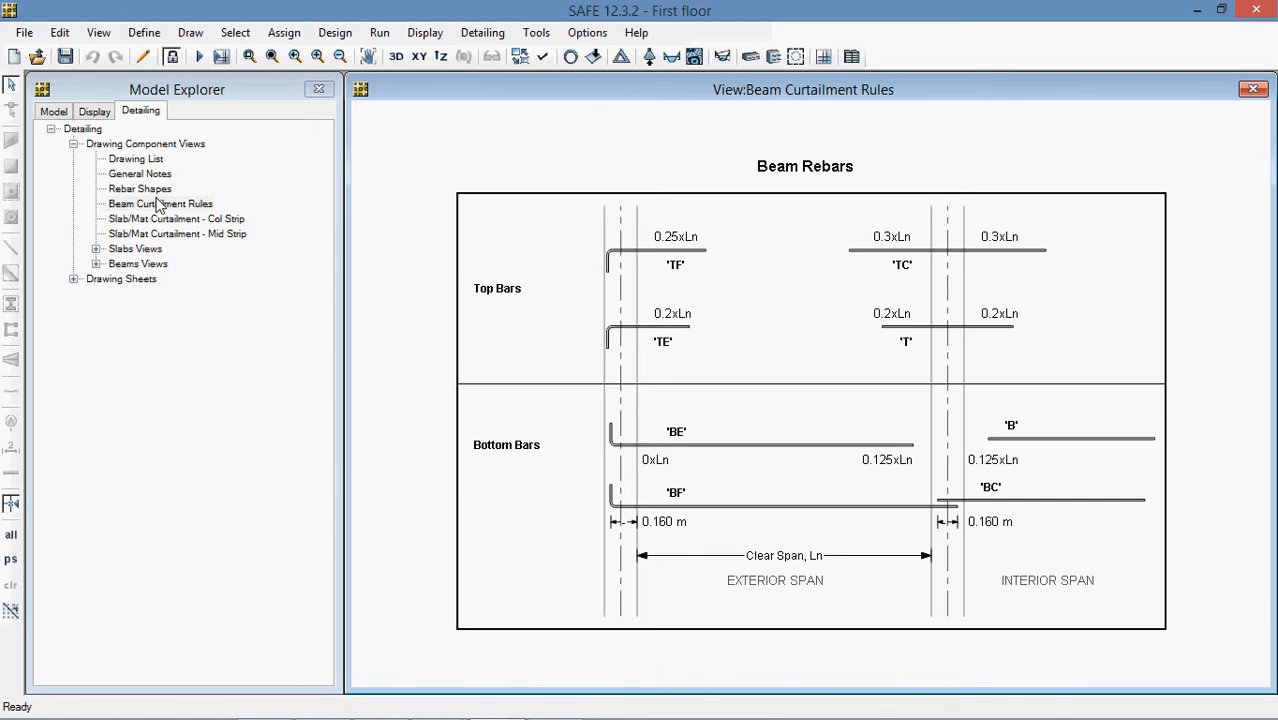
{"action": "double_click", "coordinate": [158, 220]}
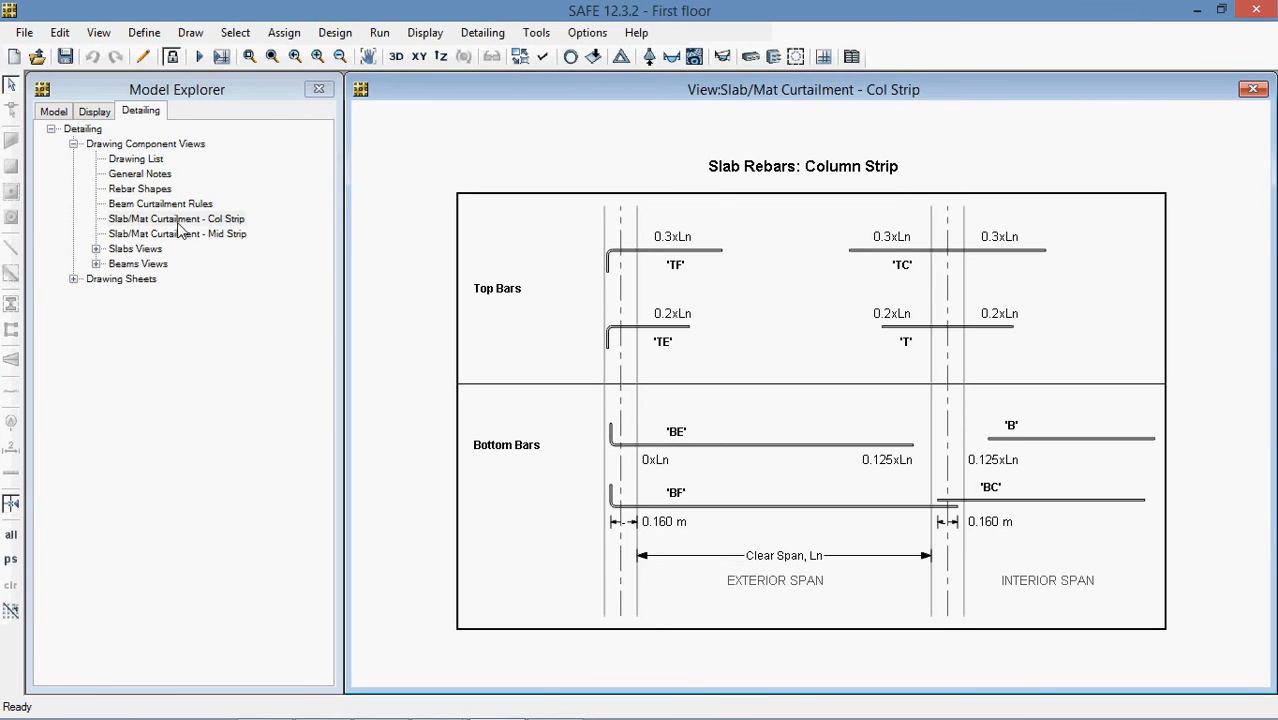
{"action": "double_click", "coordinate": [109, 250]}
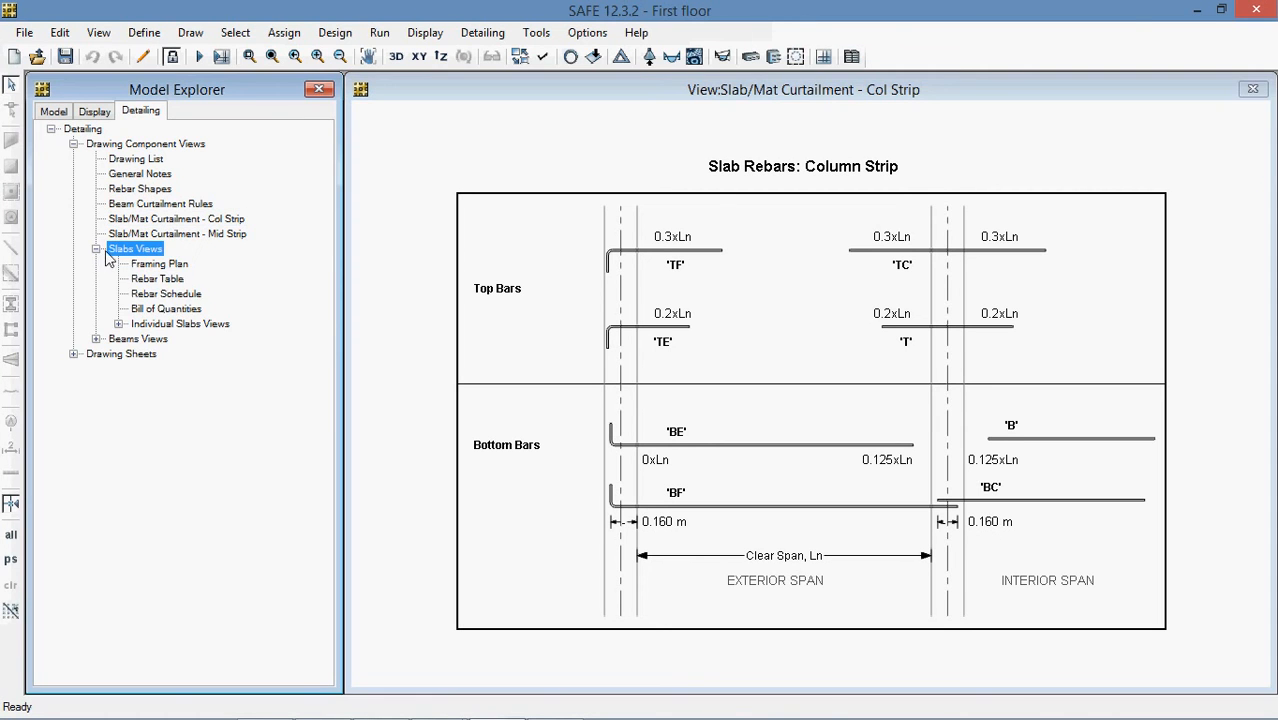
{"action": "double_click", "coordinate": [155, 265]}
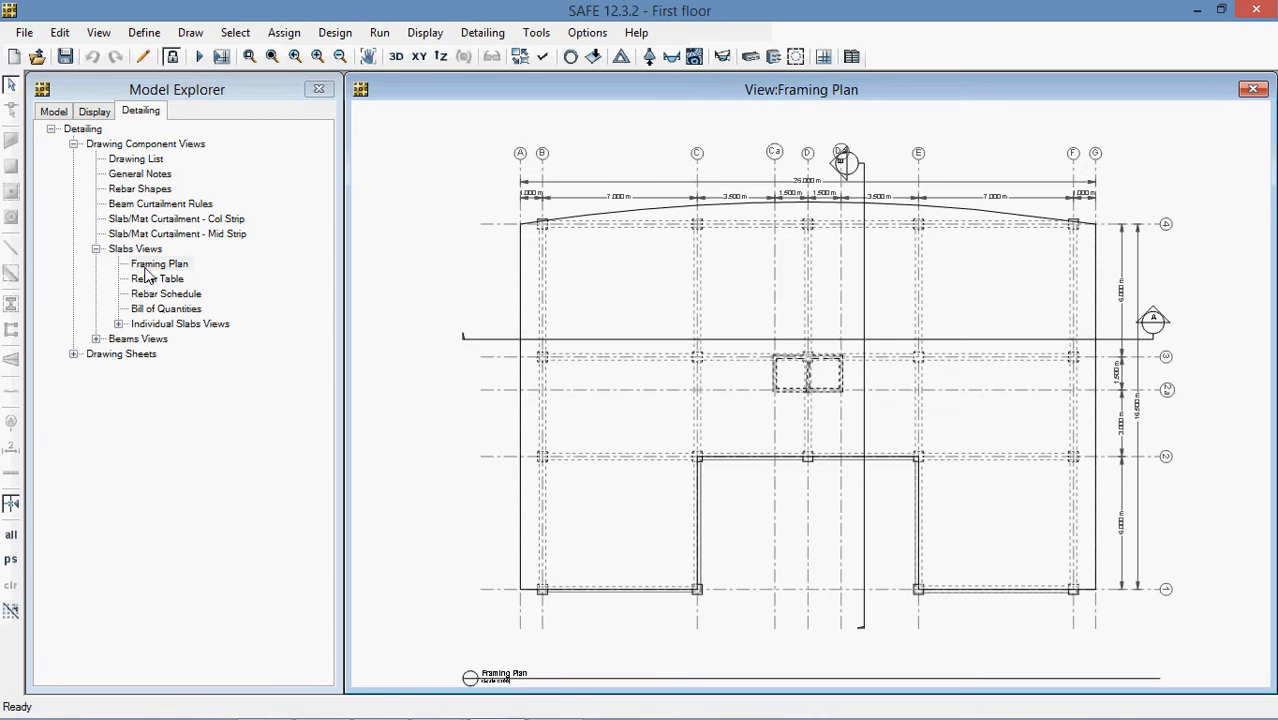
Step: Expand the individual slab views down to Slab1 and display its Rebar Plan
{"action": "double_click", "coordinate": [118, 326]}
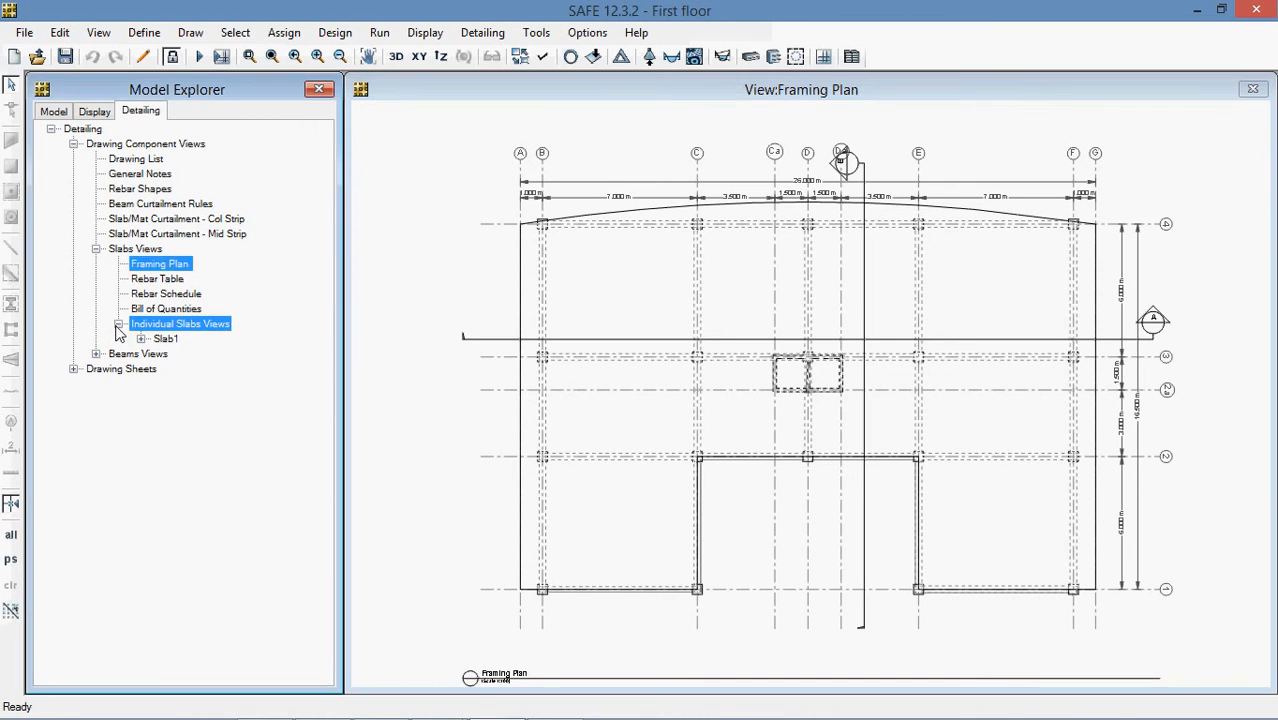
{"action": "double_click", "coordinate": [142, 340]}
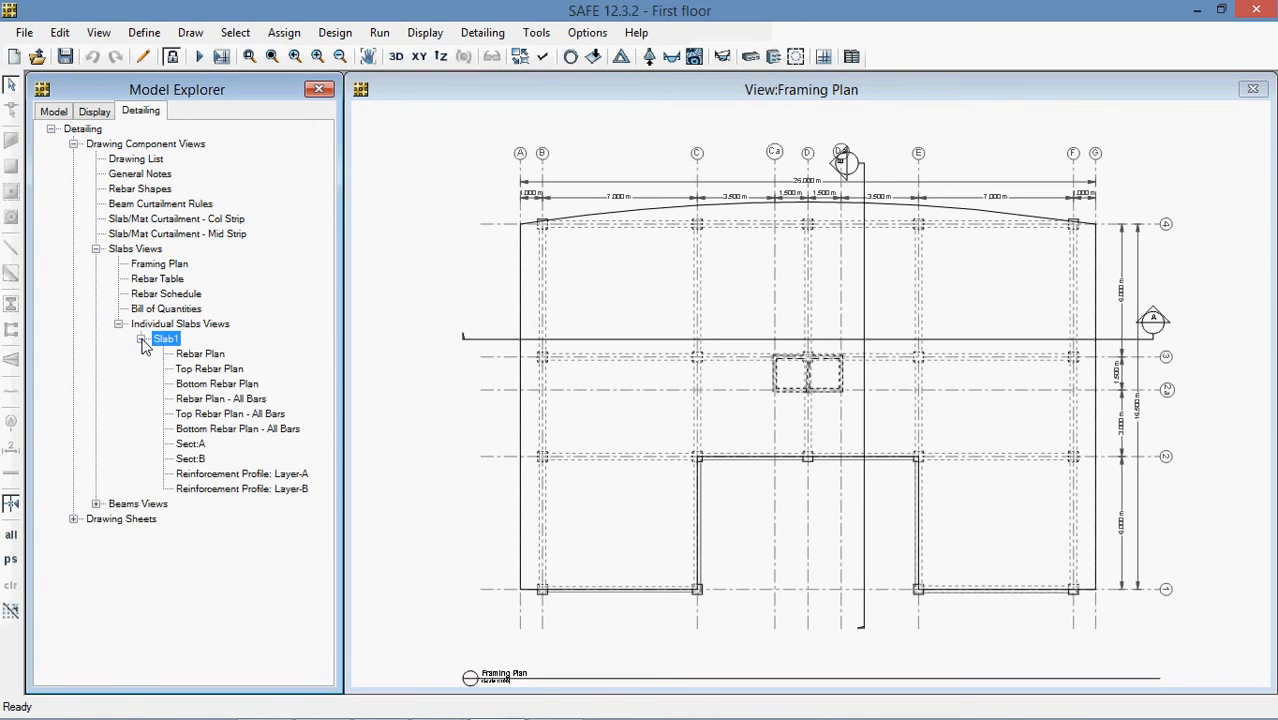
{"action": "double_click", "coordinate": [212, 356]}
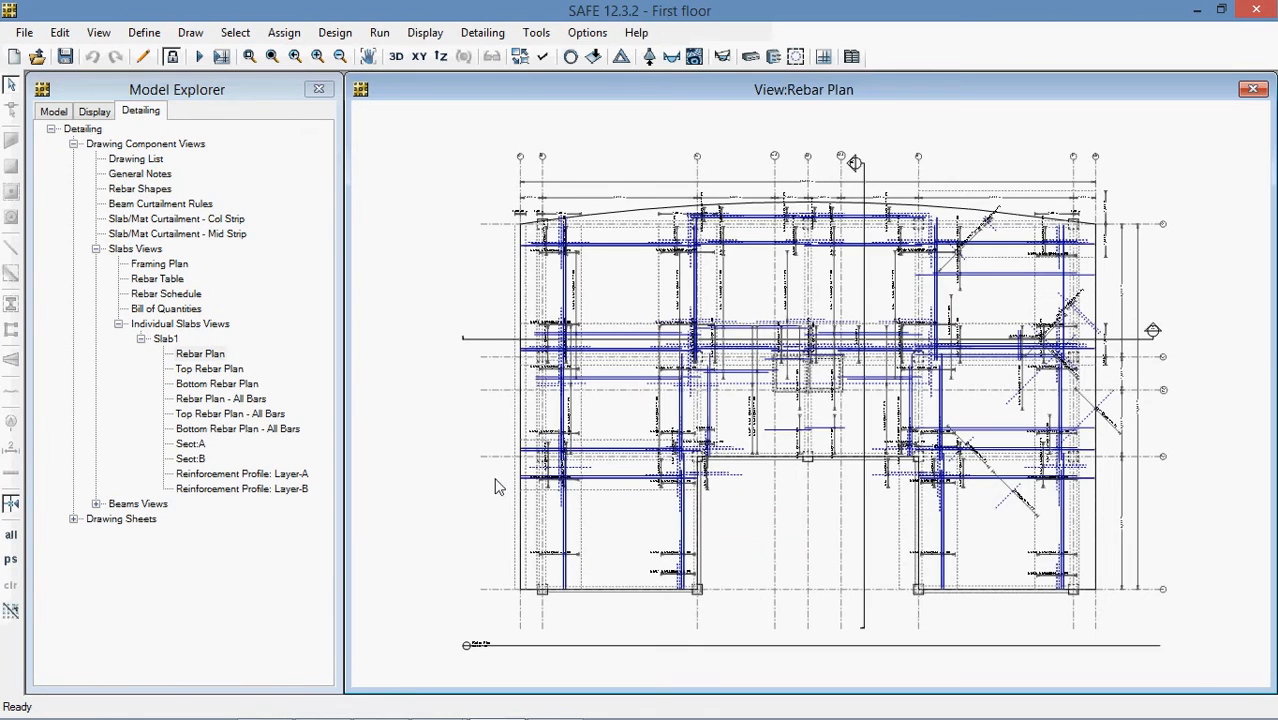
Step: Examine the bar marks, spacings and layer labels across the bays of the Slab1 rebar plan
{"action": "scroll", "coordinate": [688, 383], "scroll_direction": "up", "scroll_amount": 1}
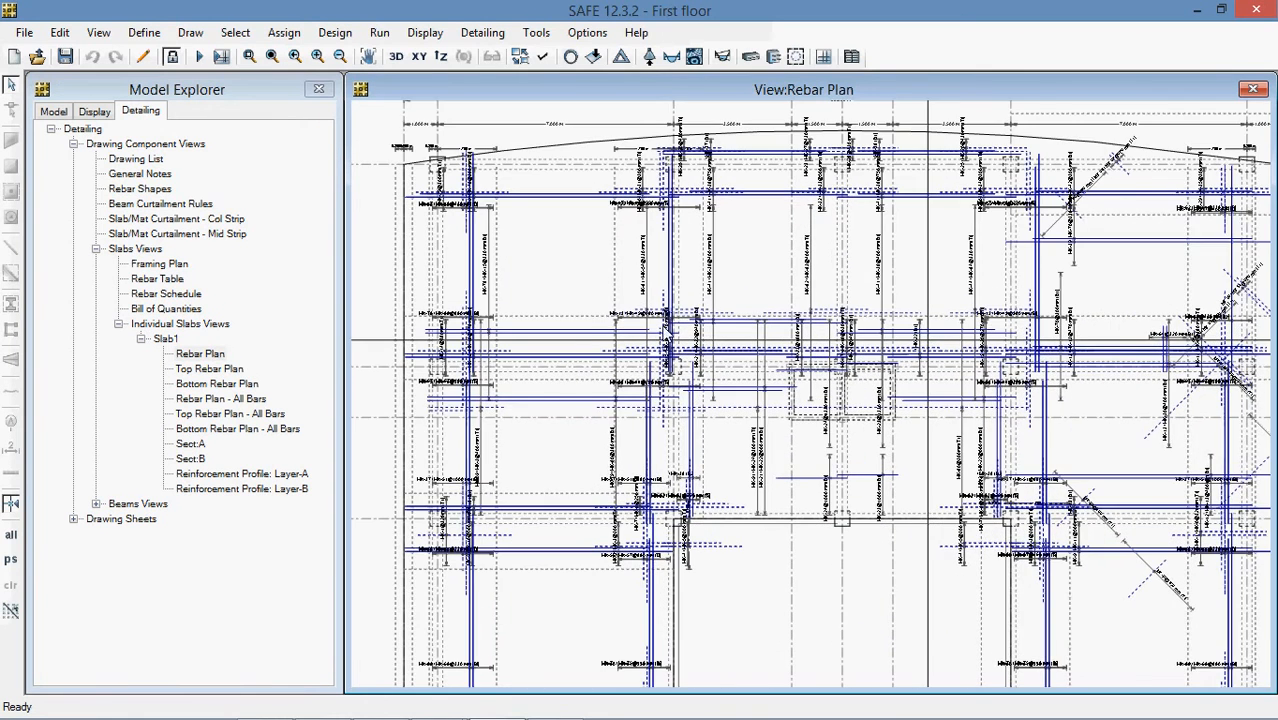
{"action": "scroll", "coordinate": [551, 266], "scroll_direction": "up", "scroll_amount": 2}
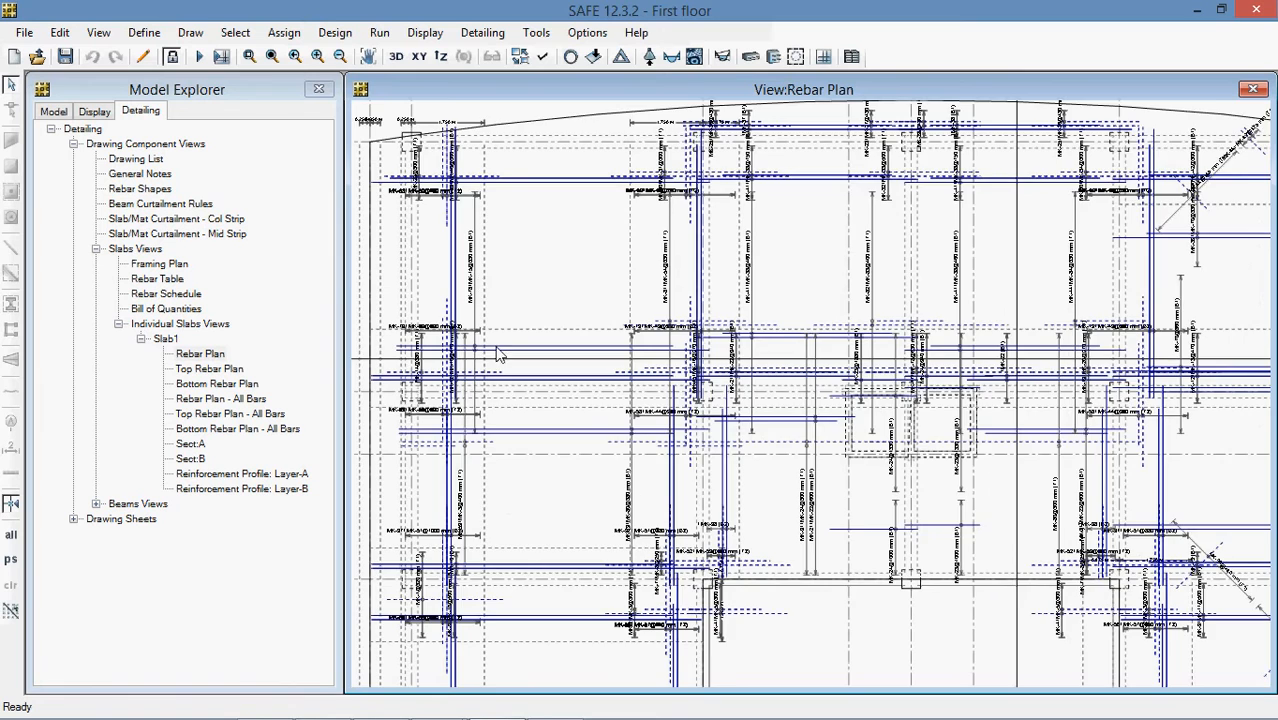
{"action": "scroll", "coordinate": [493, 343], "scroll_direction": "up", "scroll_amount": 3}
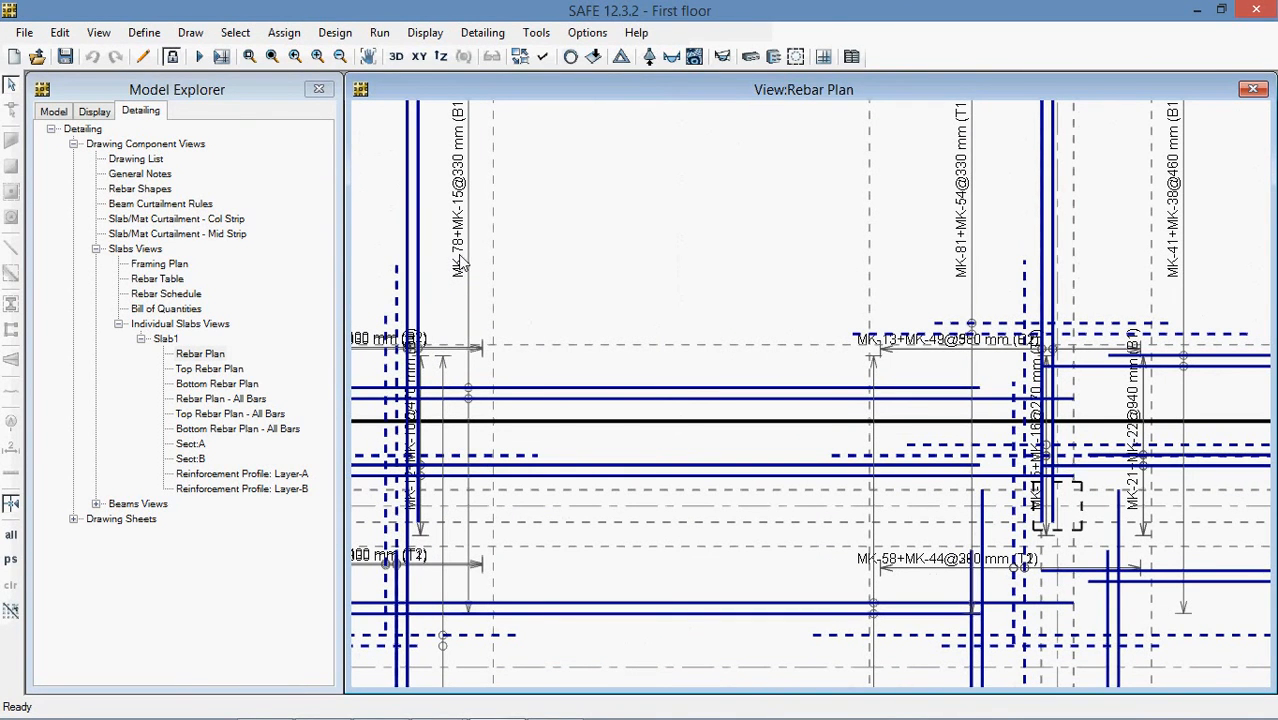
{"action": "middle_click_drag", "start_coordinate": [491, 268], "coordinate": [505, 374]}
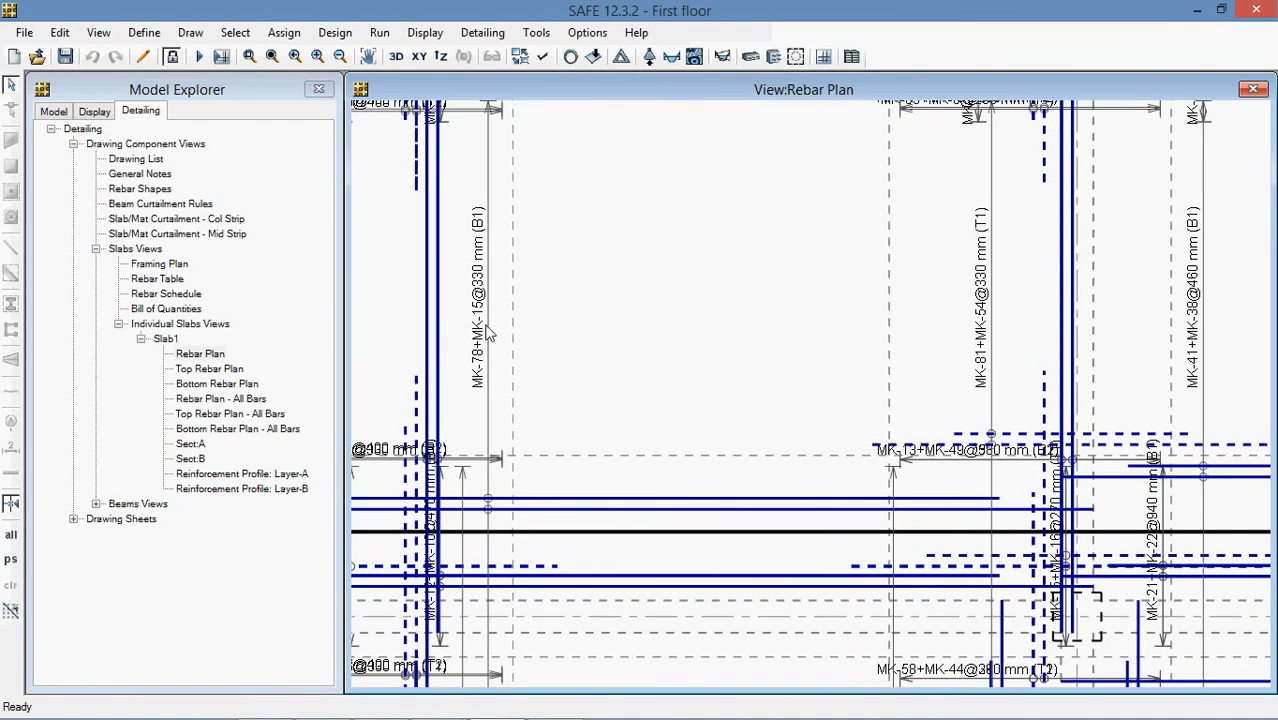
{"action": "scroll", "coordinate": [482, 285], "scroll_direction": "down", "scroll_amount": 1}
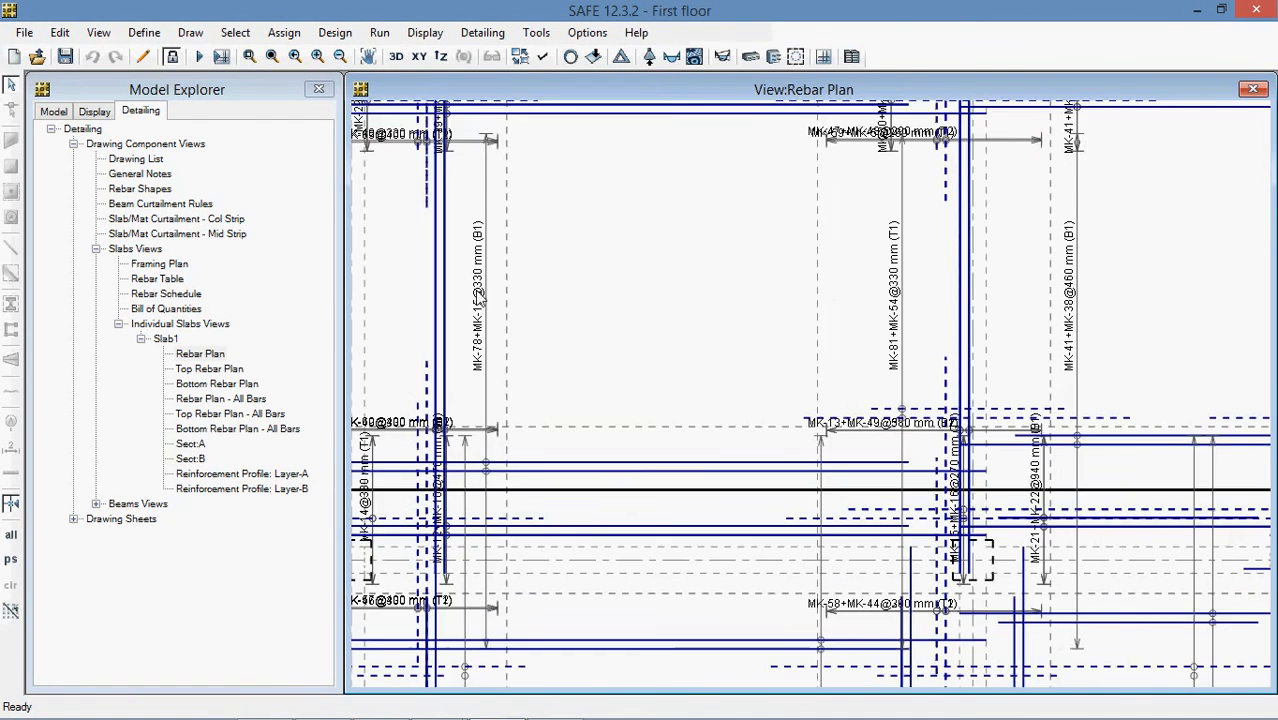
{"action": "mouse_move", "coordinate": [815, 375]}
{"action": "middle_mouse_down"}
{"action": "mouse_move", "coordinate": [832, 295]}
{"action": "mouse_move", "coordinate": [824, 195]}
{"action": "middle_mouse_up"}
{"action": "scroll", "coordinate": [859, 315], "scroll_direction": "down", "scroll_amount": 3}
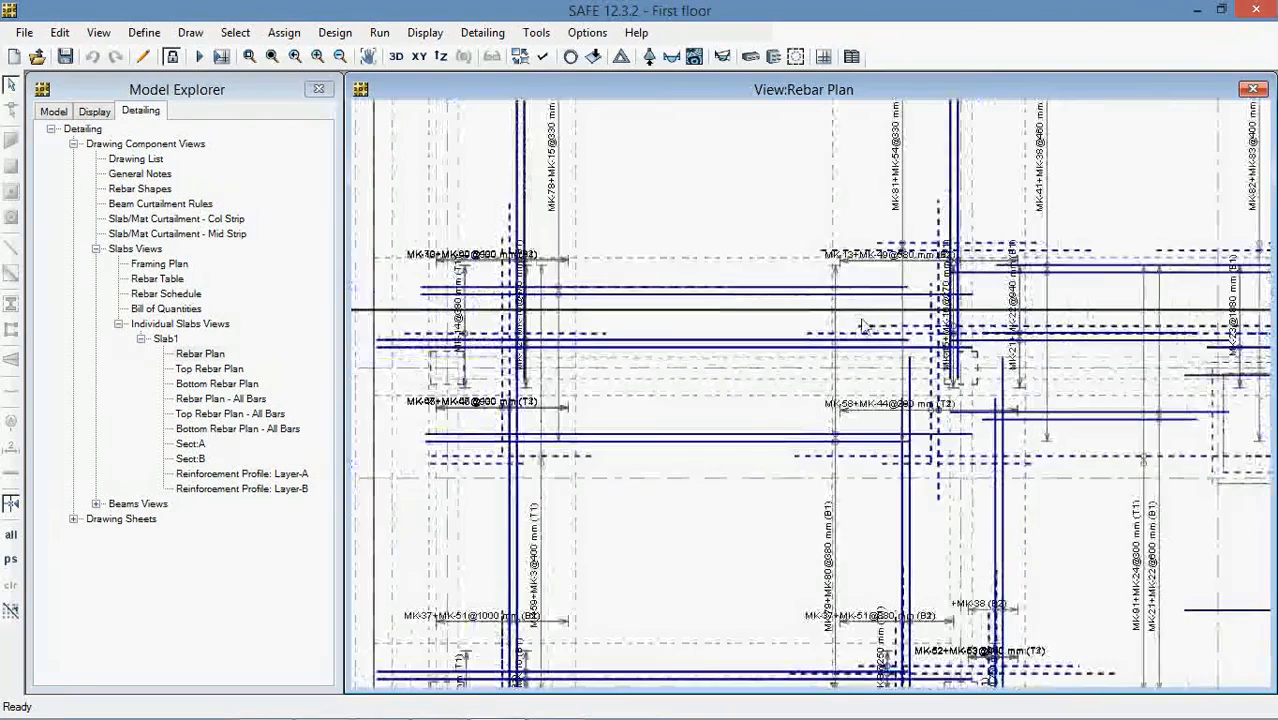
{"action": "scroll", "coordinate": [800, 328], "scroll_direction": "down", "scroll_amount": 2}
{"action": "middle_click_drag", "start_coordinate": [832, 470], "coordinate": [750, 325]}
{"action": "scroll", "coordinate": [1083, 431], "scroll_direction": "up", "scroll_amount": 1}
{"action": "scroll", "coordinate": [1083, 431], "scroll_direction": "down", "scroll_amount": 2}
{"action": "middle_click_drag", "start_coordinate": [1078, 433], "coordinate": [755, 449]}
{"action": "scroll", "coordinate": [1066, 443], "scroll_direction": "up", "scroll_amount": 5}
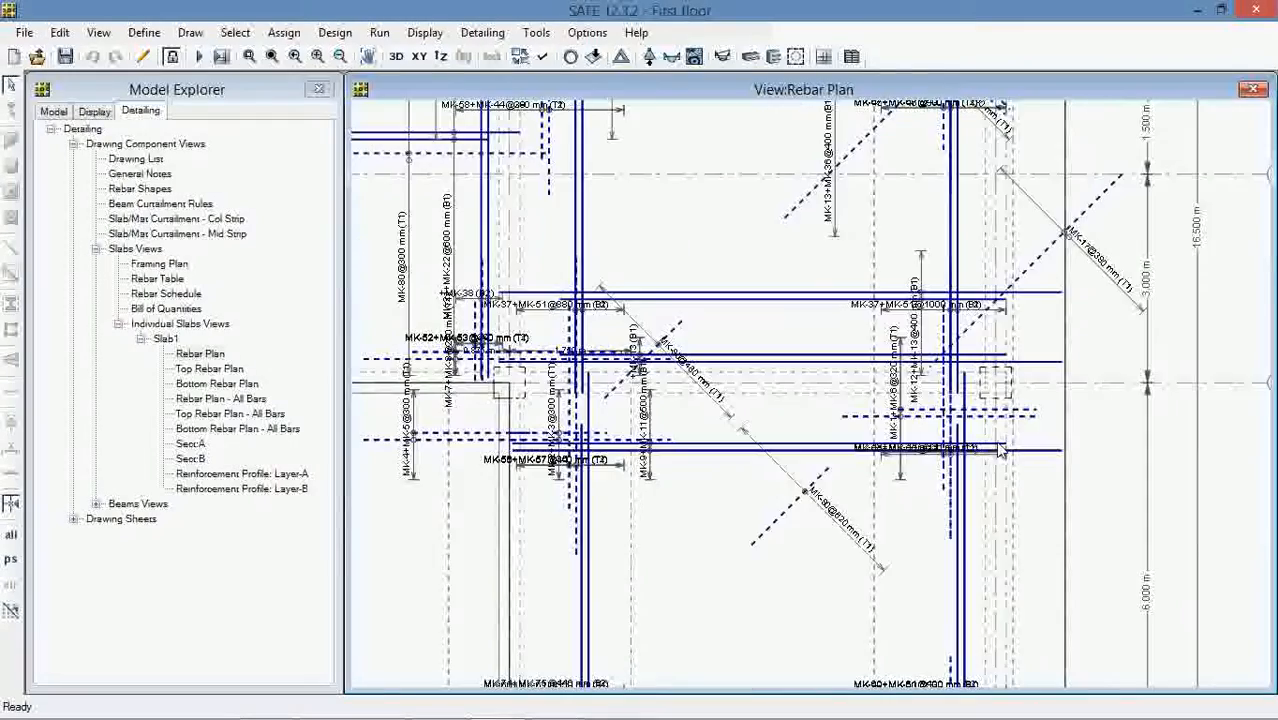
{"action": "scroll", "coordinate": [928, 484], "scroll_direction": "down", "scroll_amount": 2}
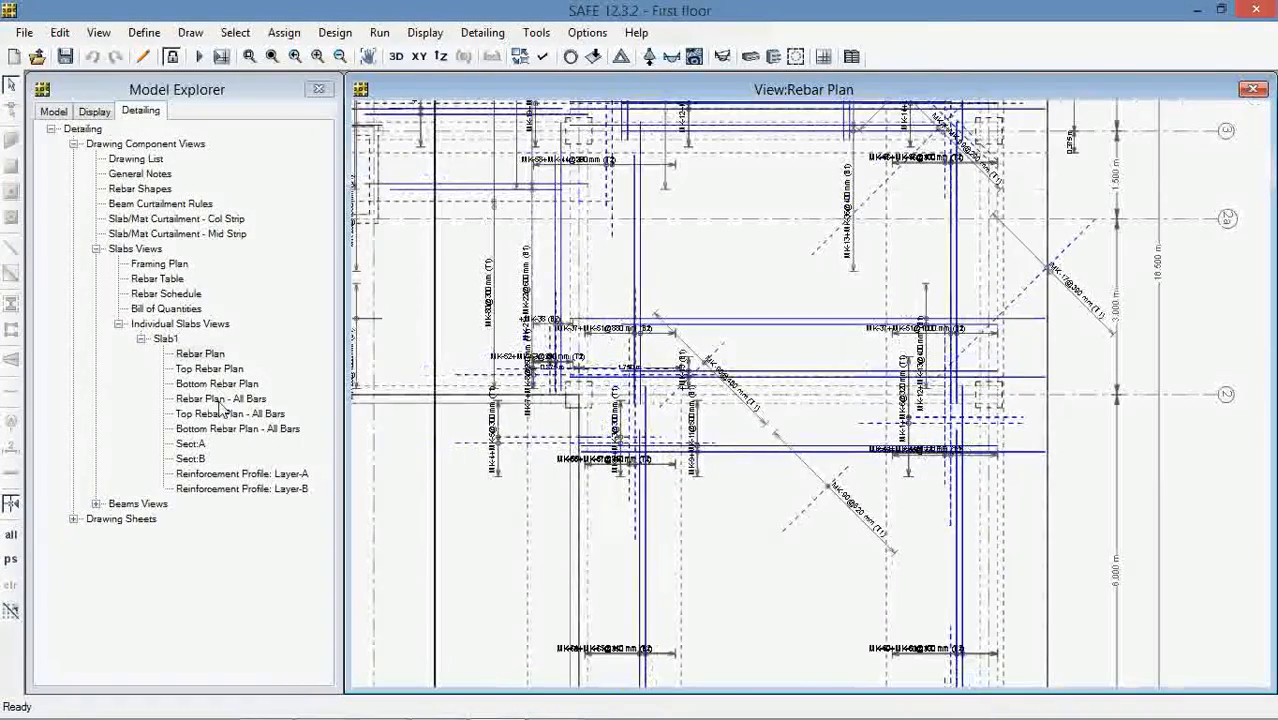
Step: Display Slab1's top and bottom rebar plans, followed by its combined, top and bottom All Bars plans
{"action": "double_click", "coordinate": [199, 370]}
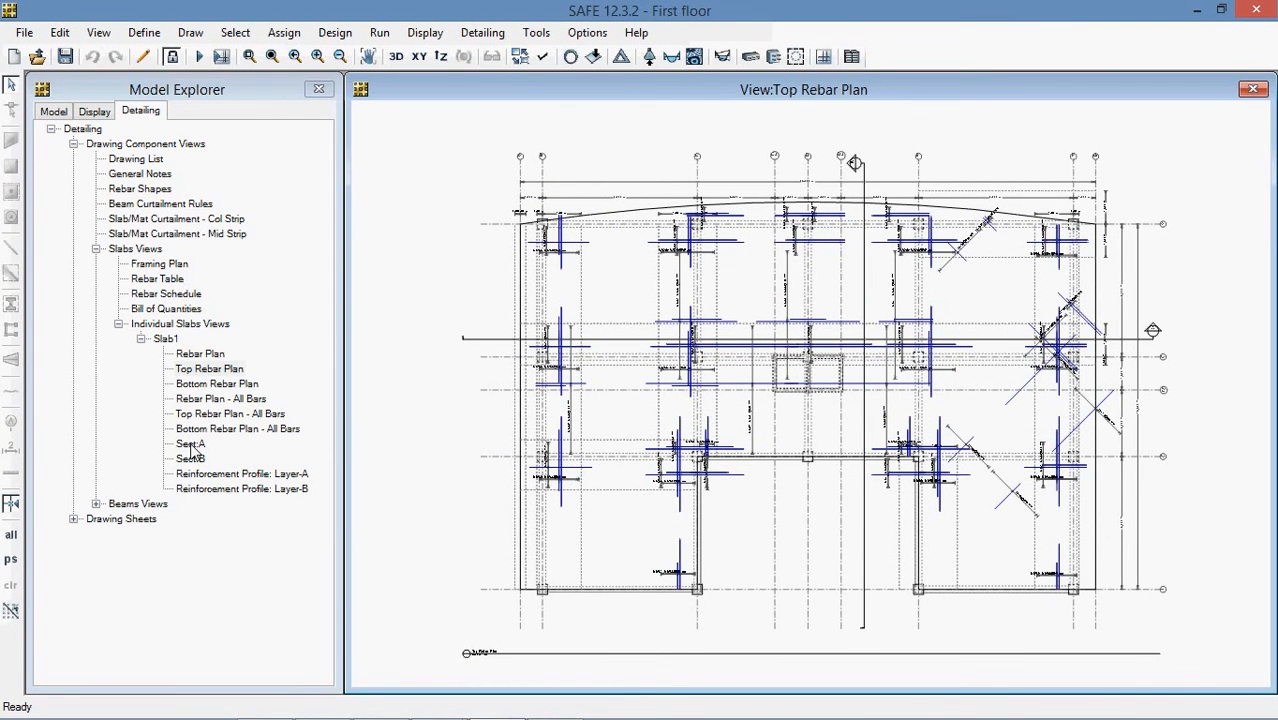
{"action": "double_click", "coordinate": [204, 386]}
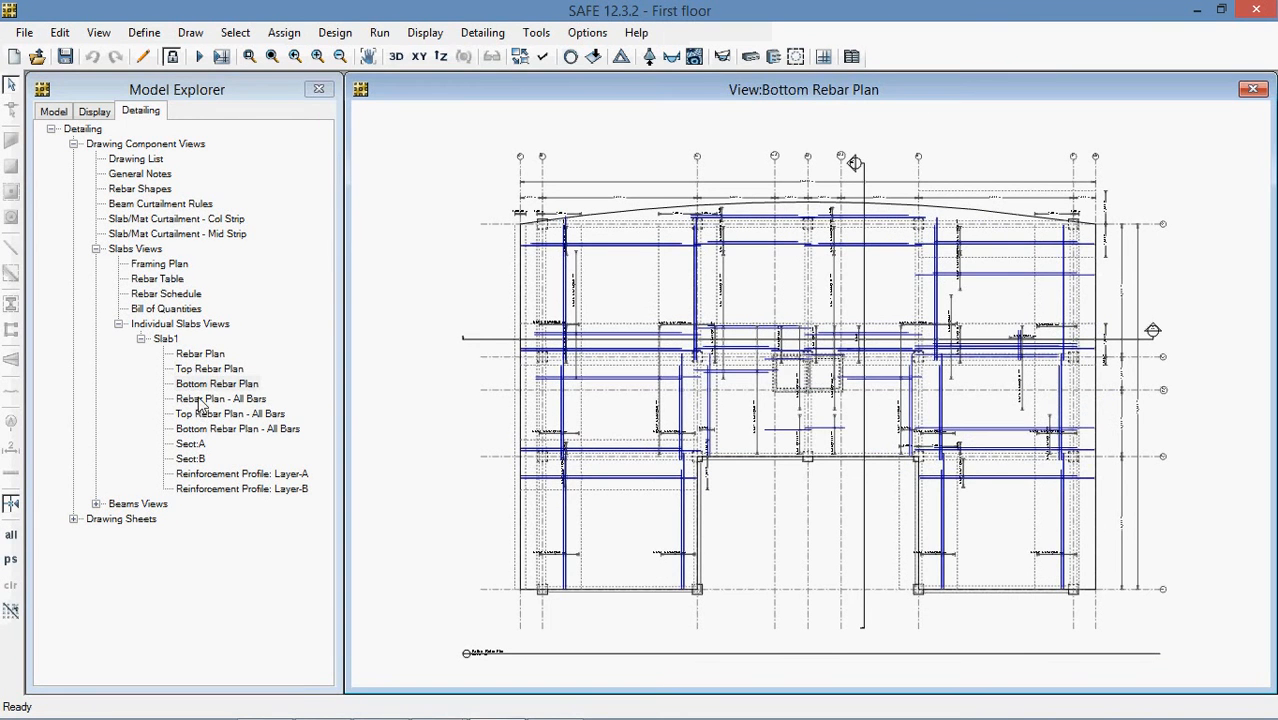
{"action": "double_click", "coordinate": [215, 398]}
{"action": "double_click", "coordinate": [204, 401]}
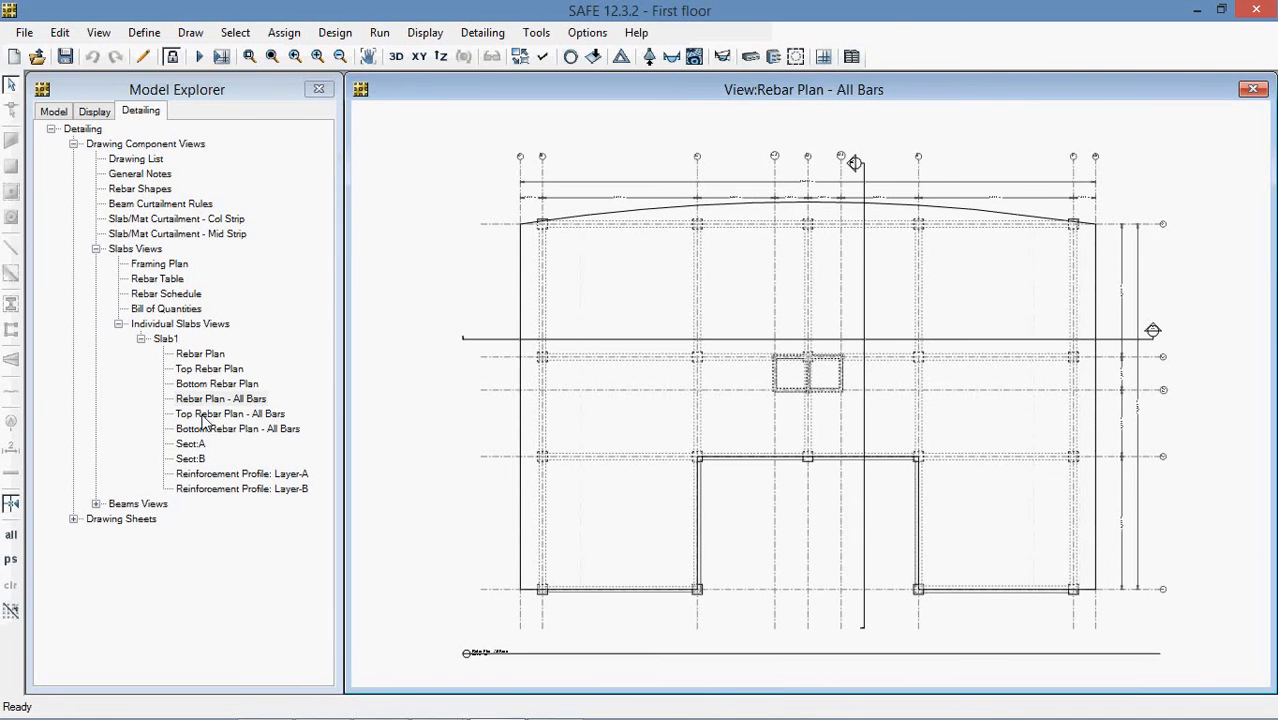
{"action": "double_click", "coordinate": [205, 413]}
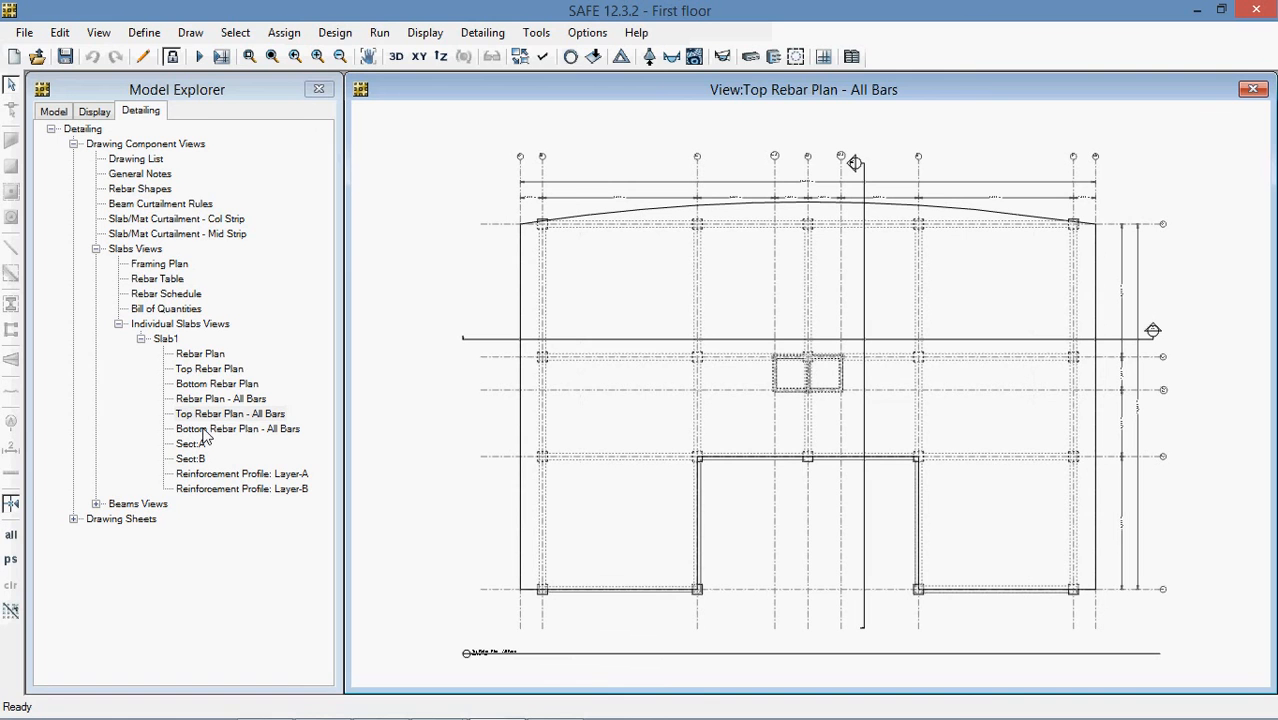
{"action": "double_click", "coordinate": [204, 430]}
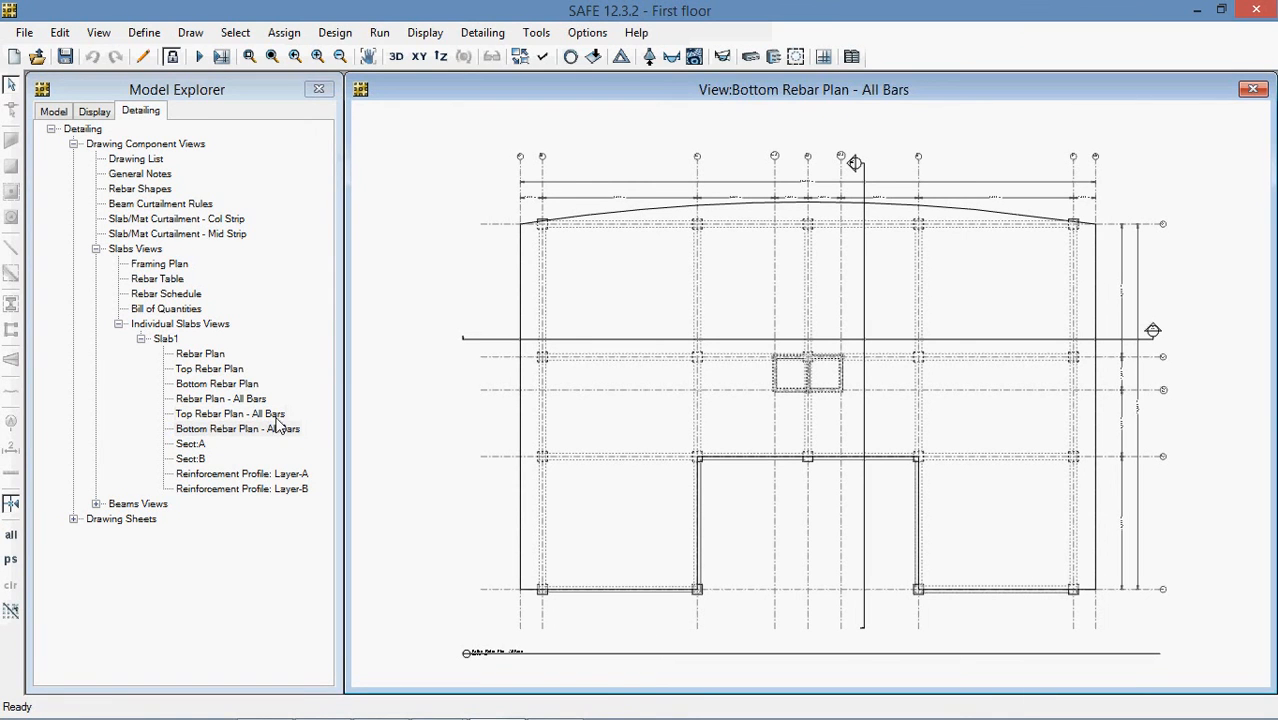
Step: Return to Slab1's Top Rebar Plan and examine the top bar marks and spacings around the columns
{"action": "left_click", "coordinate": [203, 370]}
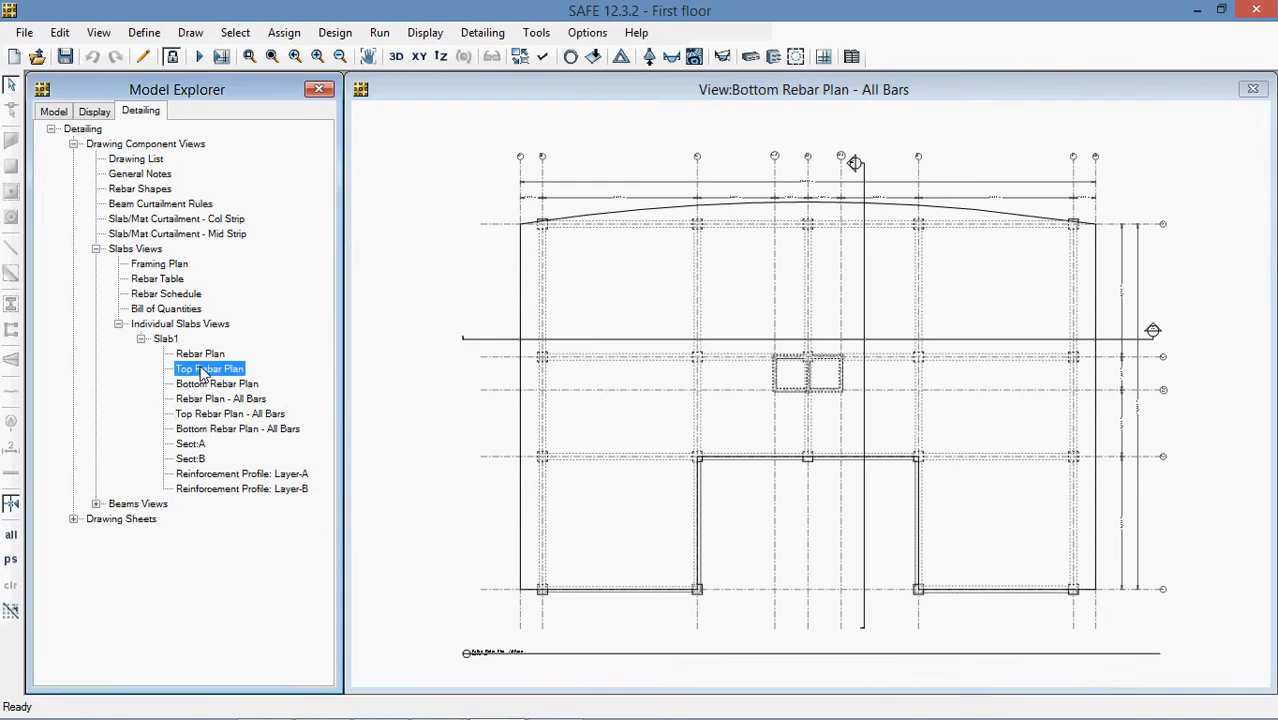
{"action": "double_click", "coordinate": [203, 370]}
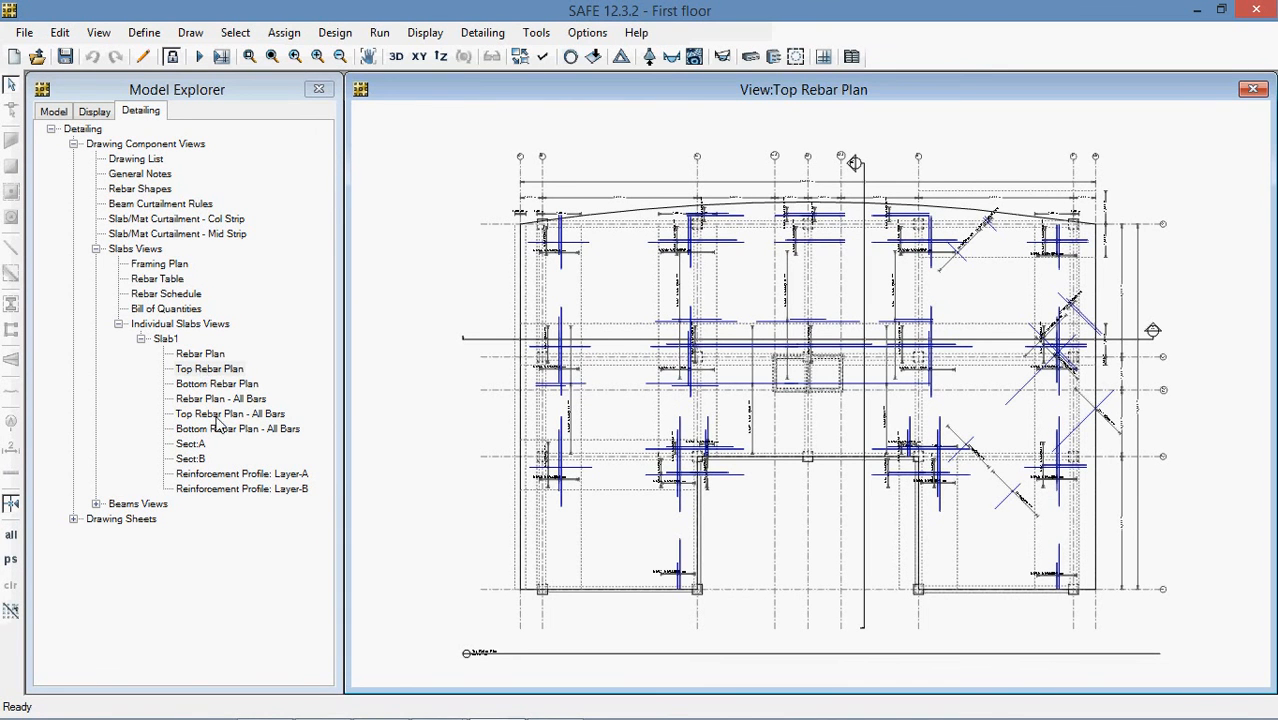
{"action": "scroll", "coordinate": [725, 288], "scroll_direction": "up", "scroll_amount": 5}
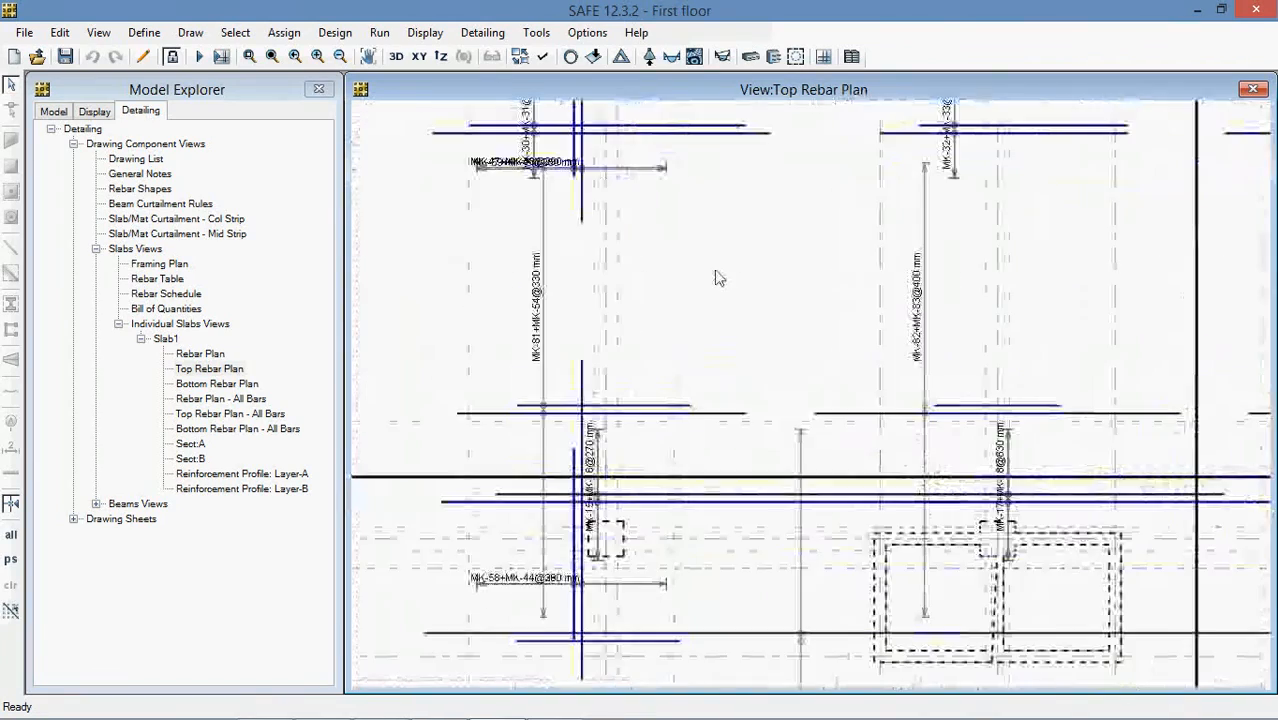
{"action": "middle_click_drag", "start_coordinate": [725, 303], "coordinate": [733, 374]}
{"action": "scroll", "coordinate": [727, 334], "scroll_direction": "up", "scroll_amount": 3}
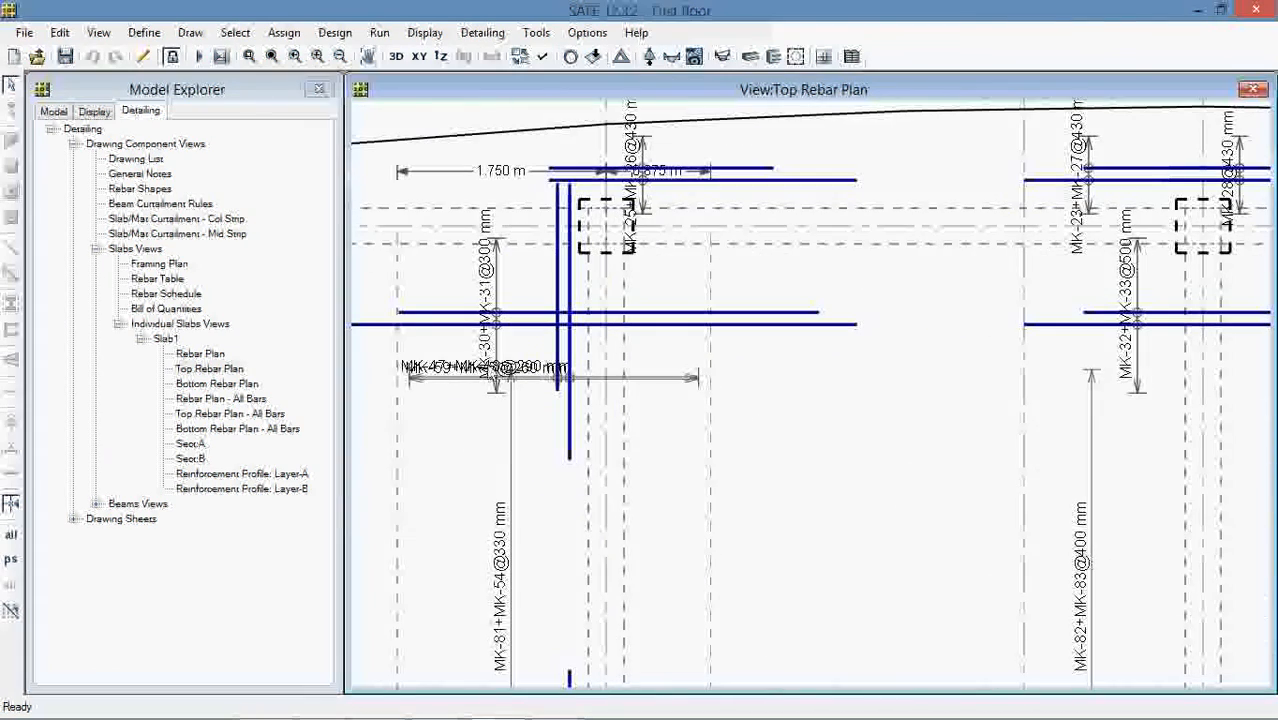
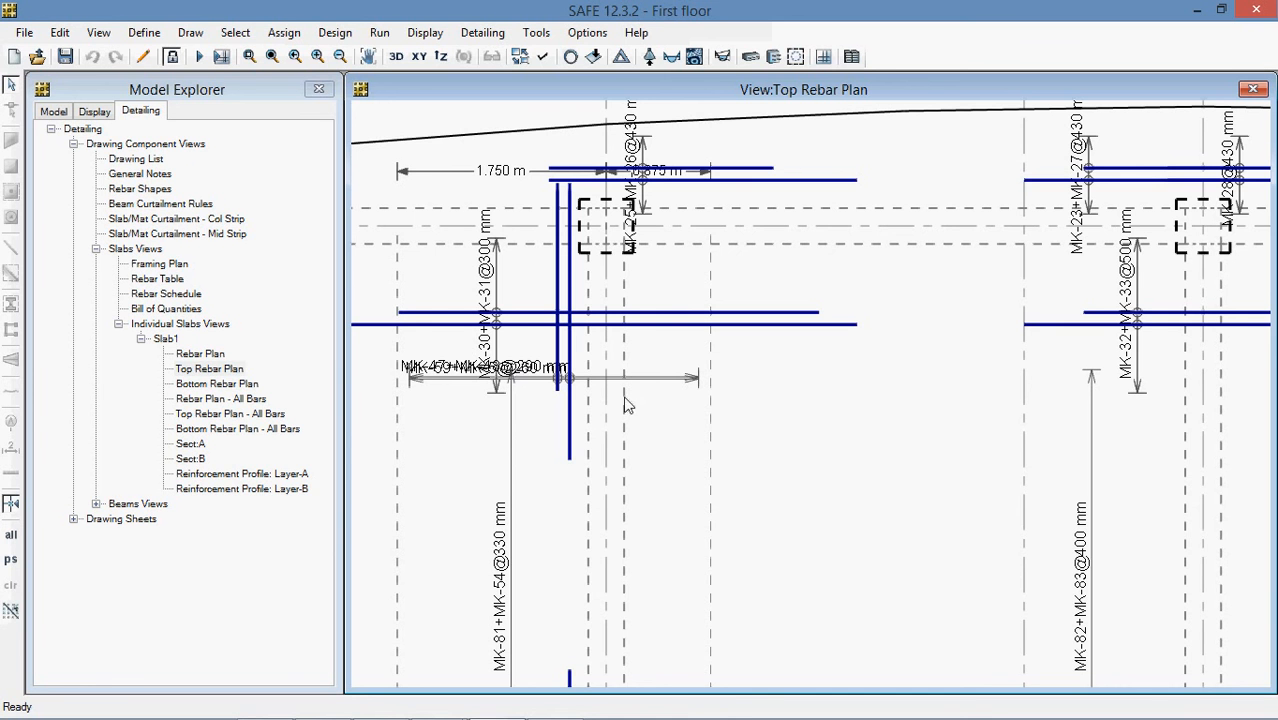
{"action": "scroll", "coordinate": [932, 352], "scroll_direction": "down", "scroll_amount": 1}
{"action": "scroll", "coordinate": [936, 349], "scroll_direction": "down", "scroll_amount": 3}
{"action": "middle_click_drag", "start_coordinate": [613, 569], "coordinate": [628, 467]}
{"action": "scroll", "coordinate": [380, 455], "scroll_direction": "down", "scroll_amount": 1}
Step: Examine the Slab1 cross-sections Sect:A and Sect:B
{"action": "left_click", "coordinate": [245, 473]}
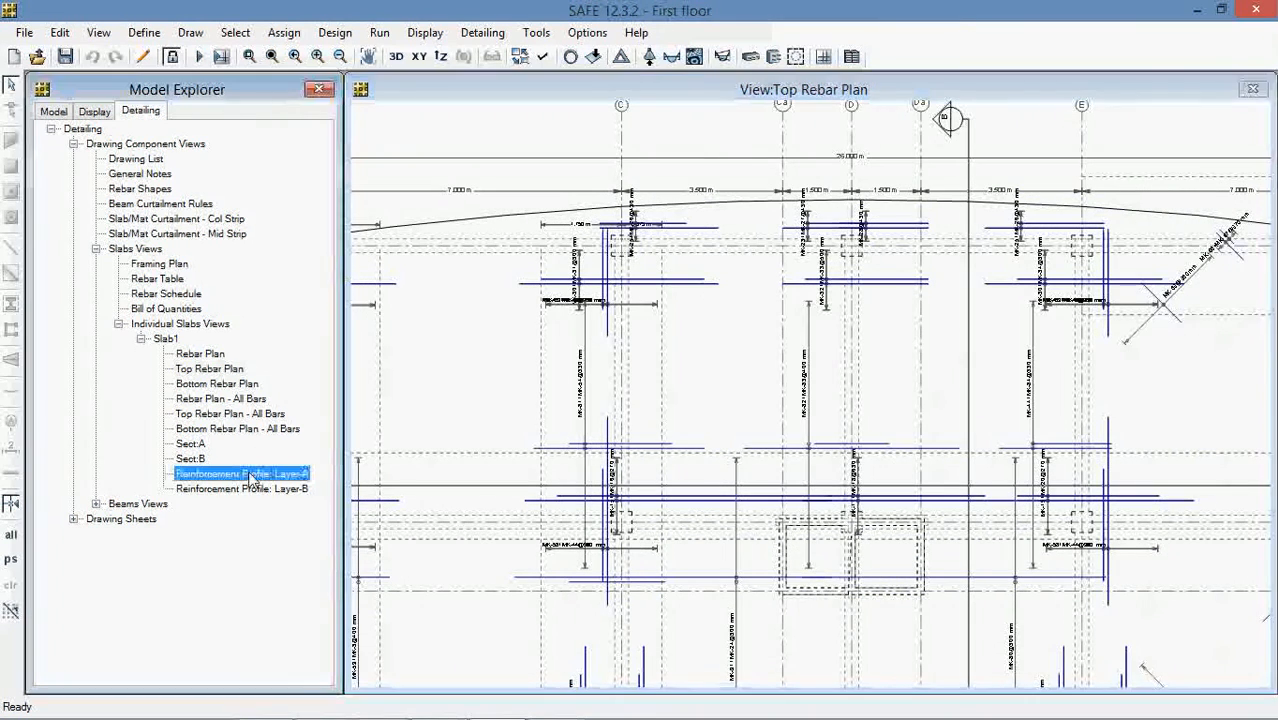
{"action": "double_click", "coordinate": [190, 443]}
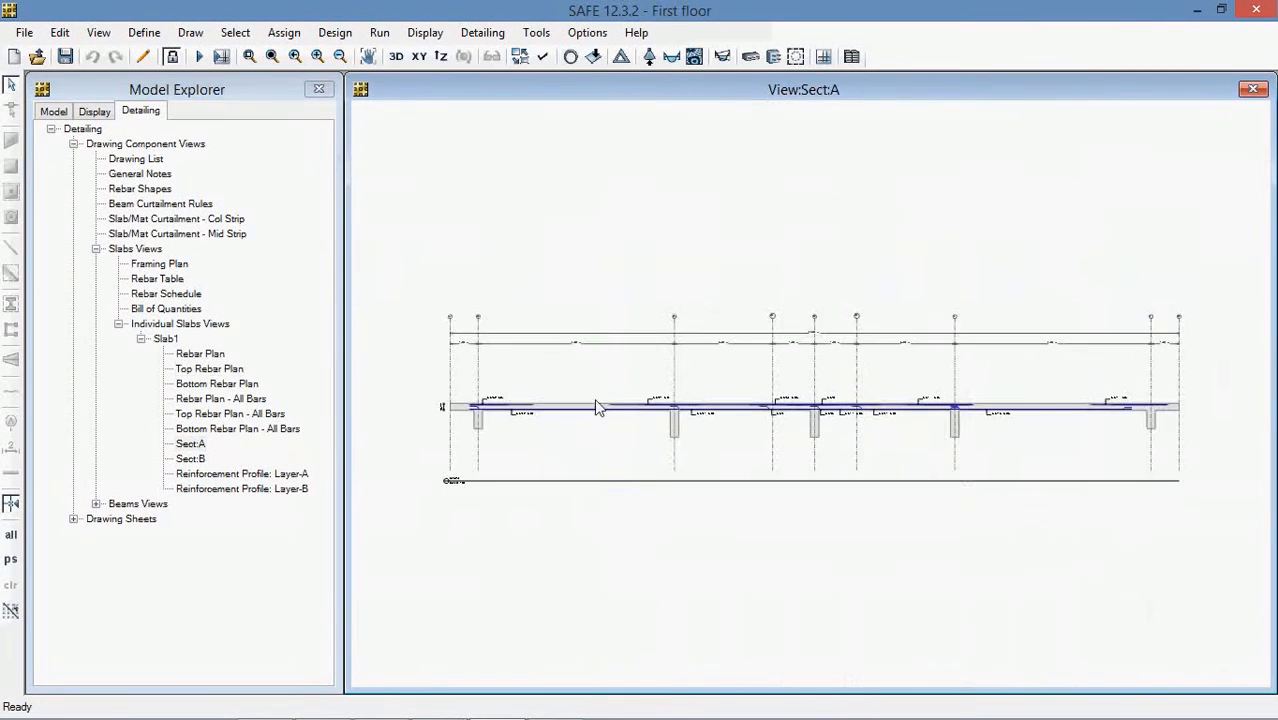
{"action": "scroll", "coordinate": [700, 405], "scroll_direction": "up", "scroll_amount": 2}
{"action": "scroll", "coordinate": [709, 408], "scroll_direction": "up", "scroll_amount": 2}
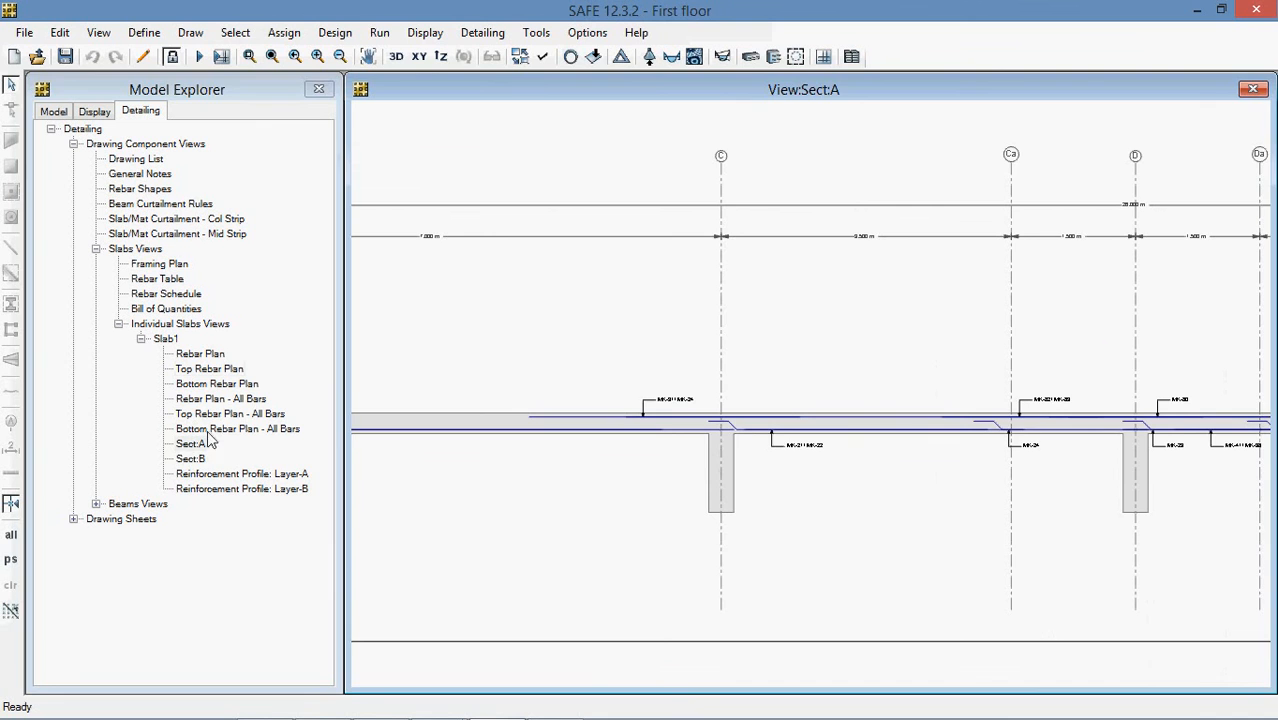
{"action": "double_click", "coordinate": [192, 459]}
{"action": "scroll", "coordinate": [841, 464], "scroll_direction": "up", "scroll_amount": 2}
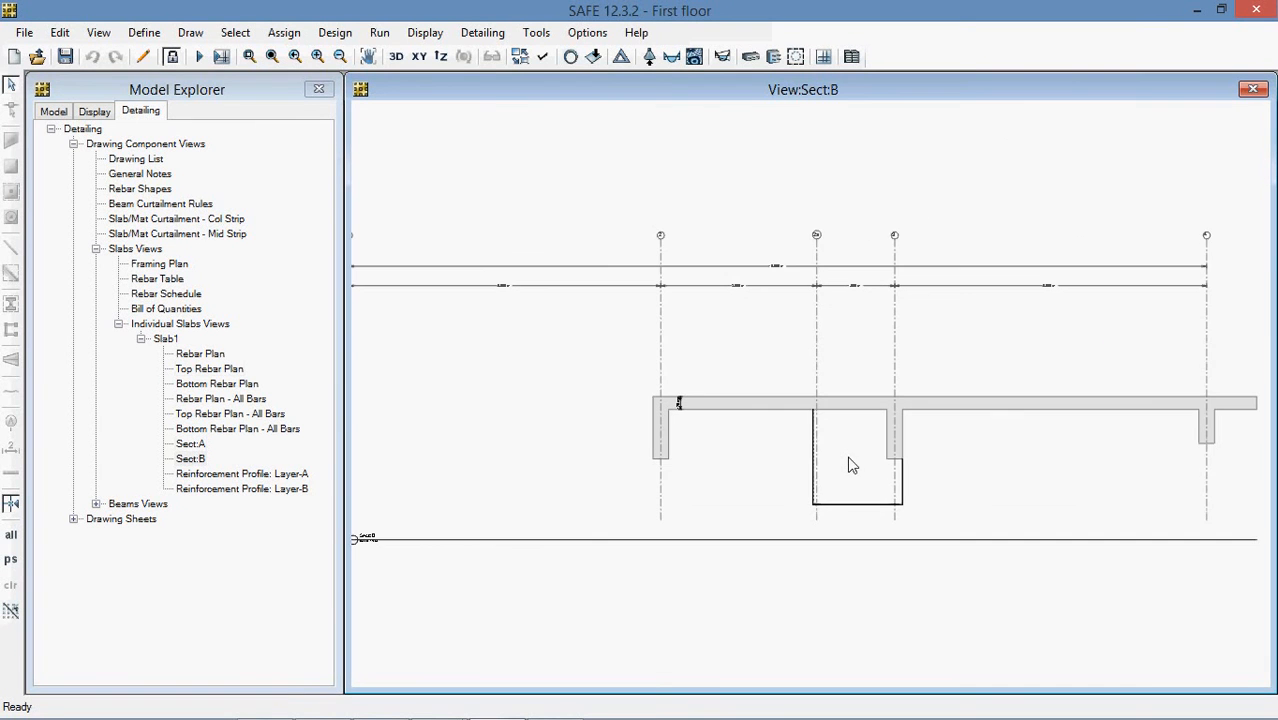
{"action": "scroll", "coordinate": [548, 438], "scroll_direction": "down", "scroll_amount": 3}
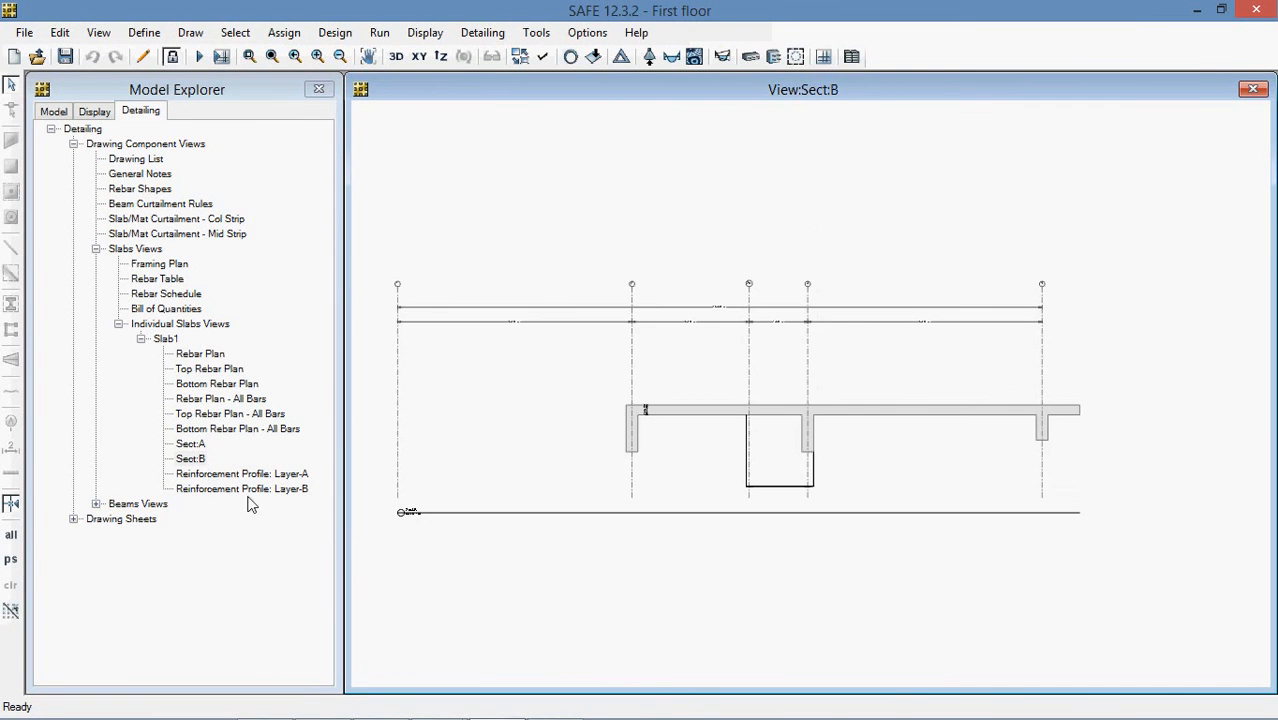
Step: Collapse the slab and beam views in the detailing tree and open the Framing Plan under the Slab Framing Plan drawing sheet
{"action": "left_click", "coordinate": [95, 505]}
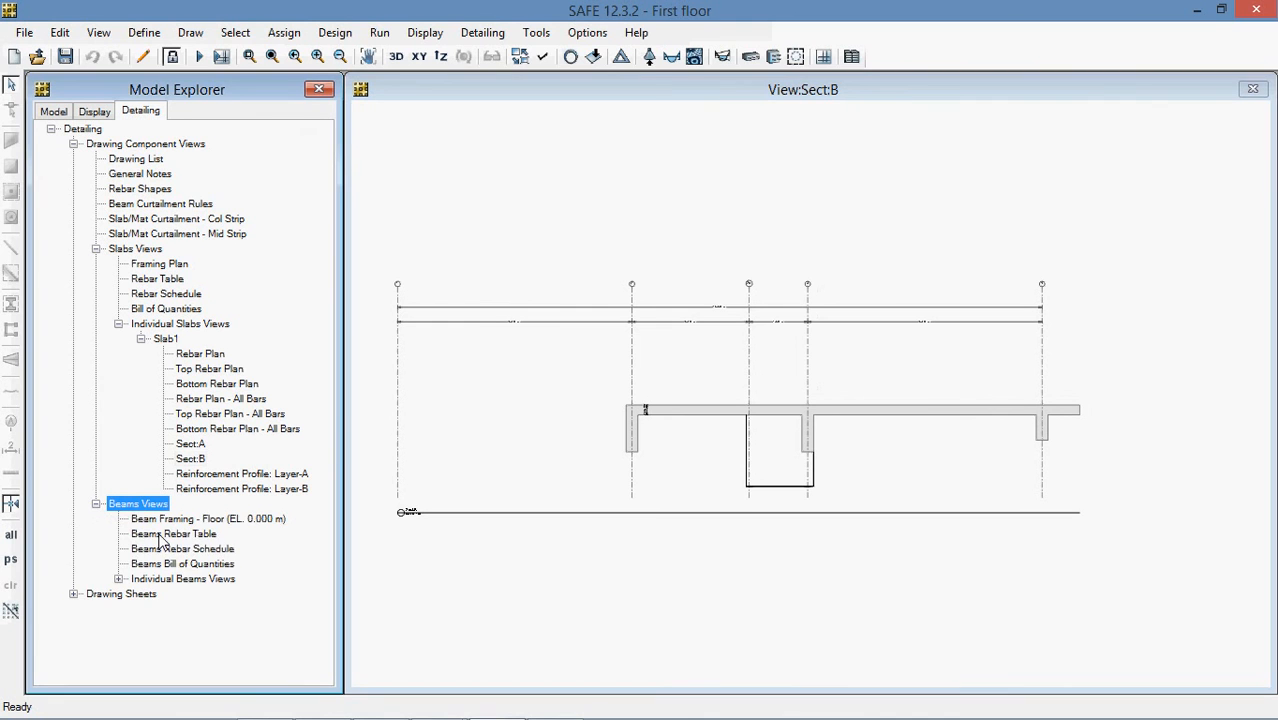
{"action": "left_click", "coordinate": [96, 504]}
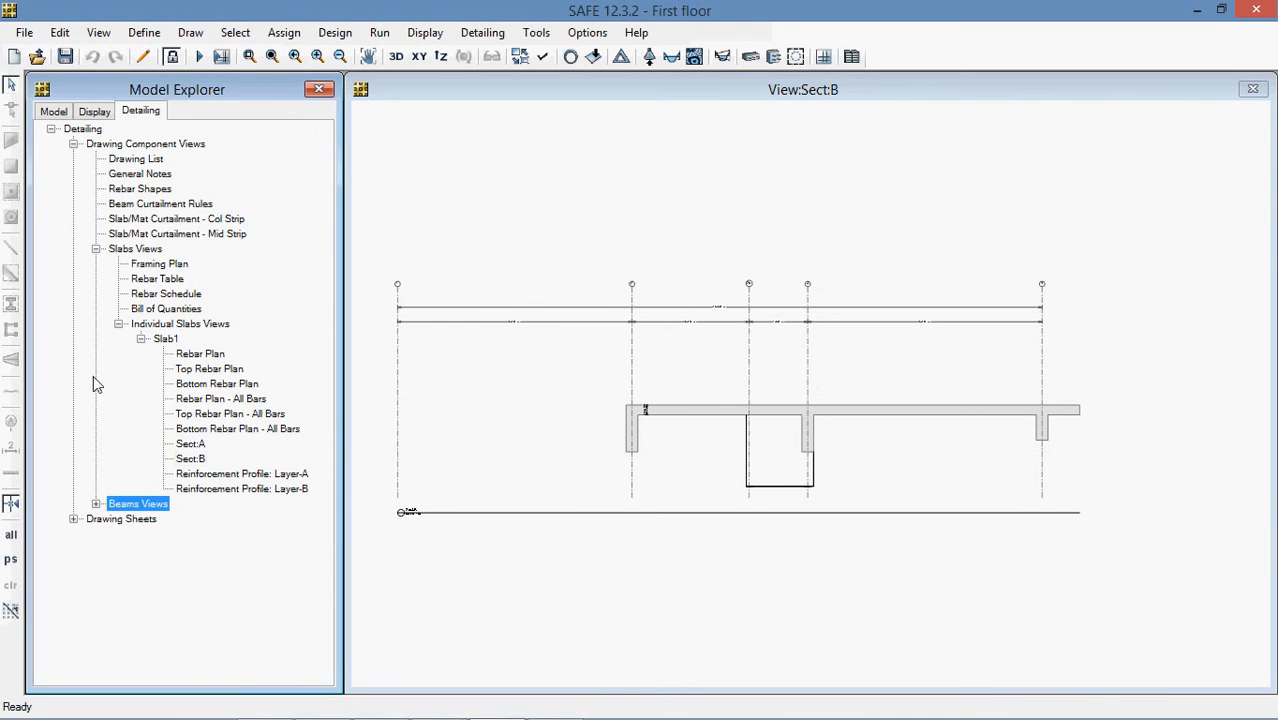
{"action": "left_click", "coordinate": [96, 248]}
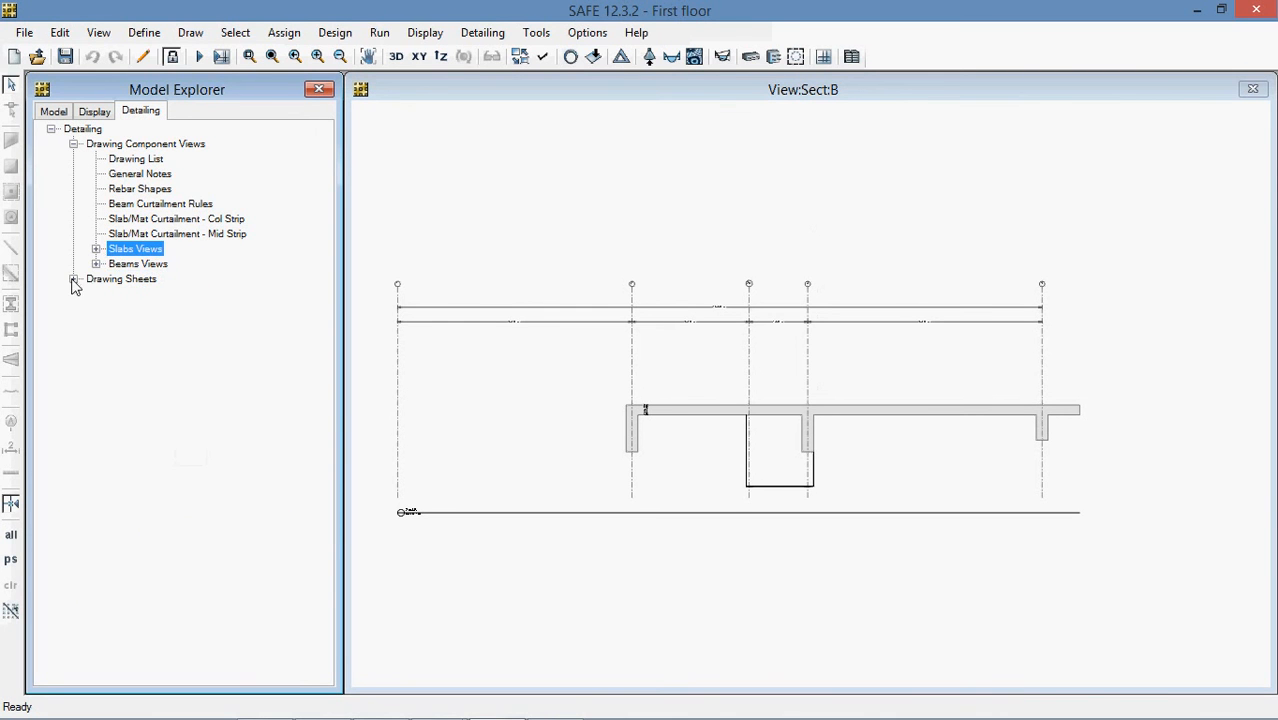
{"action": "left_click", "coordinate": [73, 280]}
{"action": "left_click", "coordinate": [96, 324]}
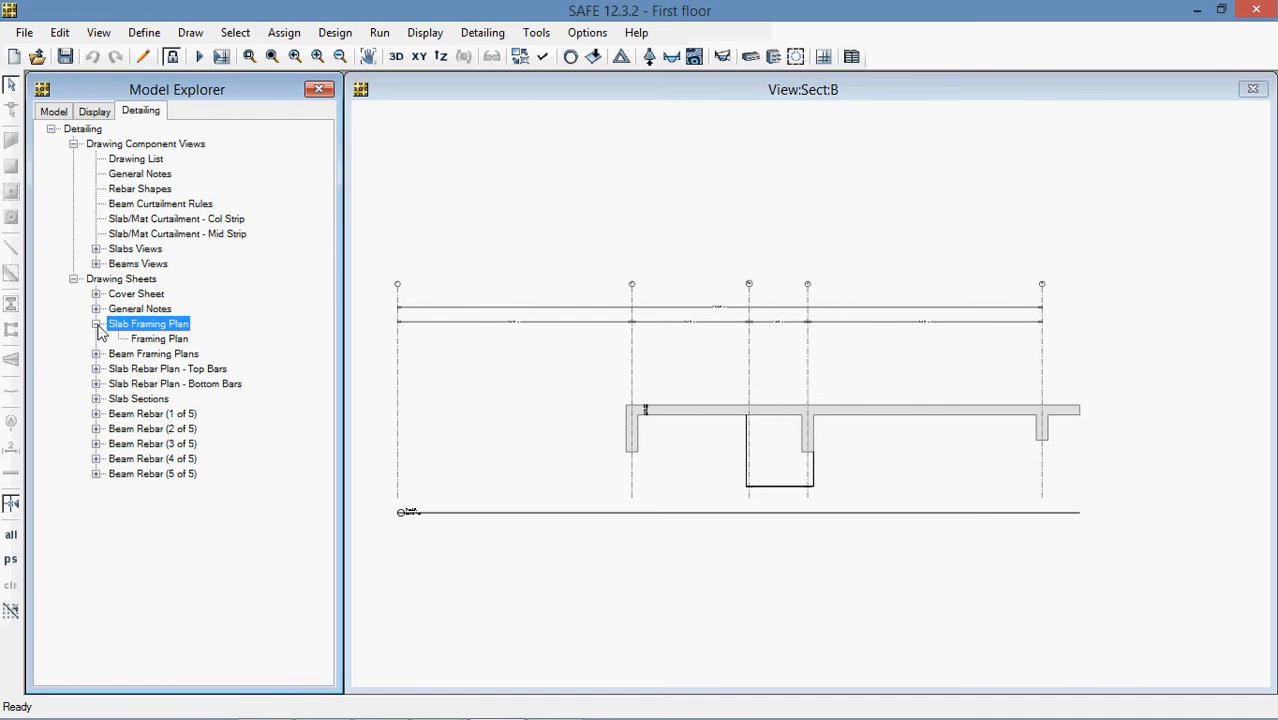
{"action": "double_click", "coordinate": [170, 340]}
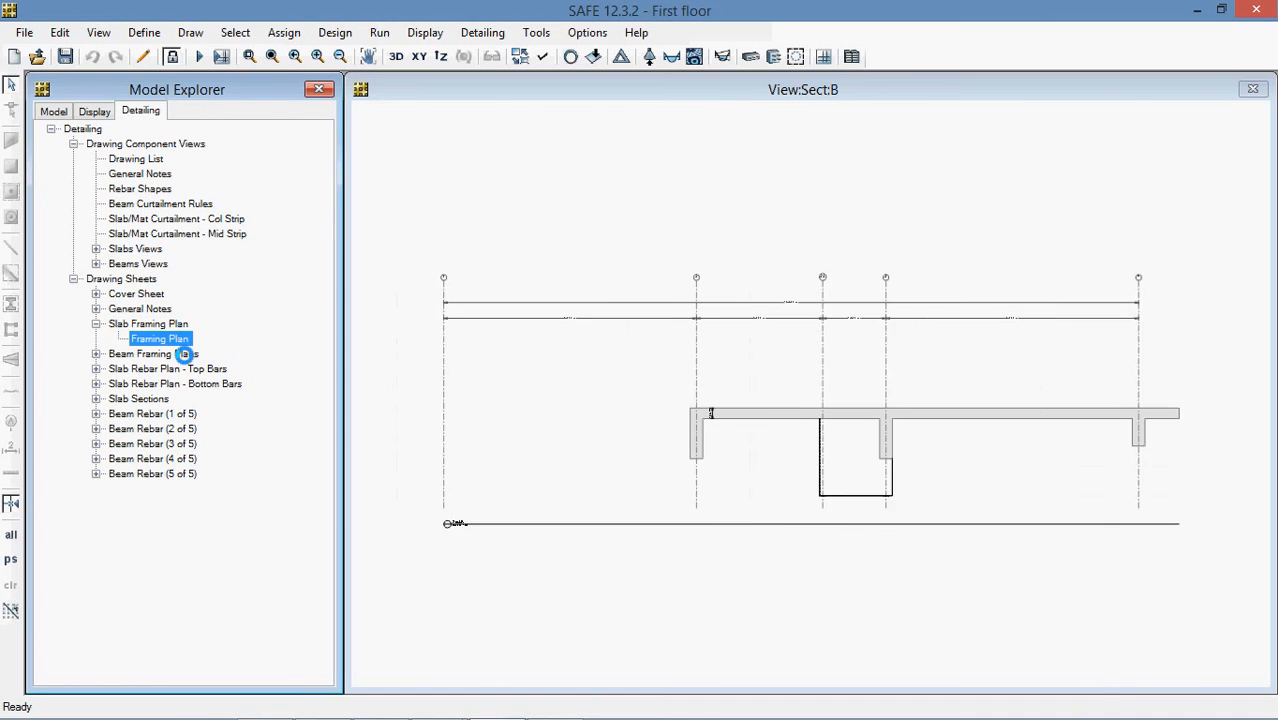
Step: Examine the Slab Framing Plan sheet, then the Slab Rebar Plan sheets for top bars and bottom bars
{"action": "scroll", "coordinate": [593, 388], "scroll_direction": "up", "scroll_amount": 3}
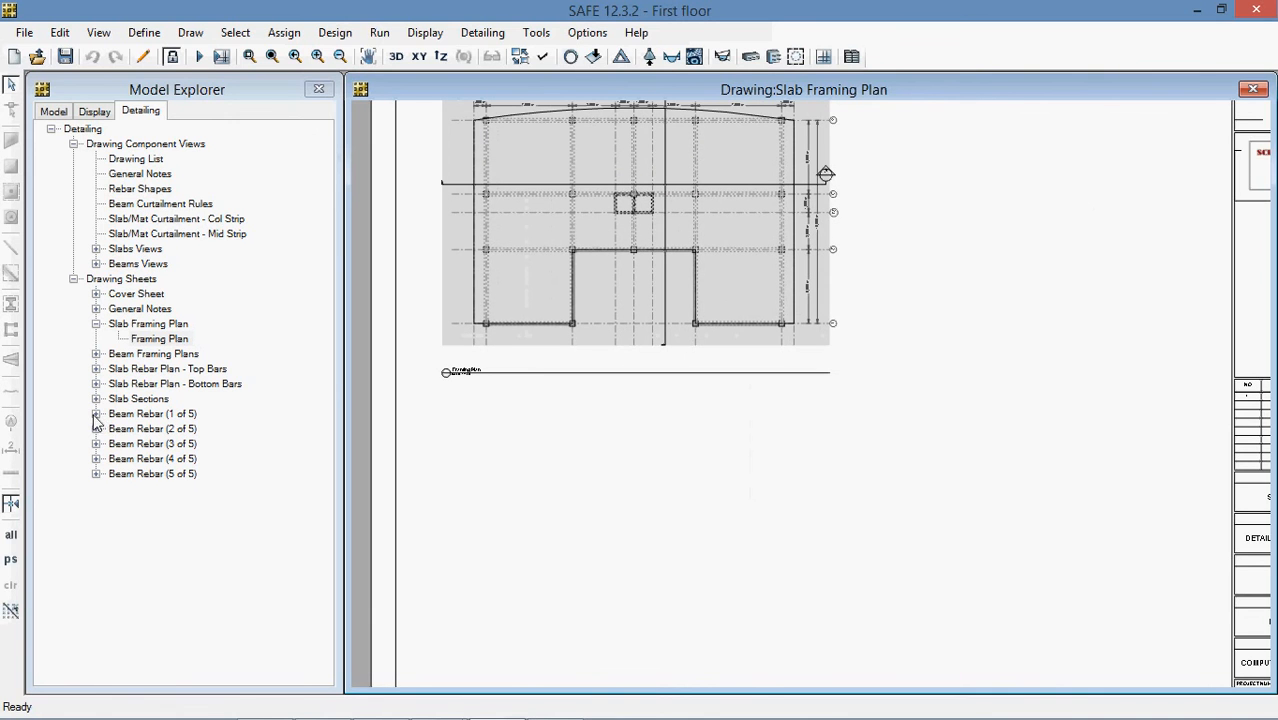
{"action": "double_click", "coordinate": [186, 370]}
{"action": "scroll", "coordinate": [720, 330], "scroll_direction": "up", "scroll_amount": 5}
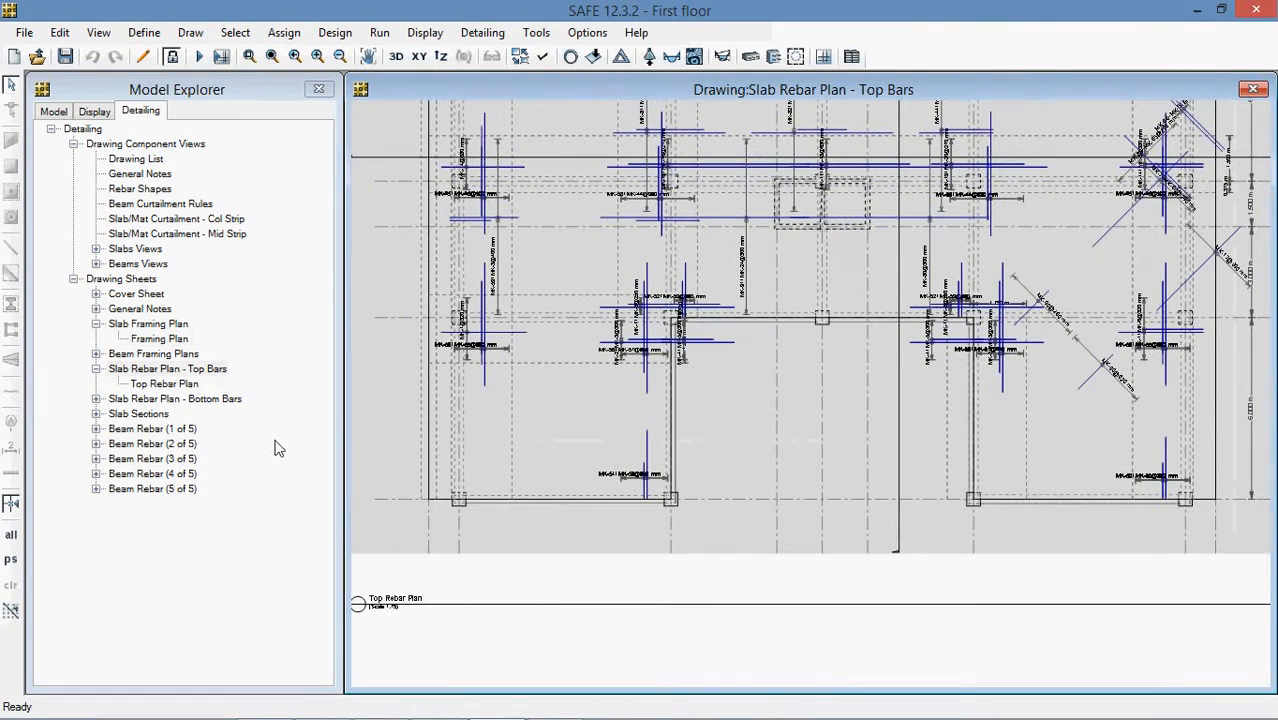
{"action": "double_click", "coordinate": [166, 400]}
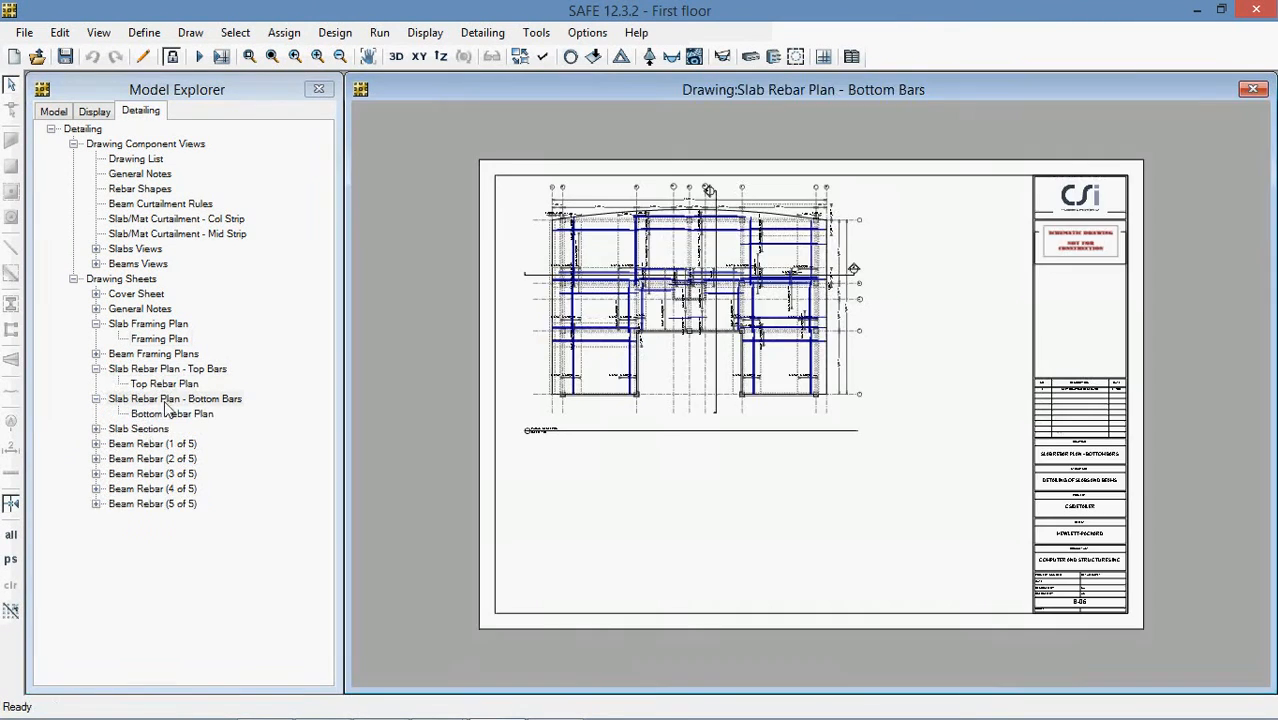
Step: View the Beam Rebar (1 of 5) sheet with CB1:Sect:A highlighted, then return to the Slab Framing Plan sheet and collapse the beam sheet's view list
{"action": "left_click", "coordinate": [116, 445]}
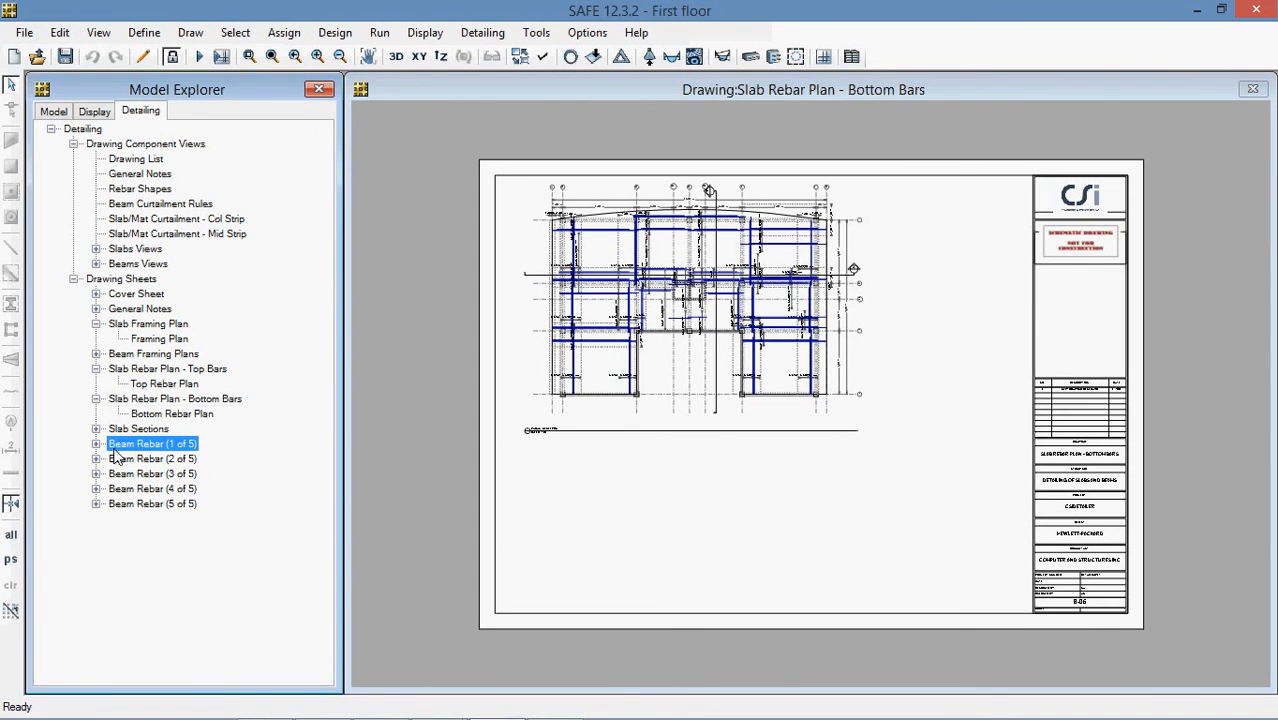
{"action": "left_click", "coordinate": [96, 444]}
{"action": "double_click", "coordinate": [158, 460]}
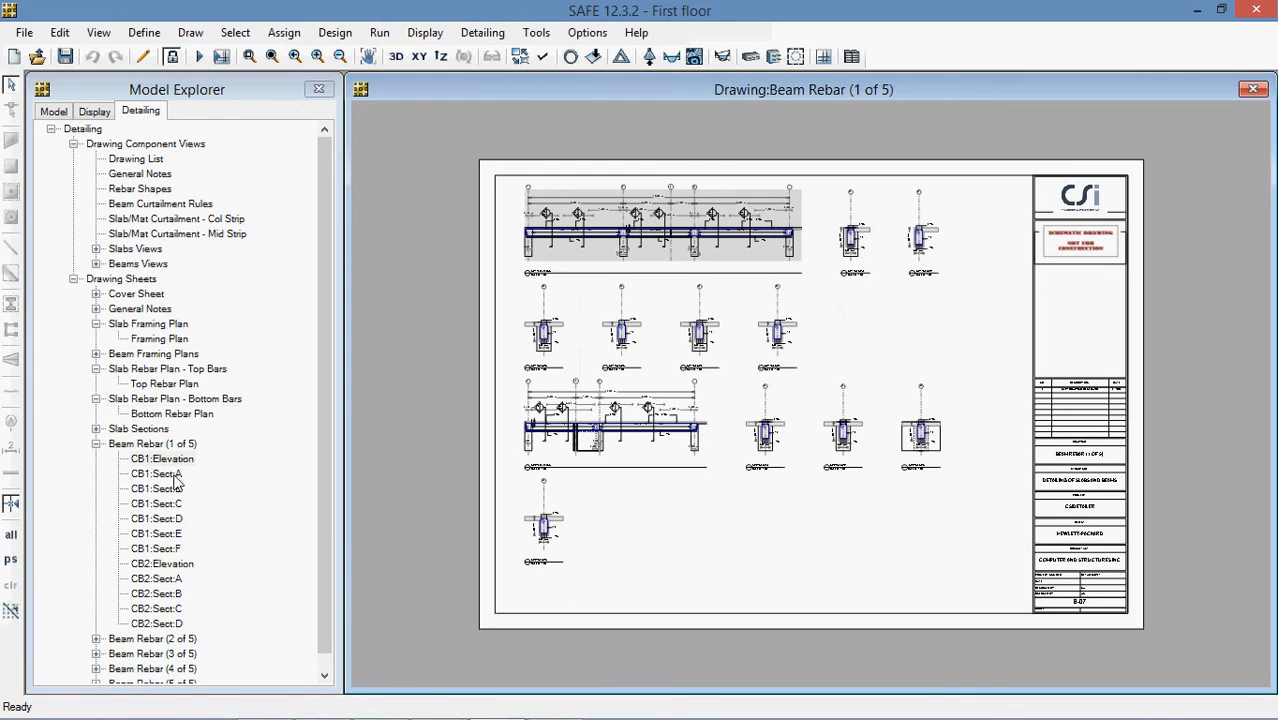
{"action": "left_click", "coordinate": [175, 476]}
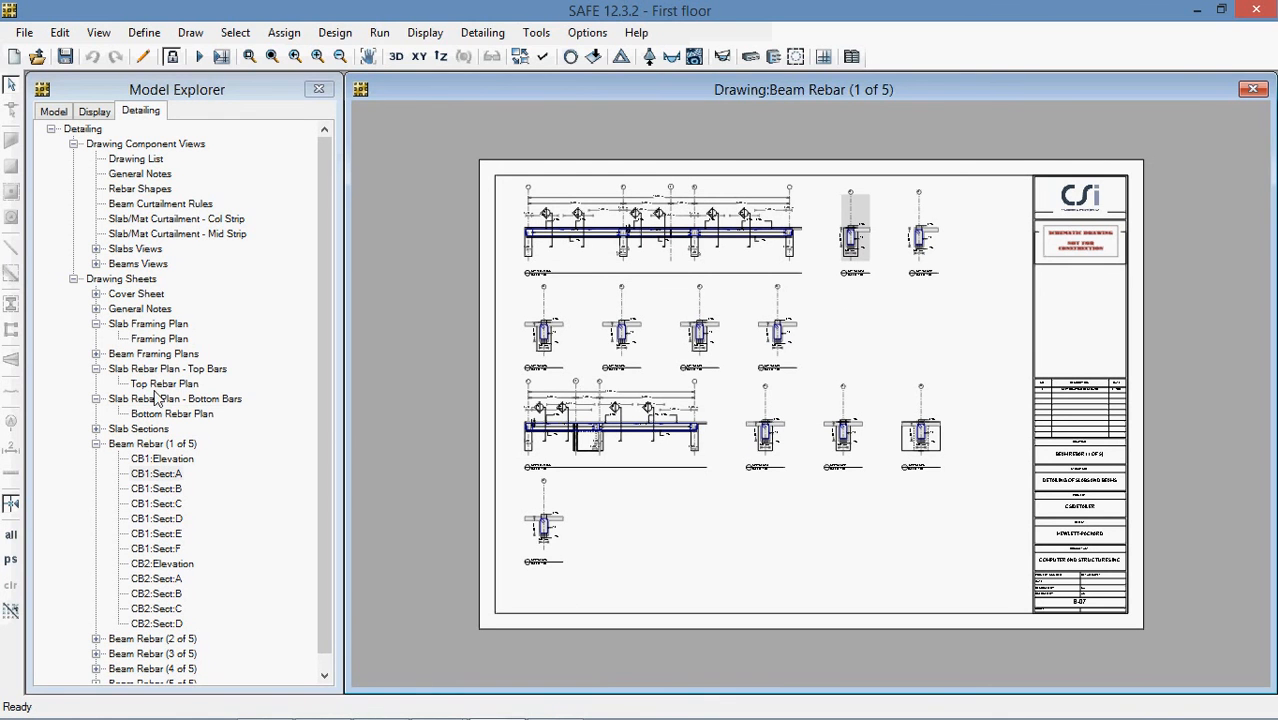
{"action": "double_click", "coordinate": [157, 323]}
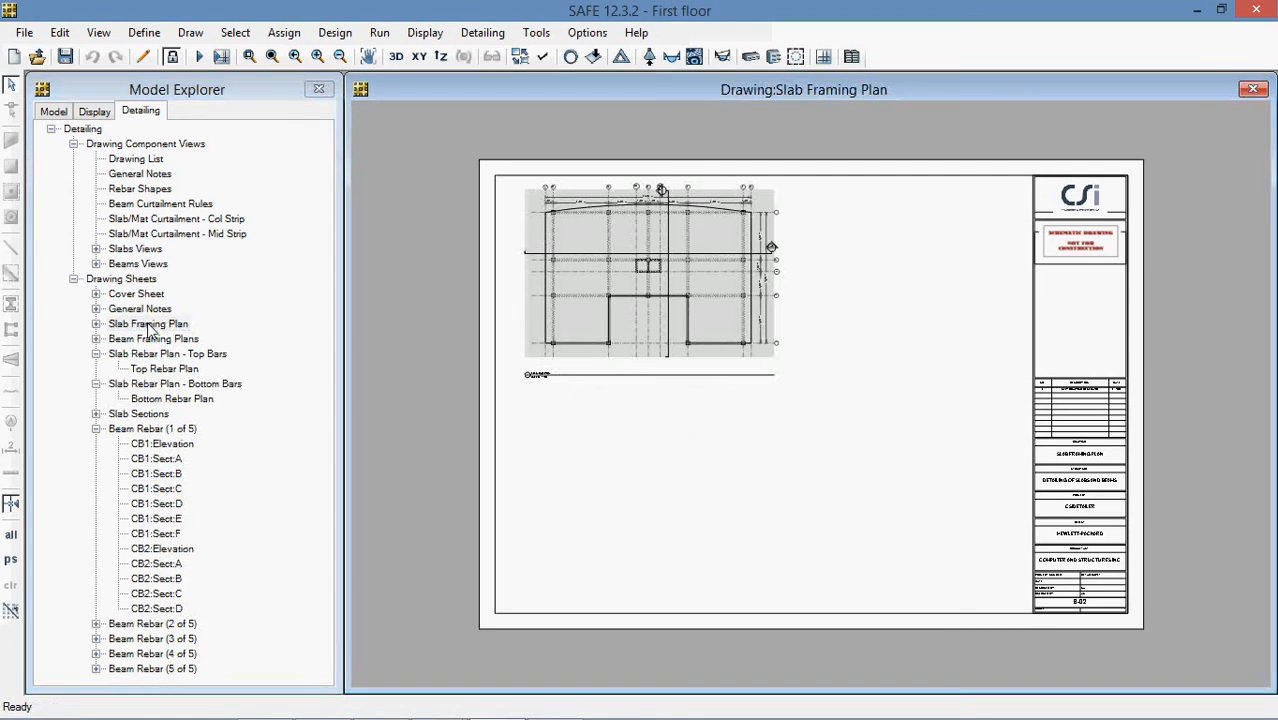
{"action": "left_click", "coordinate": [96, 428]}
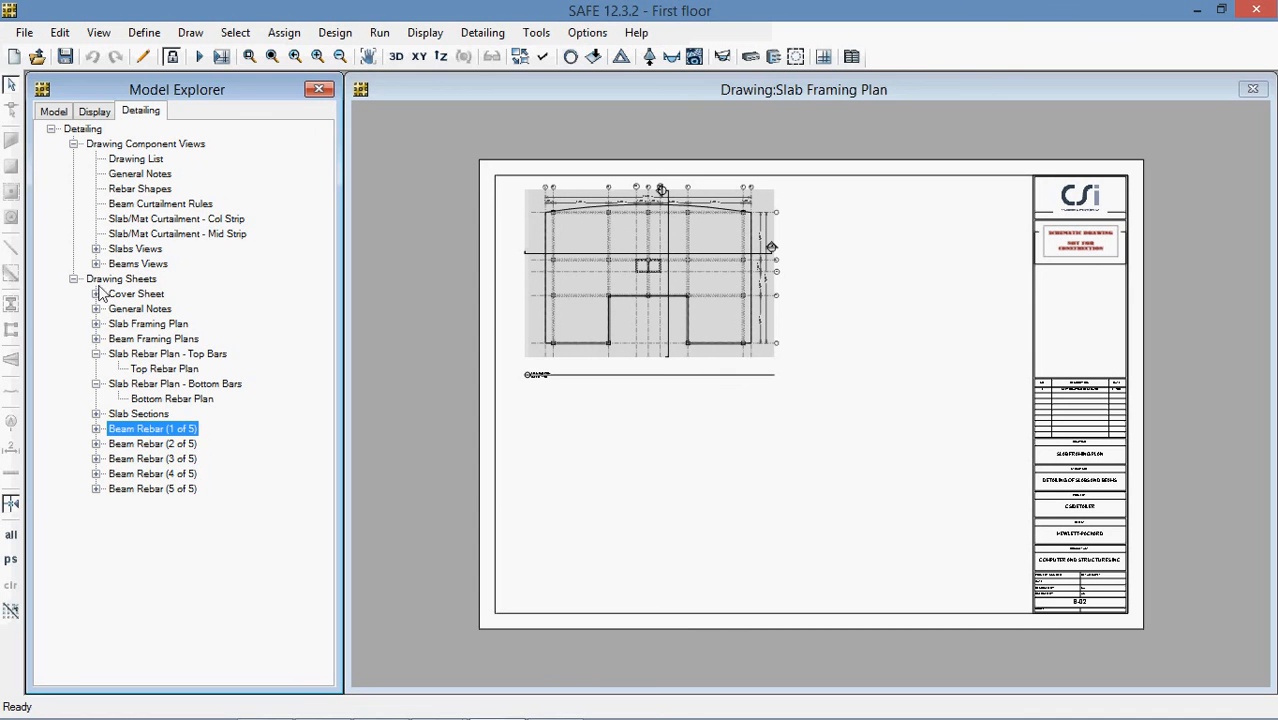
Step: Open the Beam Framing Plans sheet and examine the beam labels along the grid lines and around the central opening
{"action": "double_click", "coordinate": [153, 340]}
{"action": "scroll", "coordinate": [640, 285], "scroll_direction": "up", "scroll_amount": 6}
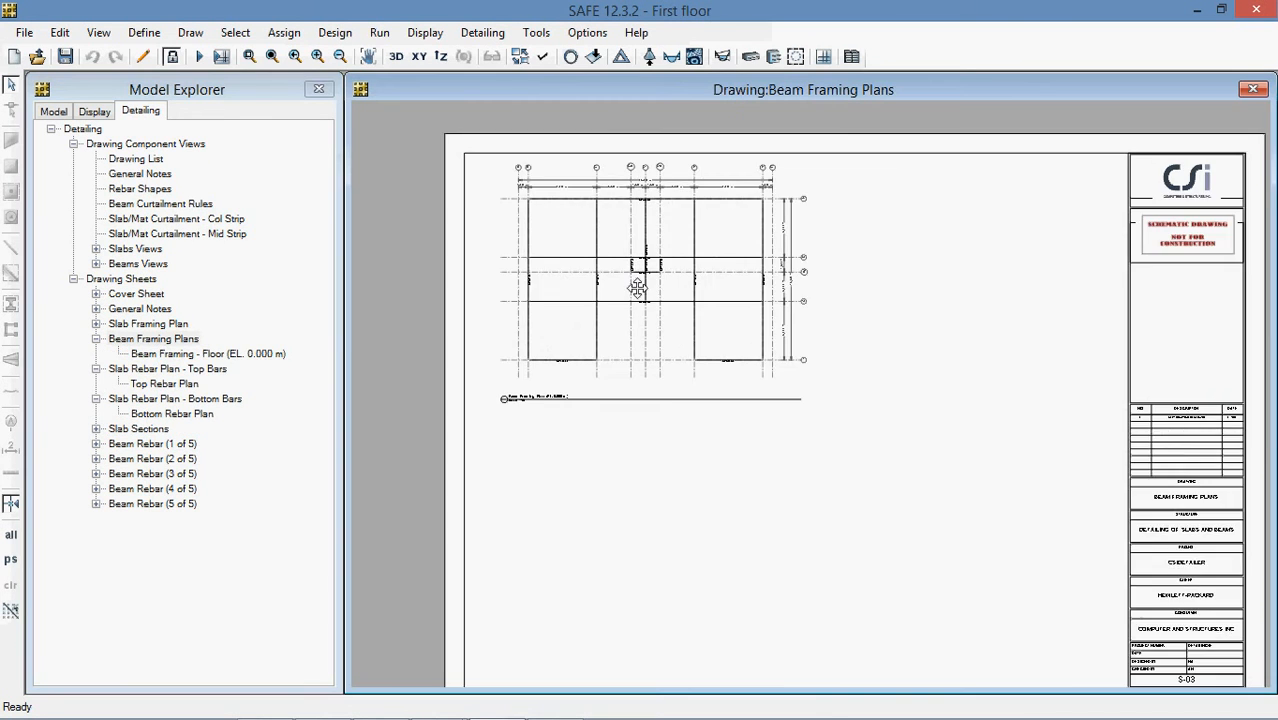
{"action": "mouse_move", "coordinate": [602, 295]}
{"action": "middle_mouse_down"}
{"action": "mouse_move", "coordinate": [676, 360]}
{"action": "mouse_move", "coordinate": [738, 336]}
{"action": "middle_mouse_up"}
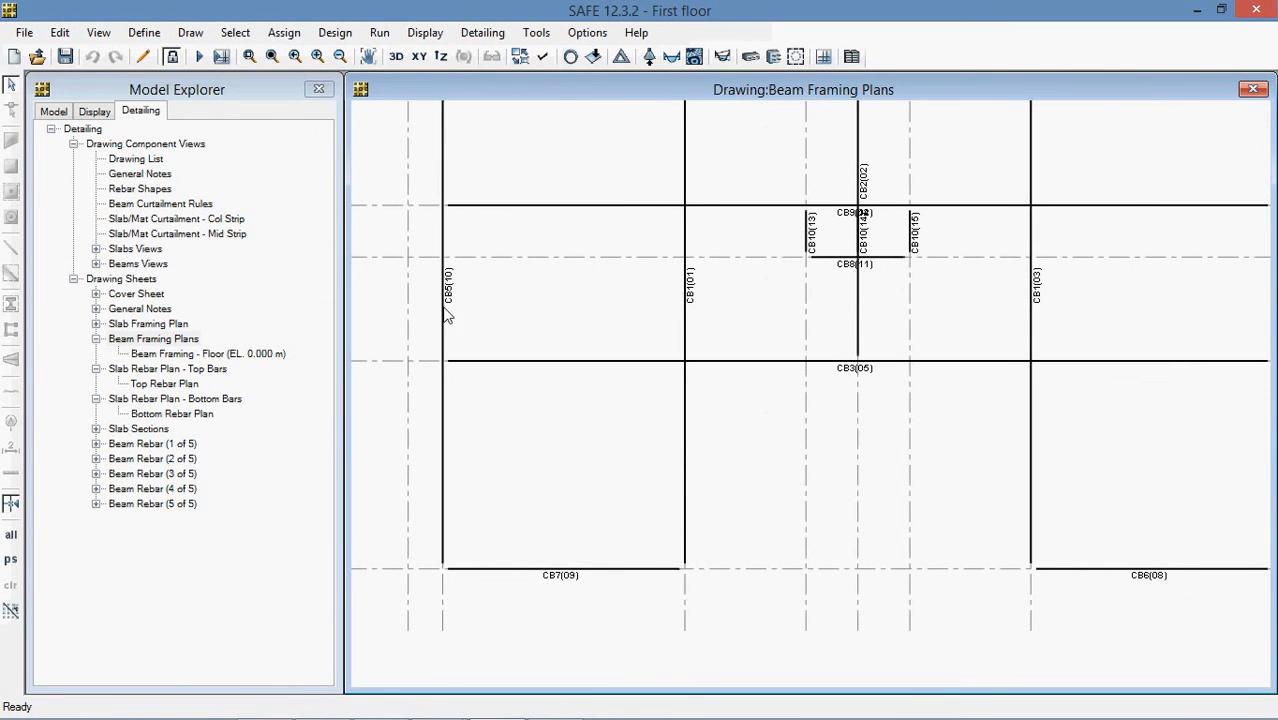
{"action": "mouse_move", "coordinate": [1050, 316]}
{"action": "middle_mouse_down"}
{"action": "mouse_move", "coordinate": [808, 345]}
{"action": "mouse_move", "coordinate": [513, 349]}
{"action": "middle_mouse_up"}
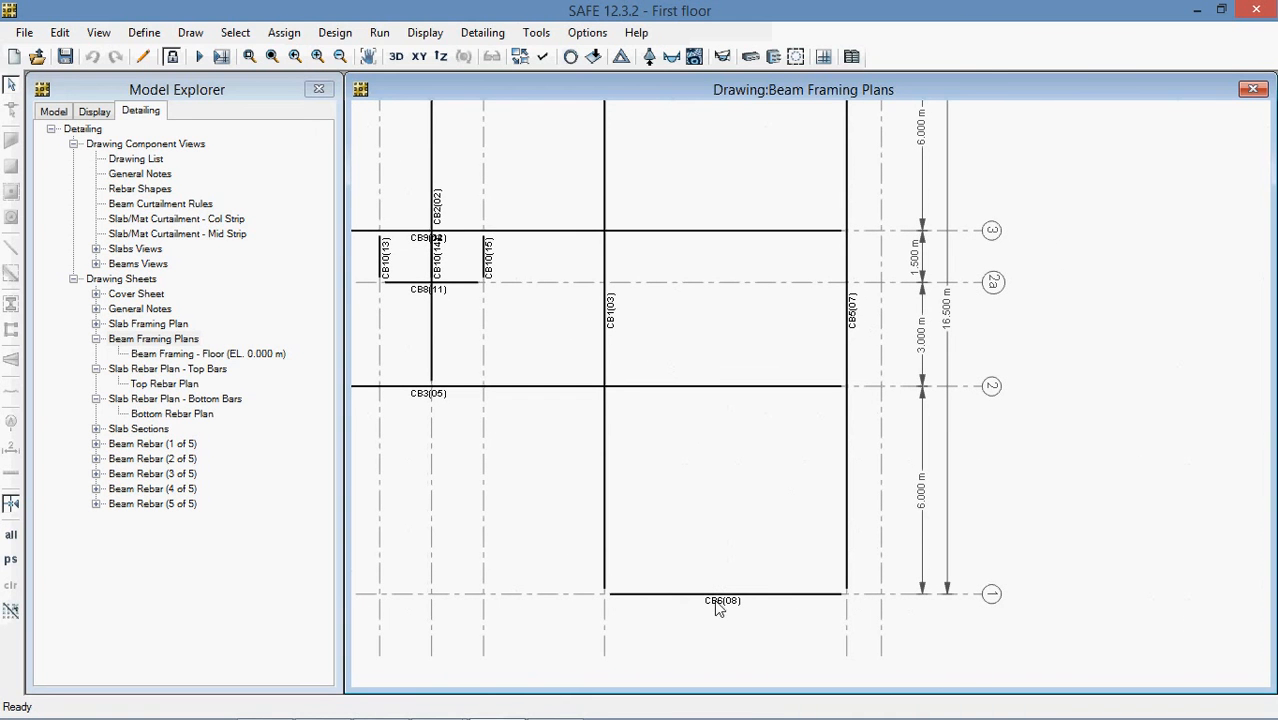
{"action": "scroll", "coordinate": [730, 614], "scroll_direction": "down", "scroll_amount": 3}
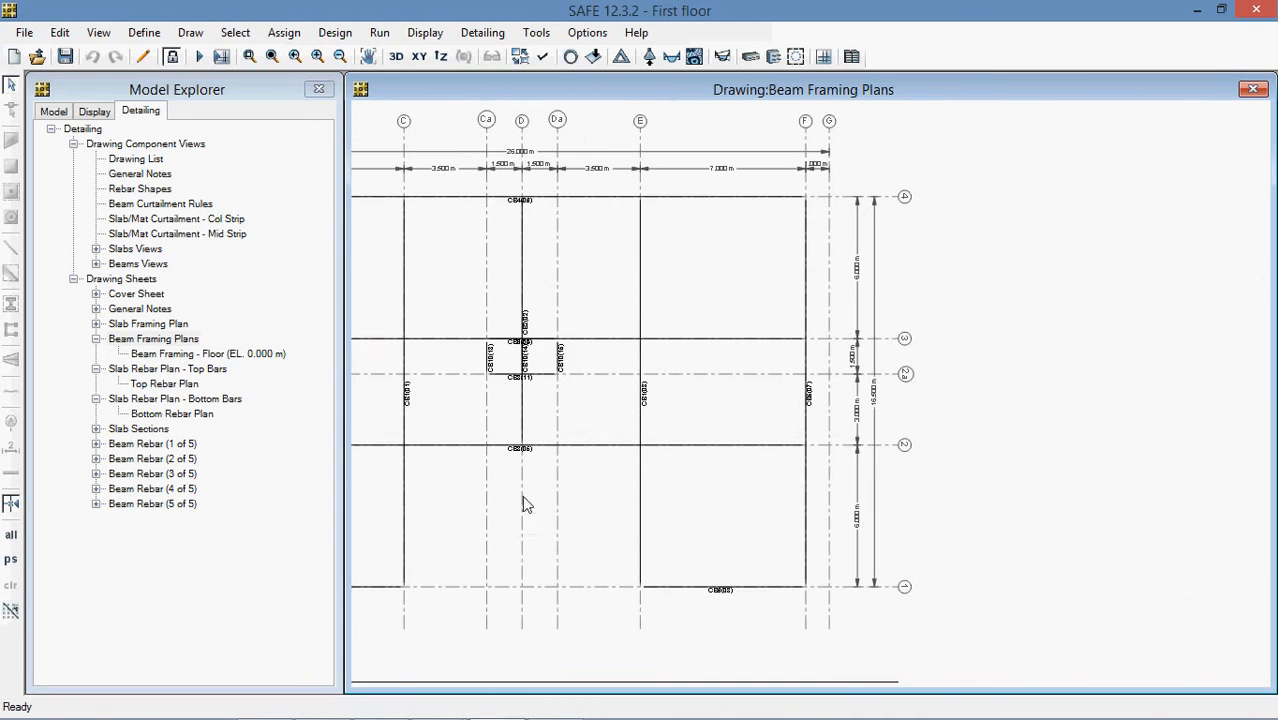
{"action": "scroll", "coordinate": [724, 409], "scroll_direction": "up", "scroll_amount": 3}
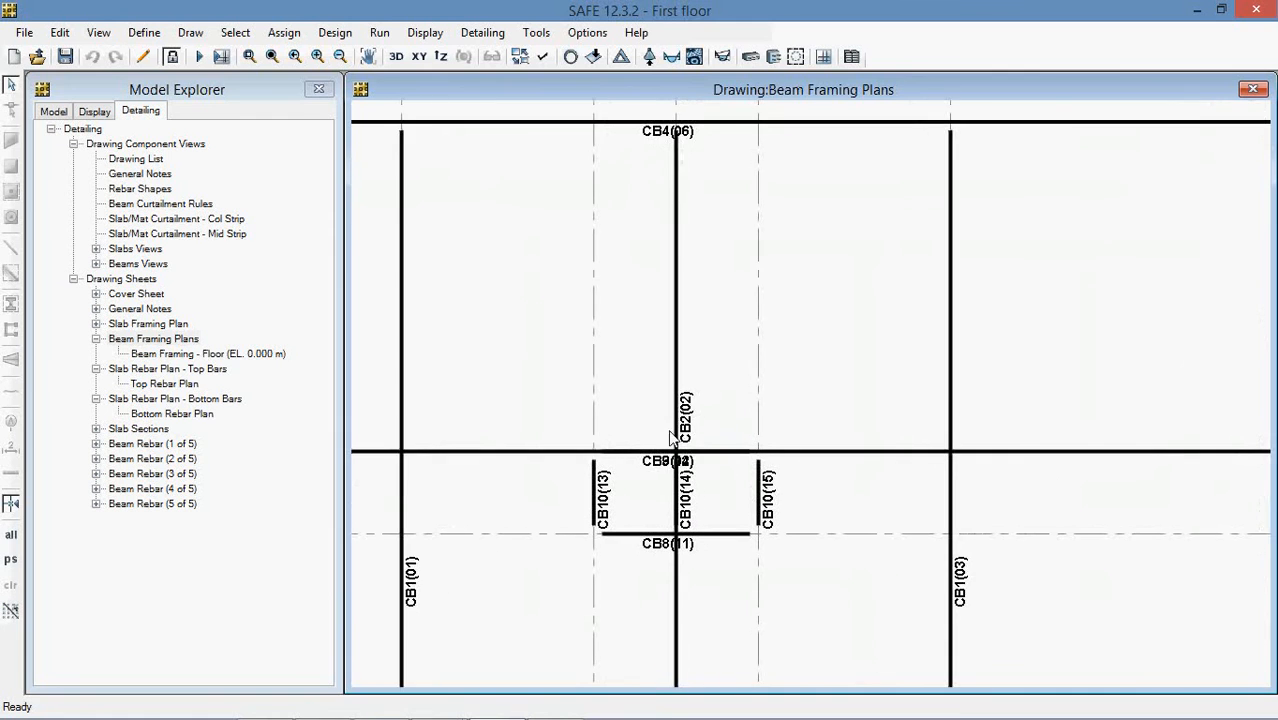
{"action": "scroll", "coordinate": [690, 430], "scroll_direction": "down", "scroll_amount": 1}
Step: Open the Beam Rebar (1 of 5) sheet and examine the bar callouts and section marks in the CB1 elevation
{"action": "left_click", "coordinate": [96, 444]}
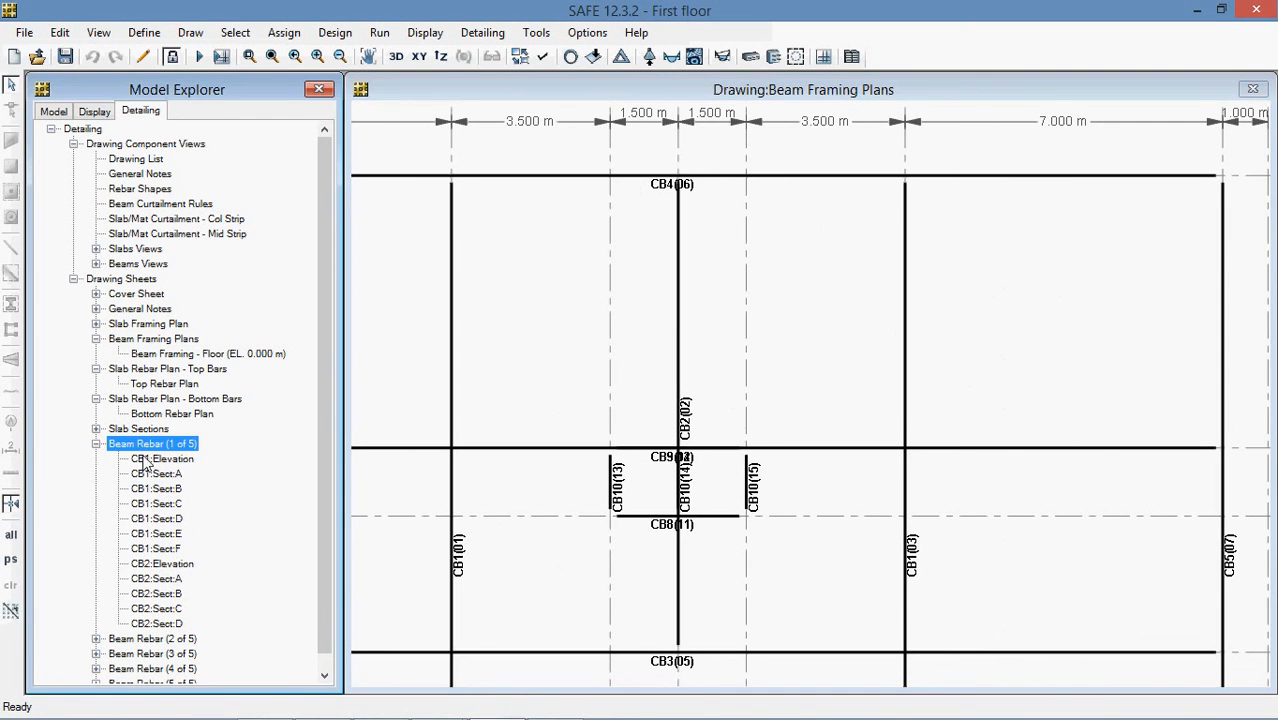
{"action": "double_click", "coordinate": [146, 449]}
{"action": "scroll", "coordinate": [836, 228], "scroll_direction": "up", "scroll_amount": 4}
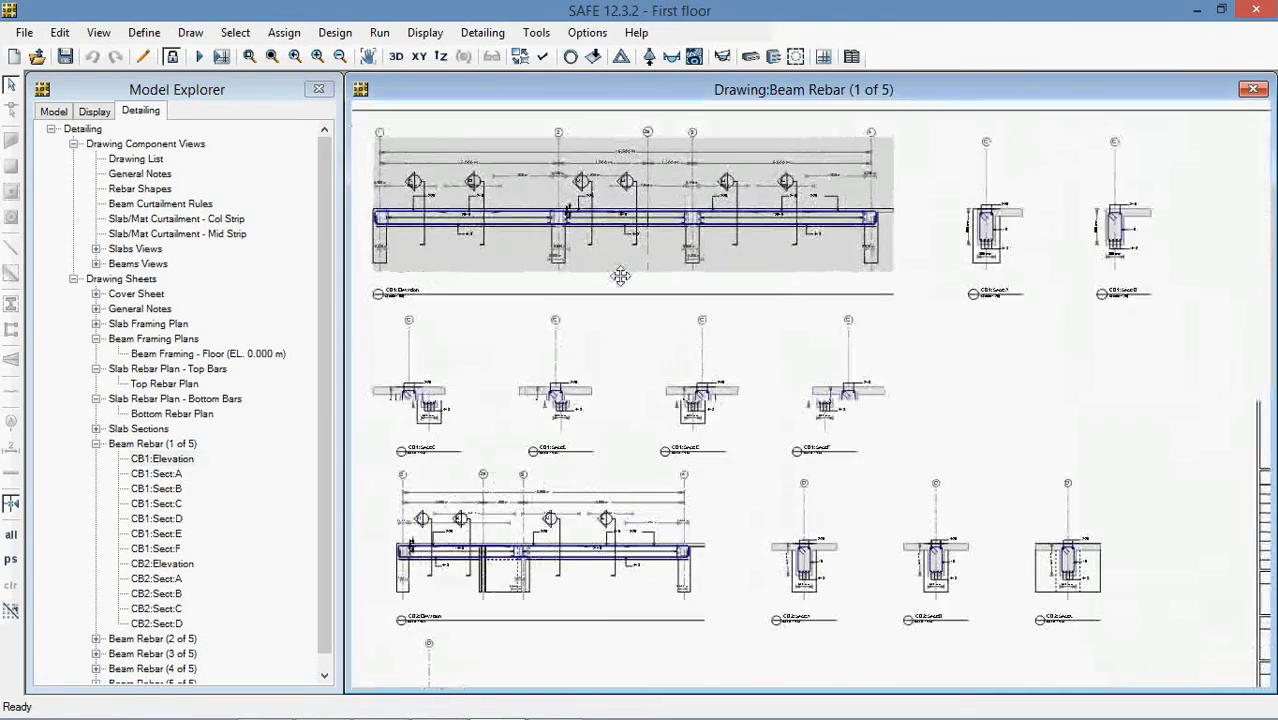
{"action": "middle_click_drag", "start_coordinate": [619, 275], "coordinate": [799, 373]}
{"action": "scroll", "coordinate": [673, 362], "scroll_direction": "up", "scroll_amount": 3}
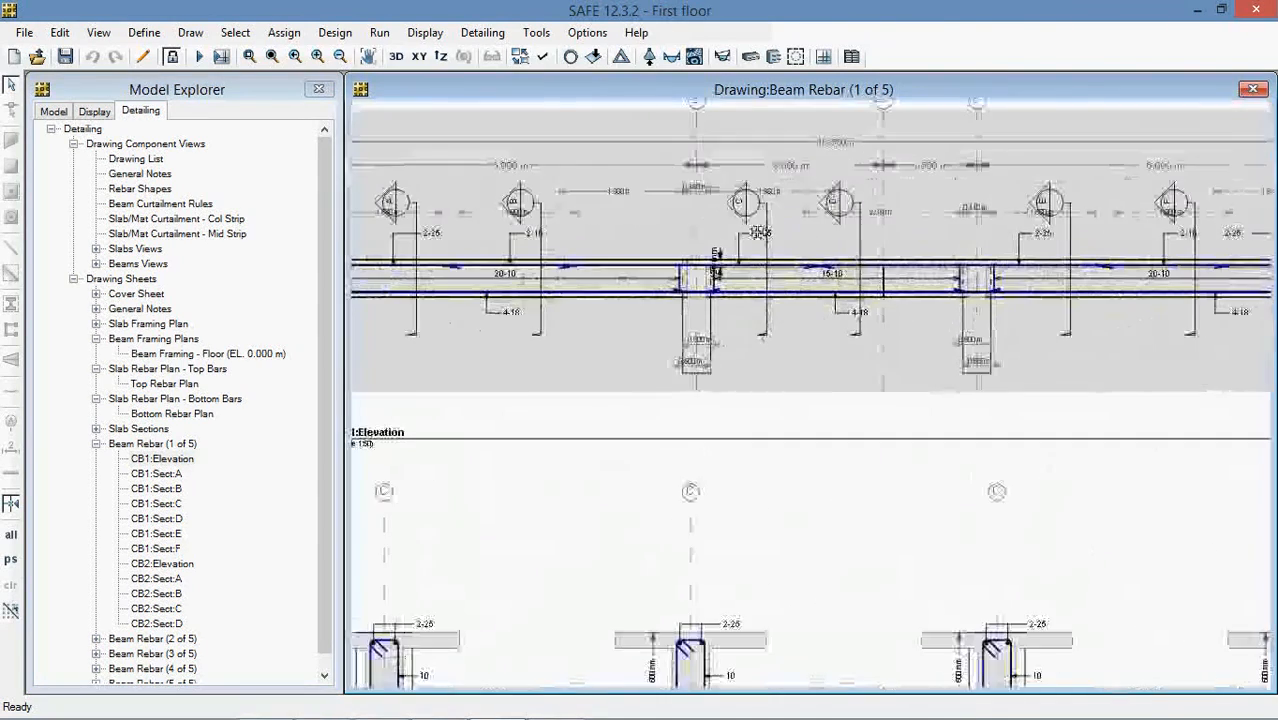
{"action": "middle_click_drag", "start_coordinate": [673, 362], "coordinate": [635, 348]}
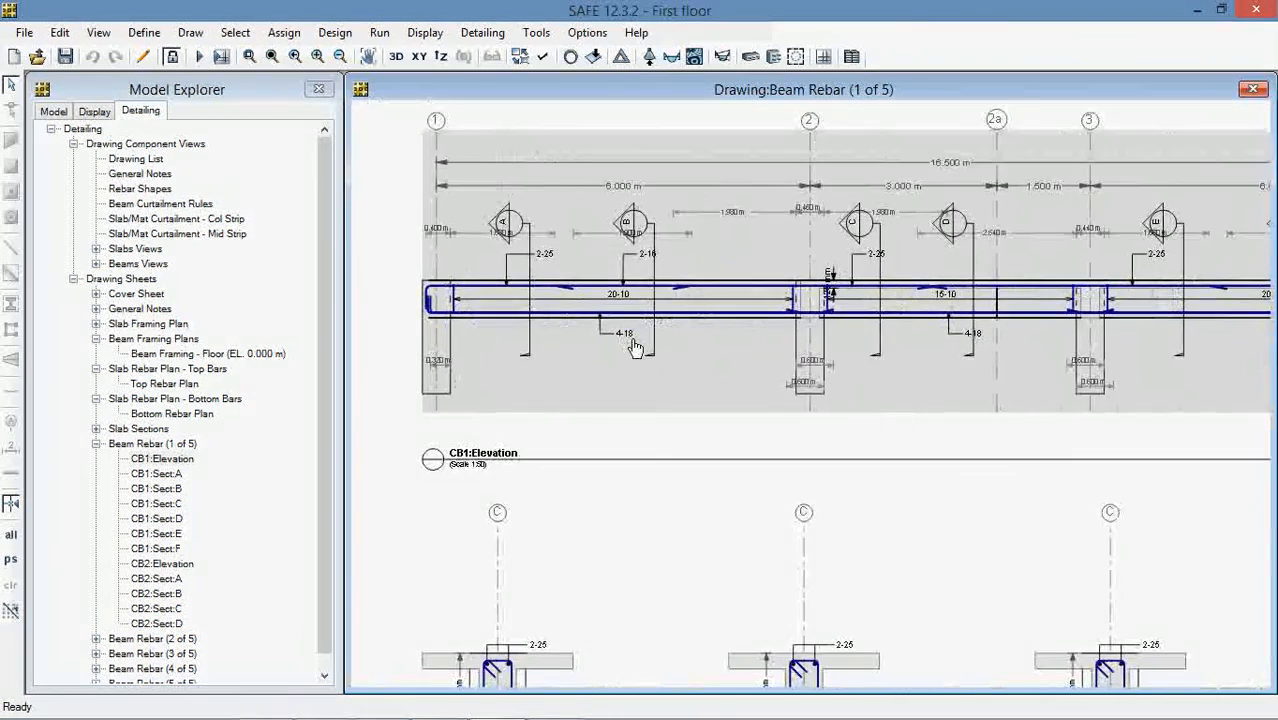
{"action": "scroll", "coordinate": [640, 350], "scroll_direction": "down", "scroll_amount": 2}
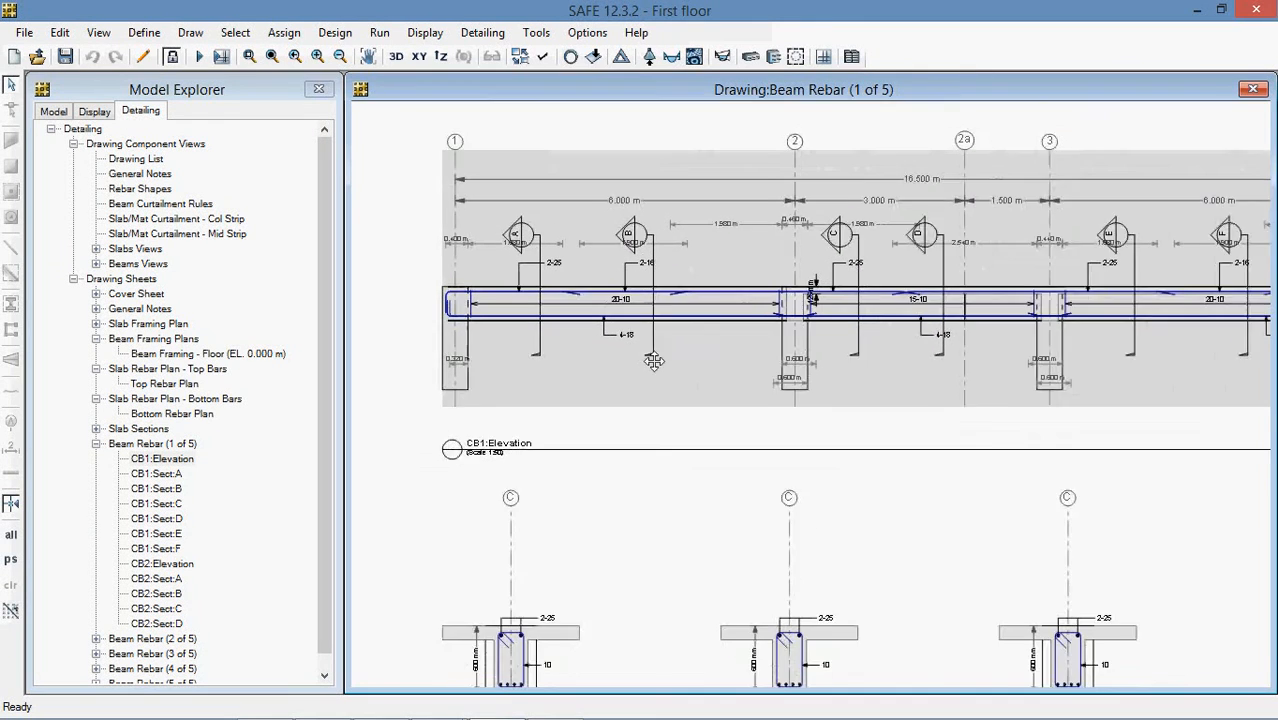
Step: Examine the reinforcement and dimensions in cross-sections C, D and E of beam CB1
{"action": "mouse_move", "coordinate": [909, 444]}
{"action": "middle_mouse_down"}
{"action": "mouse_move", "coordinate": [831, 367]}
{"action": "mouse_move", "coordinate": [979, 359]}
{"action": "mouse_move", "coordinate": [928, 305]}
{"action": "middle_mouse_up"}
{"action": "scroll", "coordinate": [515, 437], "scroll_direction": "up", "scroll_amount": 1}
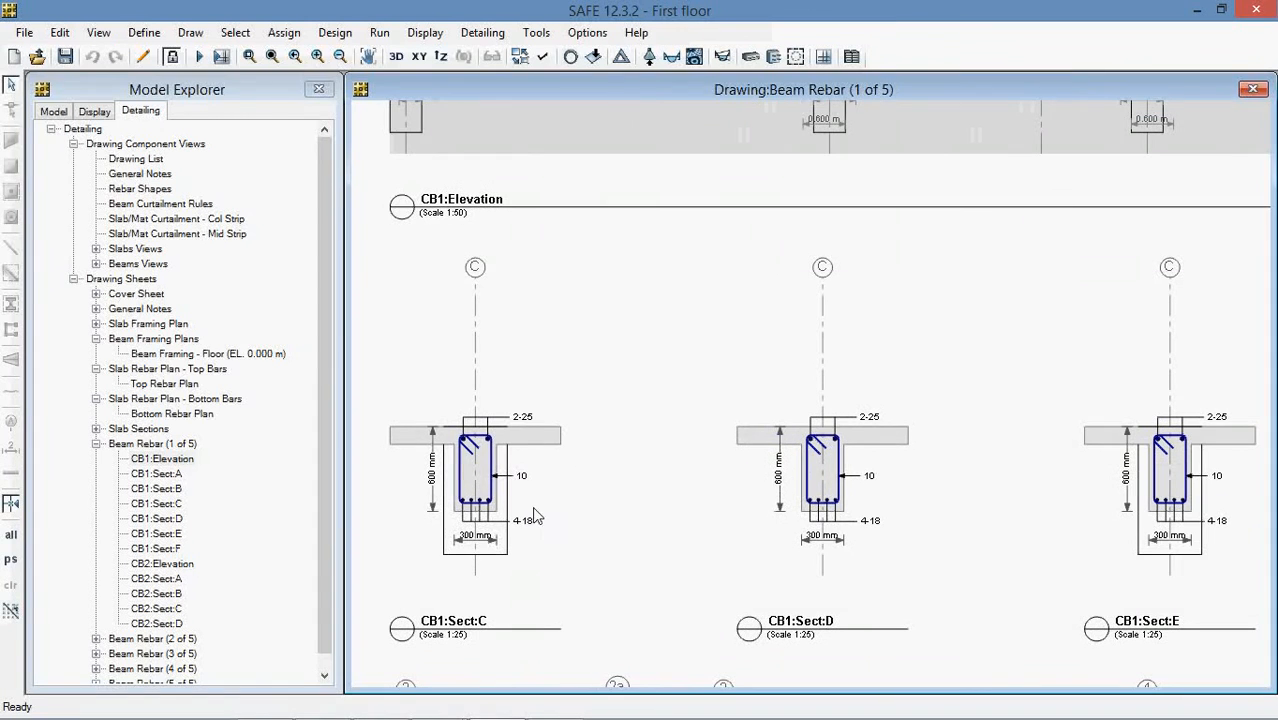
{"action": "scroll", "coordinate": [722, 322], "scroll_direction": "down", "scroll_amount": 3}
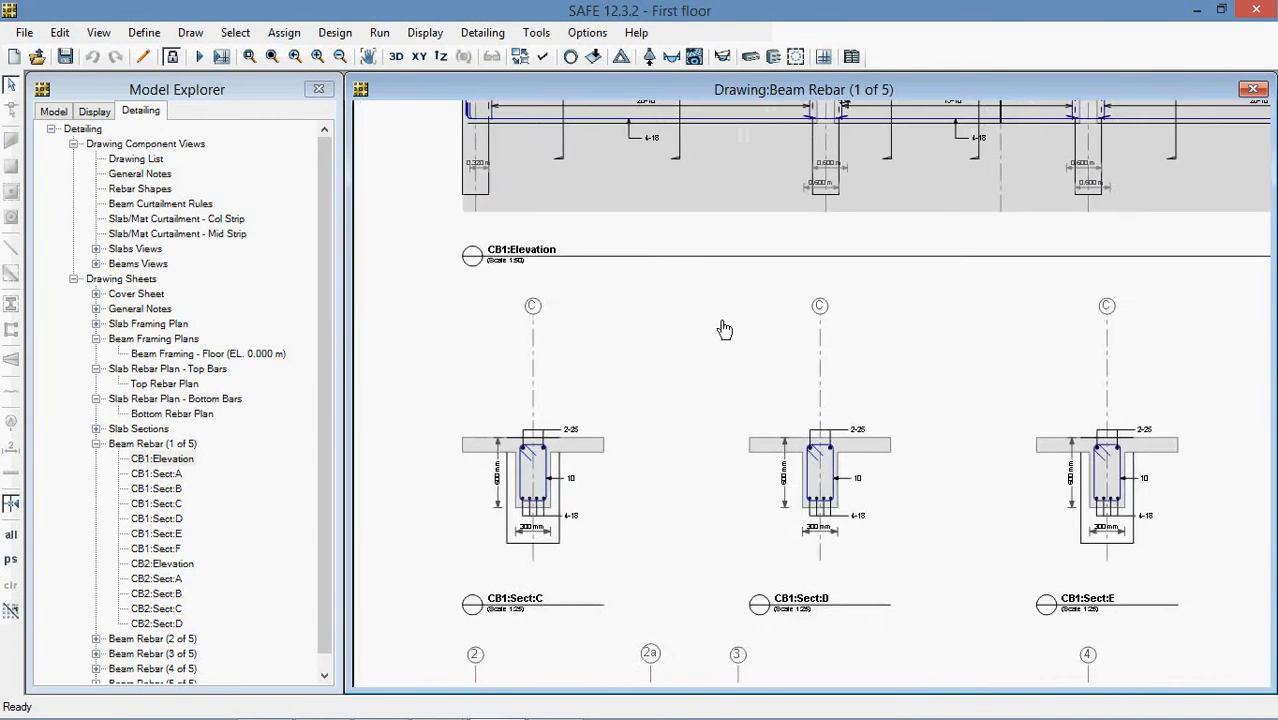
{"action": "scroll", "coordinate": [739, 428], "scroll_direction": "up", "scroll_amount": 1}
{"action": "scroll", "coordinate": [739, 428], "scroll_direction": "down", "scroll_amount": 2}
Step: Examine the CB2 sections and title block of the Beam Rebar (1 of 5) sheet, then review the sheet's overall layout
{"action": "middle_click_drag", "start_coordinate": [739, 428], "coordinate": [687, 172]}
{"action": "middle_click_drag", "start_coordinate": [1174, 378], "coordinate": [448, 530]}
{"action": "middle_click_drag", "start_coordinate": [712, 480], "coordinate": [584, 428]}
{"action": "right_click", "coordinate": [1089, 390]}
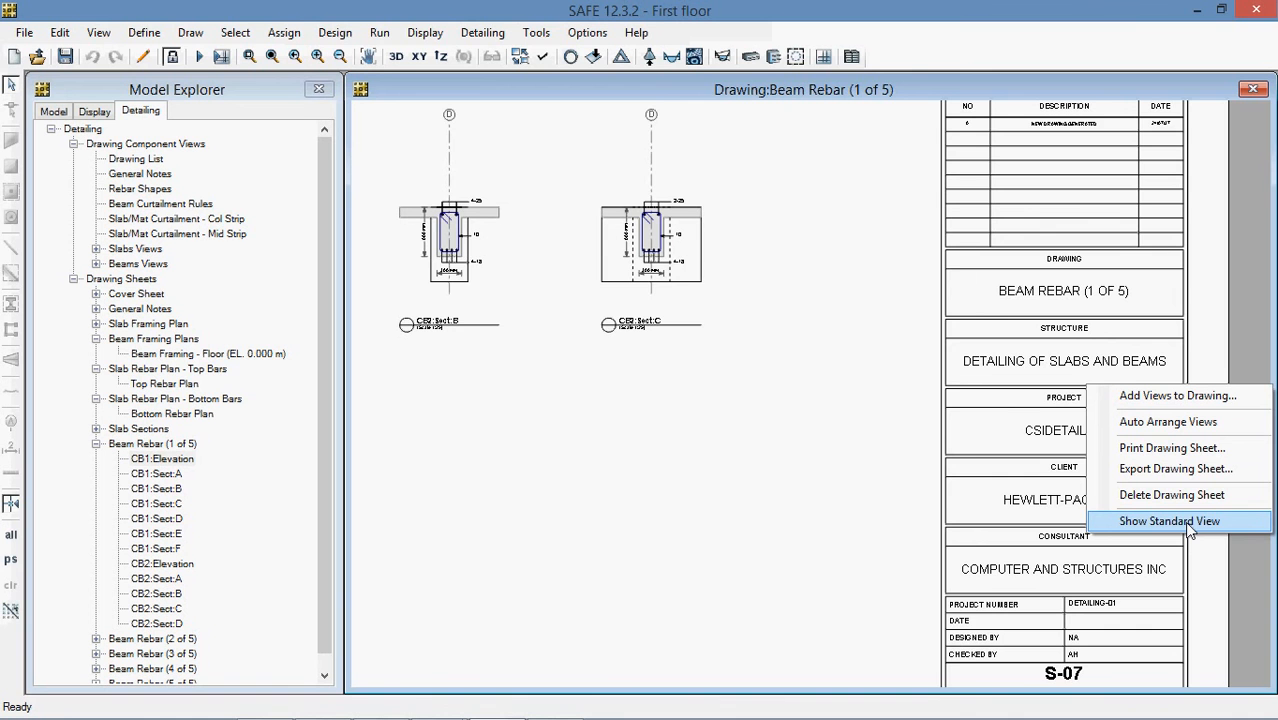
{"action": "scroll", "coordinate": [642, 422], "scroll_direction": "down", "scroll_amount": 4}
{"action": "mouse_move", "coordinate": [642, 422]}
{"action": "middle_mouse_down"}
{"action": "mouse_move", "coordinate": [779, 399]}
{"action": "mouse_move", "coordinate": [994, 425]}
{"action": "middle_mouse_up"}
{"action": "mouse_move", "coordinate": [599, 371]}
{"action": "middle_mouse_down"}
{"action": "mouse_move", "coordinate": [749, 488]}
{"action": "mouse_move", "coordinate": [687, 456]}
{"action": "middle_mouse_up"}
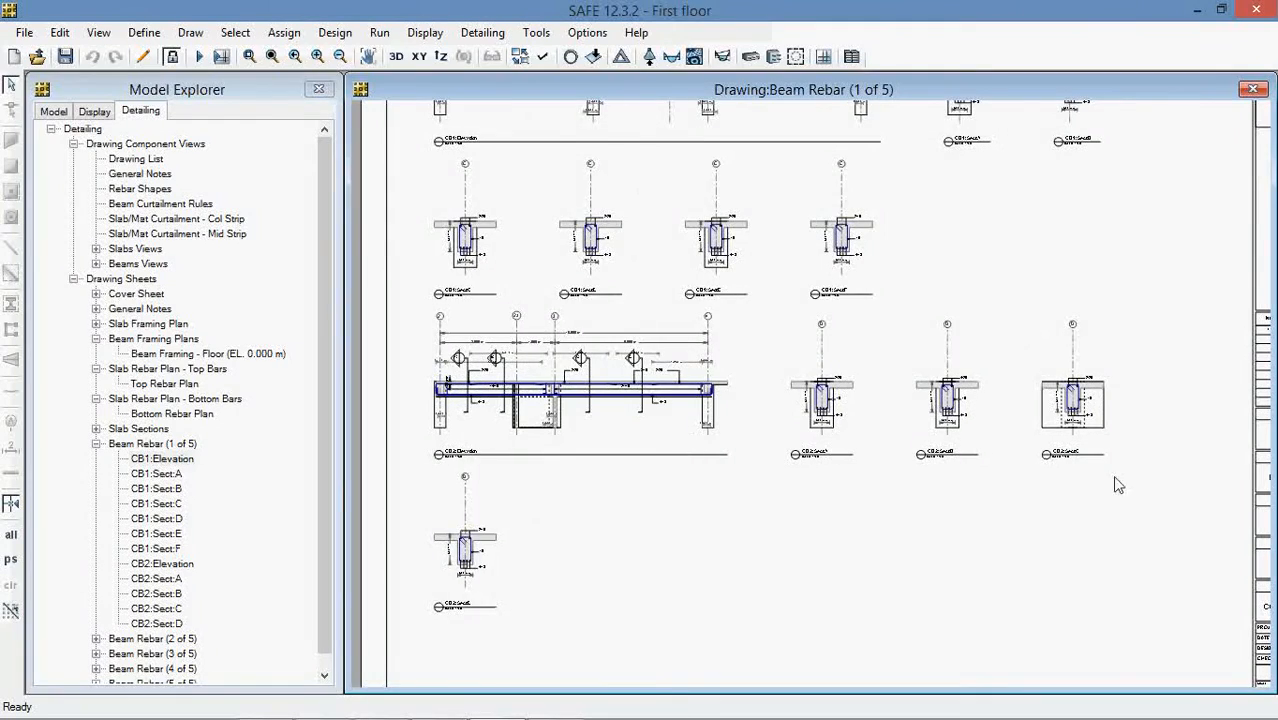
{"action": "scroll", "coordinate": [688, 505], "scroll_direction": "down", "scroll_amount": 1}
Step: Open the Beam Rebar (2 of 5) sheet and examine the CB3 elevation and its cross-sections down to H, I and J
{"action": "double_click", "coordinate": [145, 638]}
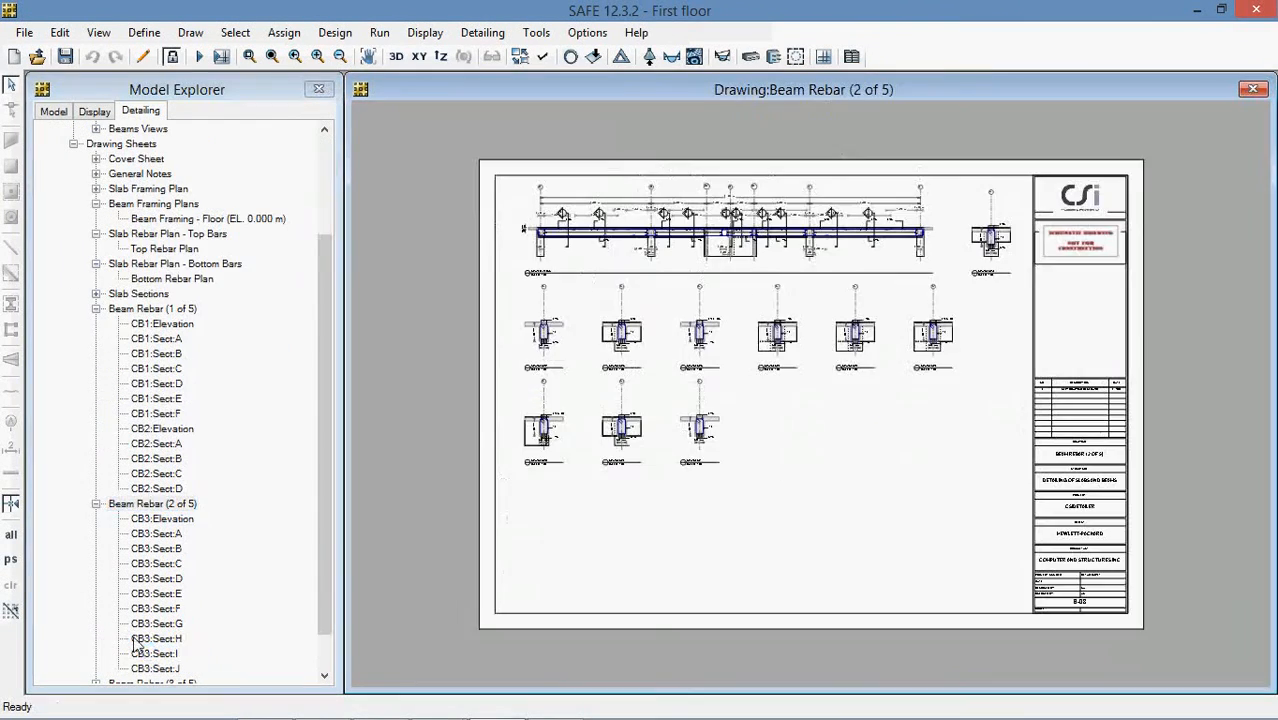
{"action": "scroll", "coordinate": [545, 255], "scroll_direction": "up", "scroll_amount": 3}
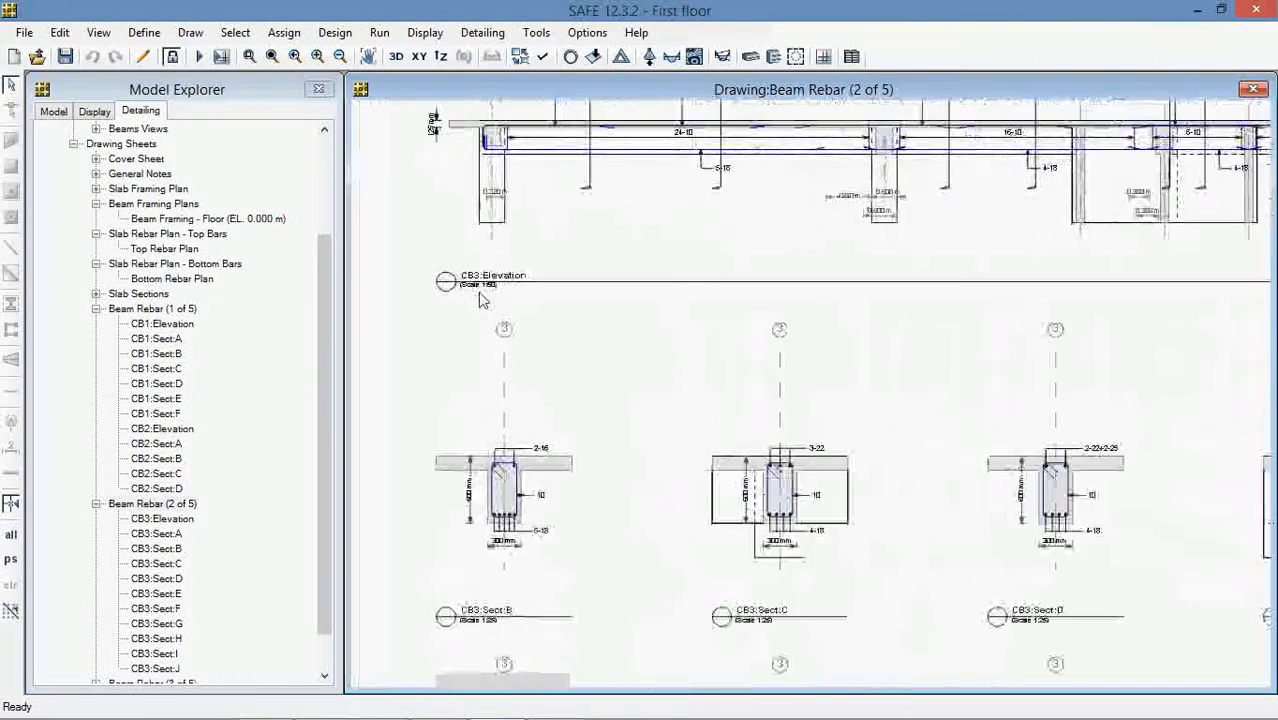
{"action": "scroll", "coordinate": [556, 298], "scroll_direction": "down", "scroll_amount": 1}
{"action": "middle_click_drag", "start_coordinate": [559, 464], "coordinate": [515, 239]}
{"action": "middle_click_drag", "start_coordinate": [519, 522], "coordinate": [531, 337]}
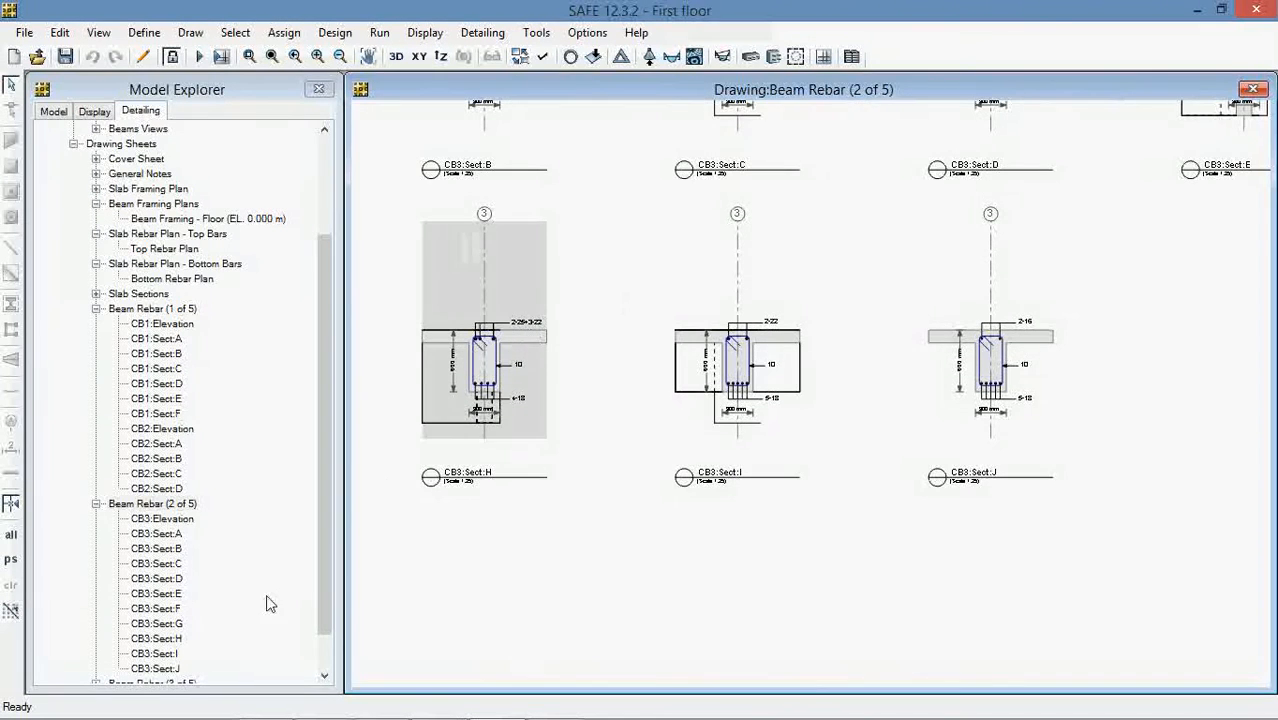
{"action": "scroll", "coordinate": [227, 578], "scroll_direction": "down", "scroll_amount": 1}
Step: Highlight the CB3 sections J, I and H in turn on the Beam Rebar (2 of 5) sheet
{"action": "left_click", "coordinate": [155, 668]}
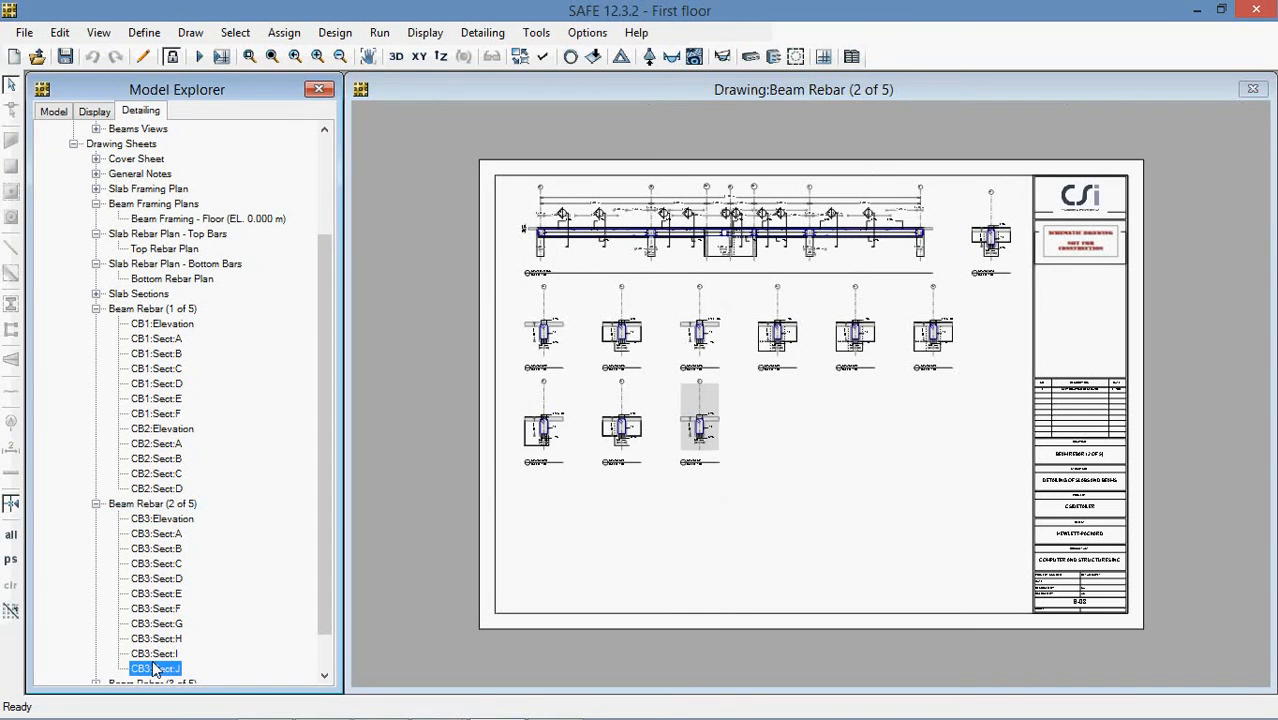
{"action": "left_click", "coordinate": [155, 653]}
{"action": "left_click", "coordinate": [155, 638]}
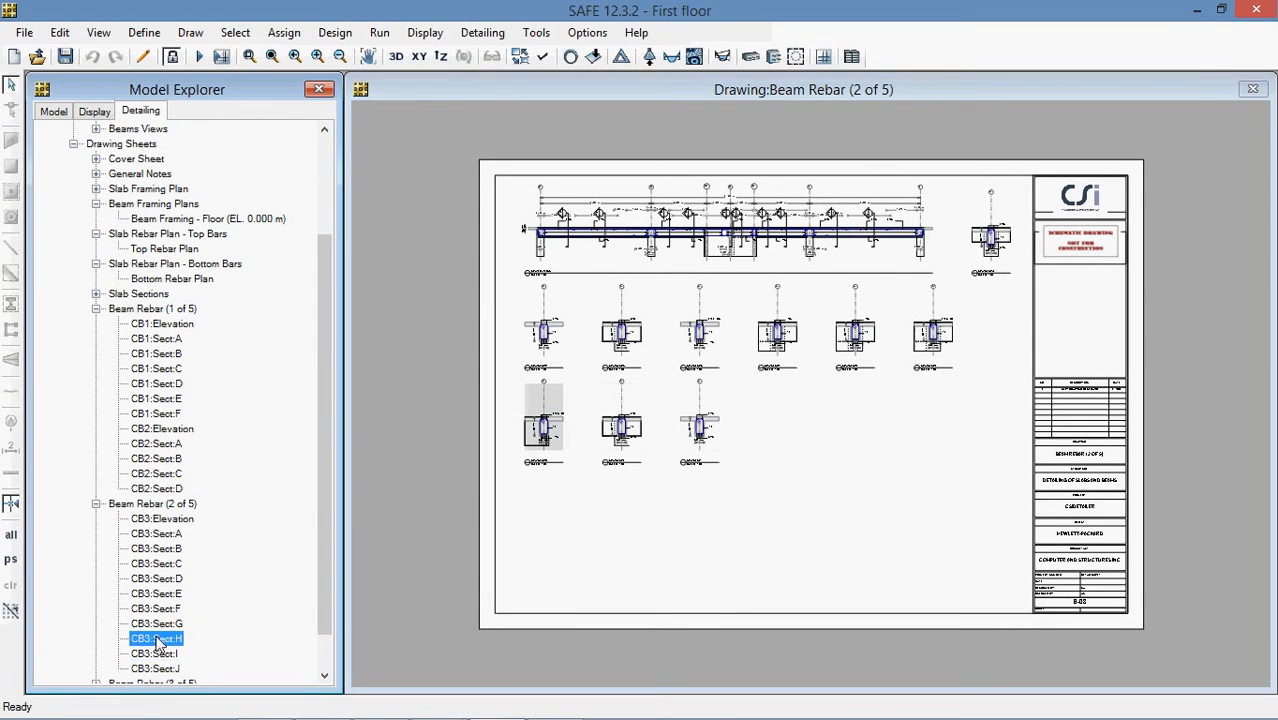
Step: Examine the bar callouts in CB3 sections B through F, followed by sections H, I and J
{"action": "scroll", "coordinate": [550, 288], "scroll_direction": "up", "scroll_amount": 5}
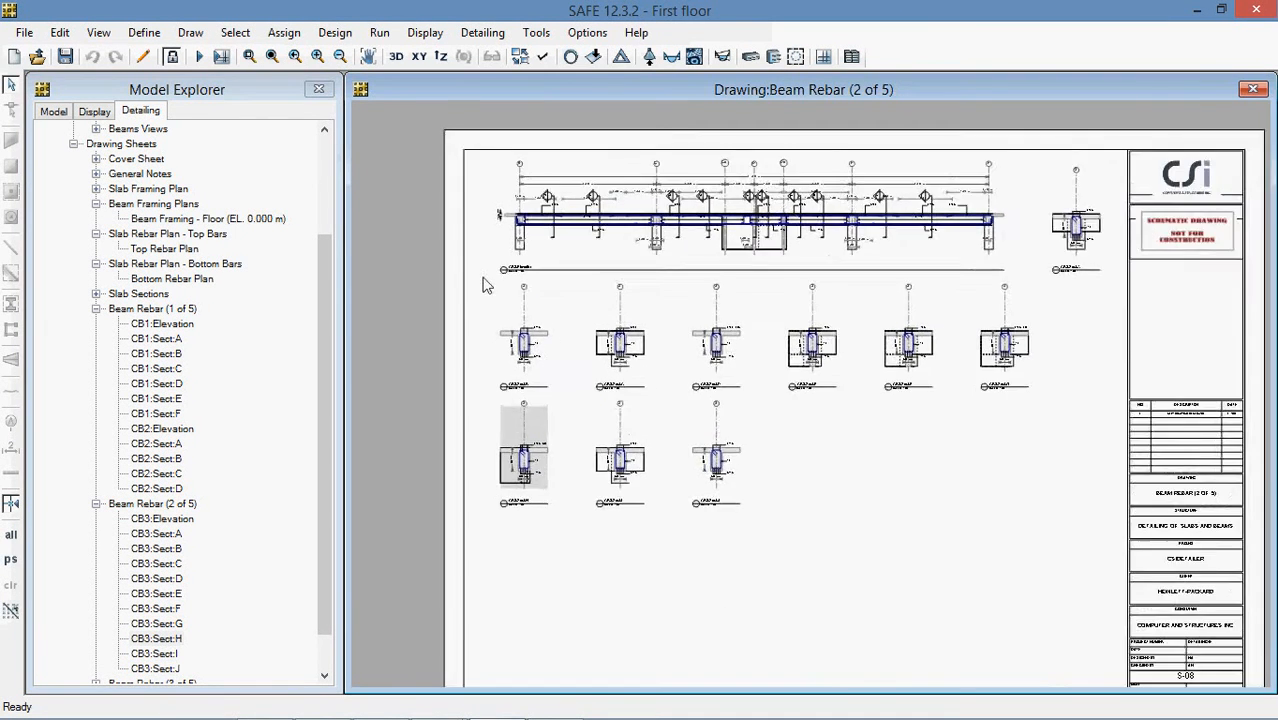
{"action": "scroll", "coordinate": [555, 290], "scroll_direction": "down", "scroll_amount": 3}
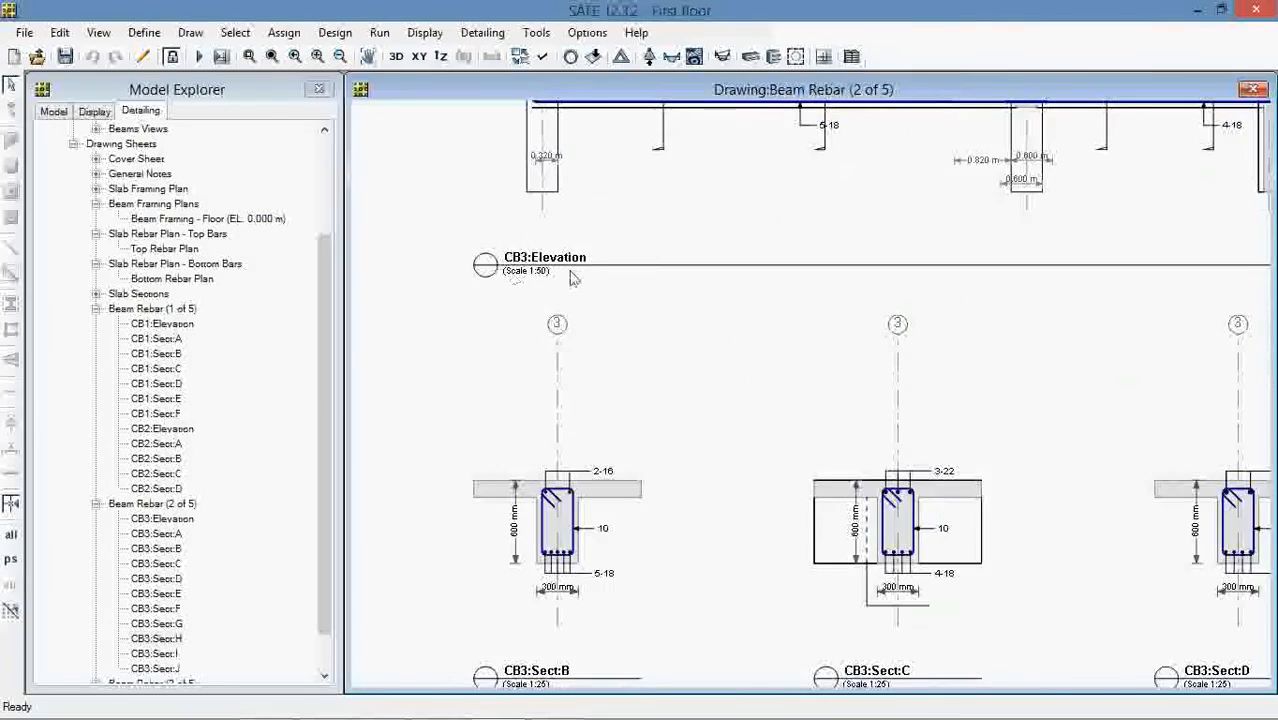
{"action": "scroll", "coordinate": [812, 503], "scroll_direction": "up", "scroll_amount": 2}
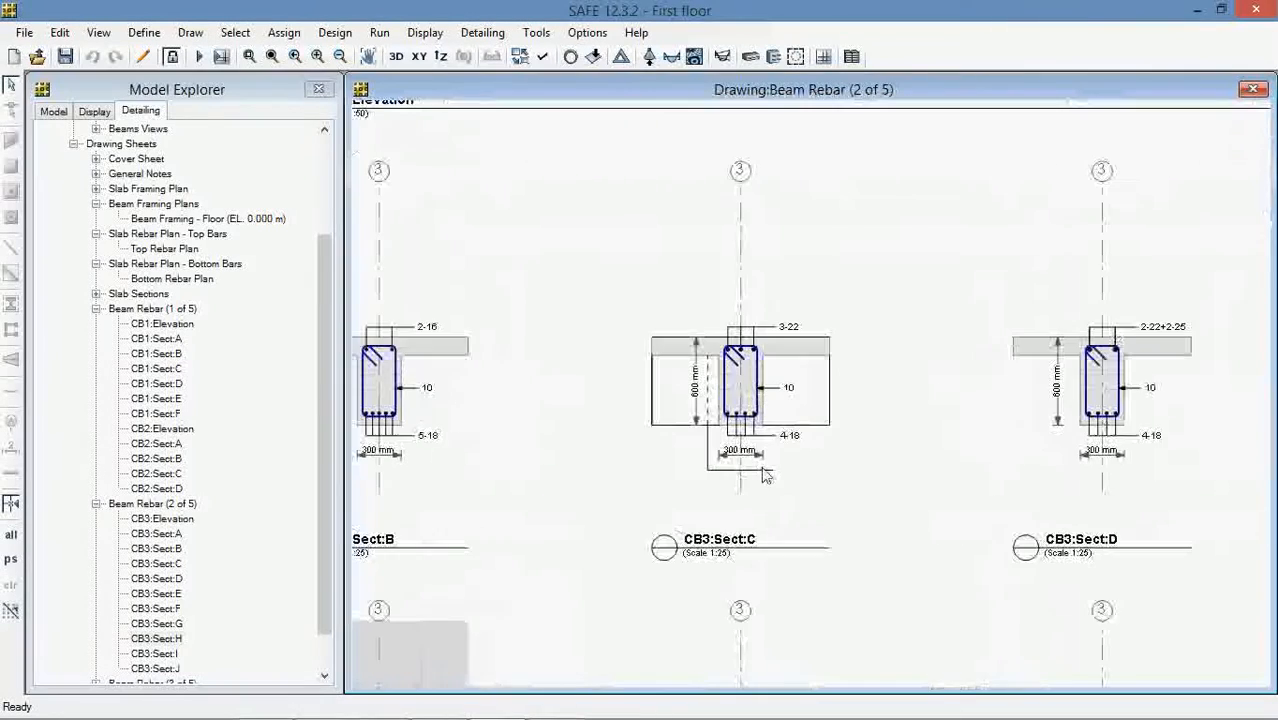
{"action": "middle_click_drag", "start_coordinate": [959, 535], "coordinate": [805, 542]}
{"action": "mouse_move", "coordinate": [1073, 434]}
{"action": "middle_mouse_down"}
{"action": "mouse_move", "coordinate": [784, 636]}
{"action": "mouse_move", "coordinate": [776, 616]}
{"action": "middle_mouse_up"}
{"action": "middle_click_drag", "start_coordinate": [969, 617], "coordinate": [875, 408]}
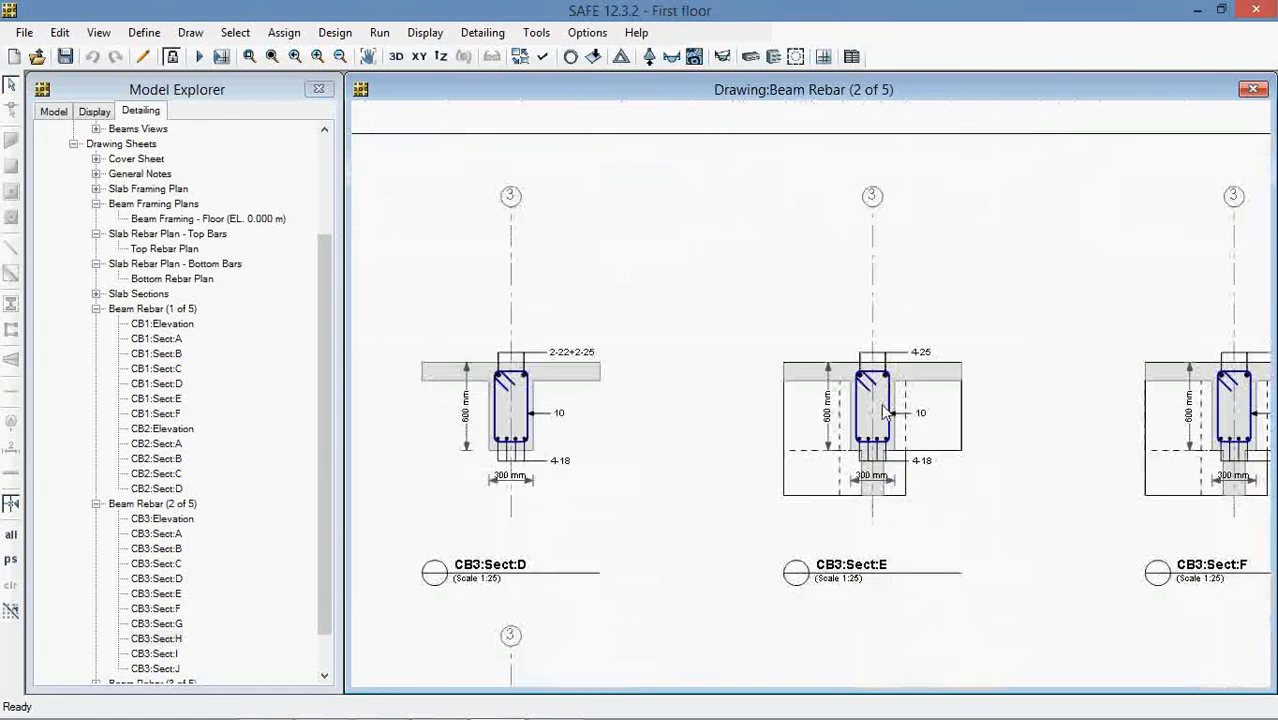
{"action": "scroll", "coordinate": [888, 422], "scroll_direction": "down", "scroll_amount": 2}
{"action": "scroll", "coordinate": [882, 423], "scroll_direction": "down", "scroll_amount": 1}
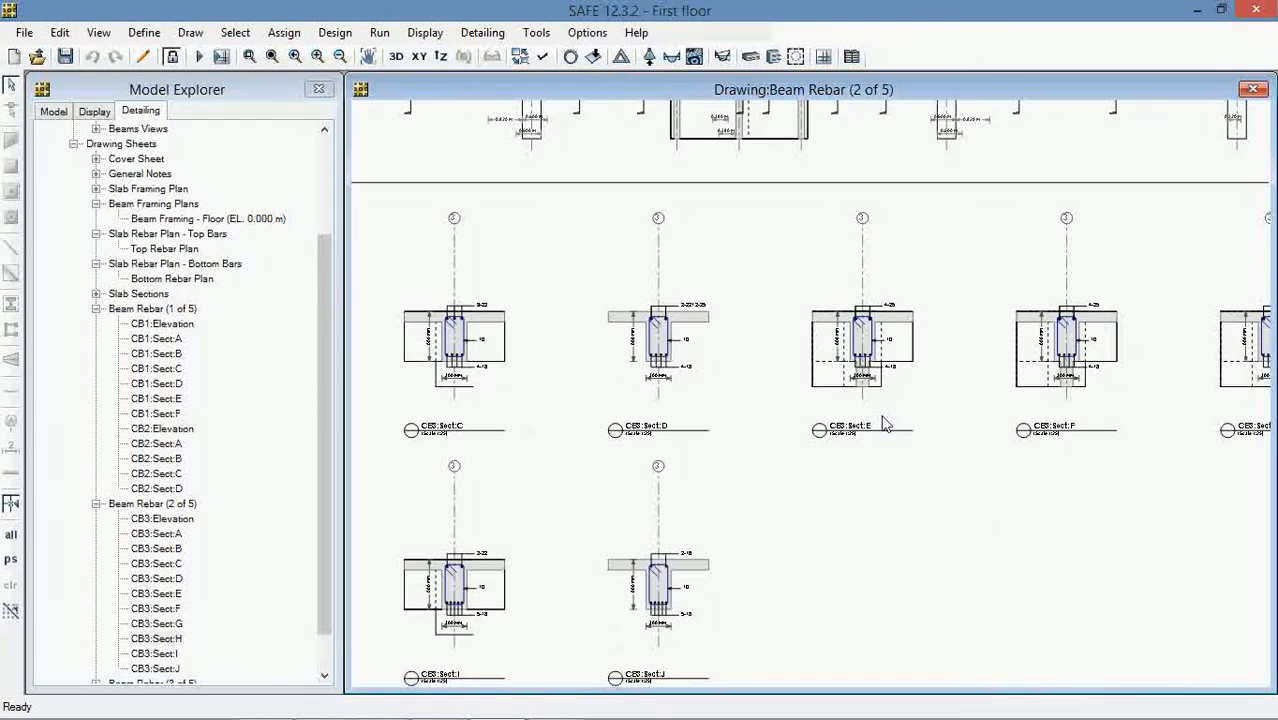
{"action": "mouse_move", "coordinate": [645, 564]}
{"action": "middle_mouse_down"}
{"action": "mouse_move", "coordinate": [750, 374]}
{"action": "mouse_move", "coordinate": [773, 375]}
{"action": "middle_mouse_up"}
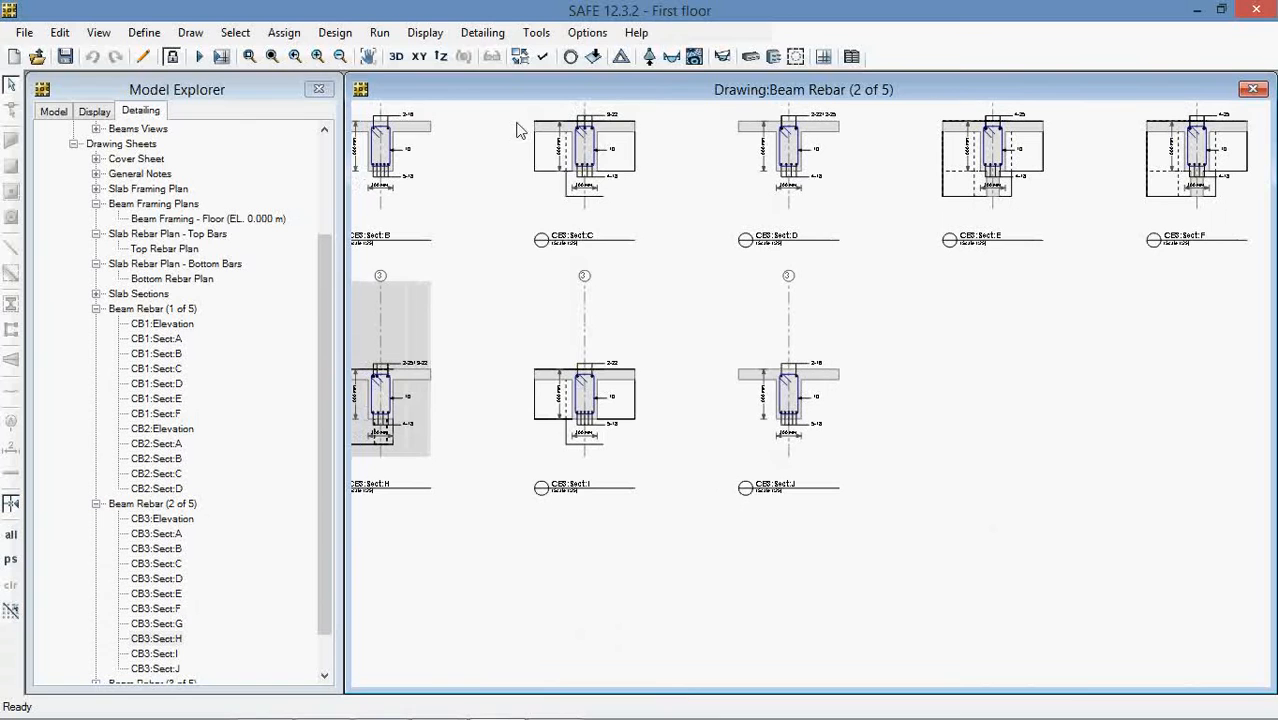
{"action": "left_click", "coordinate": [464, 36]}
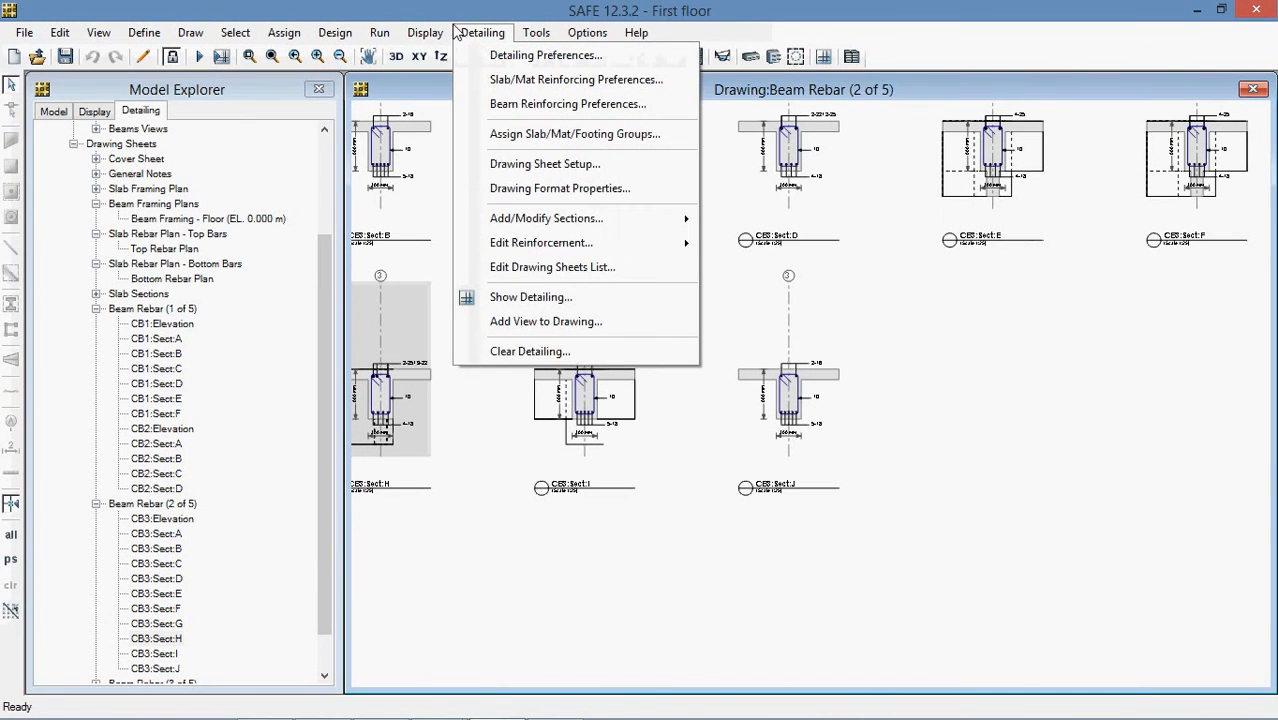
{"action": "left_click", "coordinate": [466, 35]}
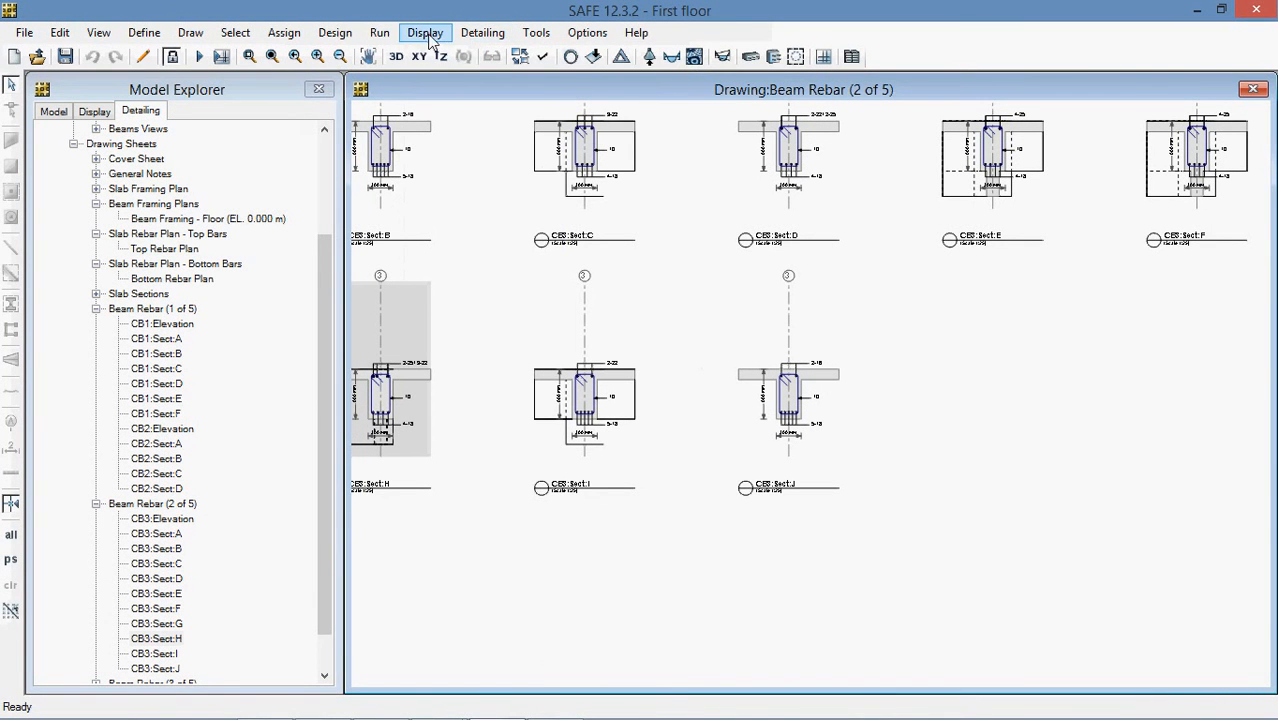
Step: Open the Slab Framing Plan sheet and examine the section A marker beside grid line 3
{"action": "double_click", "coordinate": [152, 189]}
{"action": "scroll", "coordinate": [760, 247], "scroll_direction": "up", "scroll_amount": 3}
{"action": "scroll", "coordinate": [760, 247], "scroll_direction": "up", "scroll_amount": 3}
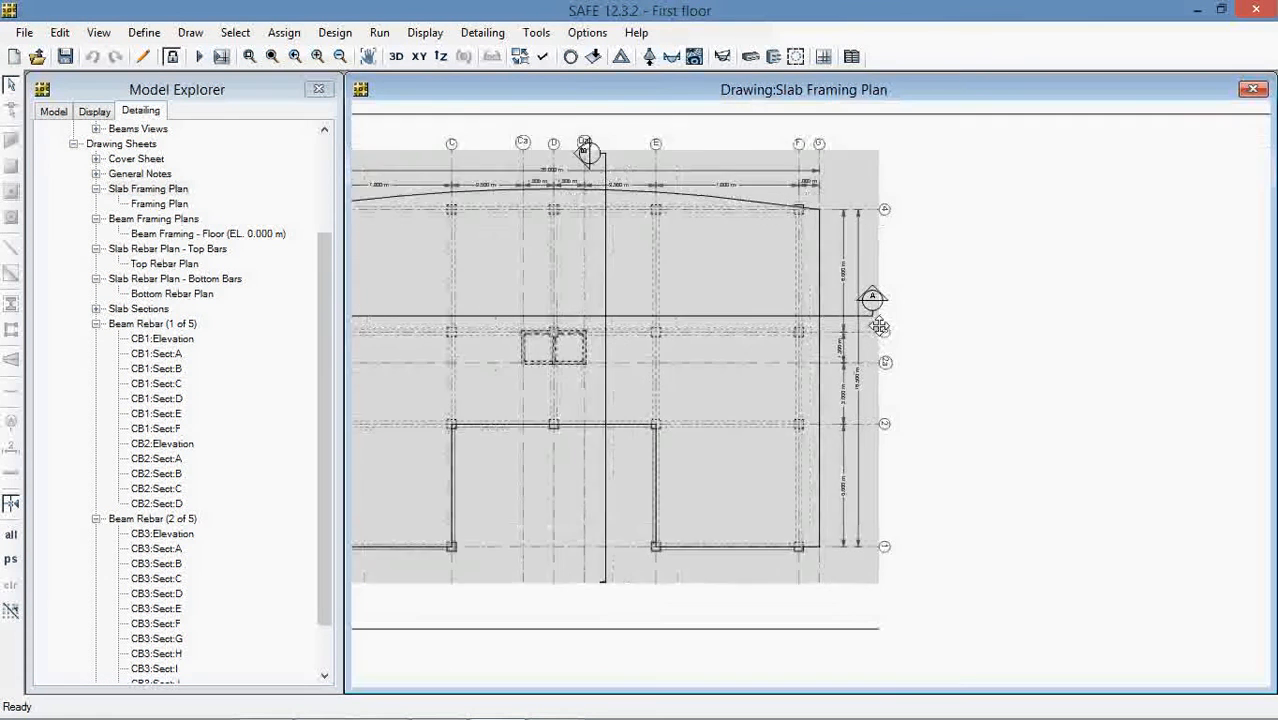
Step: Open the slab section editor for Slab1 and move section line A up to about Y = 12.937 m
{"action": "left_click", "coordinate": [465, 36]}
{"action": "mouse_move", "coordinate": [555, 222]}
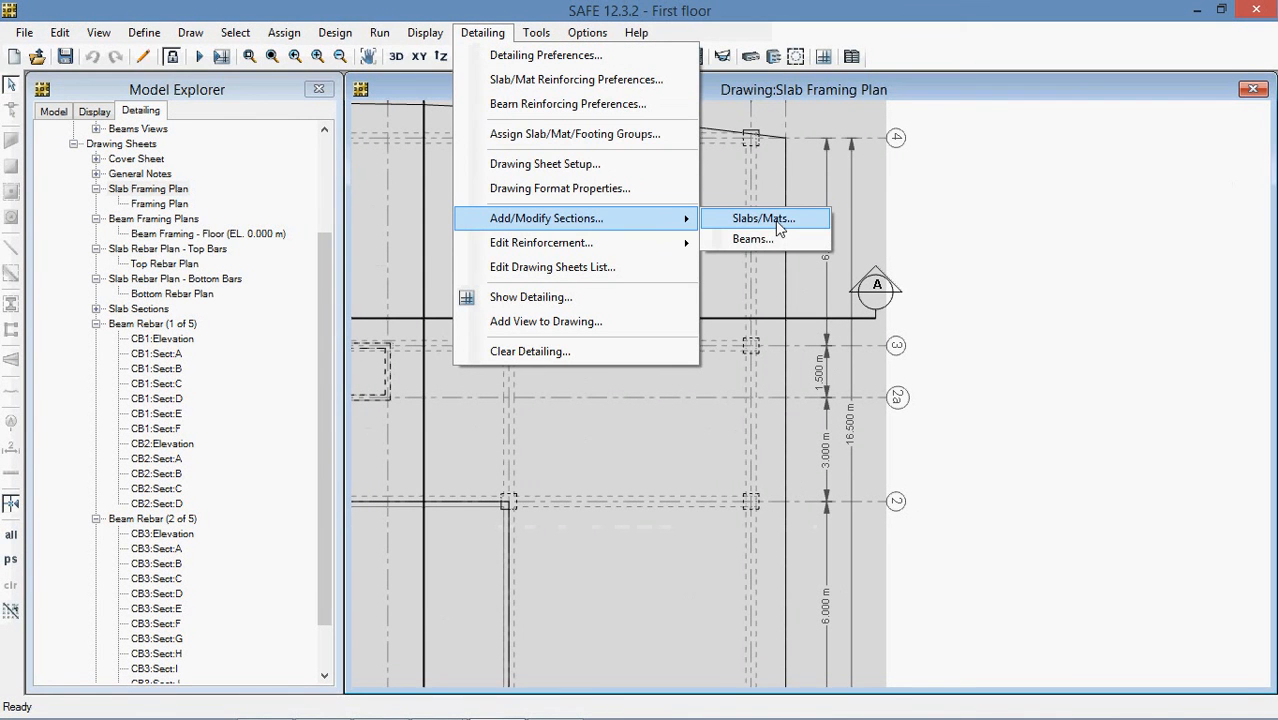
{"action": "left_click", "coordinate": [779, 222]}
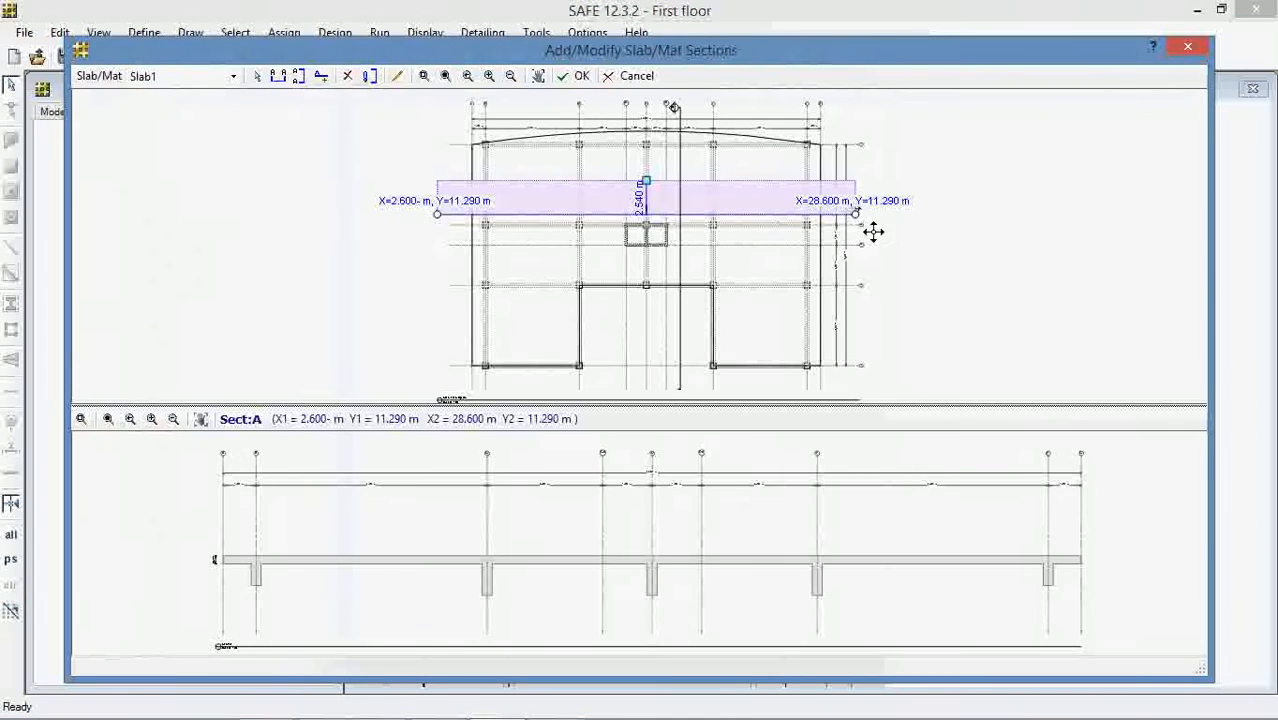
{"action": "mouse_move", "coordinate": [867, 228]}
{"action": "left_mouse_down"}
{"action": "mouse_move", "coordinate": [873, 251]}
{"action": "mouse_move", "coordinate": [868, 229]}
{"action": "left_mouse_up"}
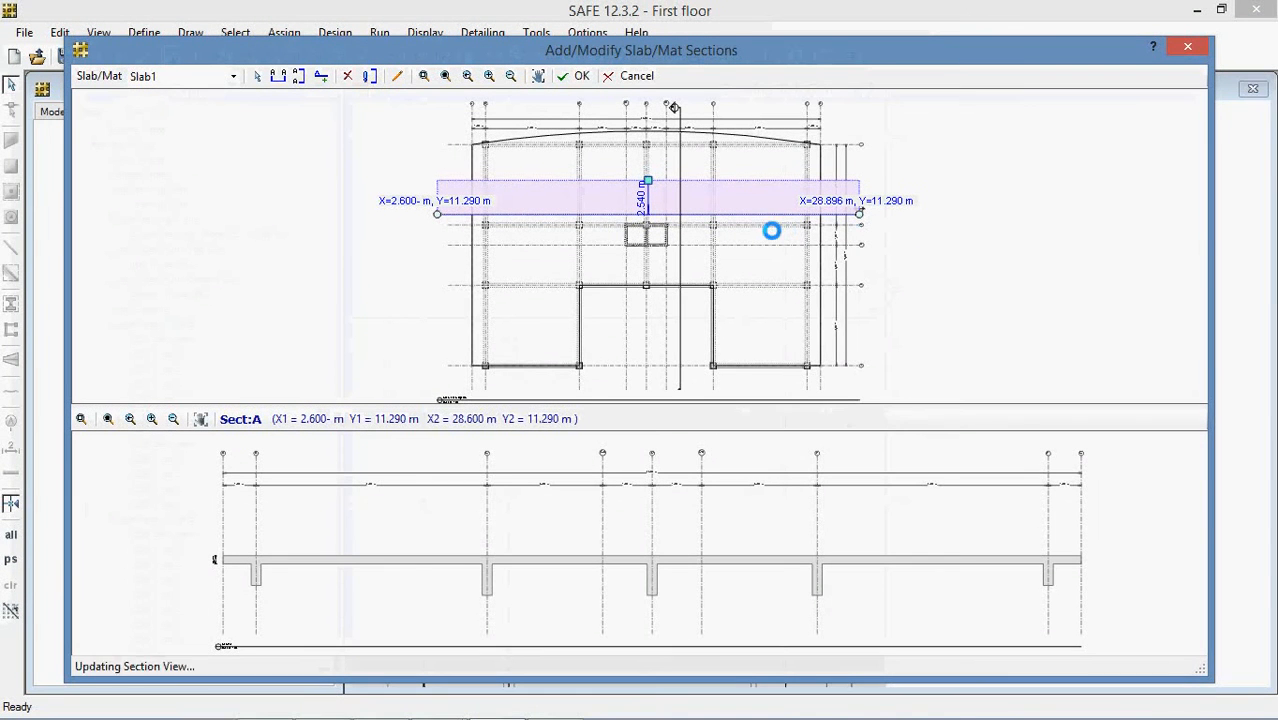
{"action": "mouse_move", "coordinate": [765, 217]}
{"action": "left_mouse_down"}
{"action": "mouse_move", "coordinate": [765, 194]}
{"action": "mouse_move", "coordinate": [776, 305]}
{"action": "mouse_move", "coordinate": [748, 217]}
{"action": "mouse_move", "coordinate": [760, 206]}
{"action": "left_mouse_up"}
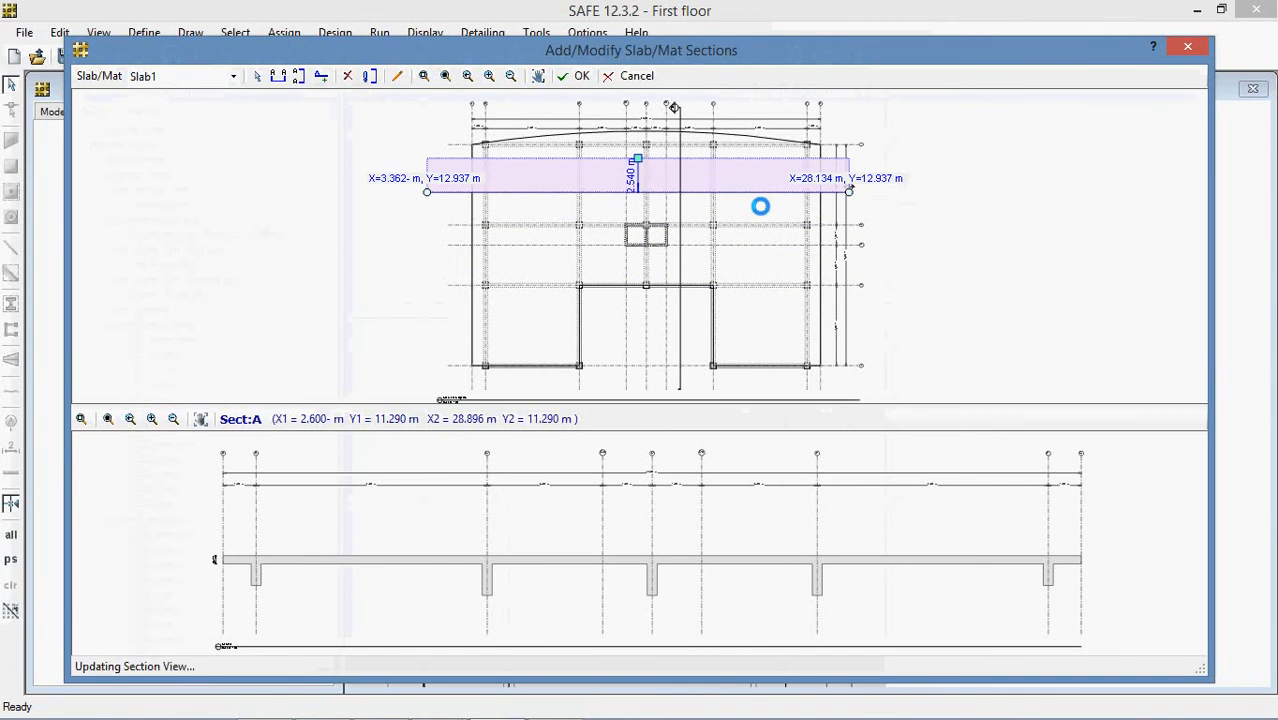
{"action": "left_click", "coordinate": [1018, 202]}
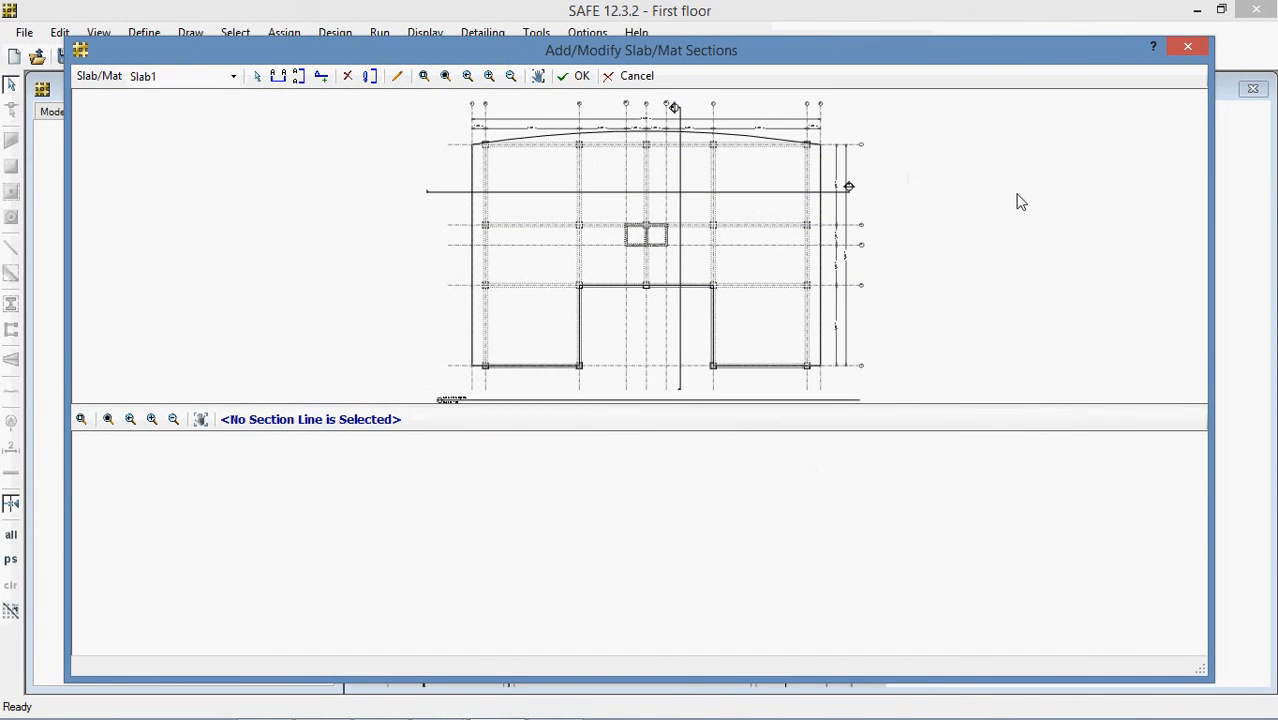
Step: Move Slab1's vertical section line B to about X = 22.038 m
{"action": "left_click", "coordinate": [684, 173]}
{"action": "left_click_drag", "start_coordinate": [725, 182], "coordinate": [779, 189]}
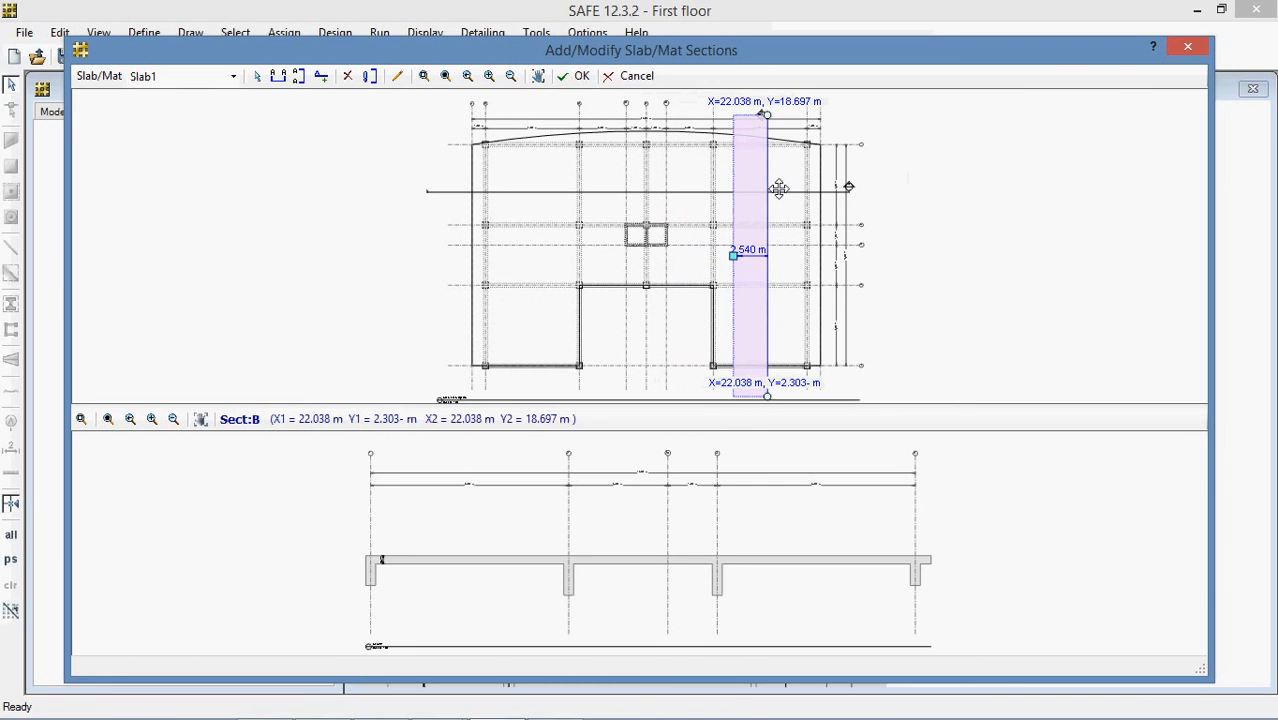
{"action": "left_click", "coordinate": [1040, 237]}
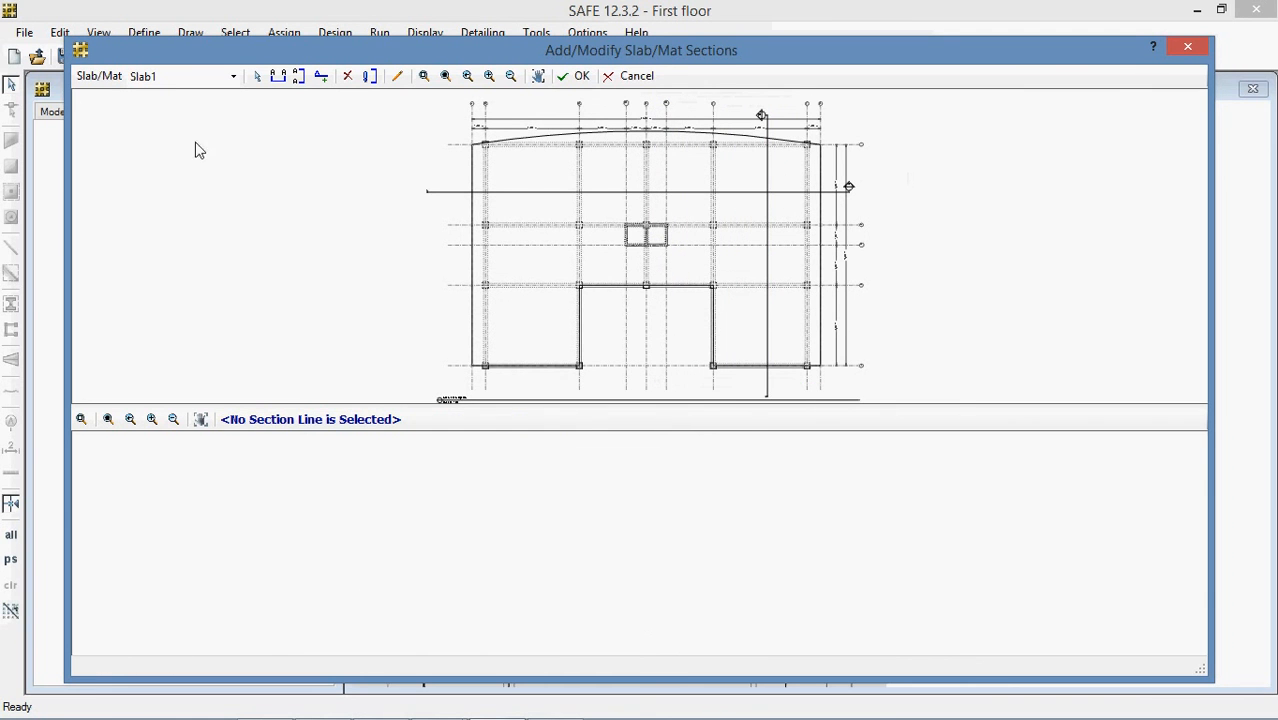
Step: Add a horizontal section line across Slab1 at Y = 5.250 m, discard all section edits, and view the whole framing plan
{"action": "left_click", "coordinate": [279, 77]}
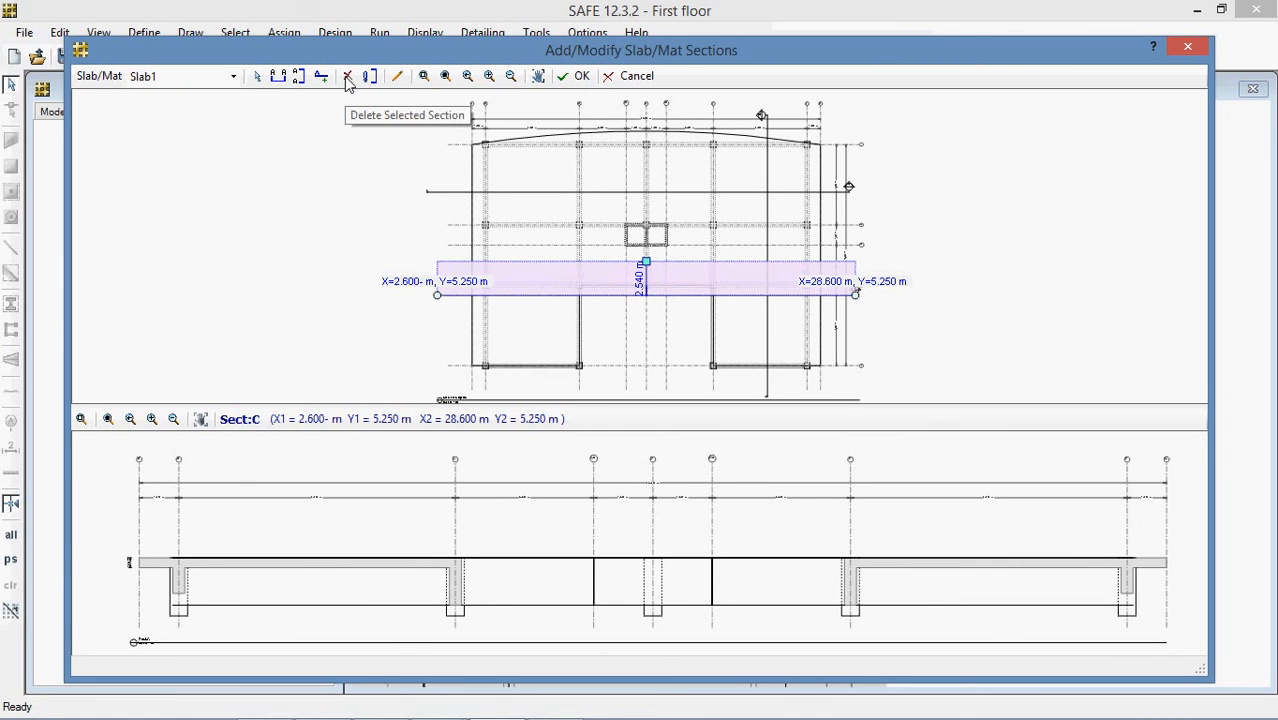
{"action": "left_click", "coordinate": [607, 78]}
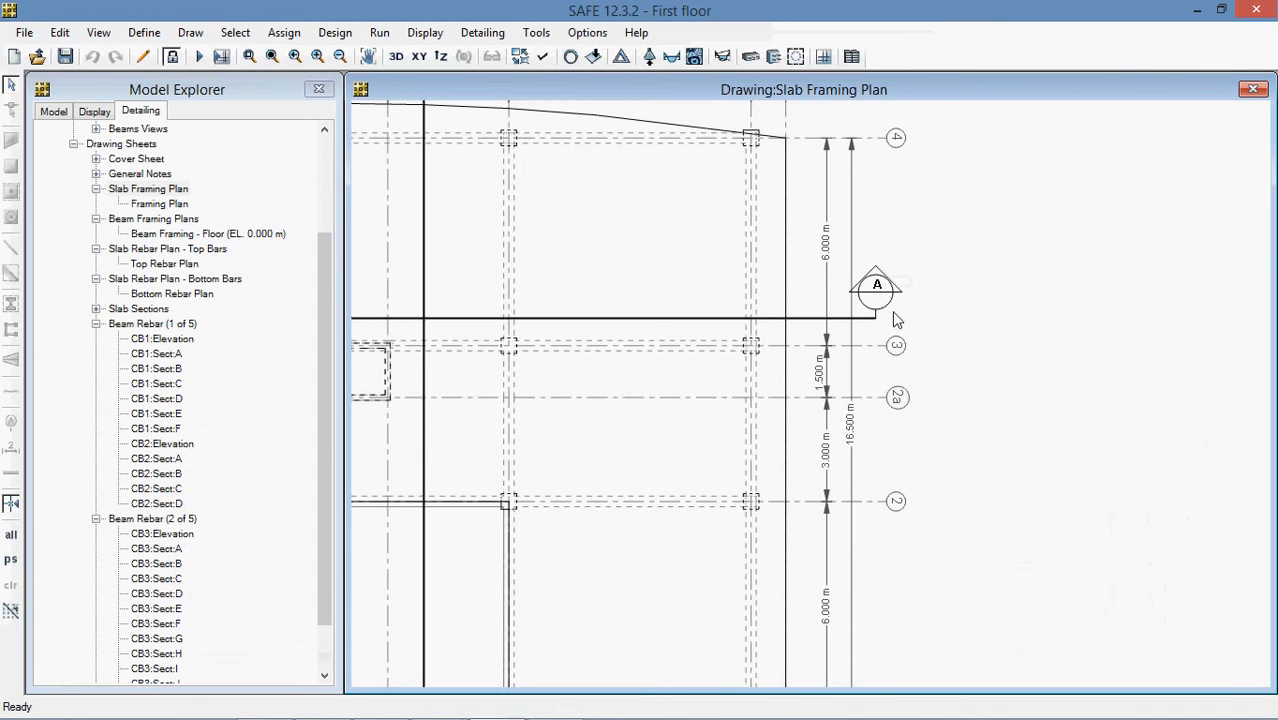
{"action": "scroll", "coordinate": [895, 318], "scroll_direction": "down", "scroll_amount": 5}
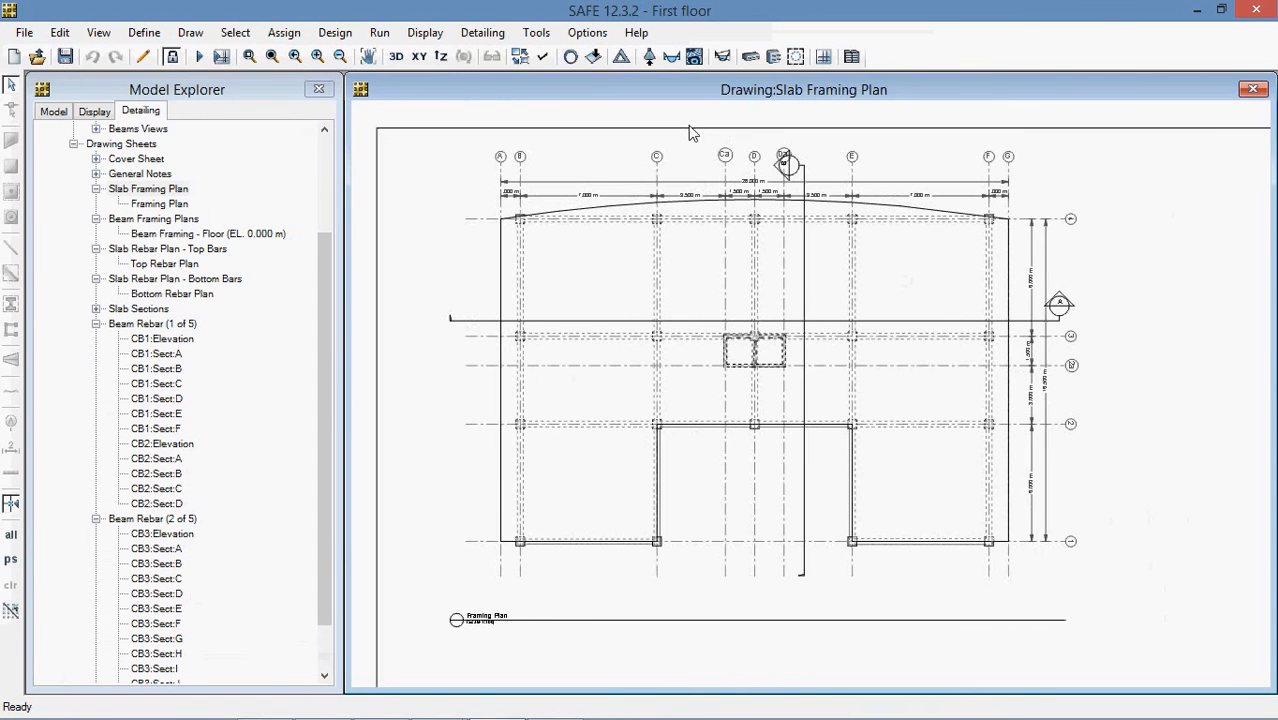
Step: Open the beam reinforcement editor, set CB1's uppermost first-span top bar to size 20, and select the bar below it
{"action": "left_click", "coordinate": [483, 32]}
{"action": "mouse_move", "coordinate": [550, 248]}
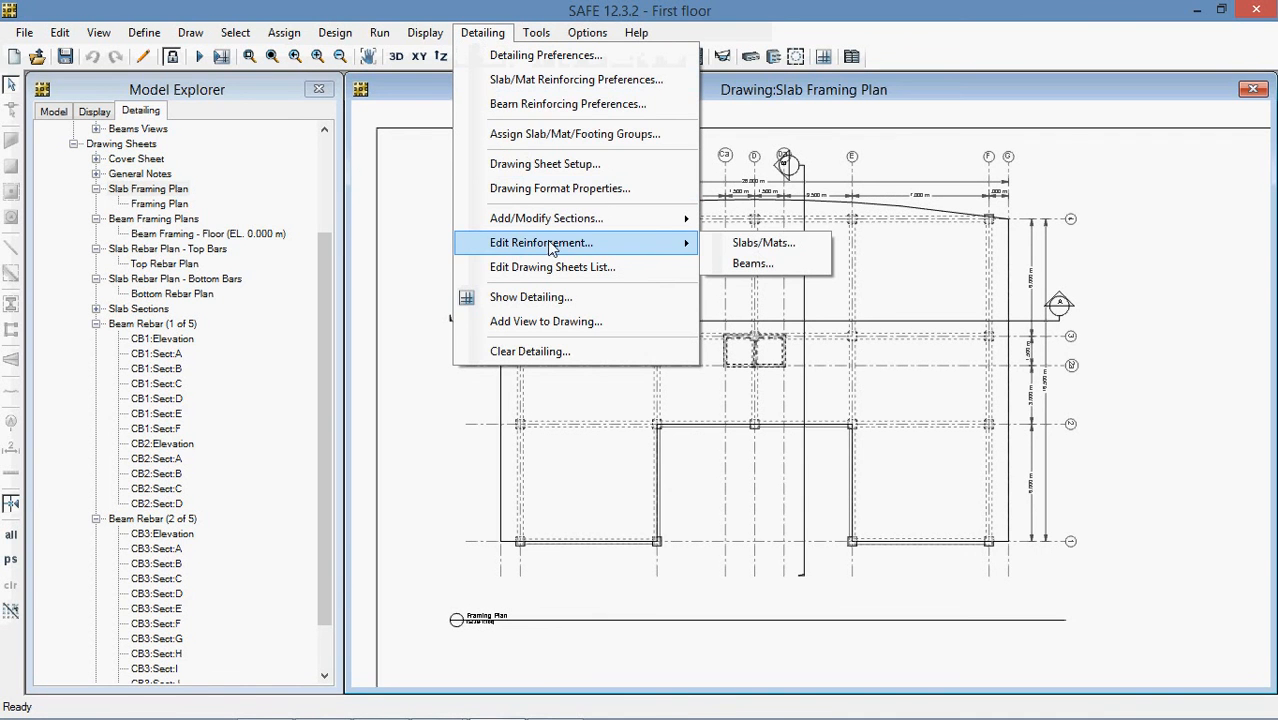
{"action": "left_click", "coordinate": [750, 264]}
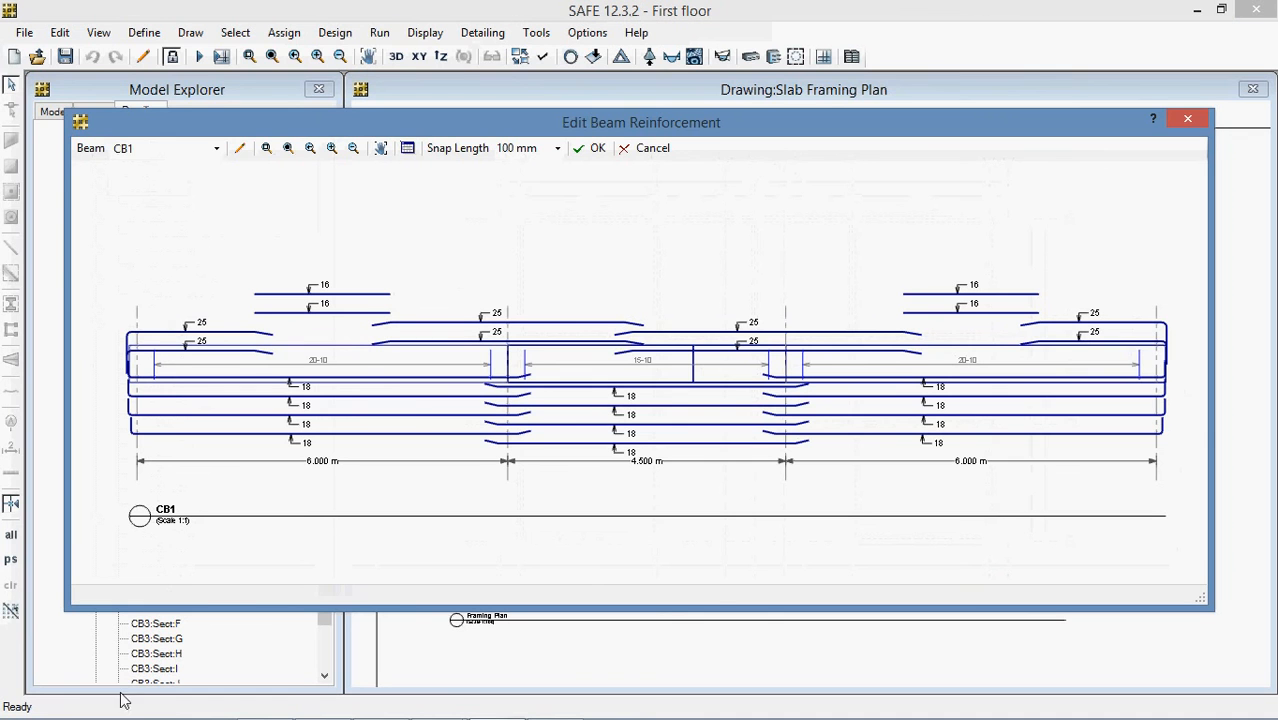
{"action": "left_click", "coordinate": [346, 296]}
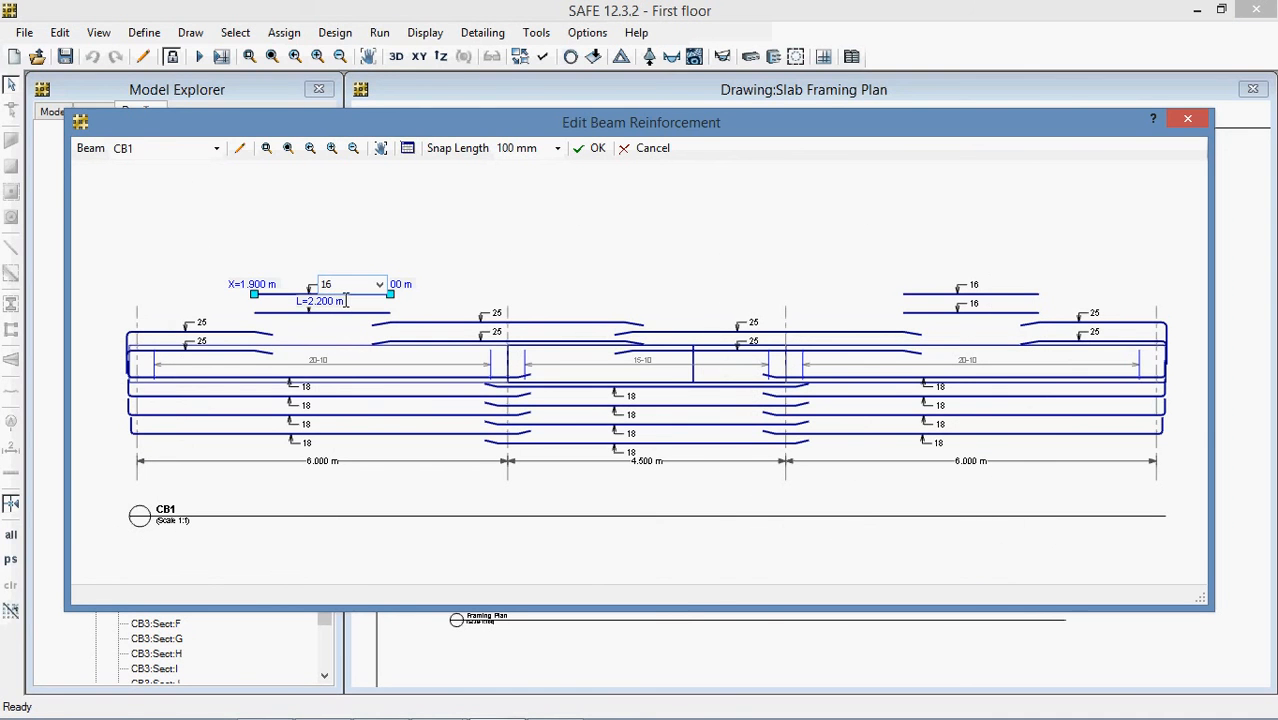
{"action": "left_click", "coordinate": [379, 285]}
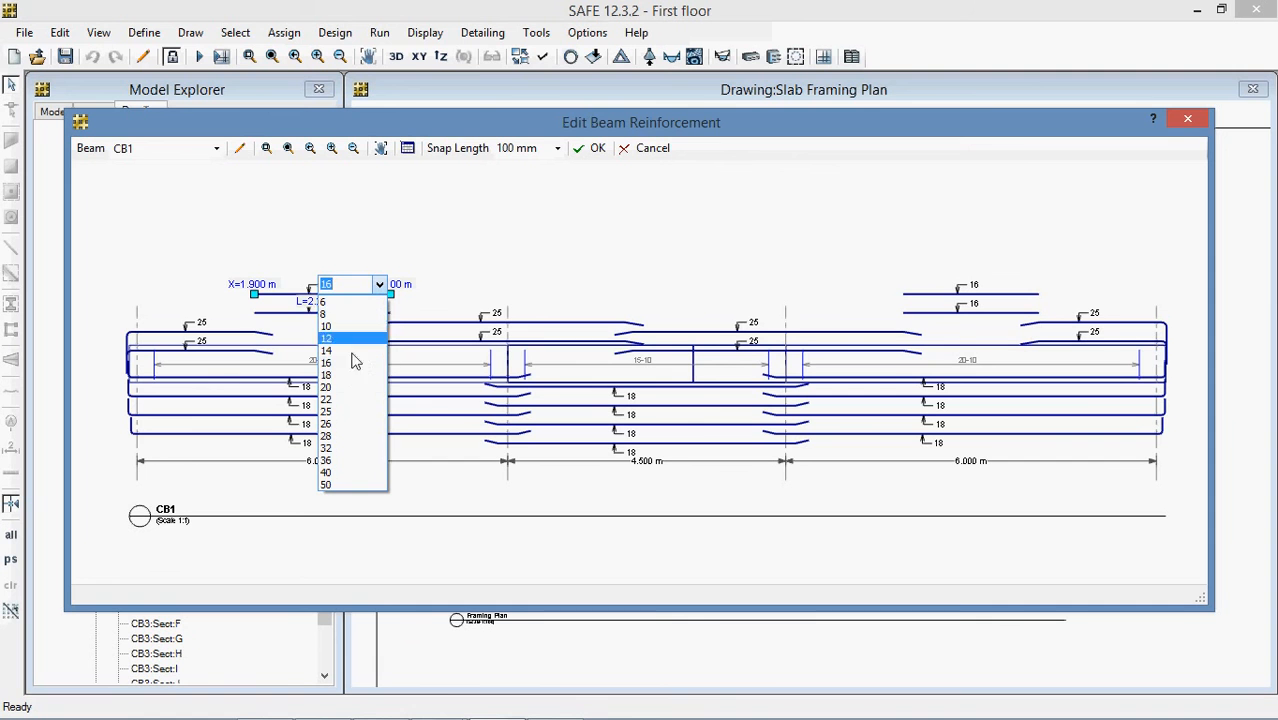
{"action": "left_click", "coordinate": [353, 391]}
{"action": "left_click", "coordinate": [252, 276]}
{"action": "left_click", "coordinate": [325, 313]}
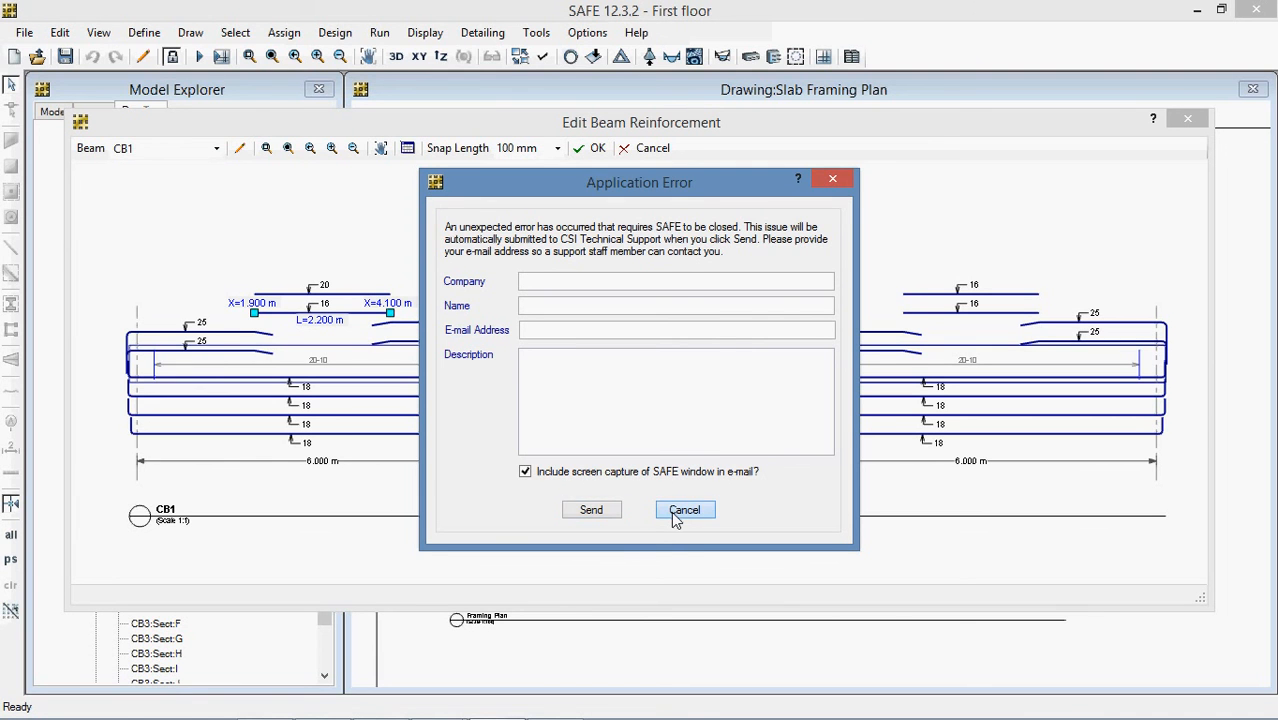
Step: Cancel the error report, close the model without saving, and prepare the restarted SAFE session in a maximized window
{"action": "left_click", "coordinate": [676, 516]}
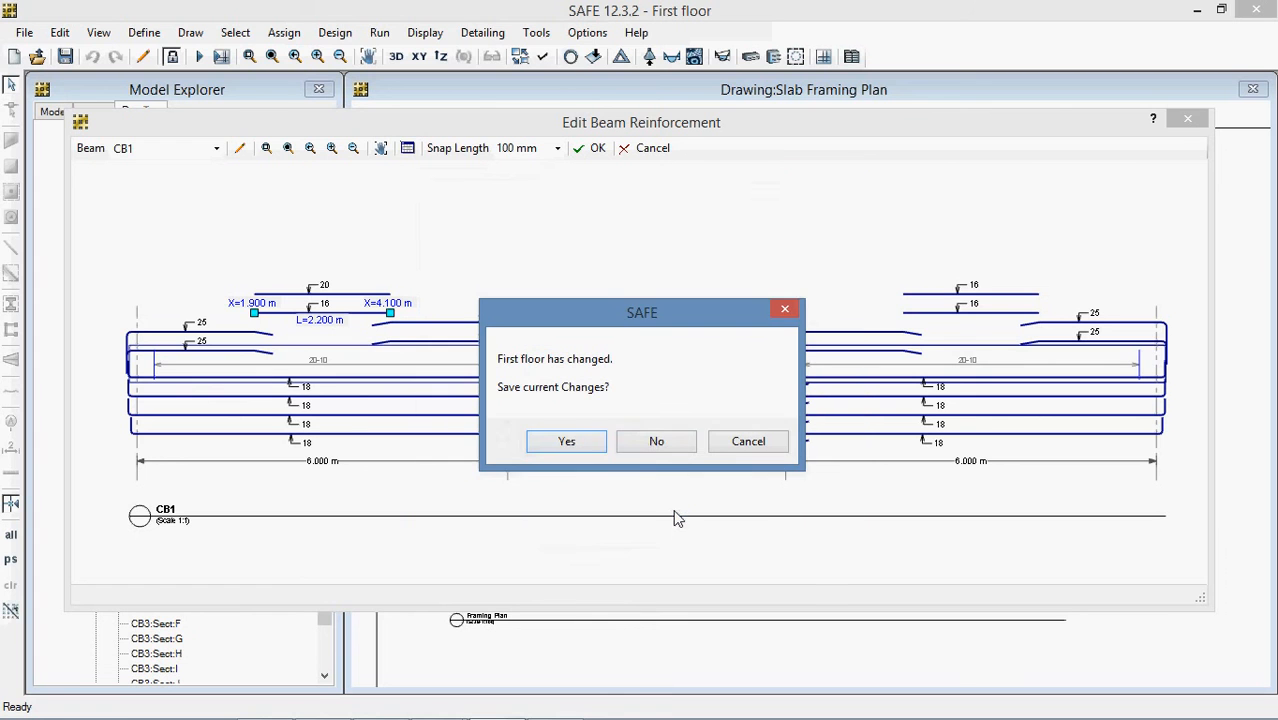
{"action": "left_click", "coordinate": [657, 443]}
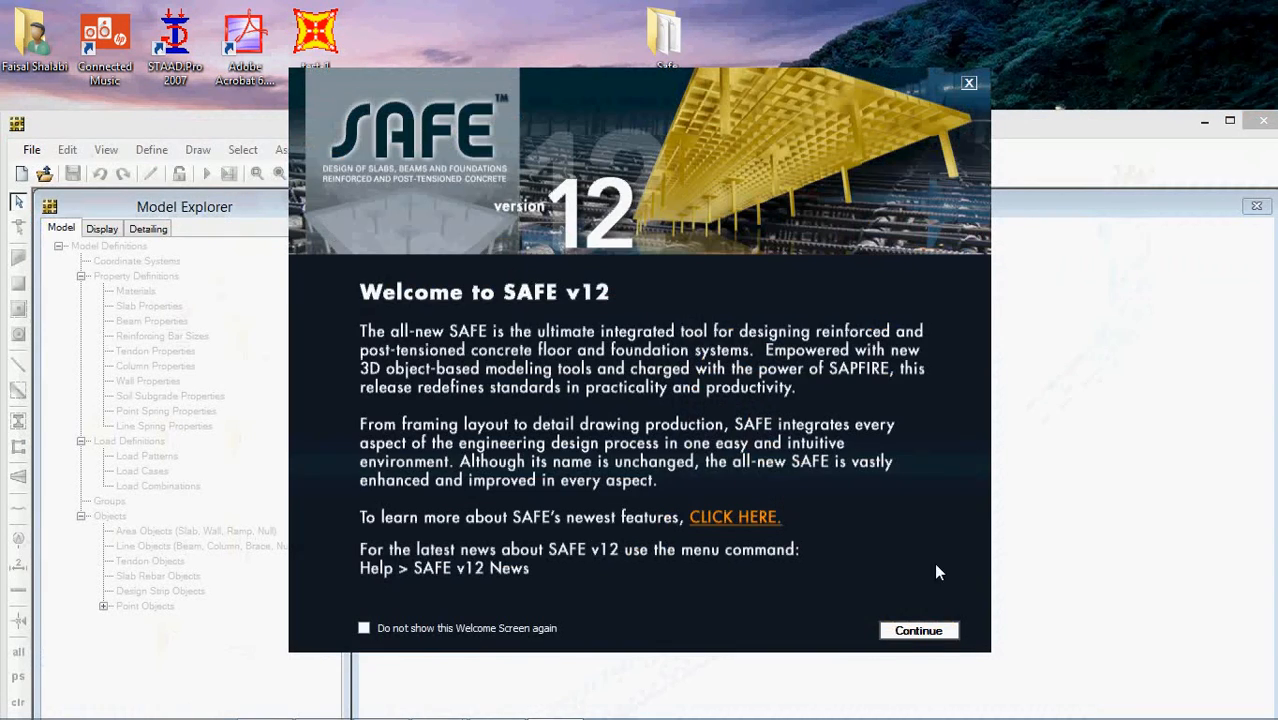
{"action": "left_click", "coordinate": [915, 632]}
{"action": "left_click", "coordinate": [862, 218]}
{"action": "left_click", "coordinate": [1229, 121]}
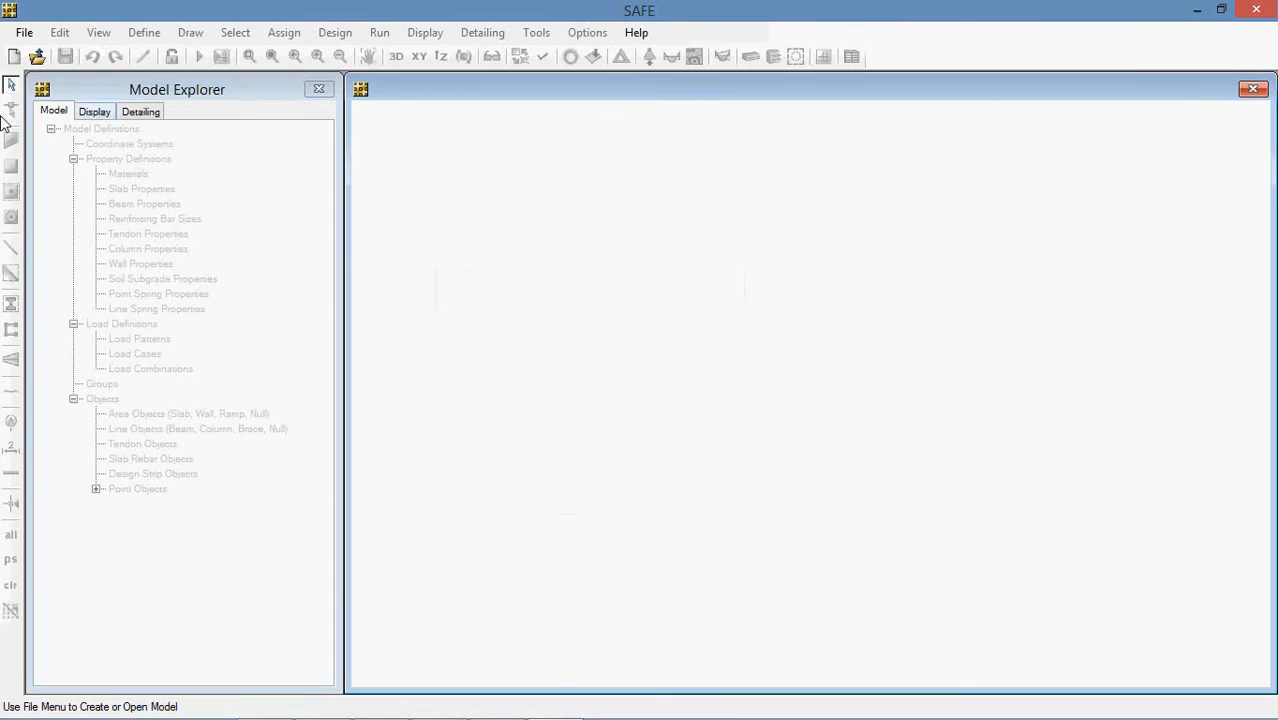
Step: Open the model file First floor.FDB from the Safe folder on the desktop
{"action": "left_click", "coordinate": [24, 33]}
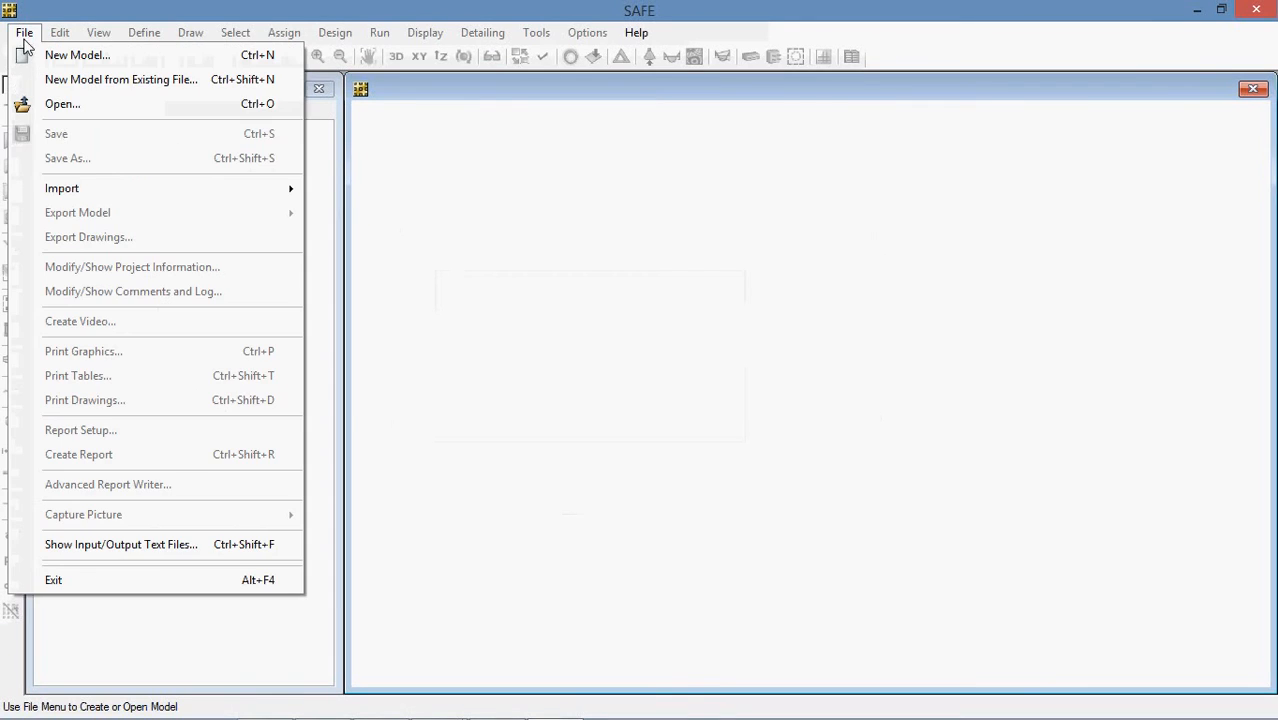
{"action": "left_click", "coordinate": [55, 104]}
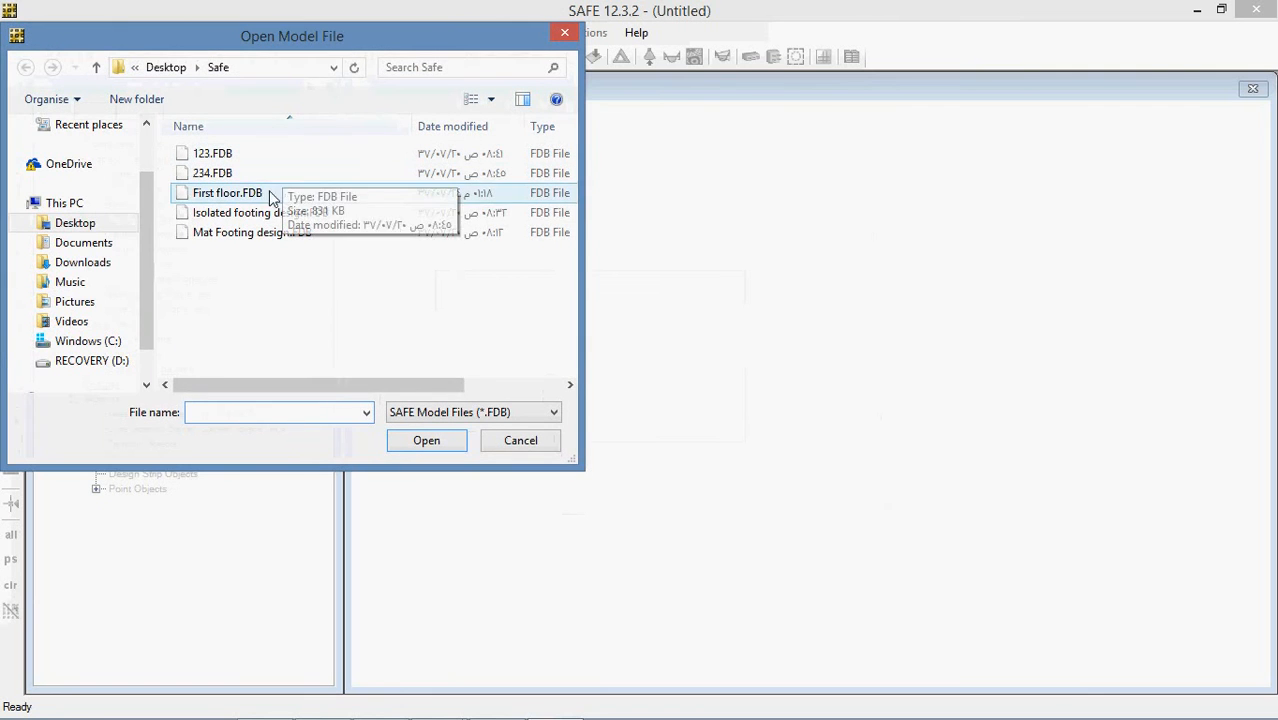
{"action": "left_click", "coordinate": [275, 213]}
{"action": "left_click", "coordinate": [258, 196]}
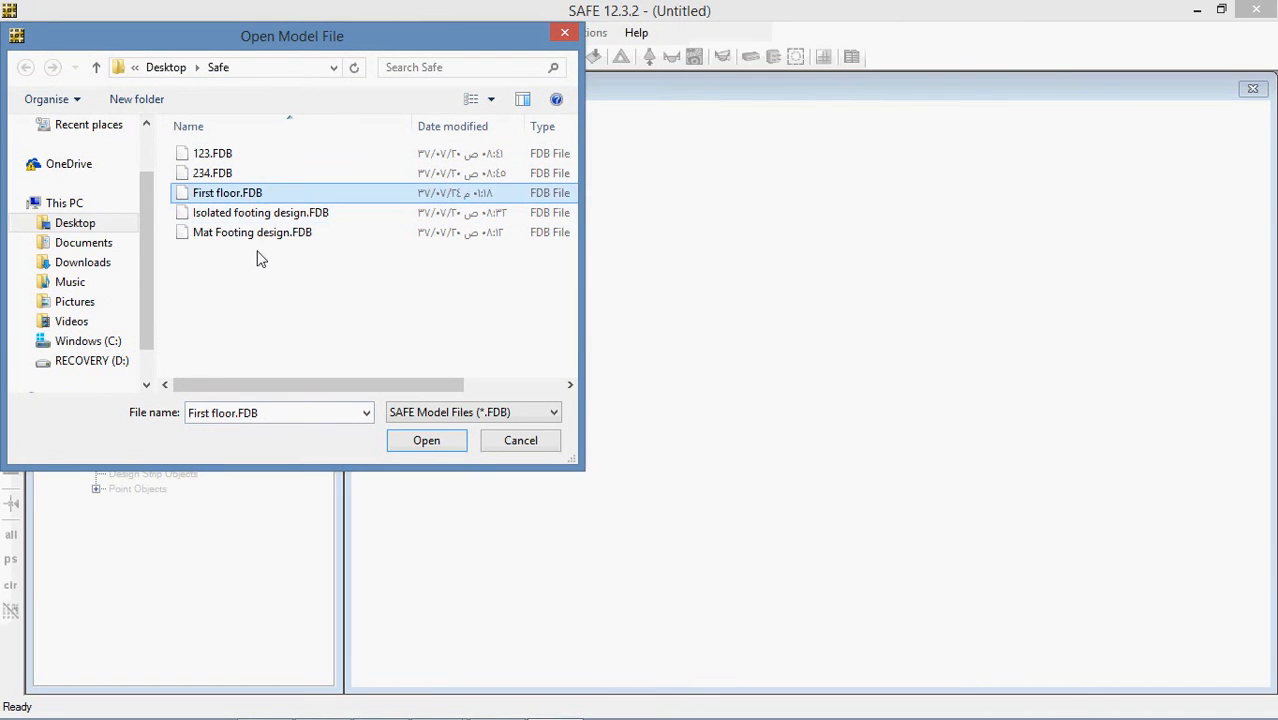
{"action": "left_click", "coordinate": [426, 441]}
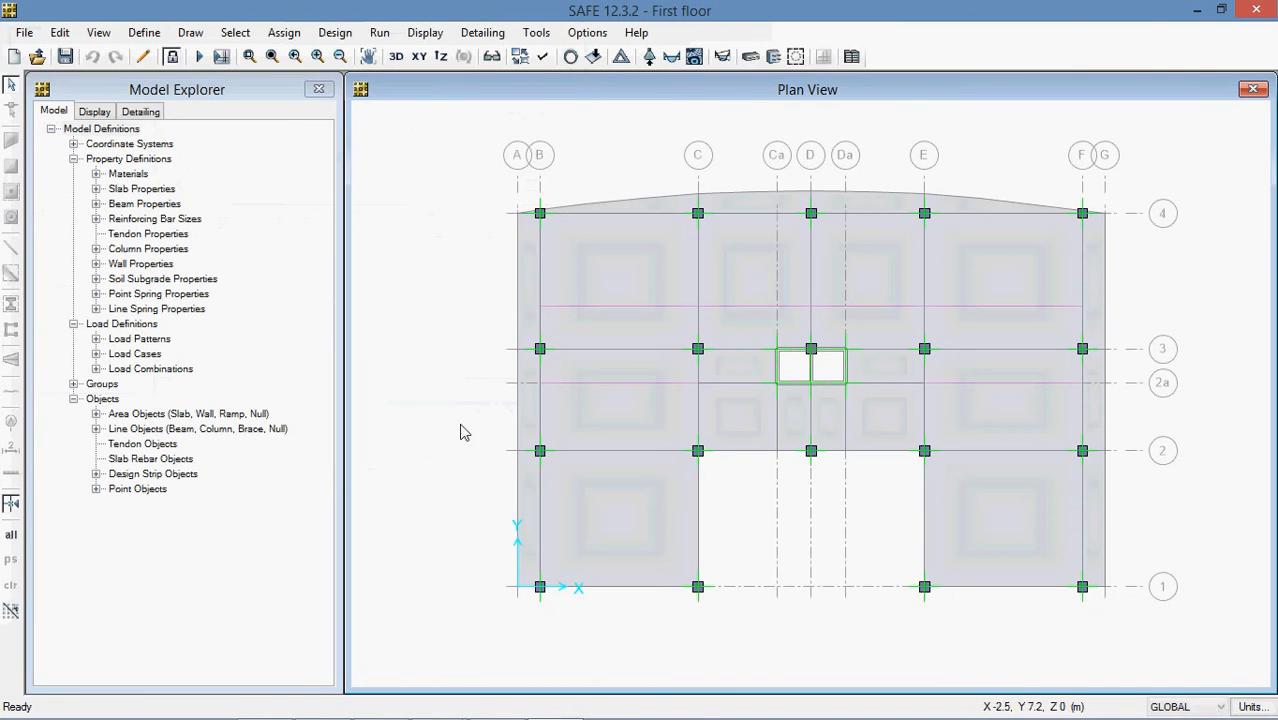
Step: Check the detailing tree, then run new detailing with individual bars in plan turned off
{"action": "left_click", "coordinate": [145, 112]}
{"action": "left_click", "coordinate": [100, 159]}
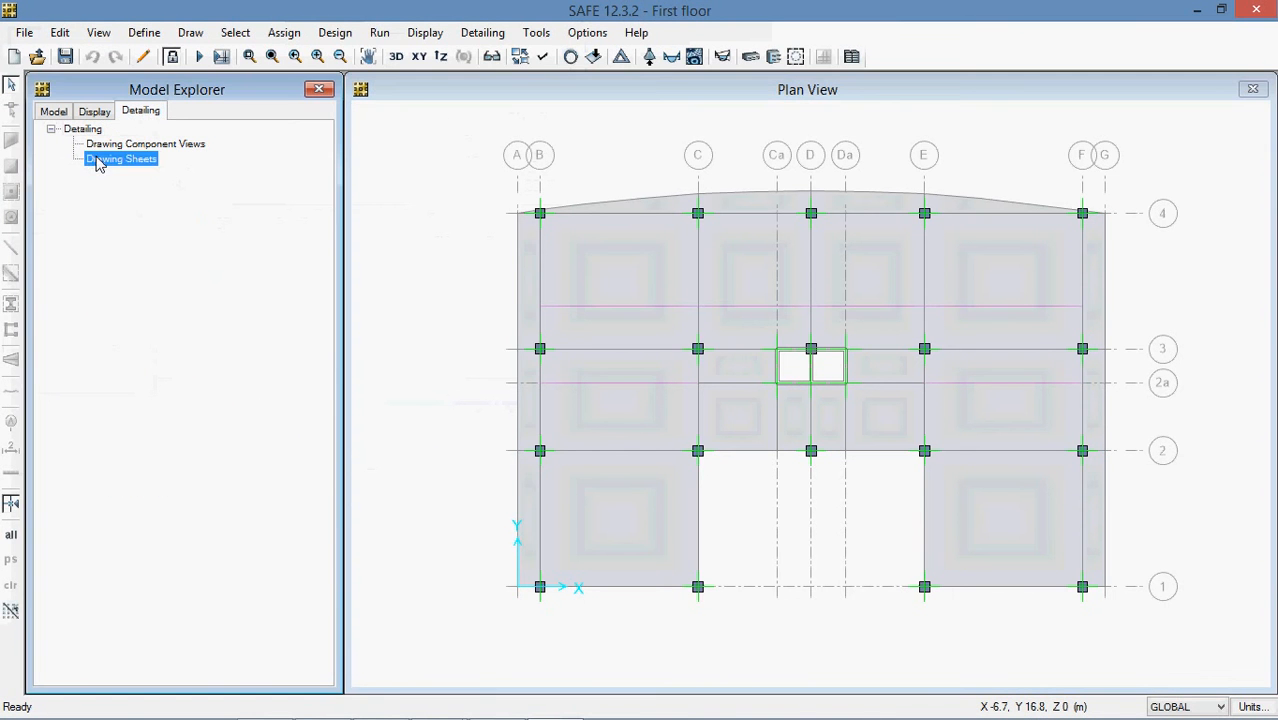
{"action": "double_click", "coordinate": [124, 147]}
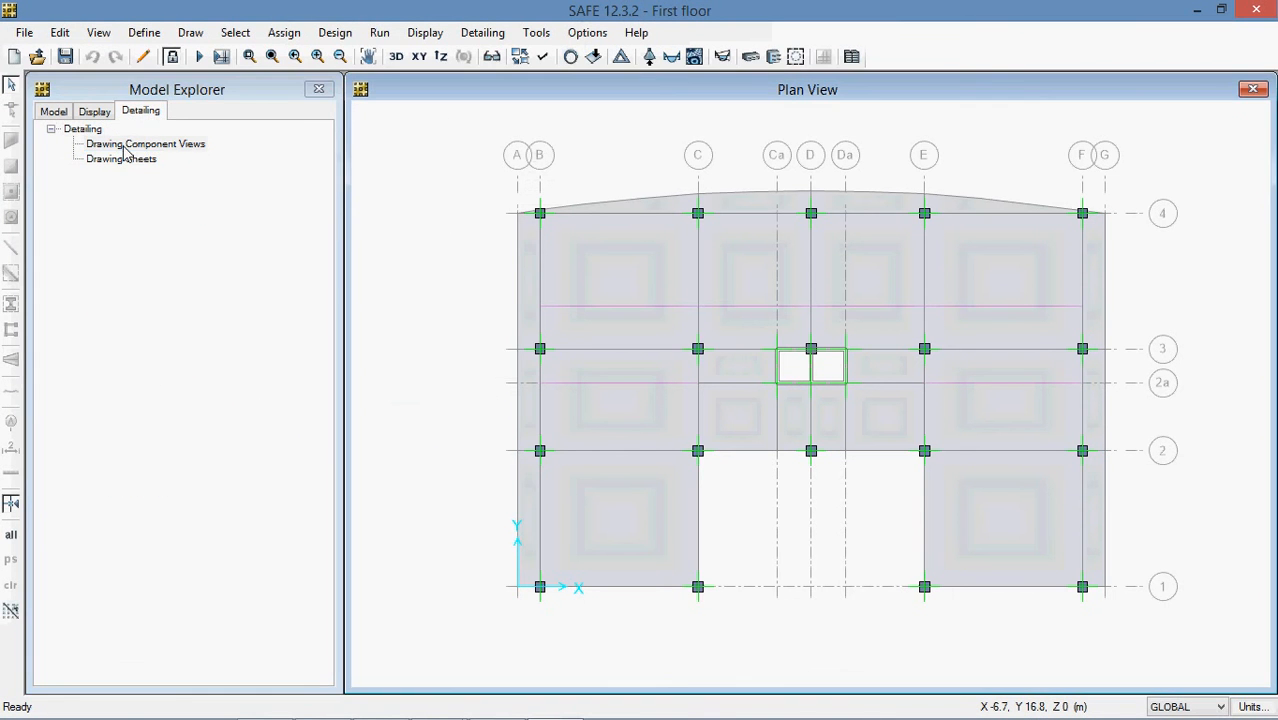
{"action": "left_click", "coordinate": [379, 32]}
{"action": "left_click", "coordinate": [407, 120]}
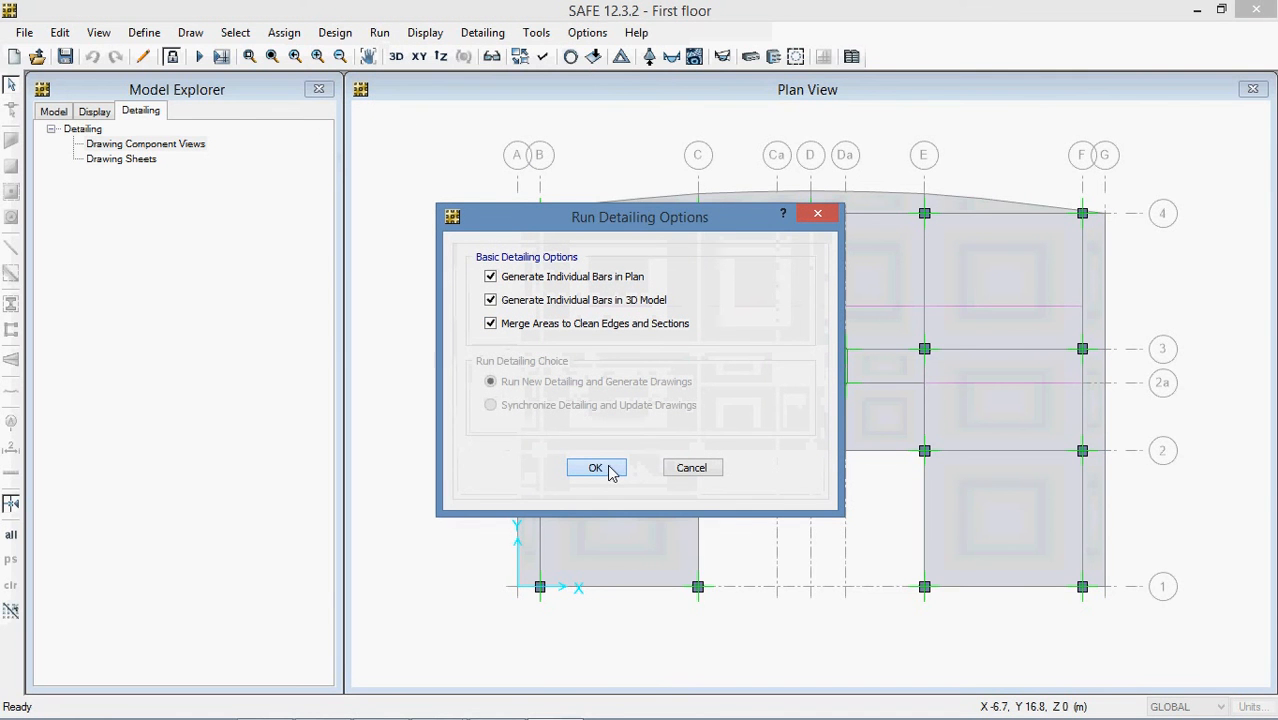
{"action": "left_click", "coordinate": [490, 276]}
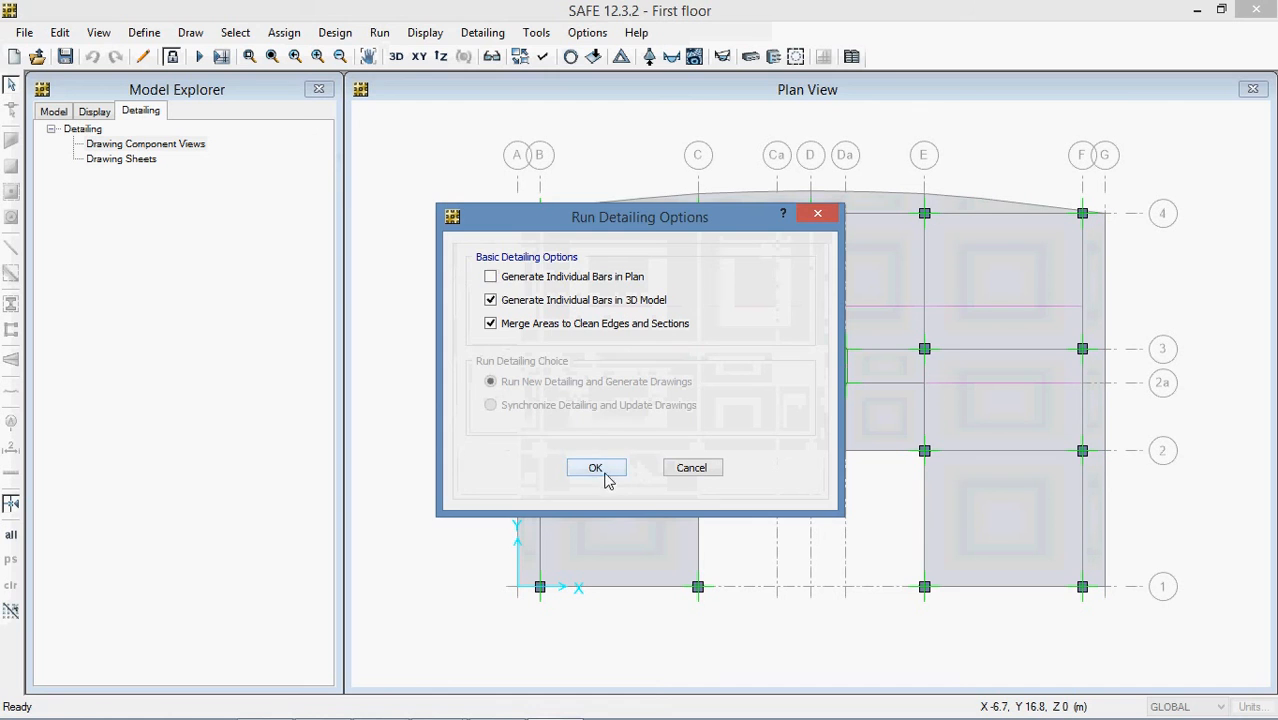
{"action": "left_click", "coordinate": [602, 472]}
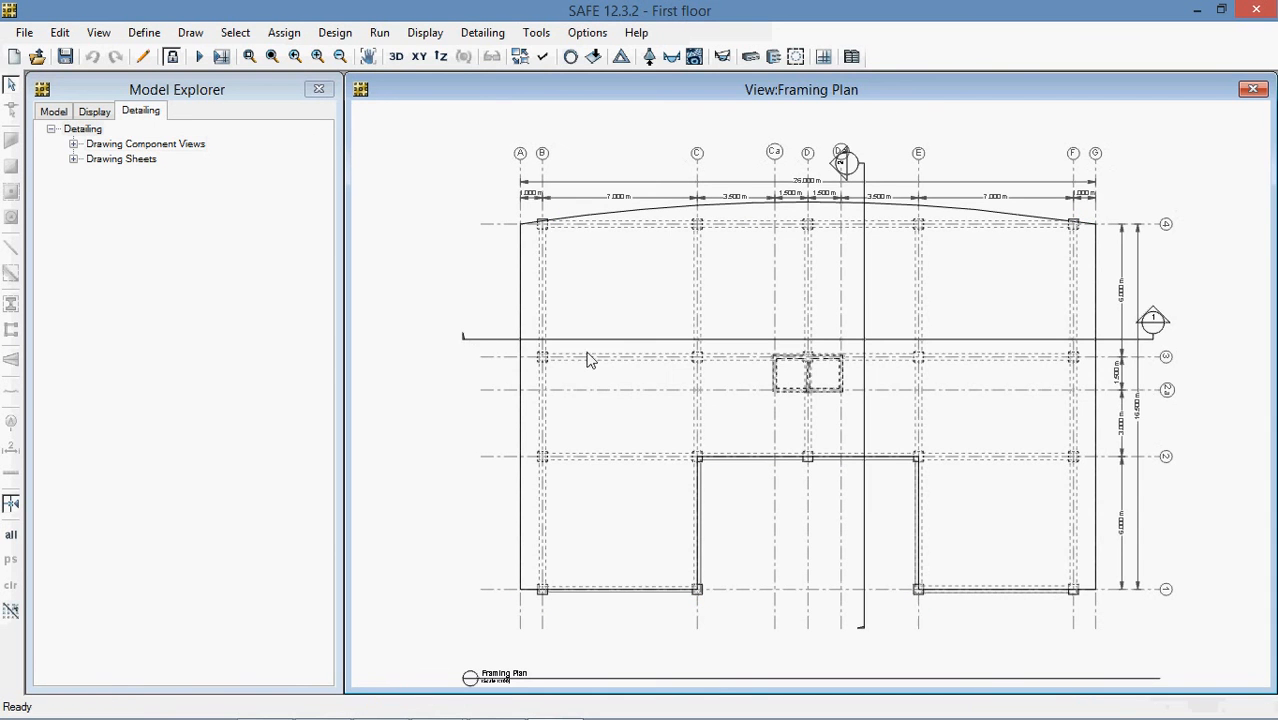
Step: List the generated drawing sheets, then view beam CB1's bars in the beam reinforcement editor and close it
{"action": "left_click", "coordinate": [73, 160]}
{"action": "left_click", "coordinate": [483, 32]}
{"action": "left_click", "coordinate": [483, 32]}
{"action": "left_click", "coordinate": [483, 32]}
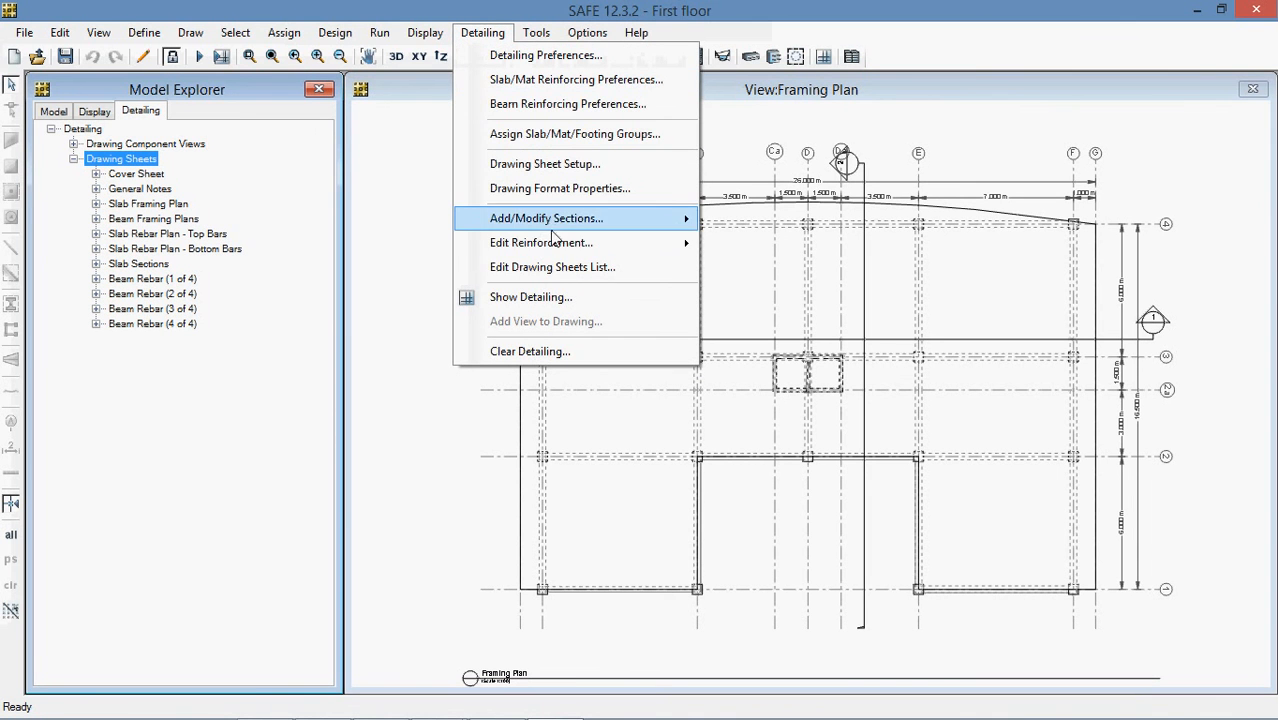
{"action": "mouse_move", "coordinate": [553, 243]}
{"action": "left_click", "coordinate": [751, 264]}
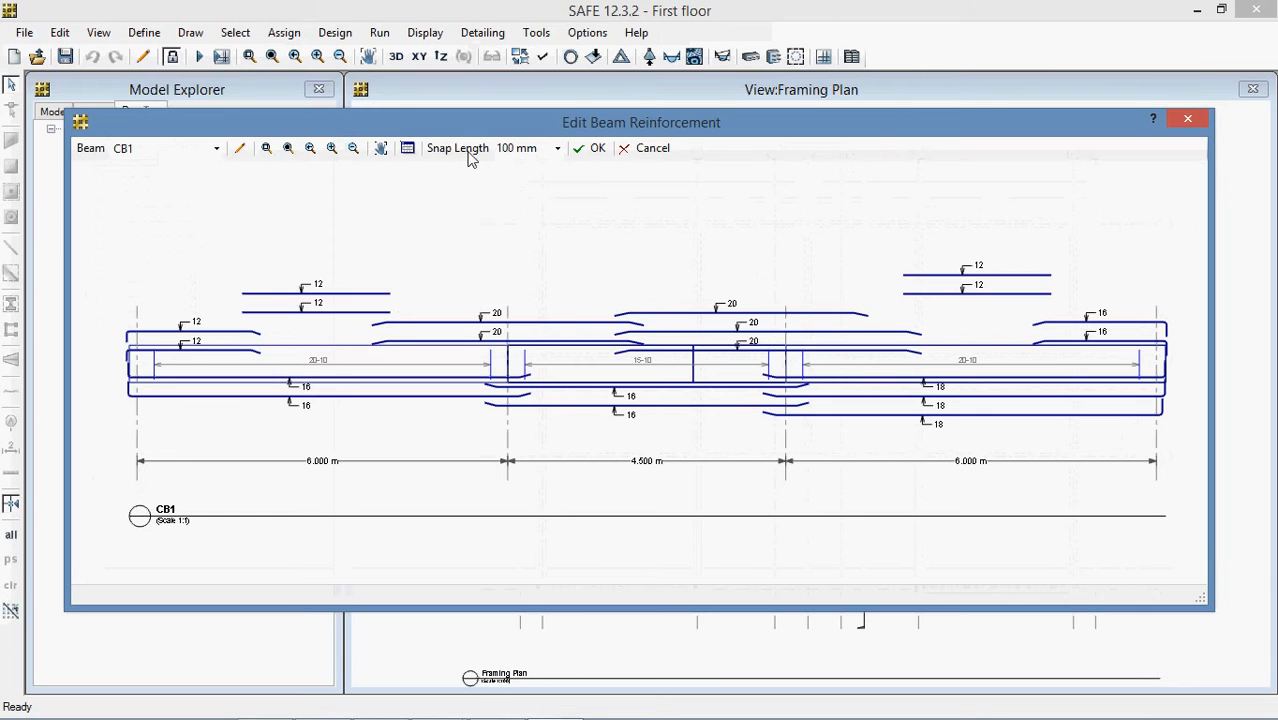
{"action": "left_click", "coordinate": [1188, 121]}
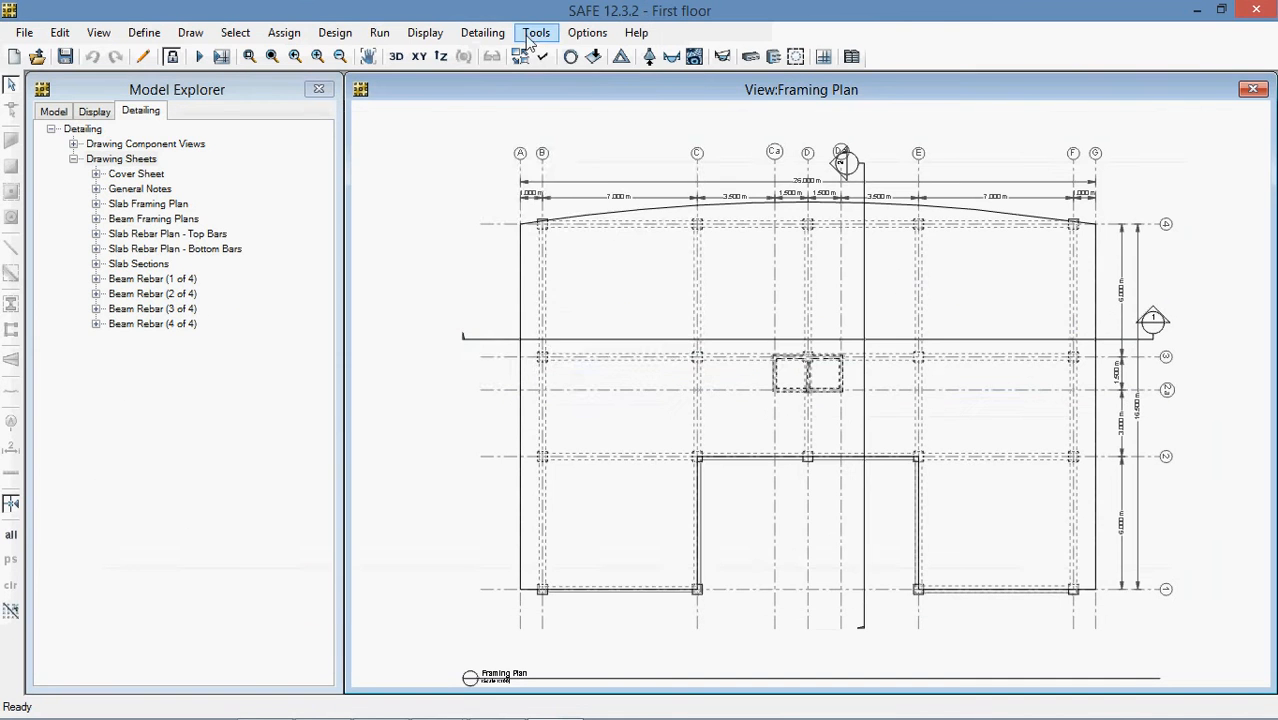
Step: In the slab reinforcement editor, change strip SA22's 4-16 bar callout to 6 bars of size 14
{"action": "left_click", "coordinate": [483, 32]}
{"action": "mouse_move", "coordinate": [532, 242]}
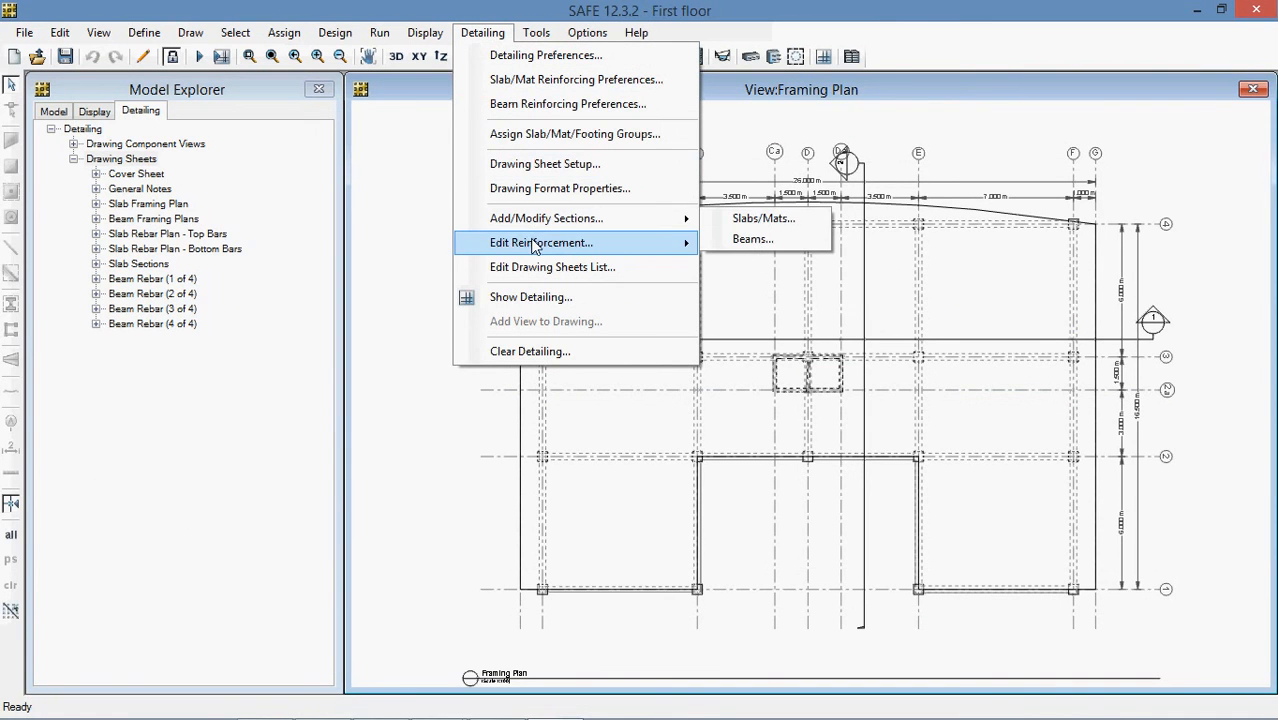
{"action": "left_click", "coordinate": [758, 245]}
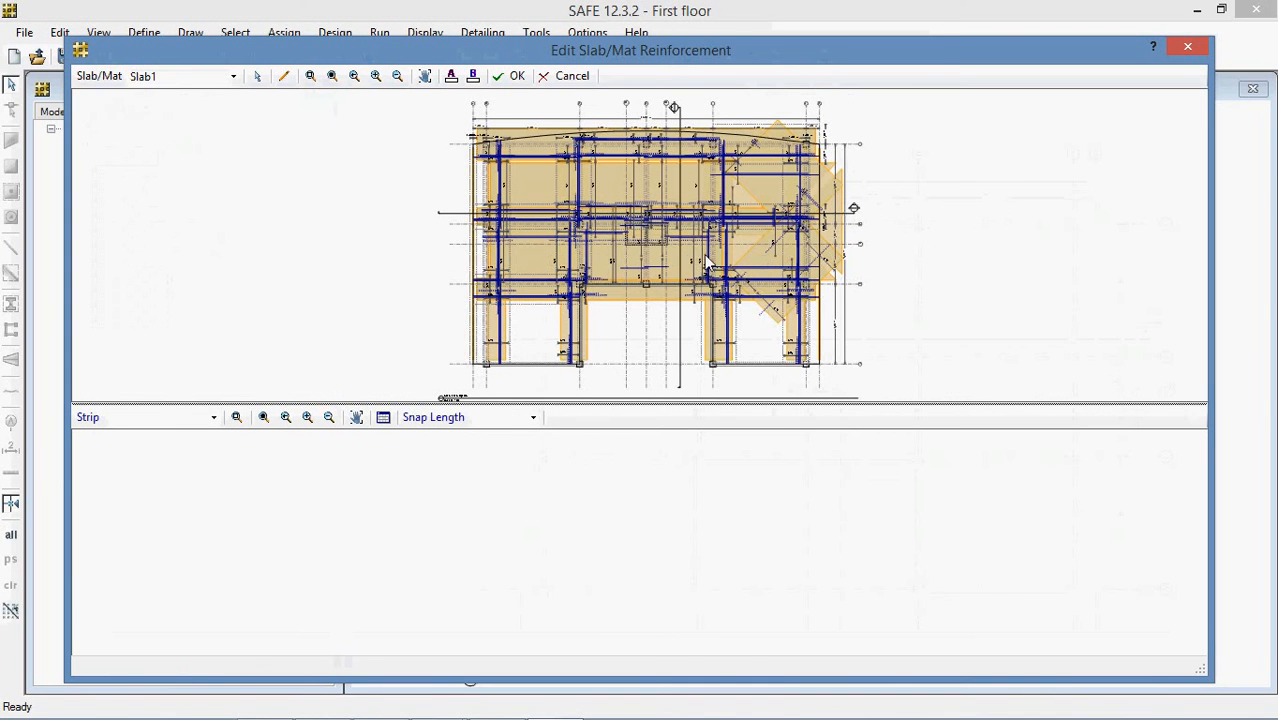
{"action": "left_click", "coordinate": [727, 350]}
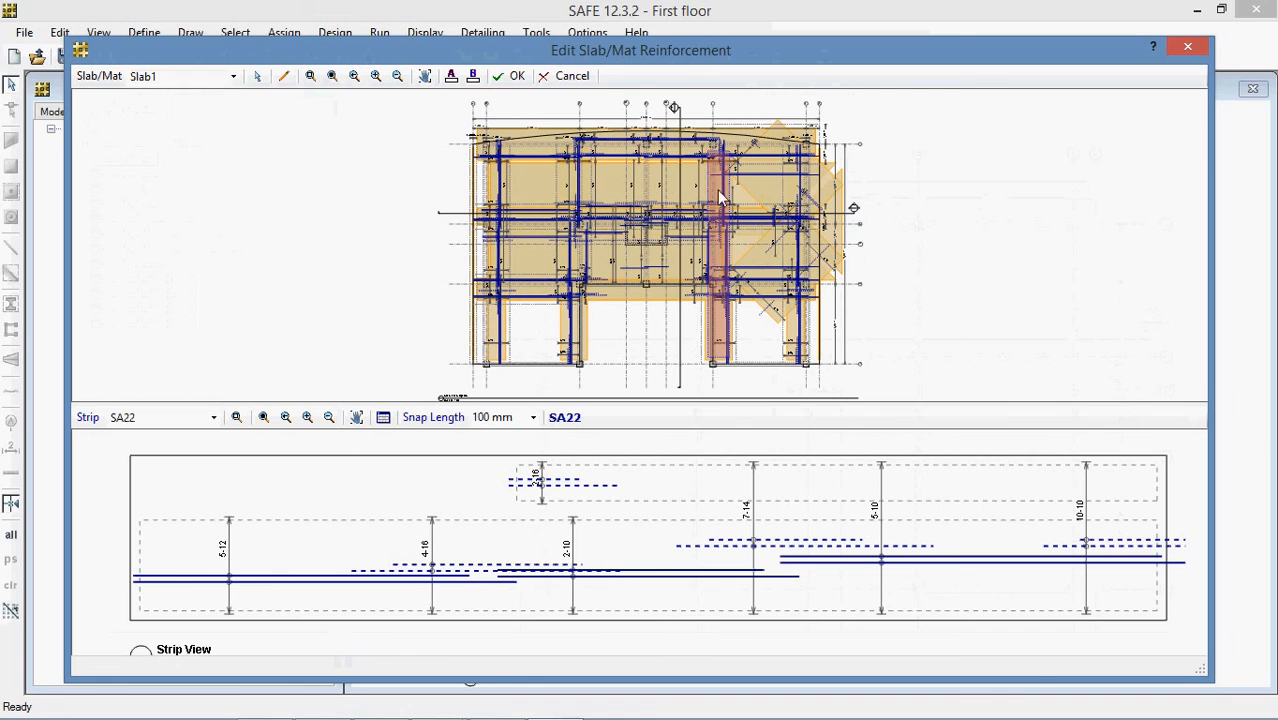
{"action": "left_click", "coordinate": [428, 566]}
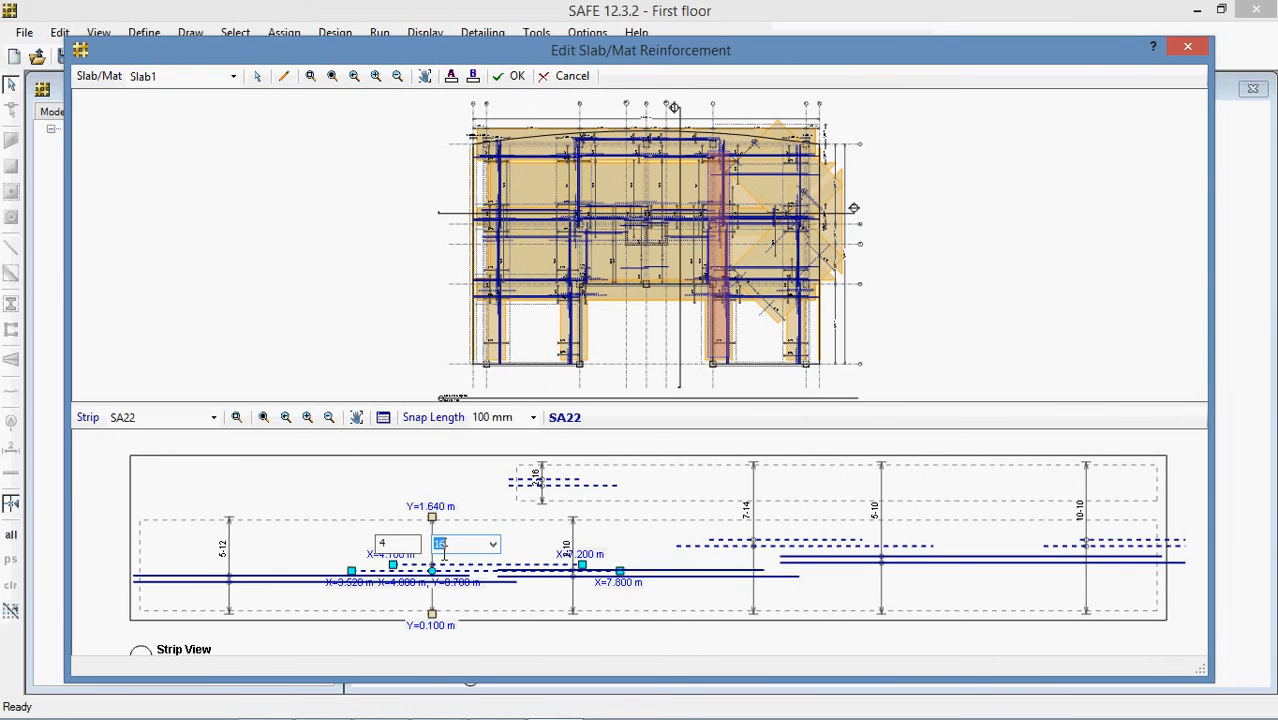
{"action": "key", "text": "shift+Tab"}
{"action": "type", "text": "6"}
{"action": "left_click", "coordinate": [492, 543]}
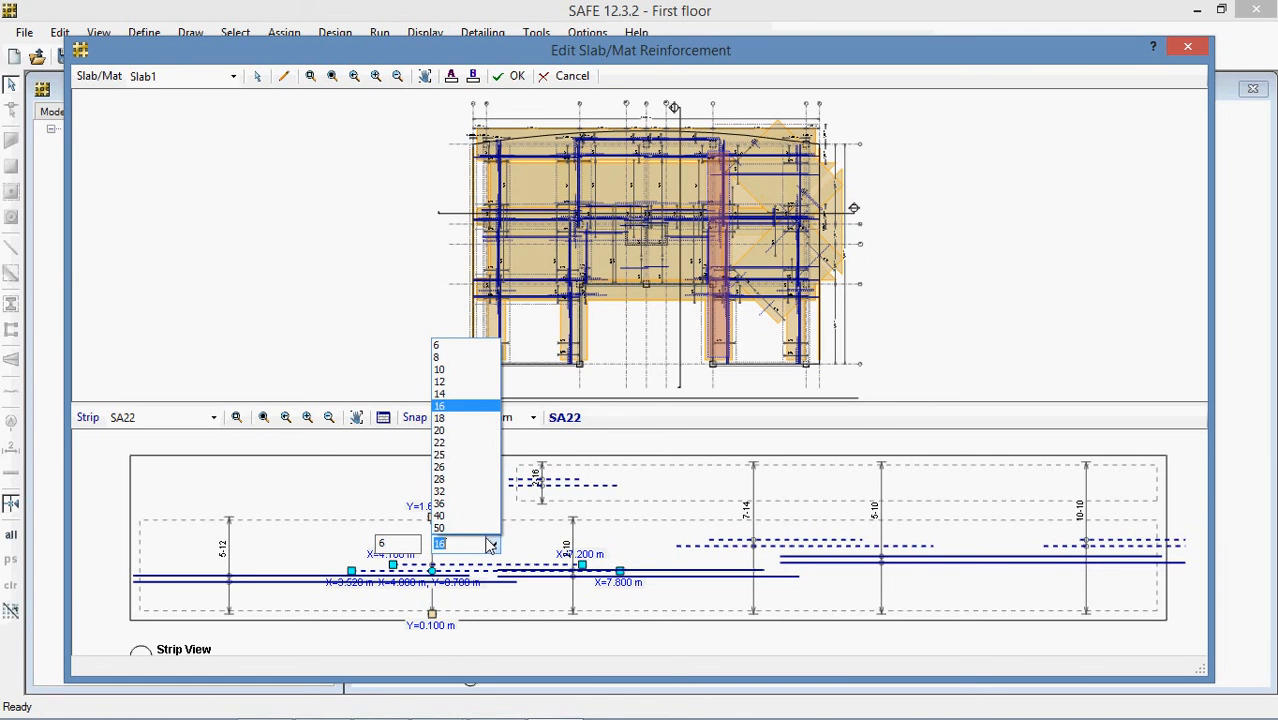
{"action": "left_click", "coordinate": [463, 393]}
{"action": "left_click", "coordinate": [503, 610]}
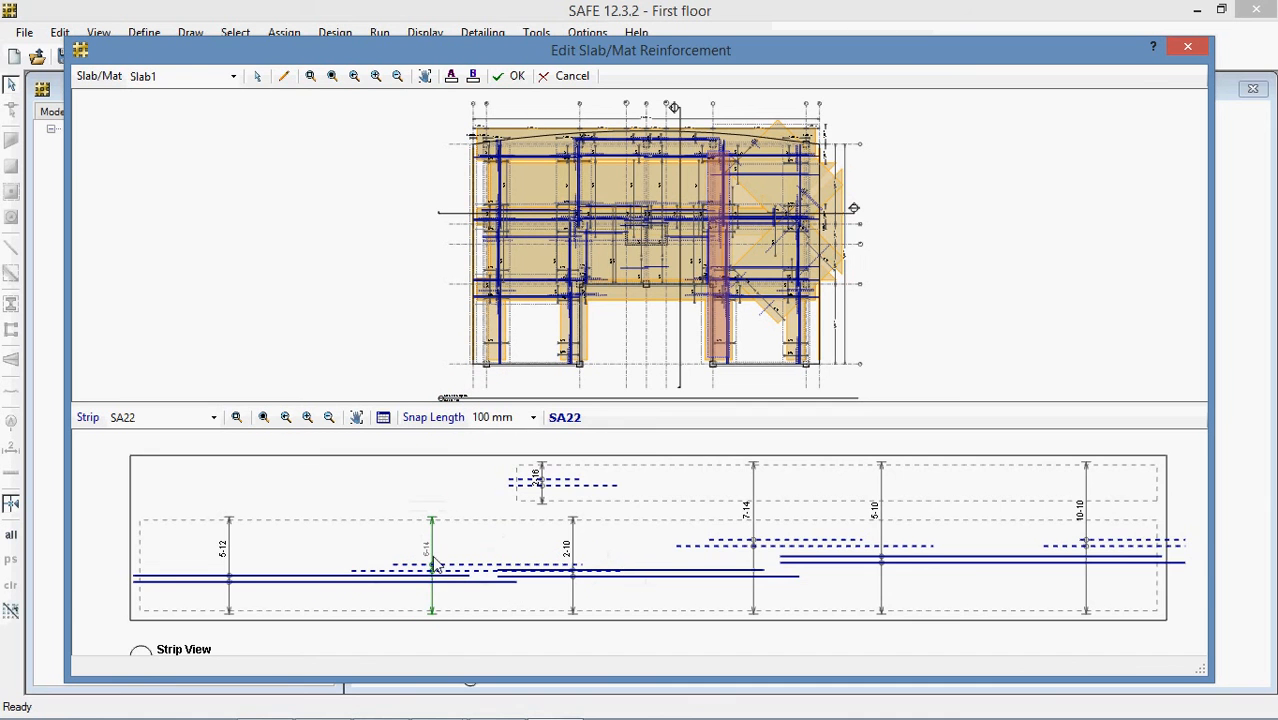
{"action": "scroll", "coordinate": [425, 553], "scroll_direction": "up", "scroll_amount": 3}
{"action": "scroll", "coordinate": [513, 602], "scroll_direction": "down", "scroll_amount": 4}
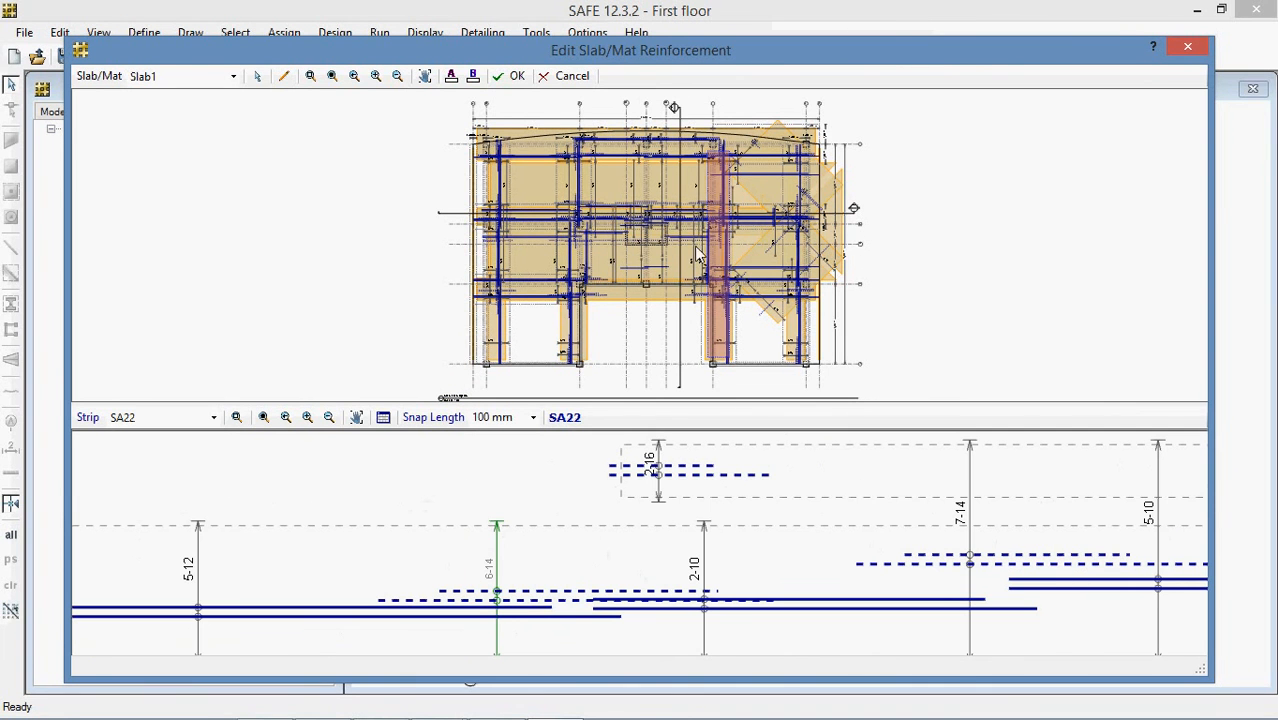
Step: View two bar callouts in slab strip SA7, and cancel out of the slab reinforcement editor
{"action": "left_click", "coordinate": [526, 216]}
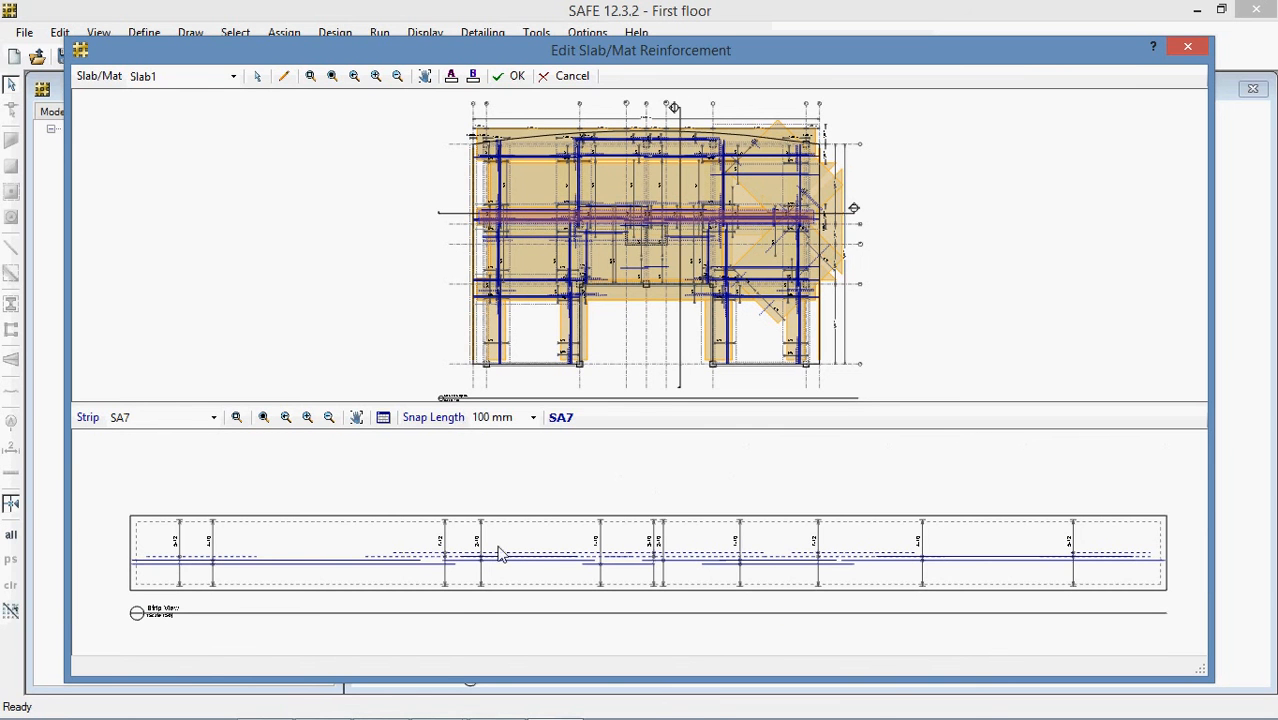
{"action": "left_click", "coordinate": [482, 551]}
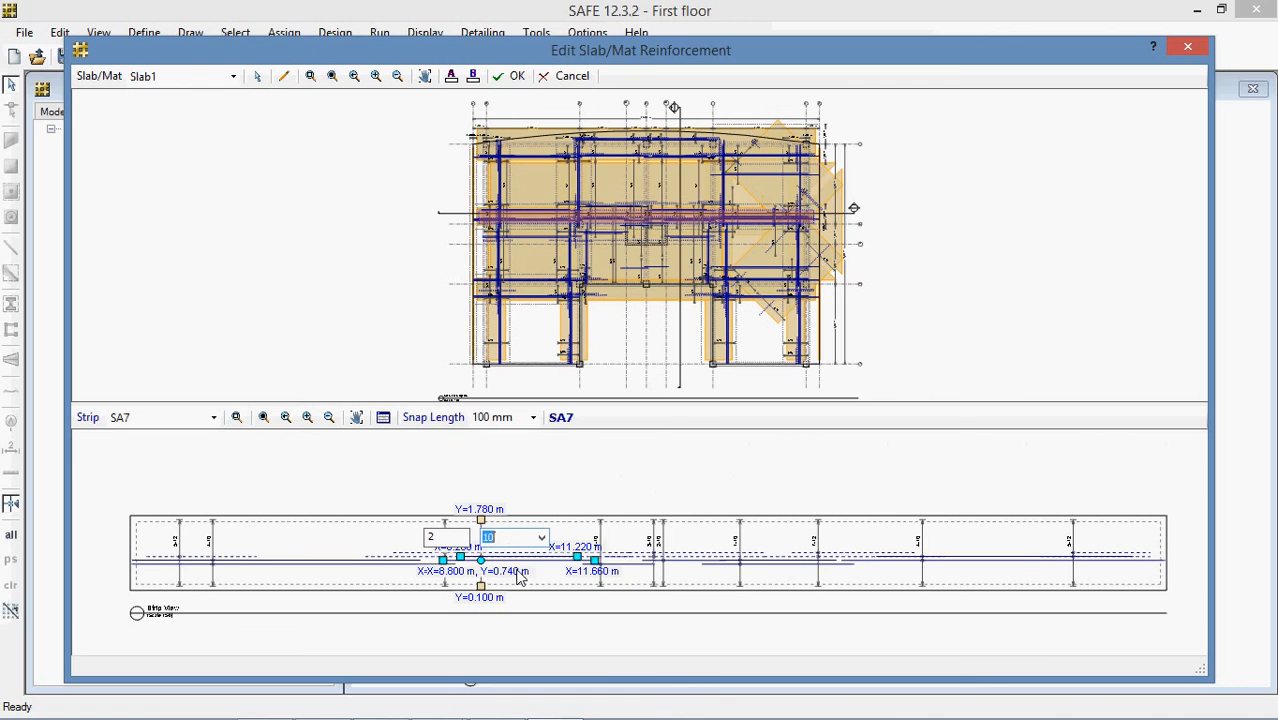
{"action": "left_click", "coordinate": [516, 571]}
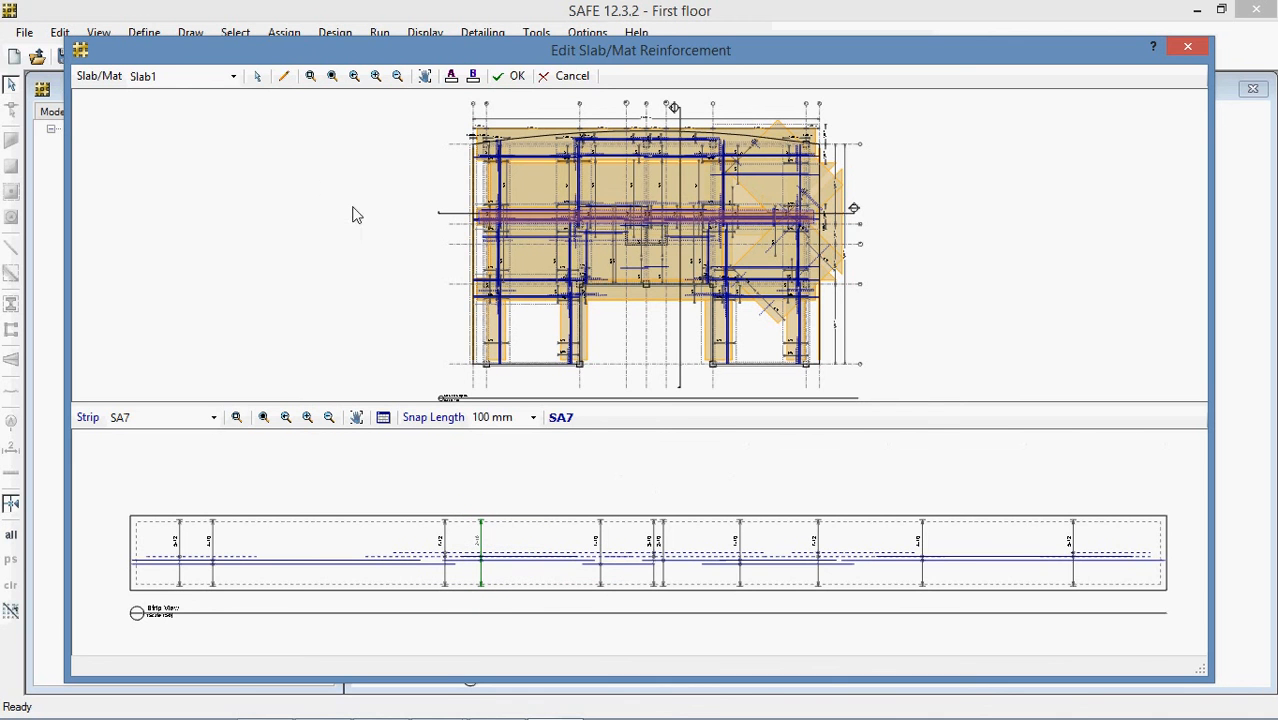
{"action": "left_click", "coordinate": [450, 565]}
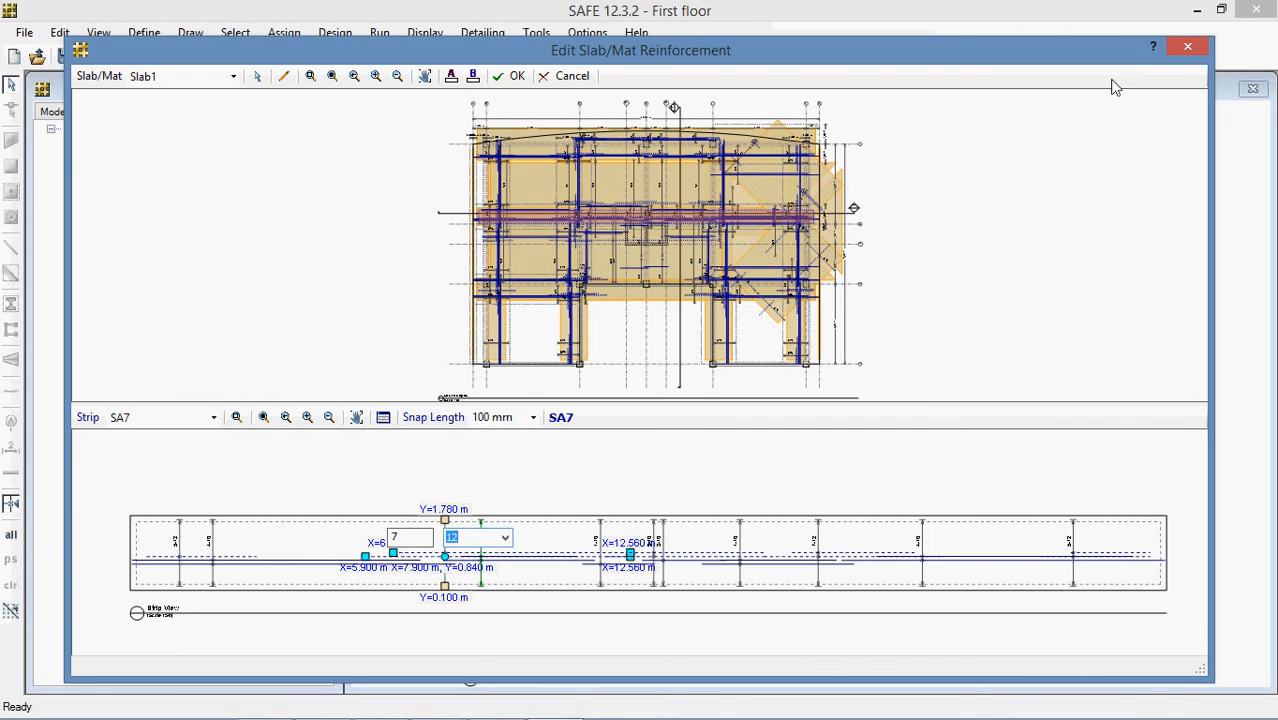
{"action": "left_click", "coordinate": [569, 80]}
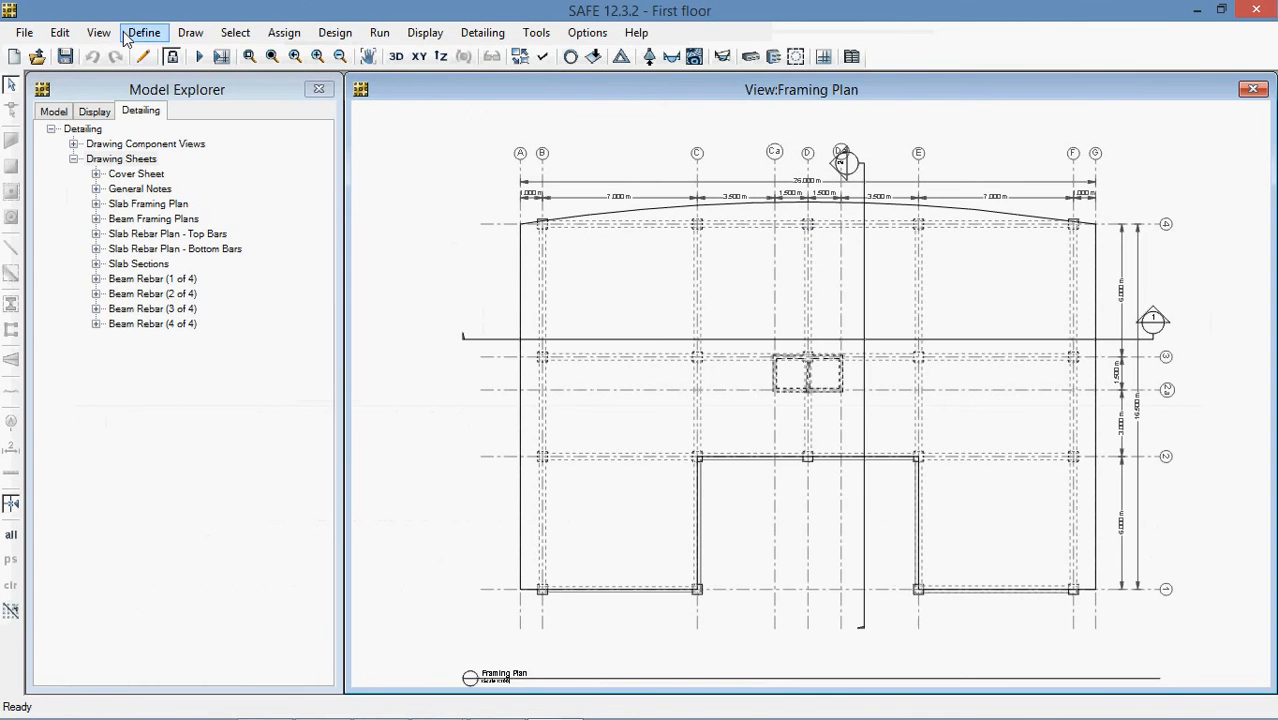
Step: Open the report setup and include the load patterns DEAD, LL, SF and Wall
{"action": "left_click", "coordinate": [20, 36]}
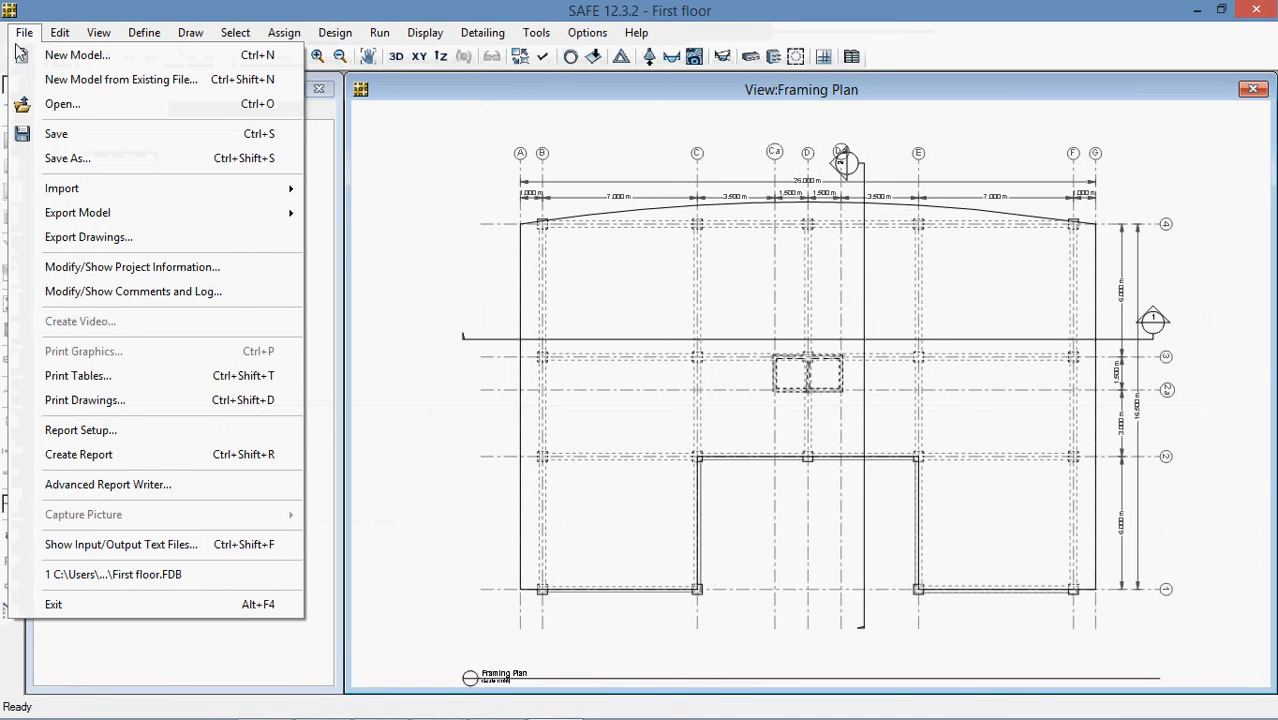
{"action": "left_click", "coordinate": [84, 430]}
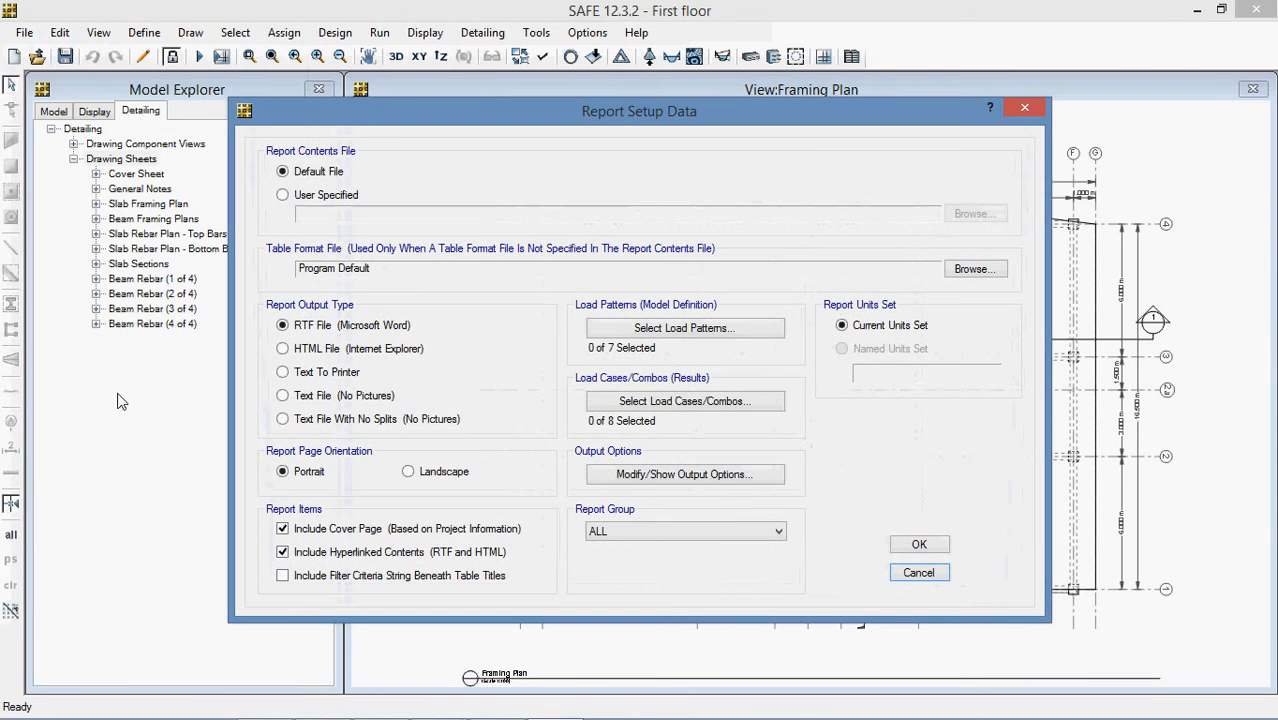
{"action": "left_click", "coordinate": [700, 328]}
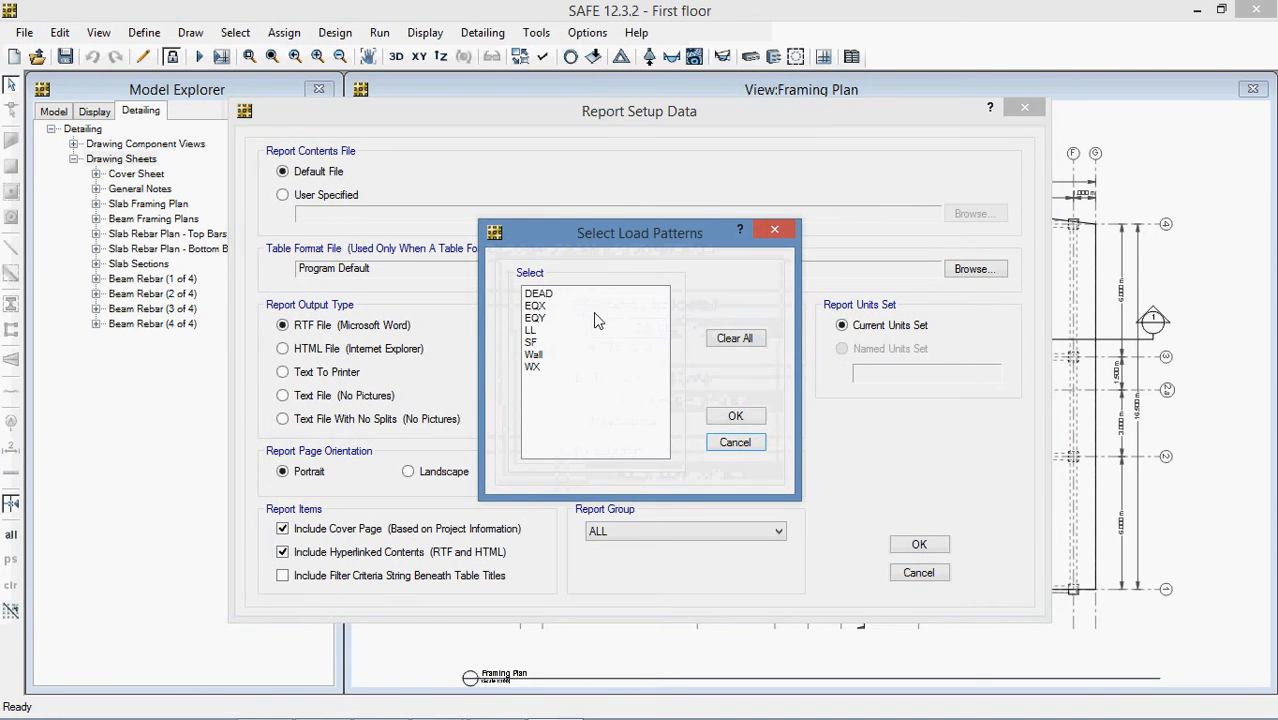
{"action": "left_click", "coordinate": [590, 297]}
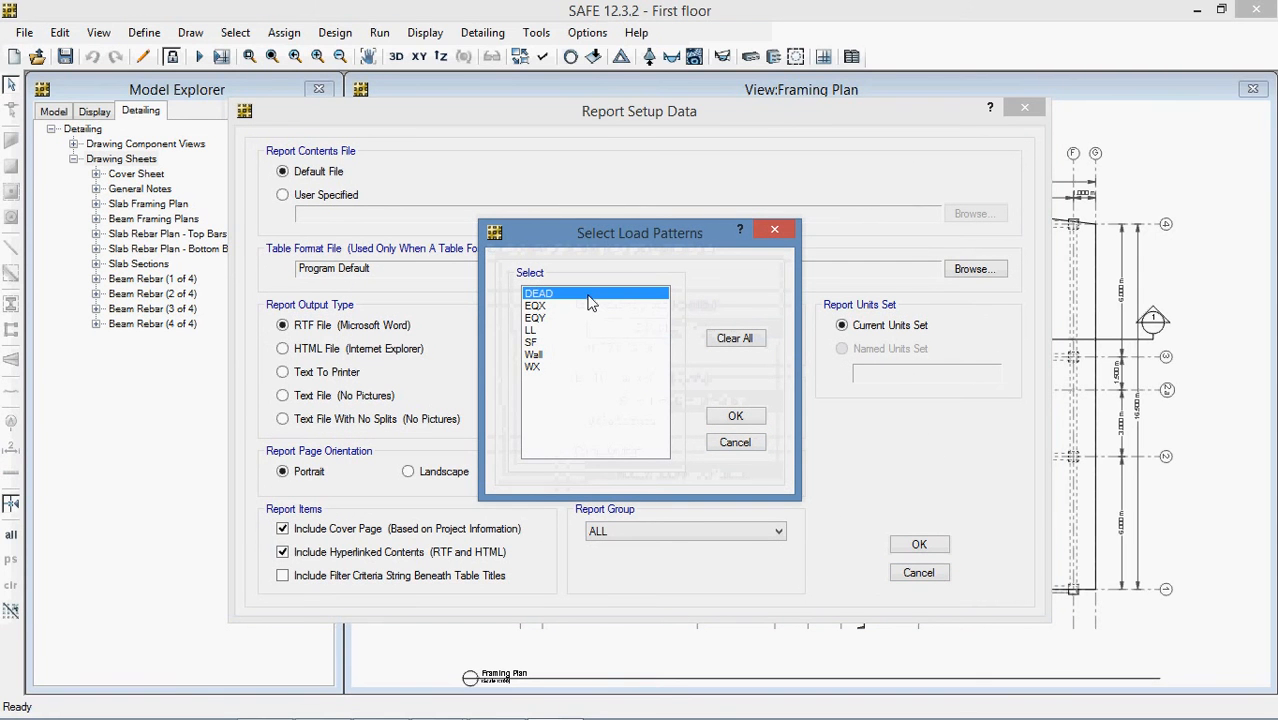
{"action": "left_click", "coordinate": [543, 343], "text": "shift"}
{"action": "left_click", "coordinate": [600, 356]}
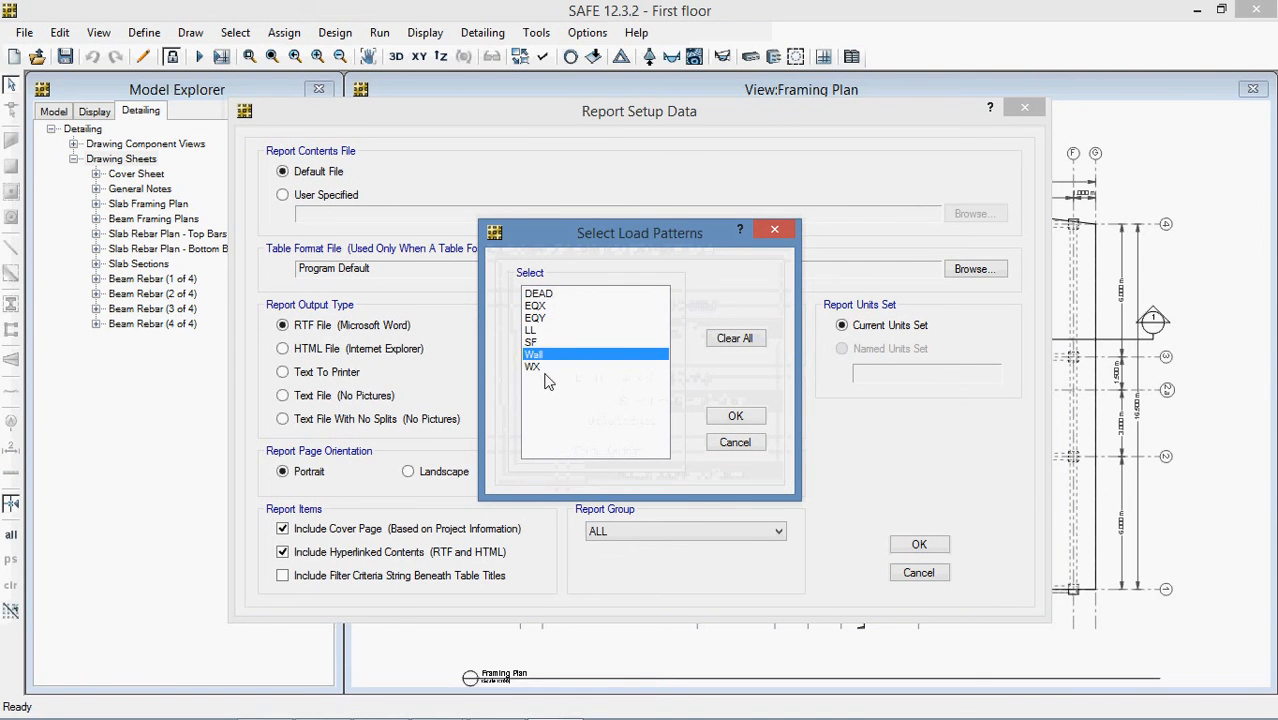
{"action": "left_click", "coordinate": [541, 343]}
{"action": "left_click", "coordinate": [543, 331], "text": "ctrl"}
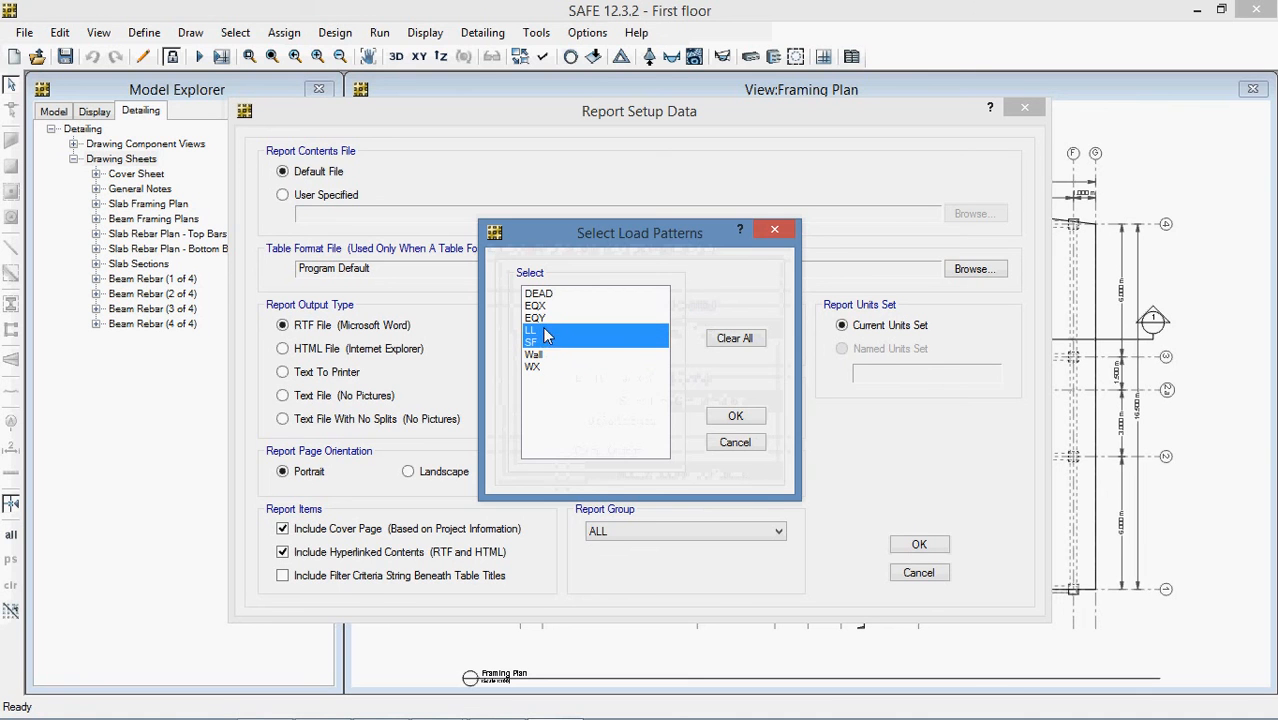
{"action": "left_click", "coordinate": [550, 296], "text": "ctrl"}
{"action": "left_click", "coordinate": [534, 356], "text": "ctrl"}
{"action": "left_click", "coordinate": [736, 416]}
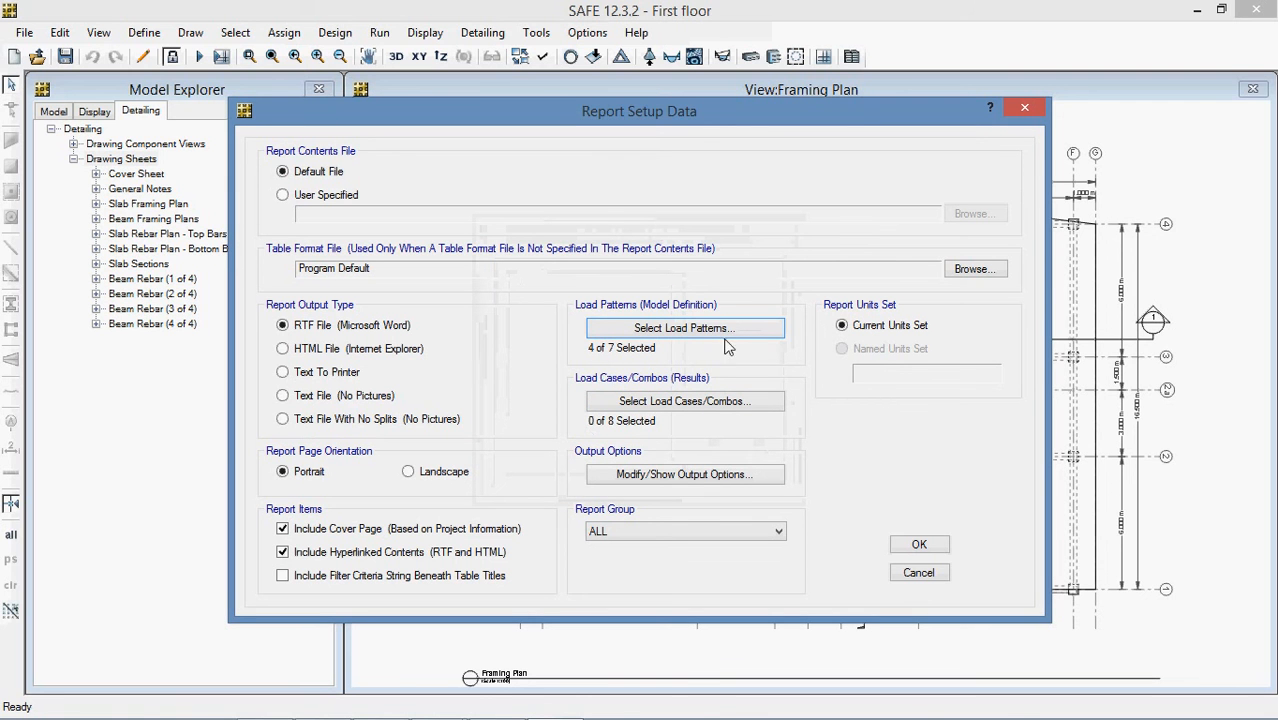
Step: Include the first listed load case in the report results
{"action": "left_click", "coordinate": [640, 402]}
{"action": "left_click", "coordinate": [557, 294]}
{"action": "left_click", "coordinate": [735, 417]}
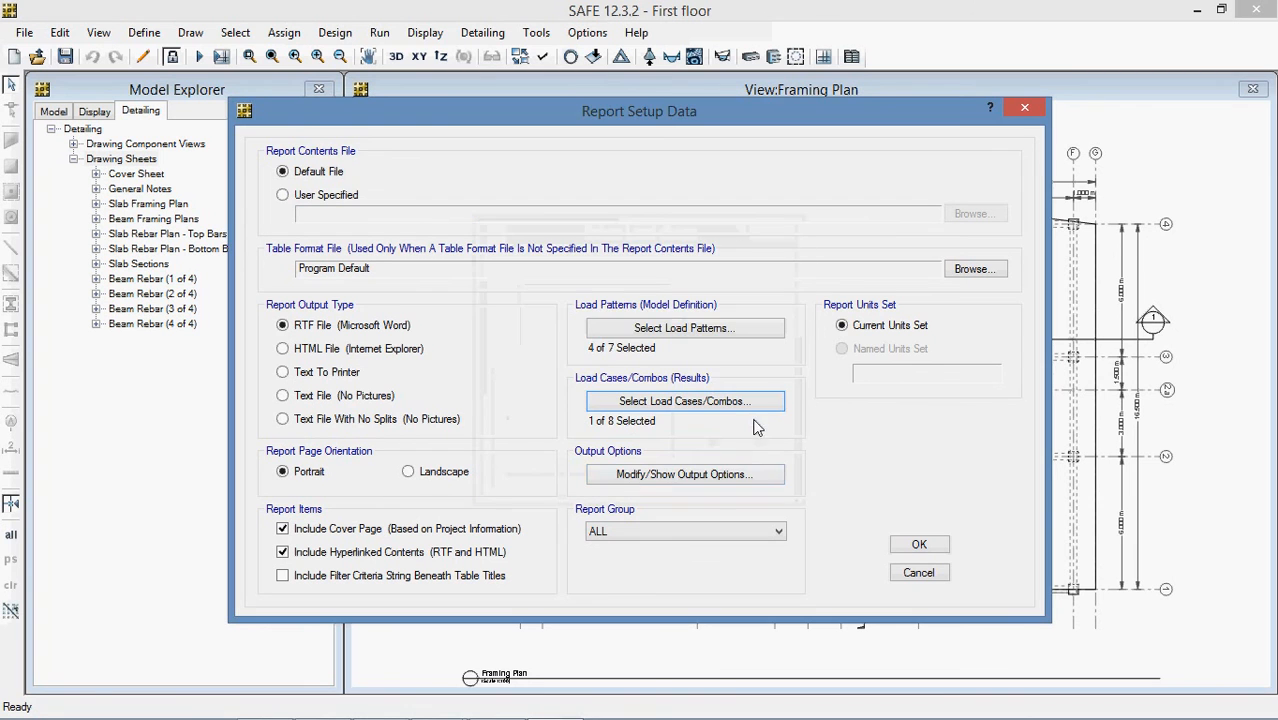
Step: Check the report's output options and cancel them, and check the available report groups
{"action": "left_click", "coordinate": [636, 476]}
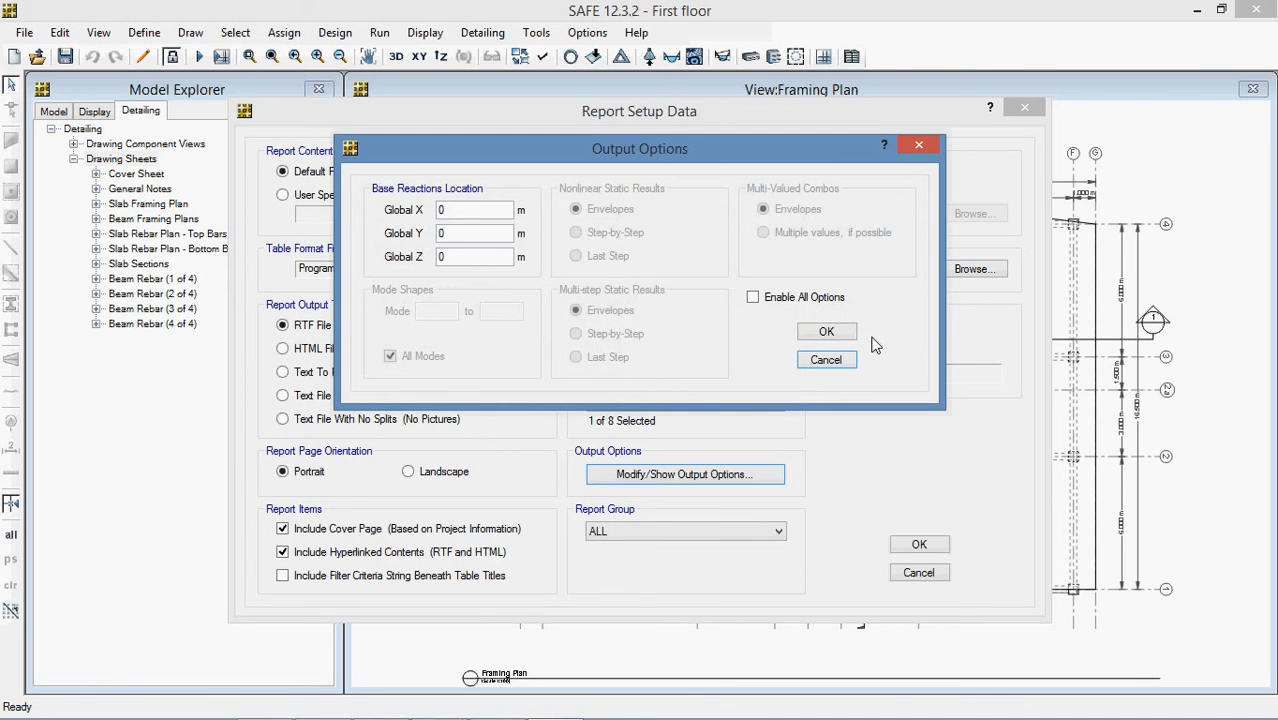
{"action": "left_click", "coordinate": [826, 360]}
{"action": "left_click", "coordinate": [654, 536]}
{"action": "left_click", "coordinate": [655, 534]}
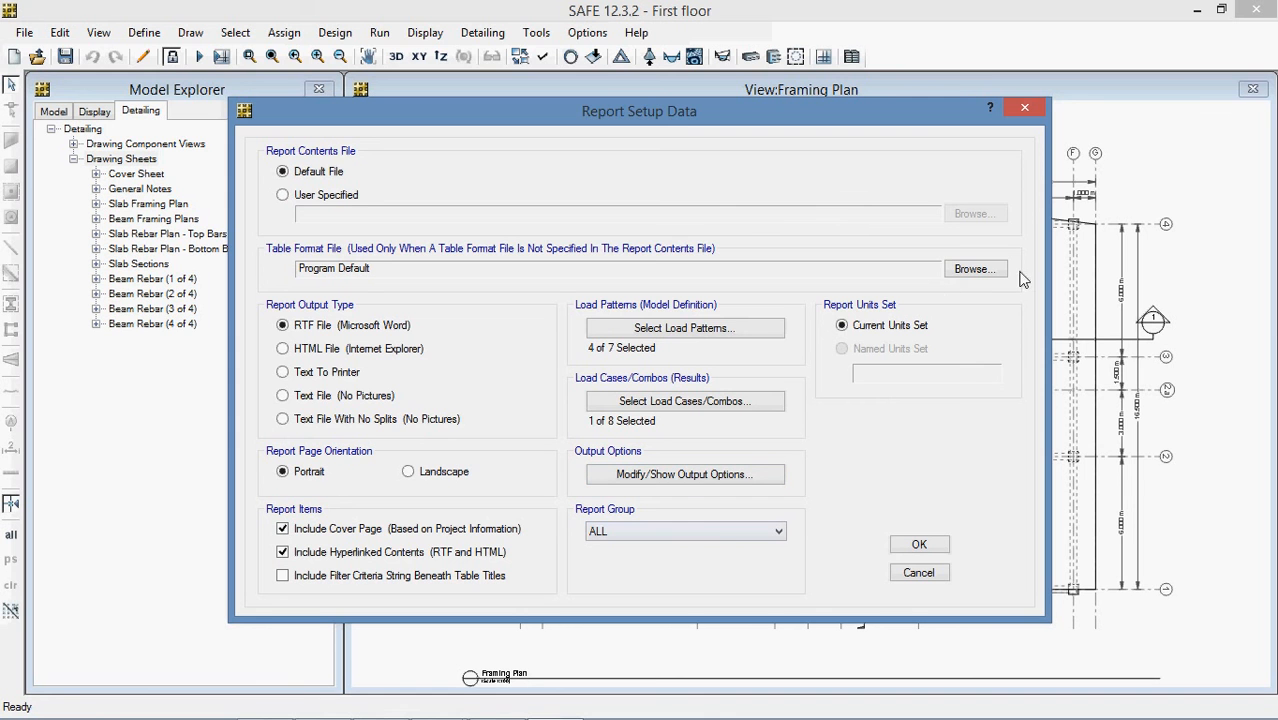
Step: Check the user-specified option for the table format file, cancel it, and accept the report setup
{"action": "left_click", "coordinate": [970, 269]}
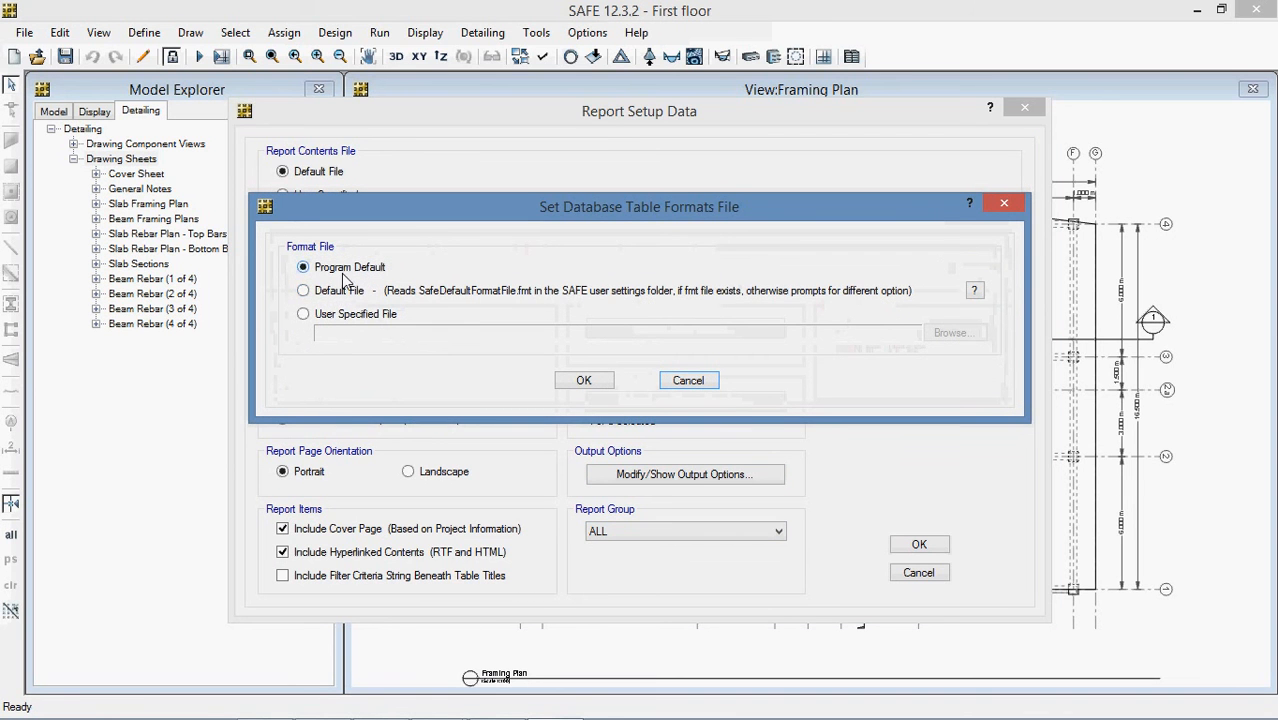
{"action": "left_click", "coordinate": [304, 315]}
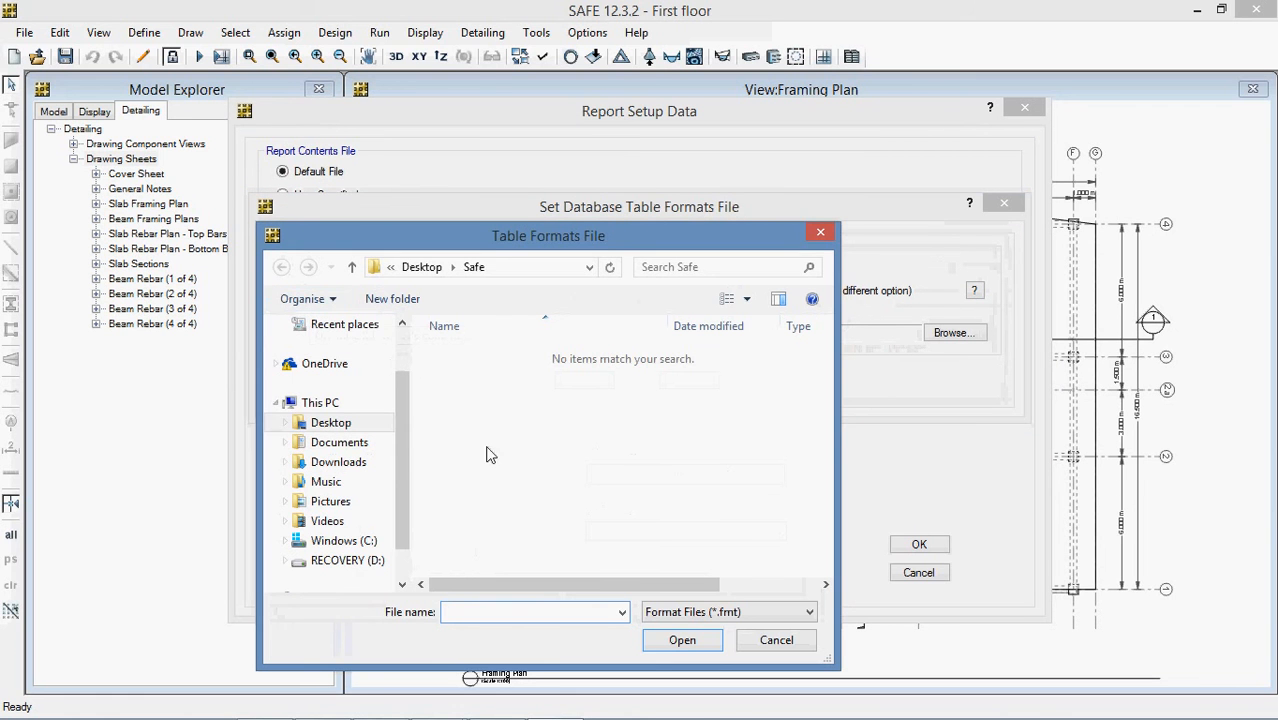
{"action": "left_click", "coordinate": [773, 641]}
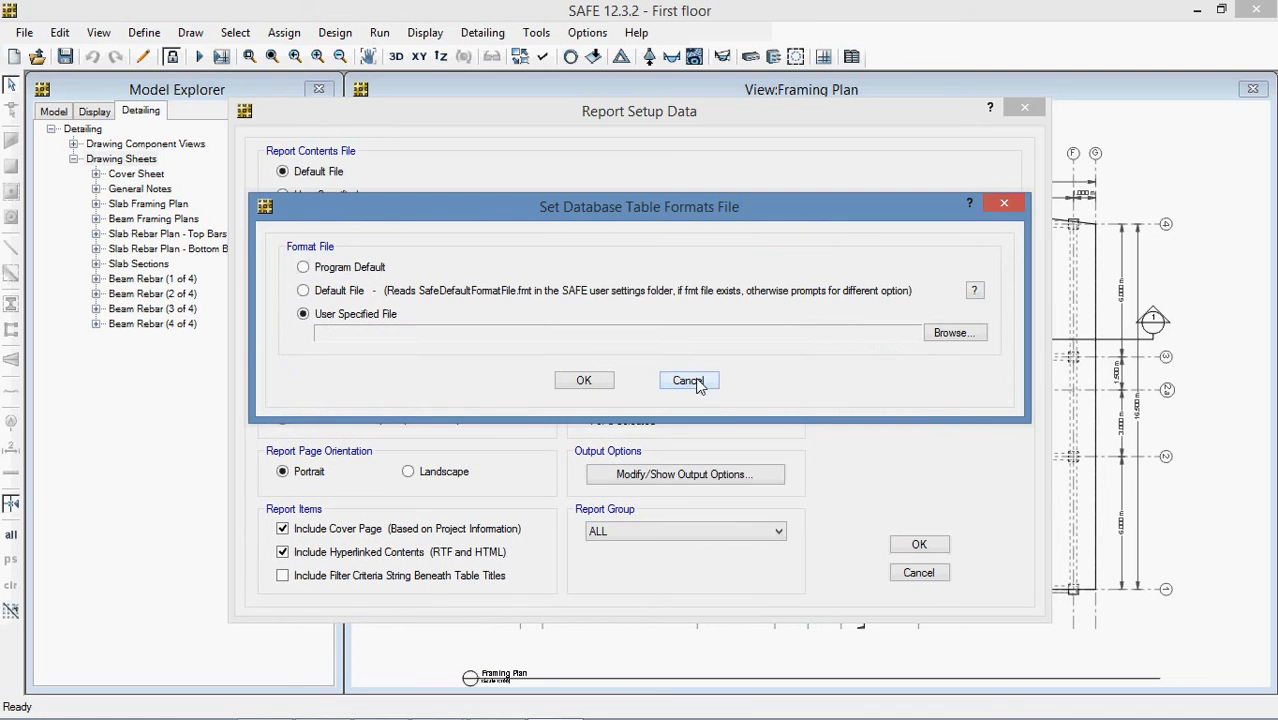
{"action": "left_click", "coordinate": [688, 381]}
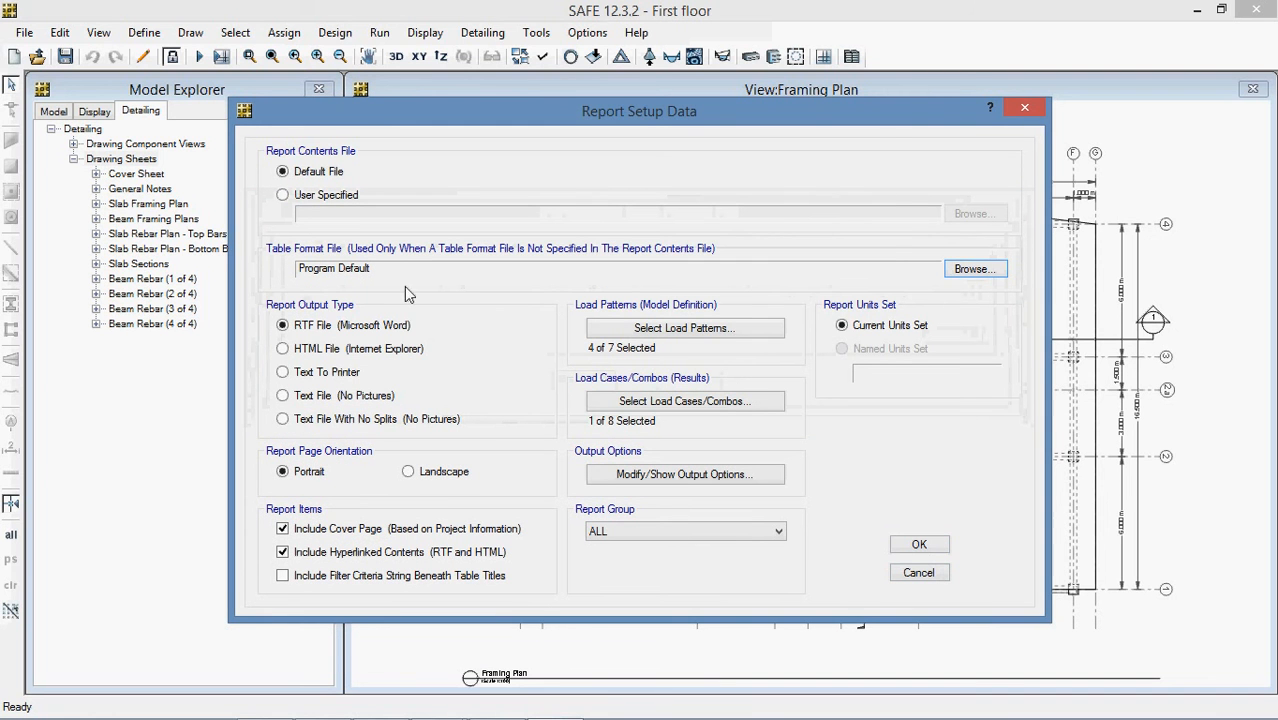
{"action": "left_click", "coordinate": [919, 545]}
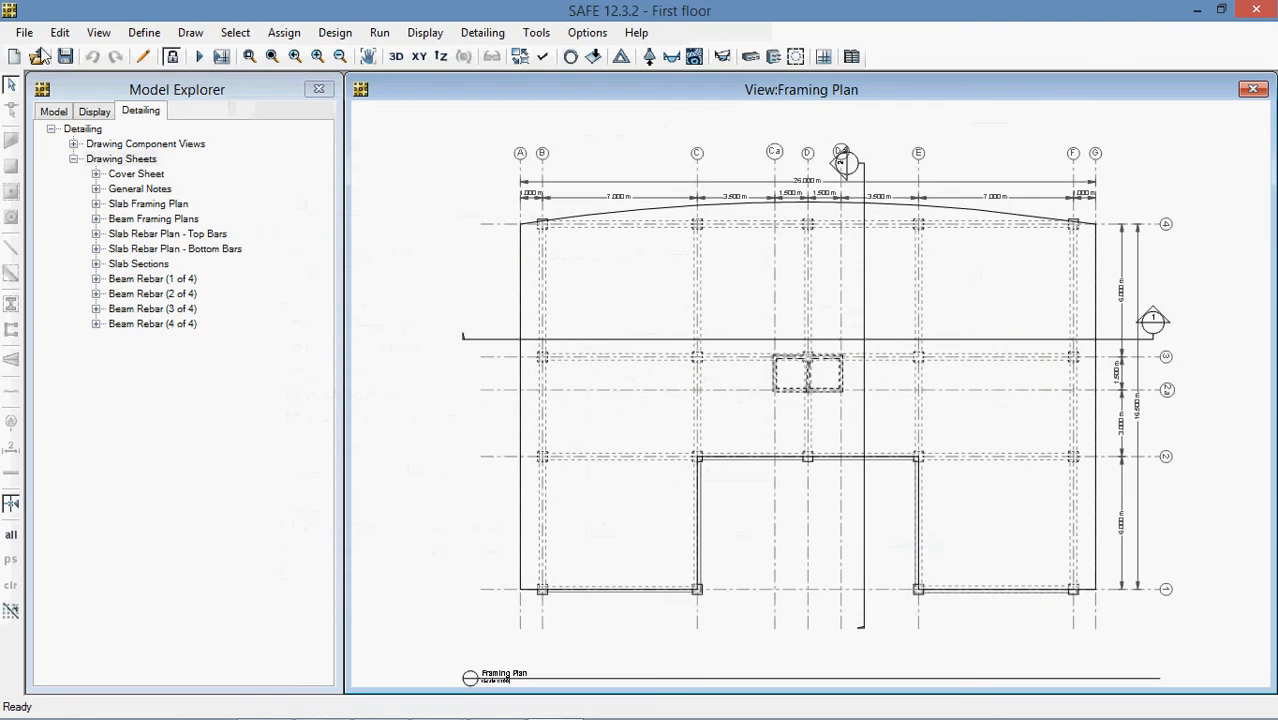
Step: Open the advanced report writer to view its custom report options, and close it
{"action": "left_click", "coordinate": [23, 32]}
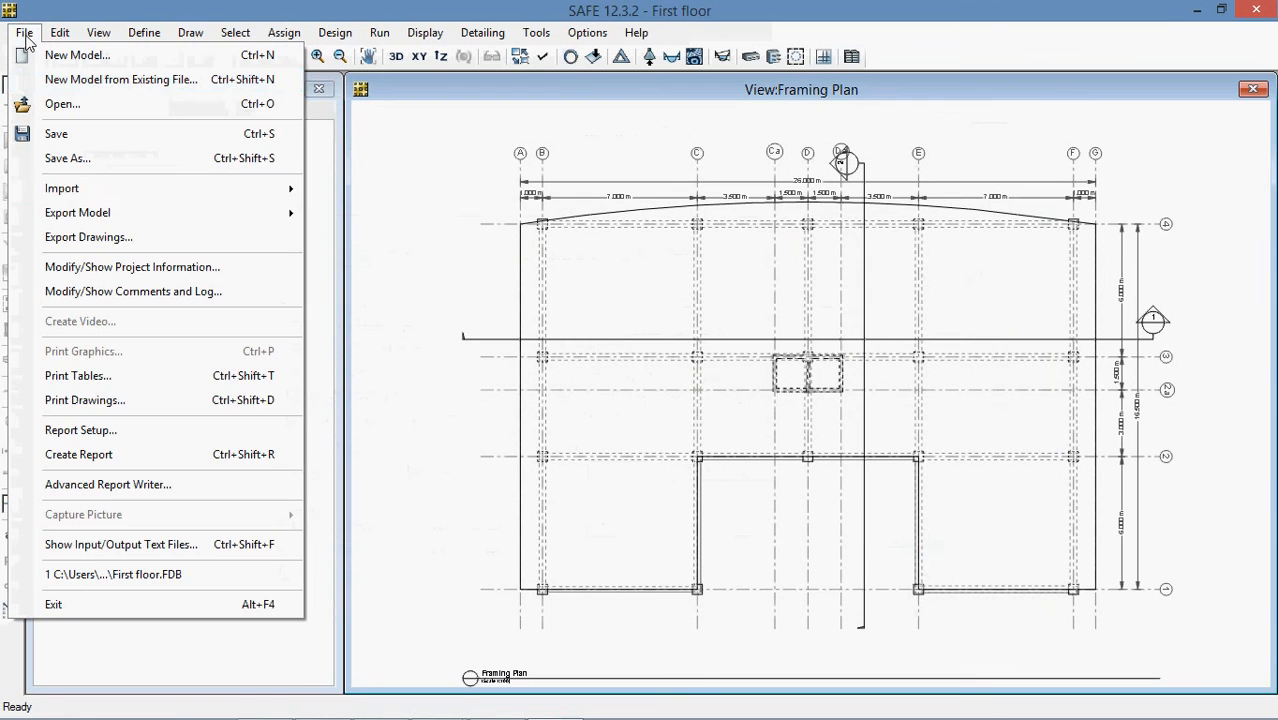
{"action": "left_click", "coordinate": [81, 486]}
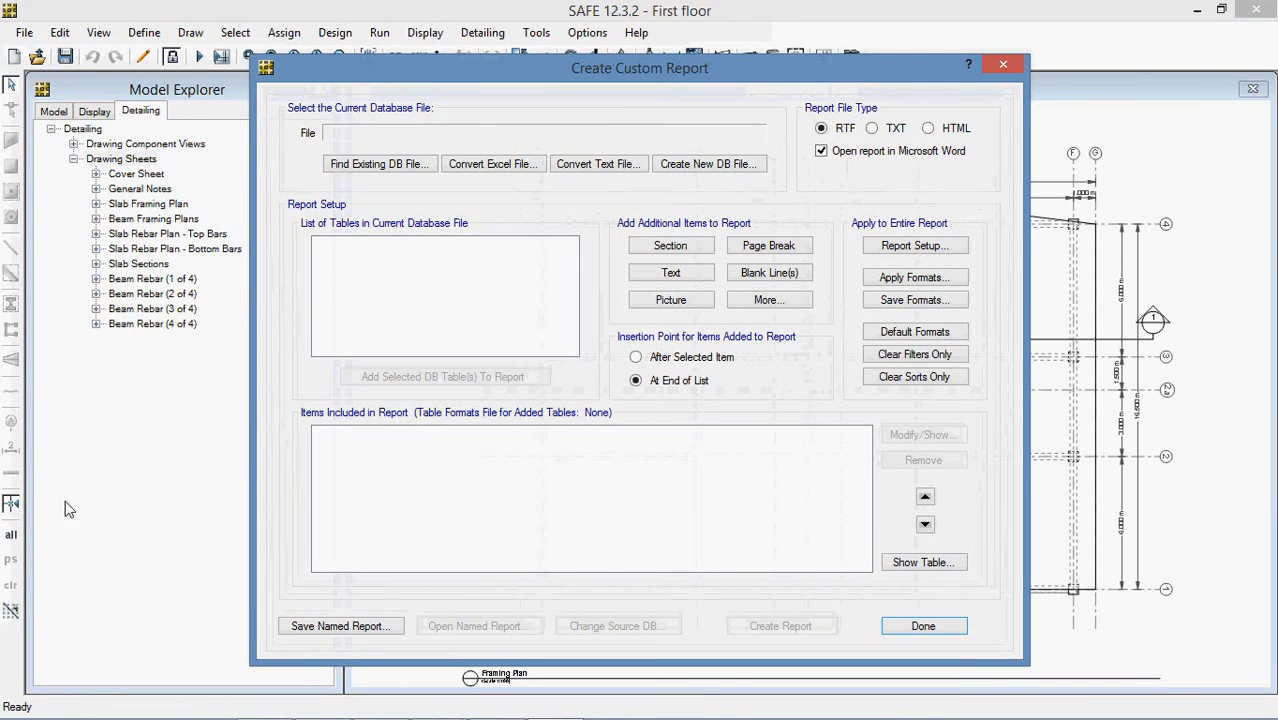
{"action": "left_click", "coordinate": [1003, 64]}
Step: Create the analysis and design report as a rich text file named Class Model on the desktop
{"action": "left_click", "coordinate": [24, 32]}
{"action": "left_click", "coordinate": [103, 458]}
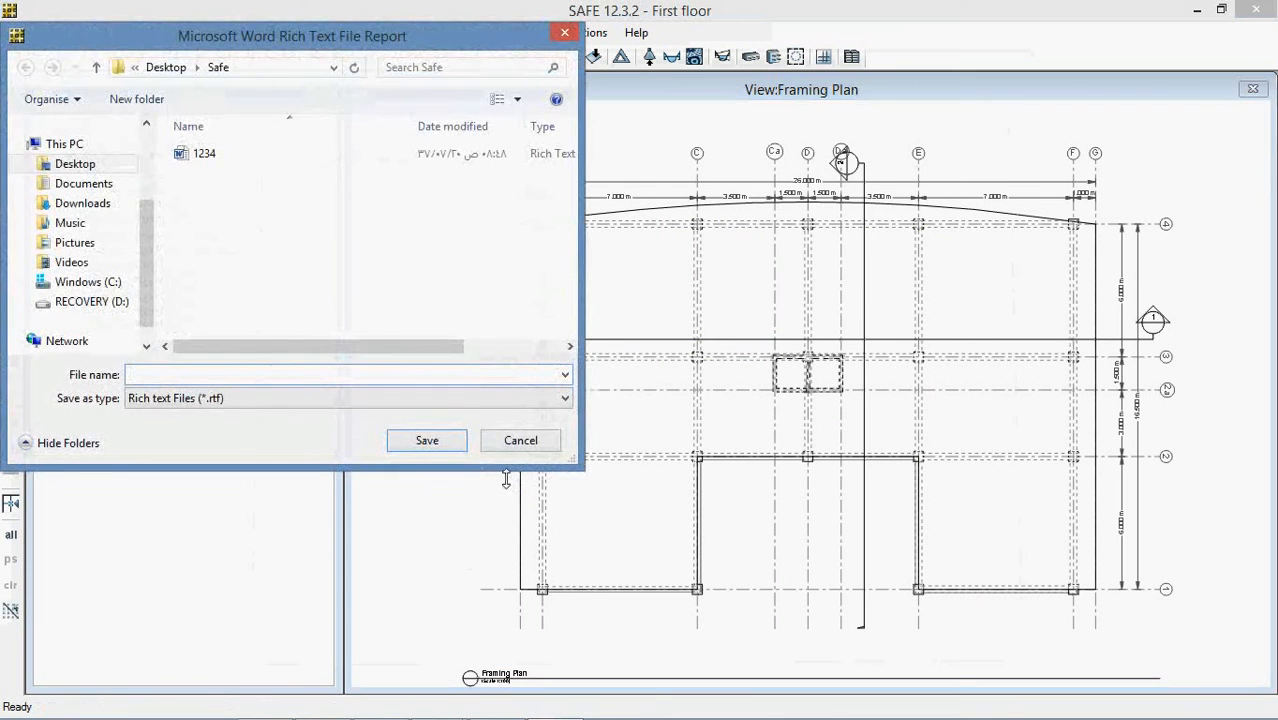
{"action": "left_click", "coordinate": [92, 168]}
{"action": "left_click", "coordinate": [195, 381]}
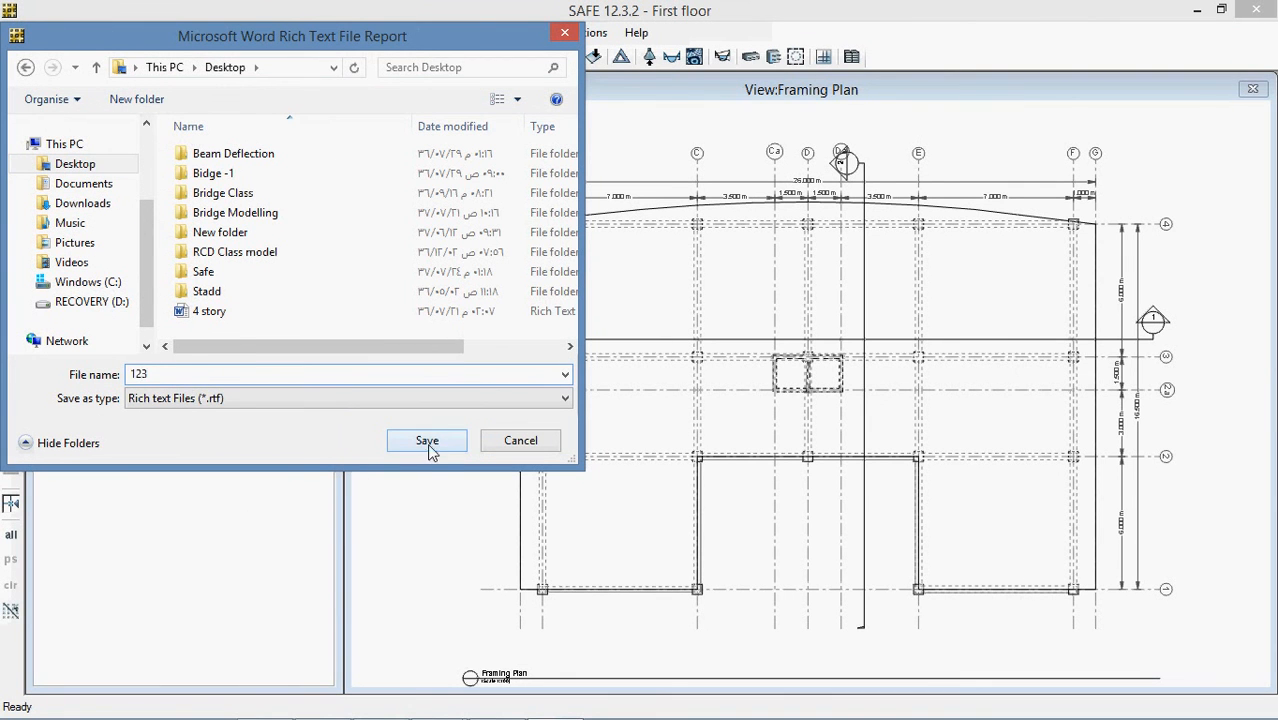
{"action": "left_click_drag", "start_coordinate": [191, 374], "coordinate": [46, 386]}
{"action": "type", "text": "Class Model"}
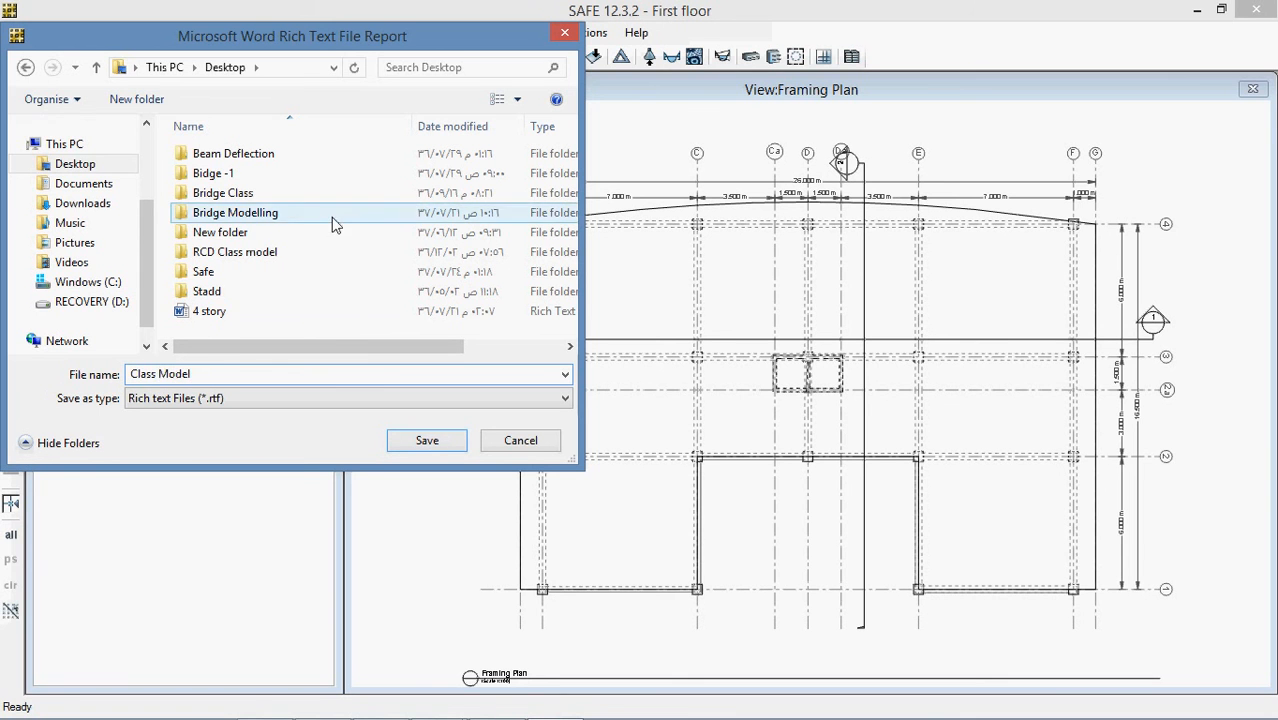
{"action": "left_click", "coordinate": [427, 441]}
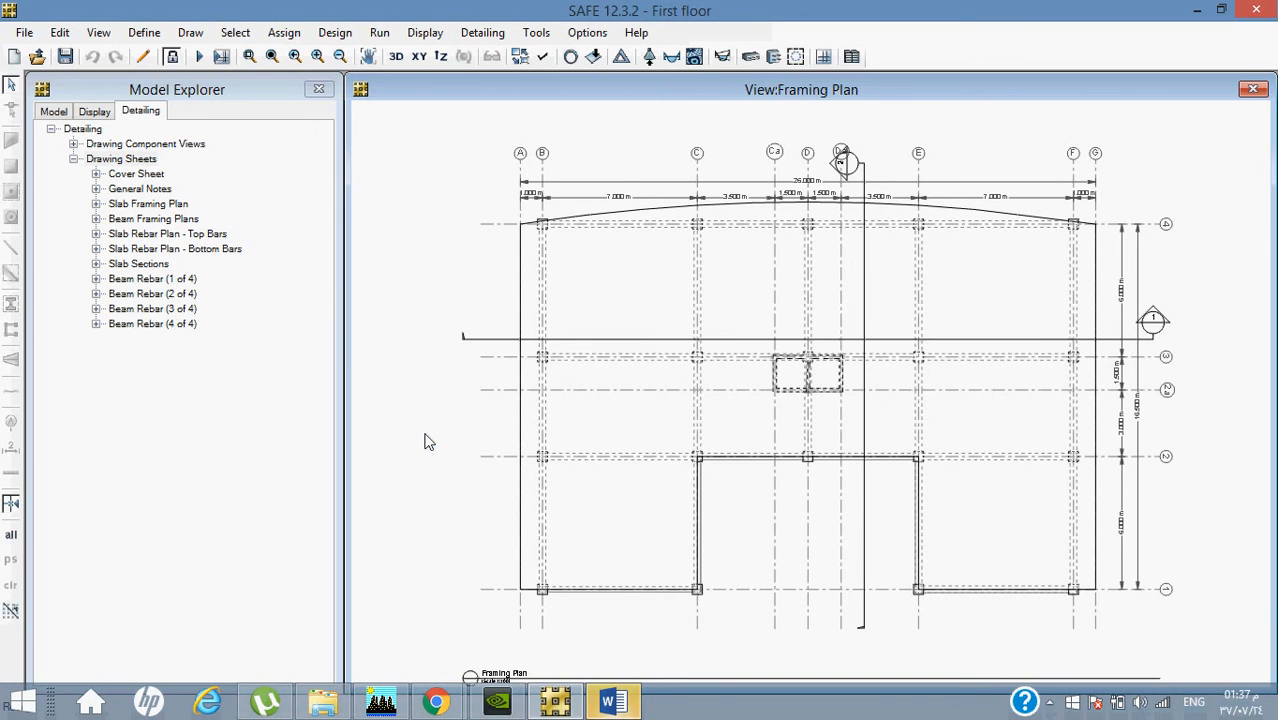
Step: Switch to Word and examine the cover page of the generated Class Model report
{"action": "left_click", "coordinate": [612, 702]}
{"action": "scroll", "coordinate": [800, 400], "scroll_direction": "down", "scroll_amount": 4}
{"action": "scroll", "coordinate": [761, 437], "scroll_direction": "down", "scroll_amount": 3}
{"action": "double_click", "coordinate": [688, 378]}
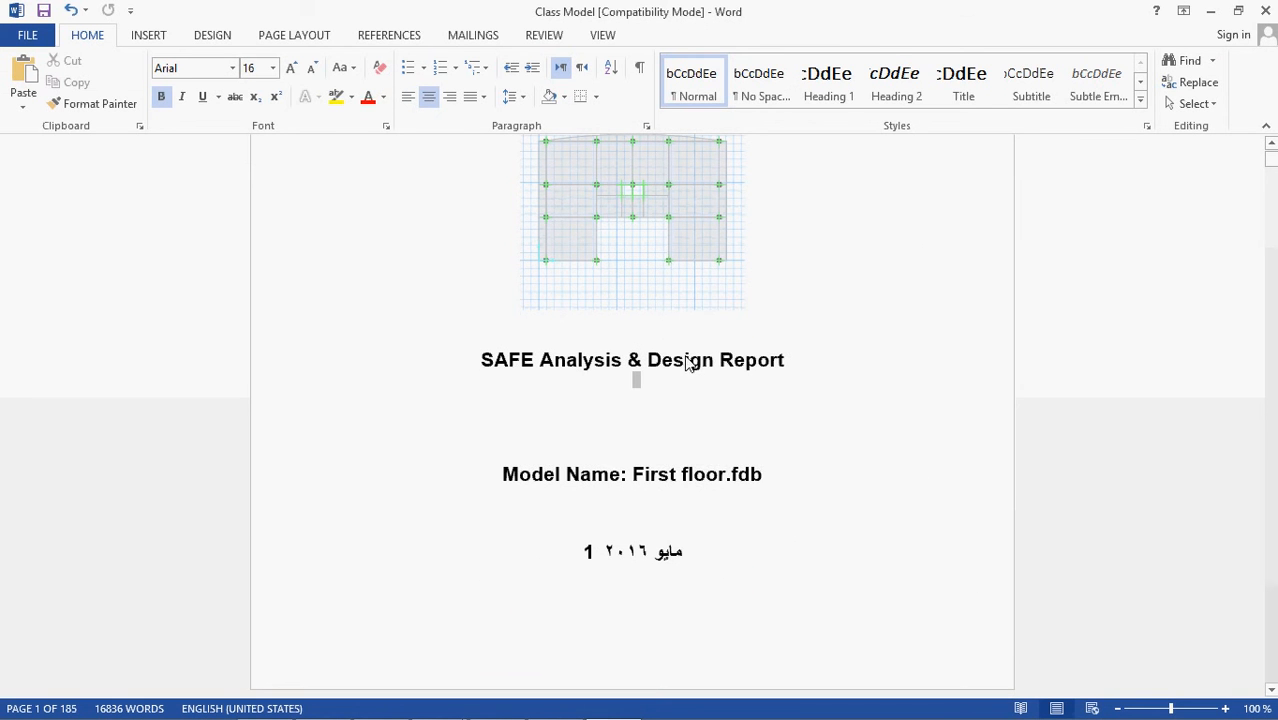
{"action": "double_click", "coordinate": [676, 526]}
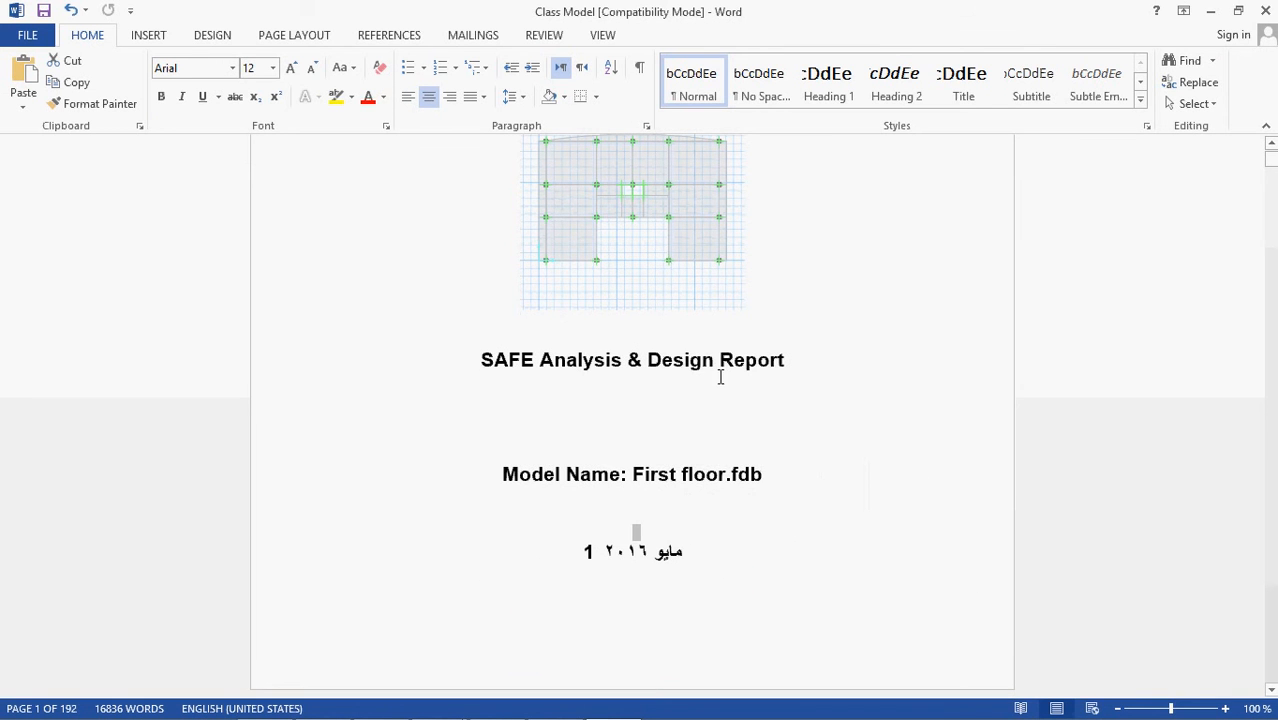
Step: Delete "SAFE Analysis & " from the report title on the cover page, leaving "Design Report"
{"action": "scroll", "coordinate": [720, 377], "scroll_direction": "up", "scroll_amount": 6, "text": "ctrl"}
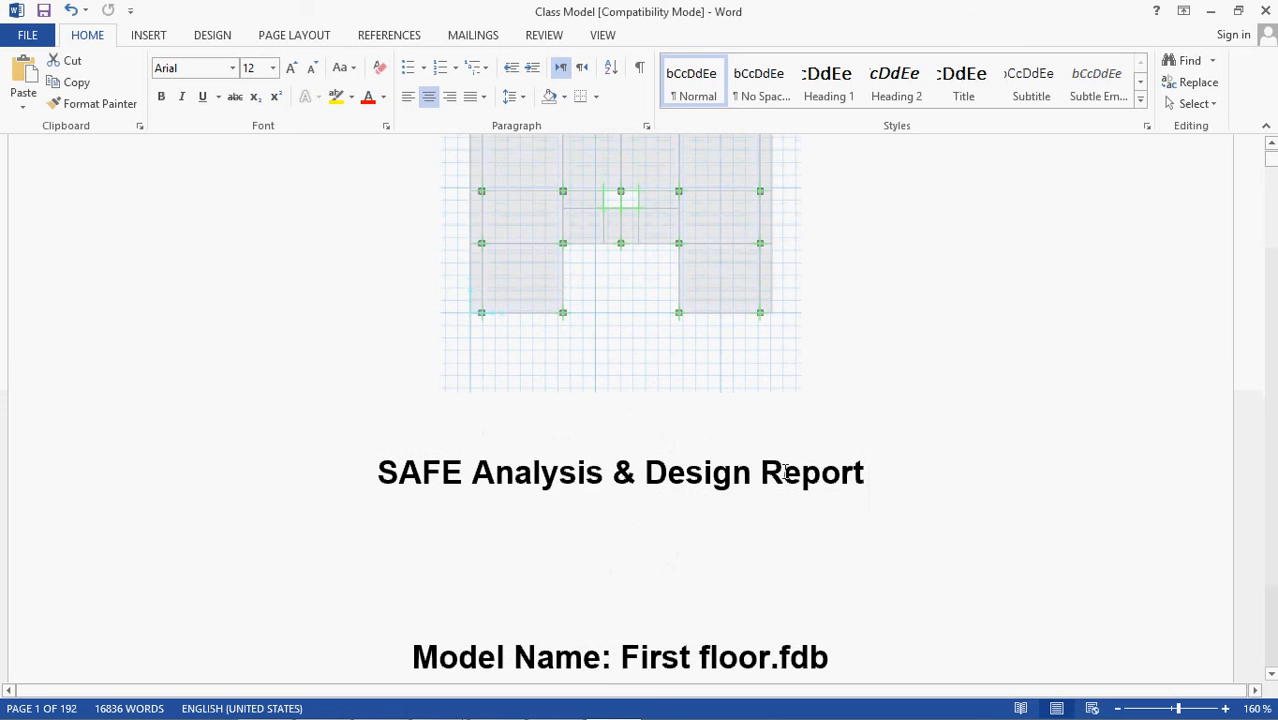
{"action": "left_click", "coordinate": [784, 480]}
{"action": "left_click_drag", "start_coordinate": [645, 482], "coordinate": [507, 484]}
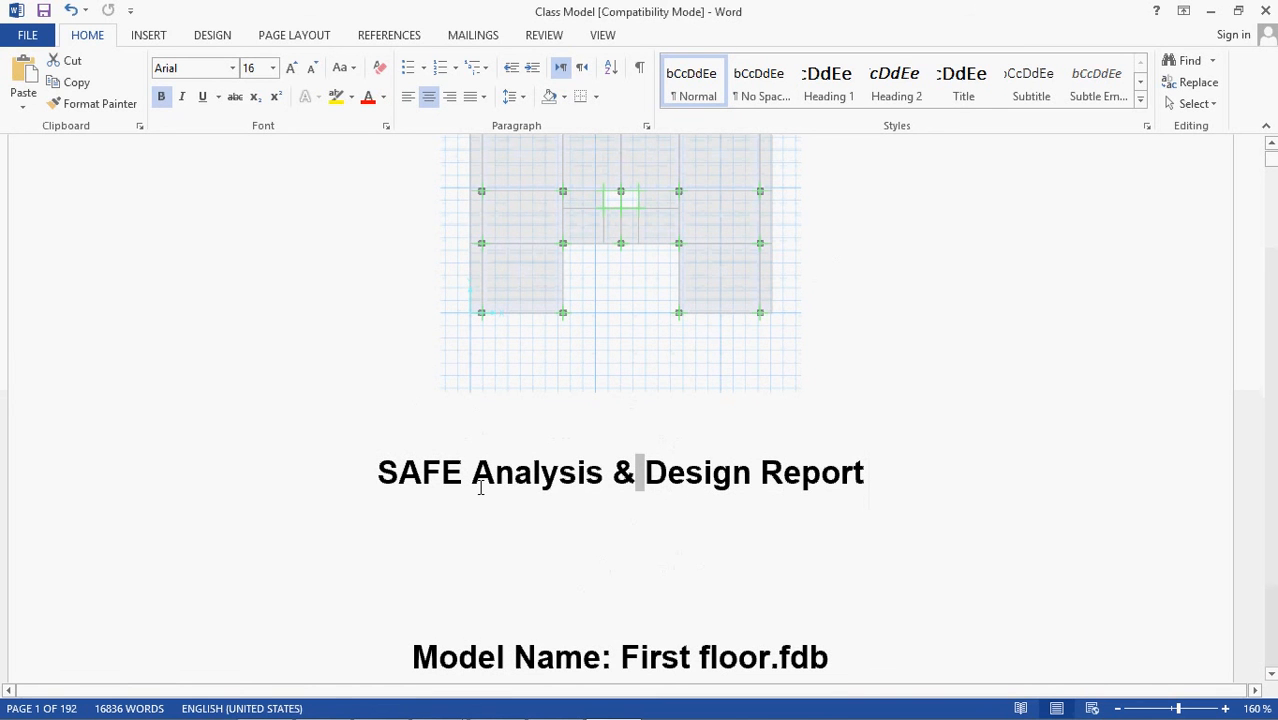
{"action": "left_click", "coordinate": [623, 483]}
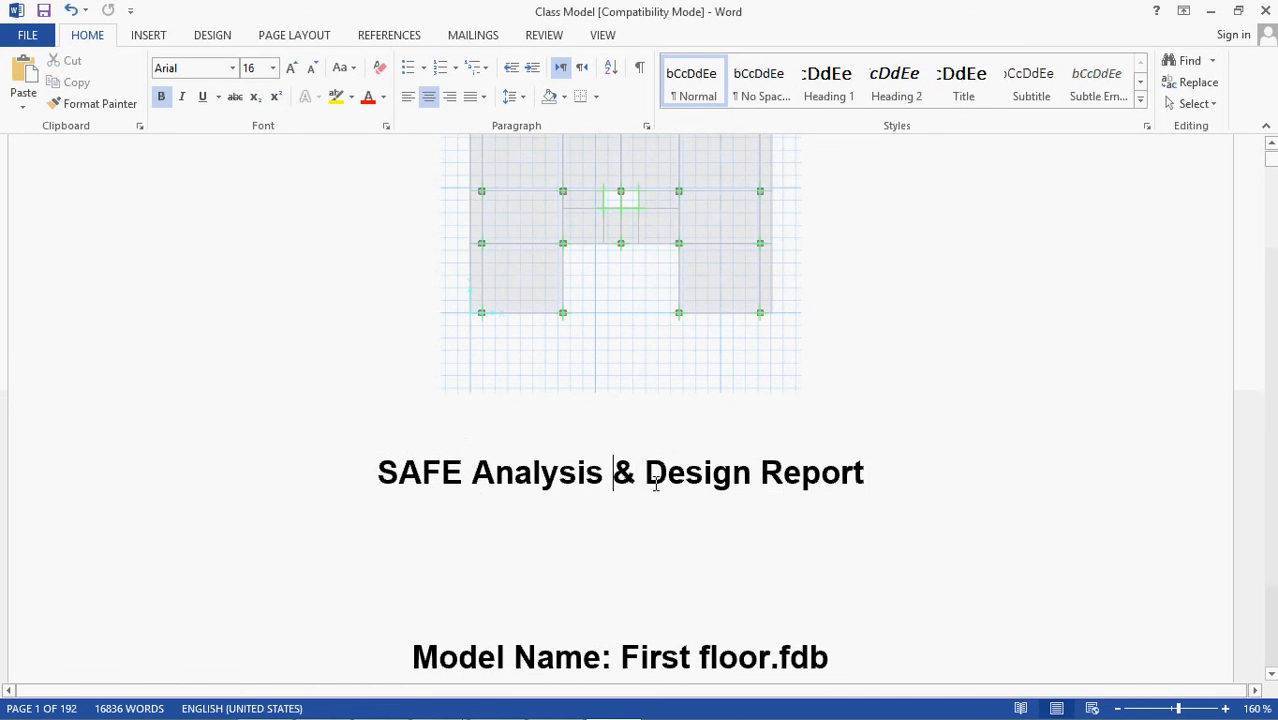
{"action": "left_click_drag", "start_coordinate": [633, 487], "coordinate": [428, 485]}
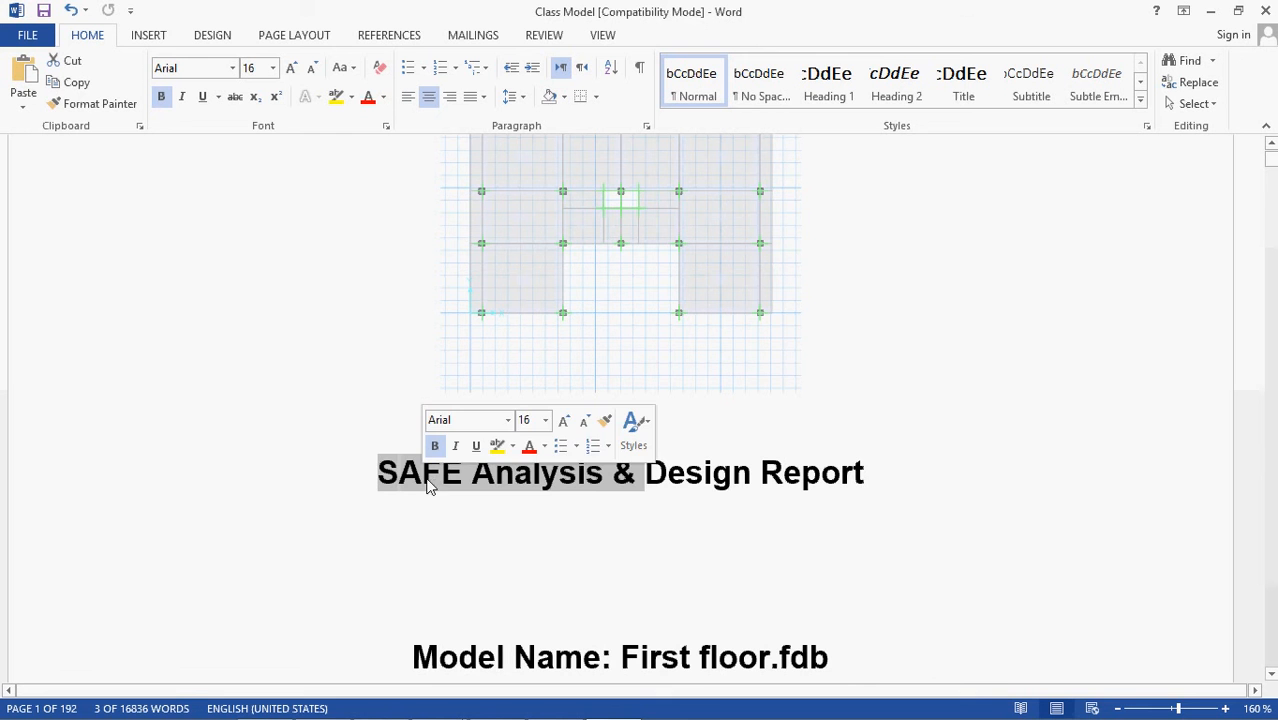
{"action": "key", "text": "Delete"}
Step: Examine the report's table of contents, list of tables and the finite element model figure before the model geometry section
{"action": "scroll", "coordinate": [585, 560], "scroll_direction": "down", "scroll_amount": 10}
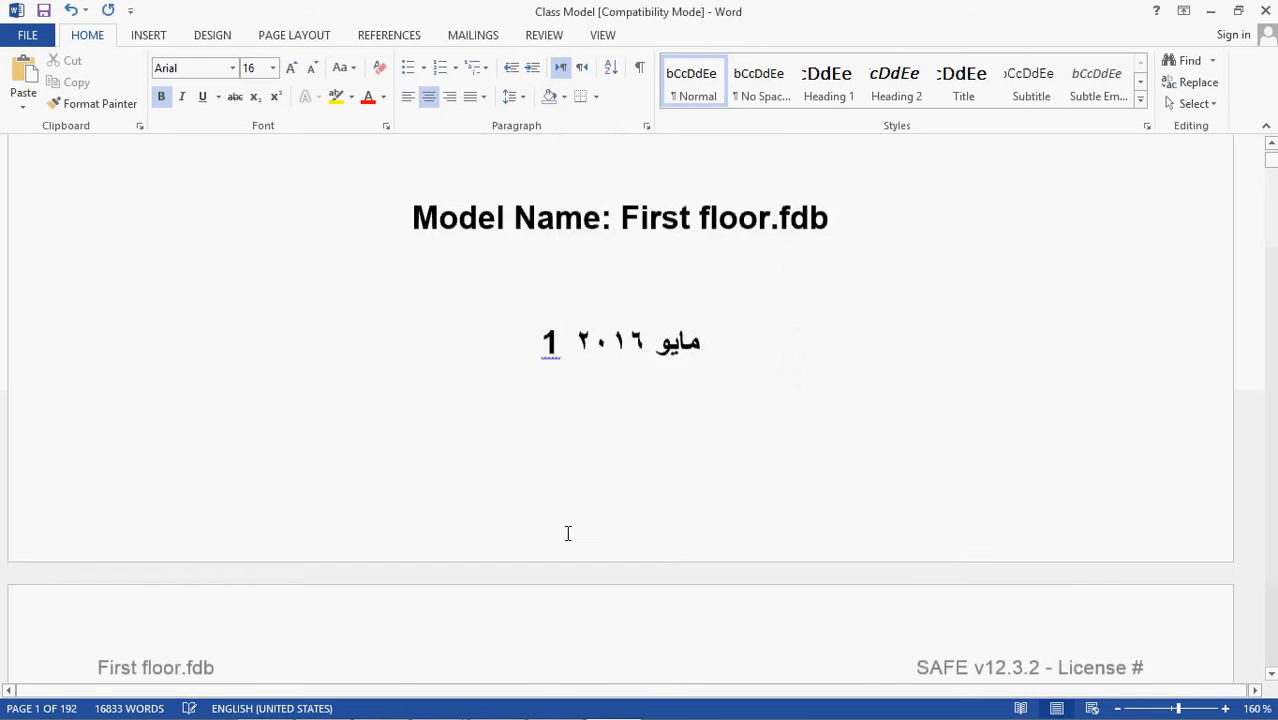
{"action": "scroll", "coordinate": [437, 389], "scroll_direction": "down", "scroll_amount": 4}
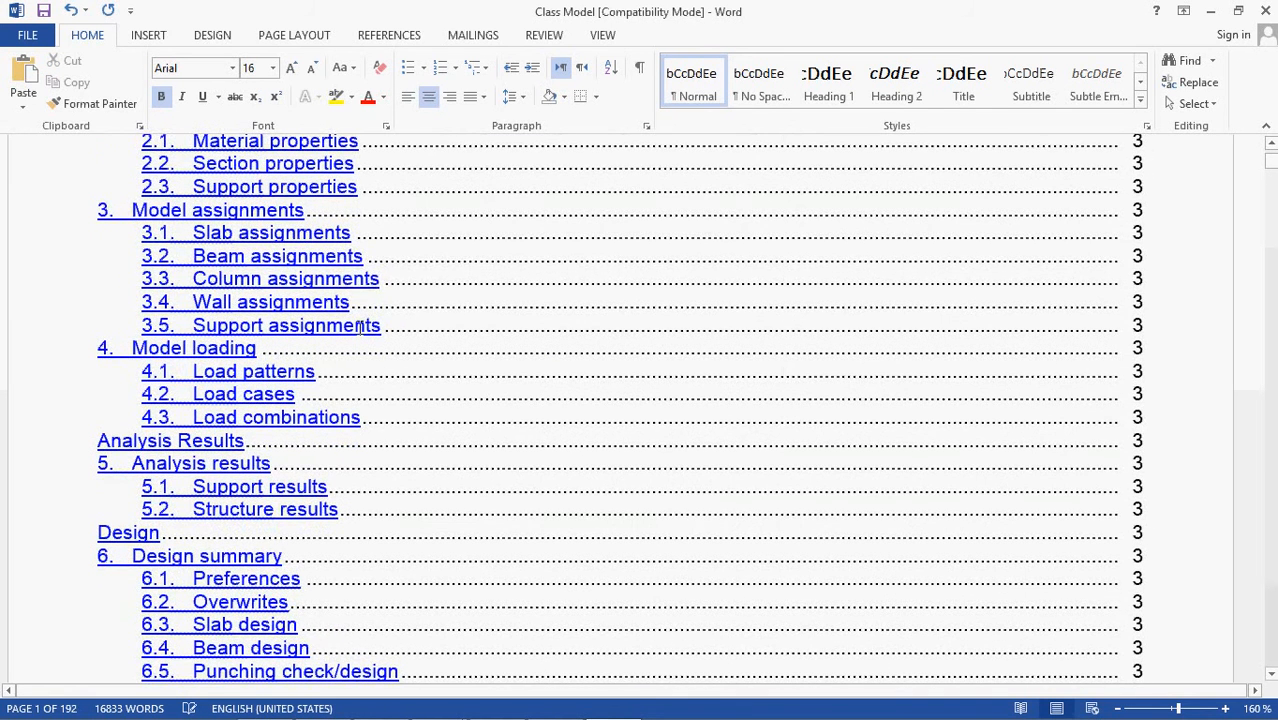
{"action": "scroll", "coordinate": [368, 322], "scroll_direction": "down", "scroll_amount": 8}
{"action": "scroll", "coordinate": [403, 353], "scroll_direction": "down", "scroll_amount": 7, "text": "ctrl"}
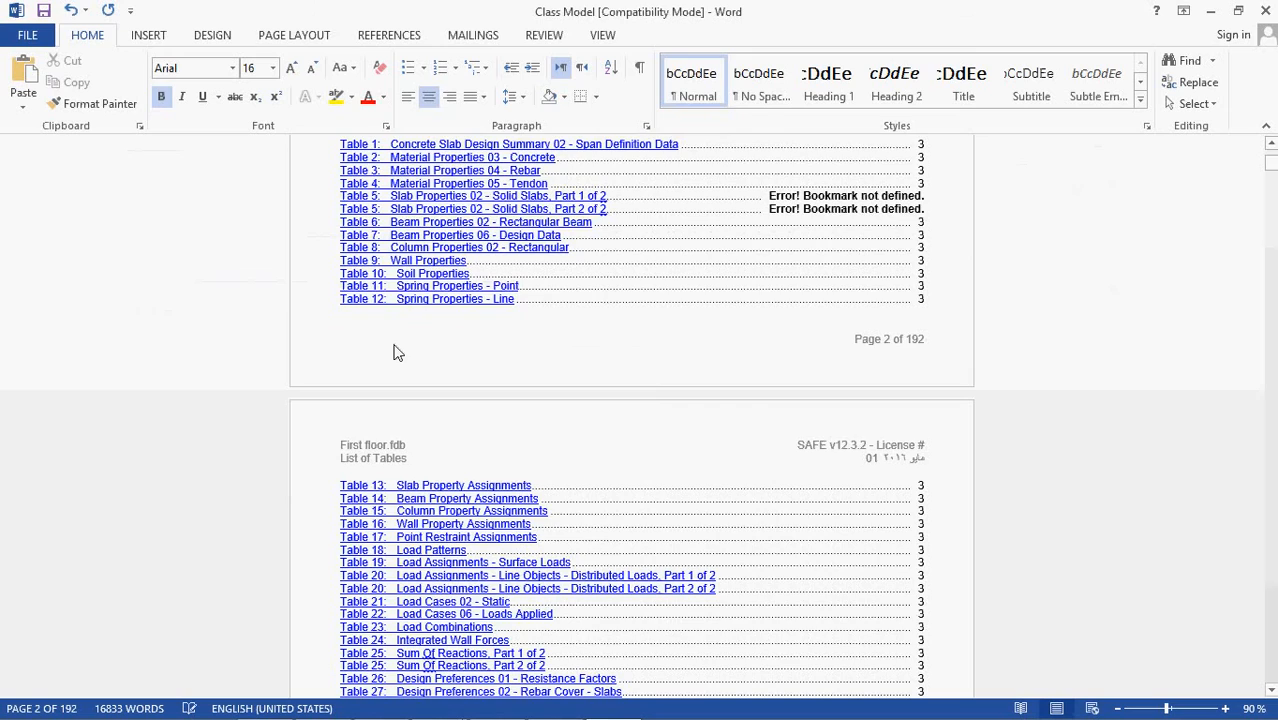
{"action": "scroll", "coordinate": [395, 353], "scroll_direction": "down", "scroll_amount": 15}
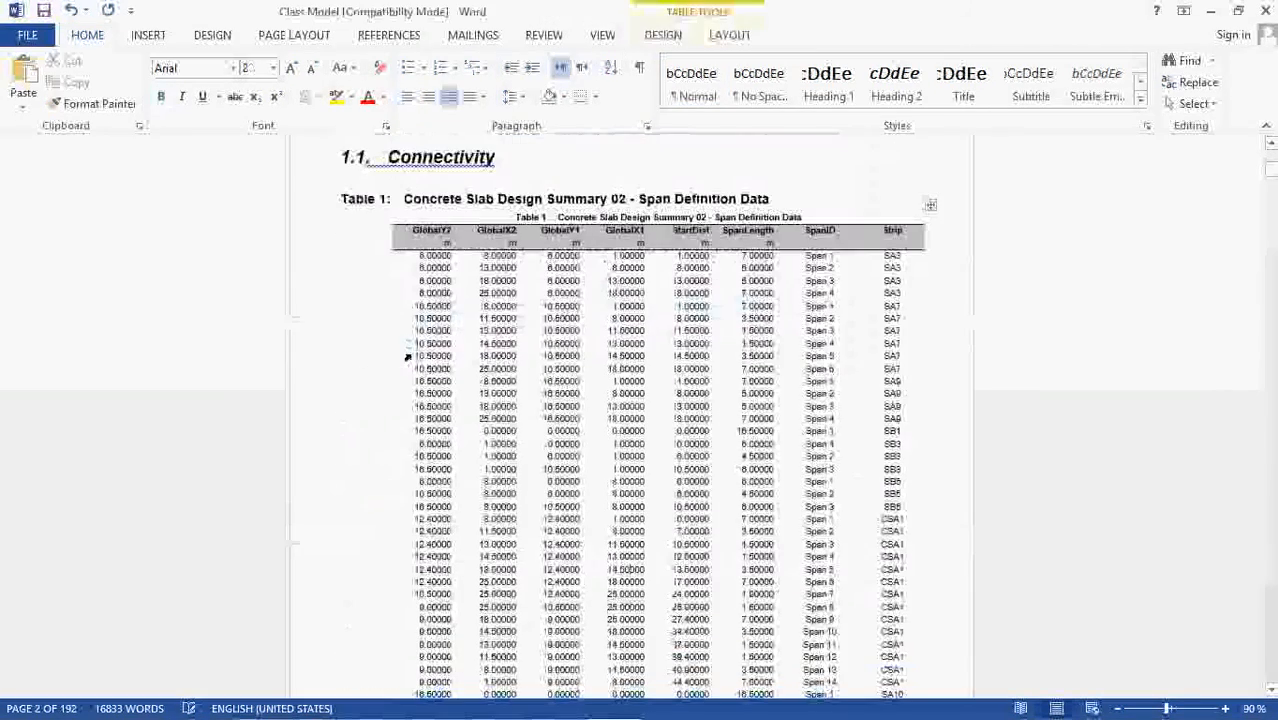
{"action": "key", "text": "Page_Up"}
{"action": "key", "text": "Page_Down"}
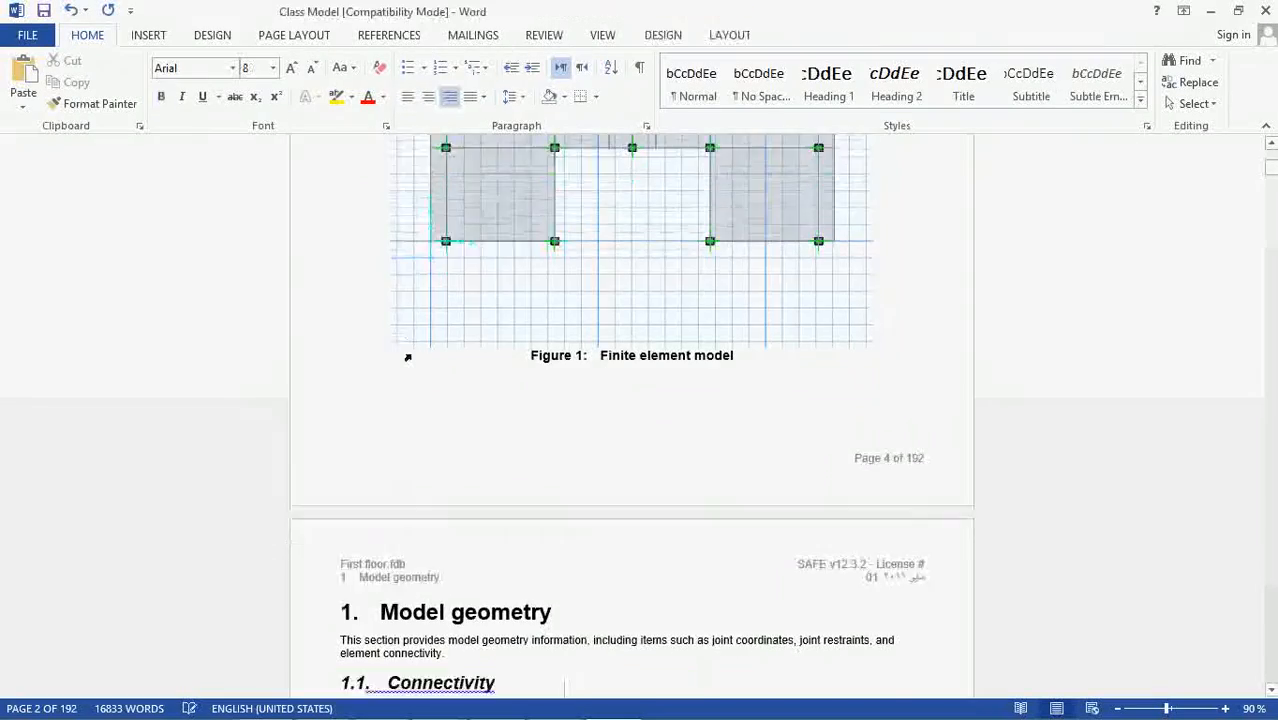
{"action": "key", "text": "Page_Up"}
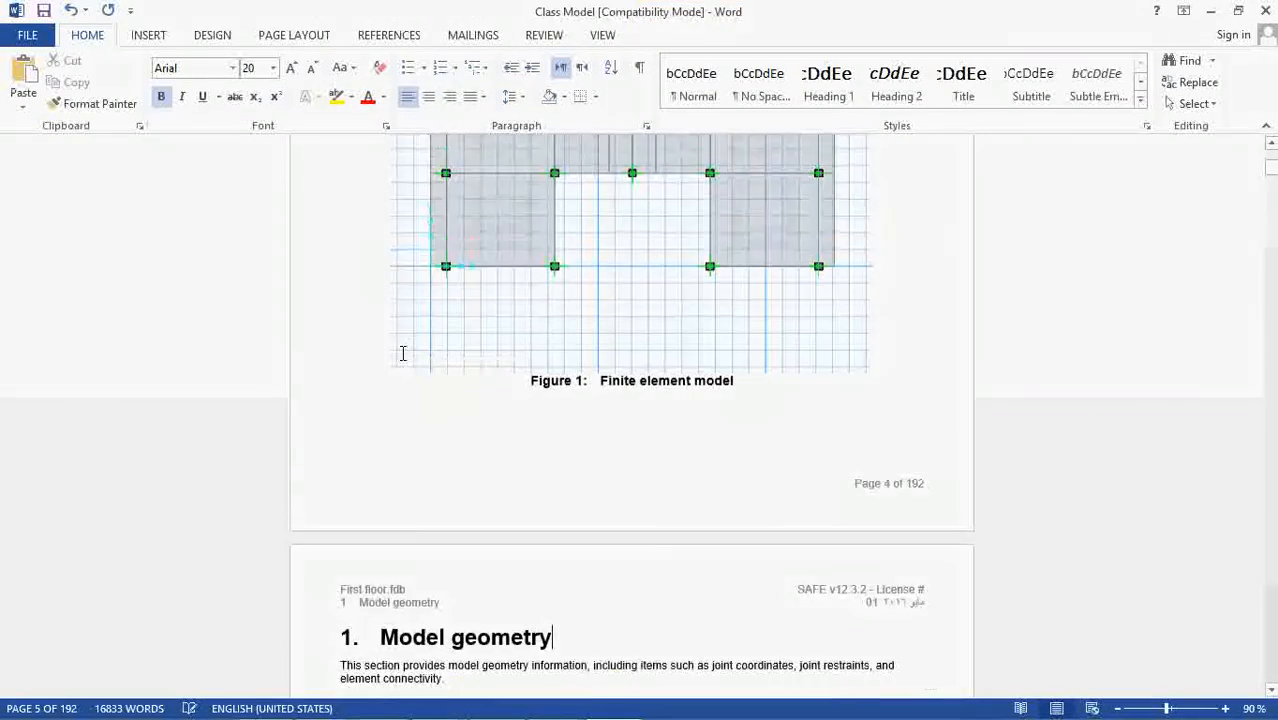
Step: Review the report's model data tables, from geometry and section properties through surface loads to the load combinations
{"action": "key", "text": "Page_Down"}
{"action": "key", "text": "Page_Down"}
{"action": "key", "text": "Page_Down"}
{"action": "key", "text": "Page_Down"}
{"action": "key", "text": "Page_Down"}
{"action": "key", "text": "Page_Down"}
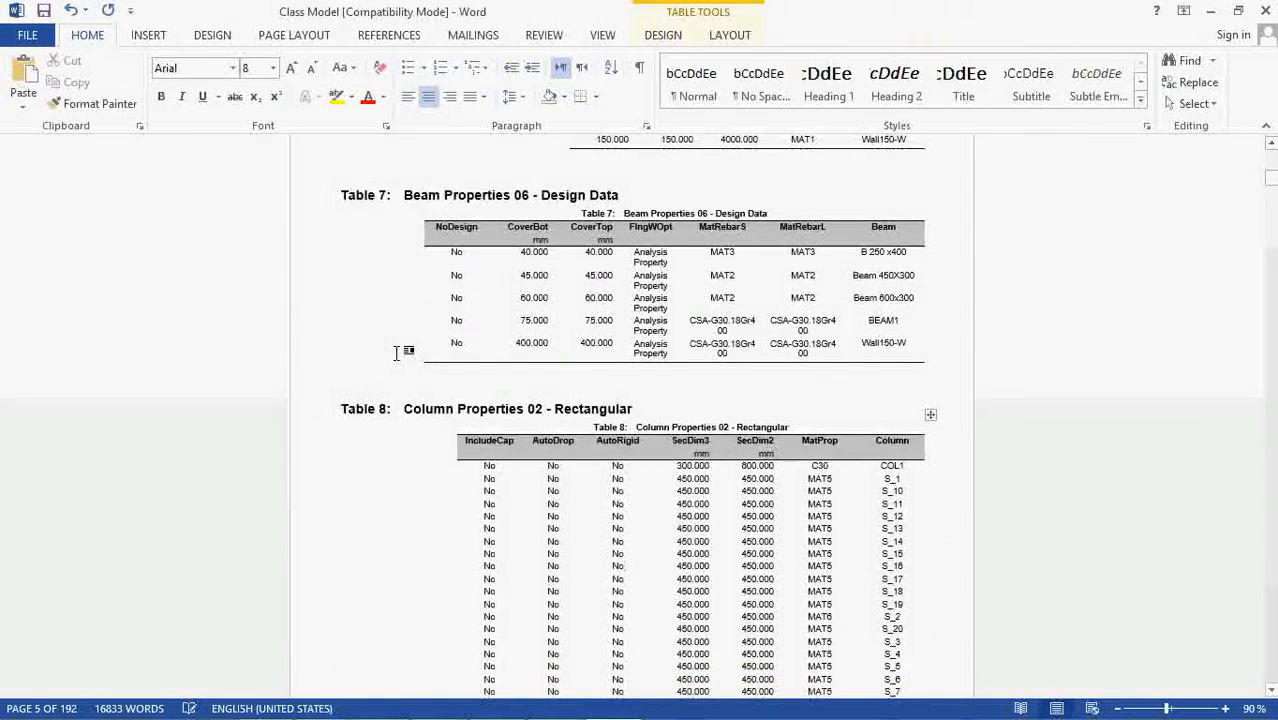
{"action": "key", "text": "Page_Down"}
{"action": "key", "text": "Page_Down"}
{"action": "key", "text": "Page_Down"}
{"action": "key", "text": "Page_Down"}
{"action": "key", "text": "Page_Down"}
{"action": "key", "text": "Page_Down"}
{"action": "key", "text": "Page_Down"}
{"action": "key", "text": "Page_Down"}
{"action": "key", "text": "Page_Down"}
{"action": "key", "text": "Page_Down"}
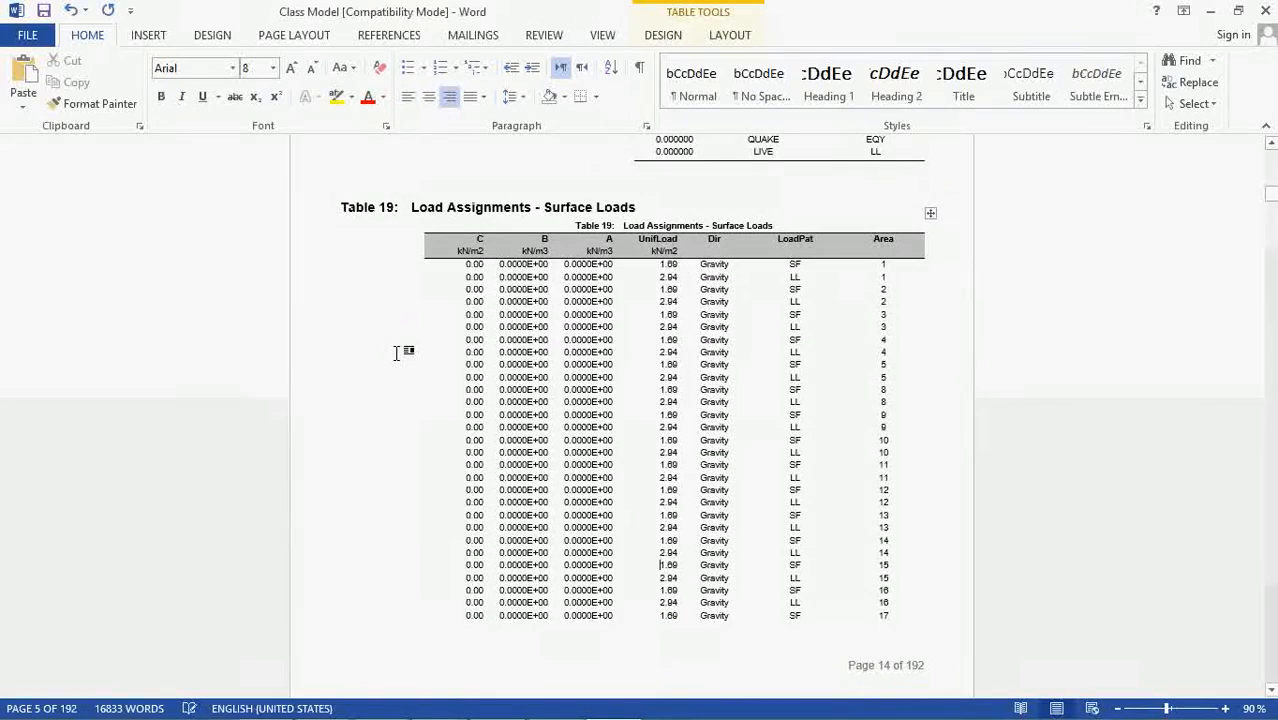
{"action": "key", "text": "Page_Down"}
{"action": "key", "text": "Page_Down"}
{"action": "key", "text": "Page_Down"}
{"action": "key", "text": "Page_Down"}
{"action": "key", "text": "Page_Down"}
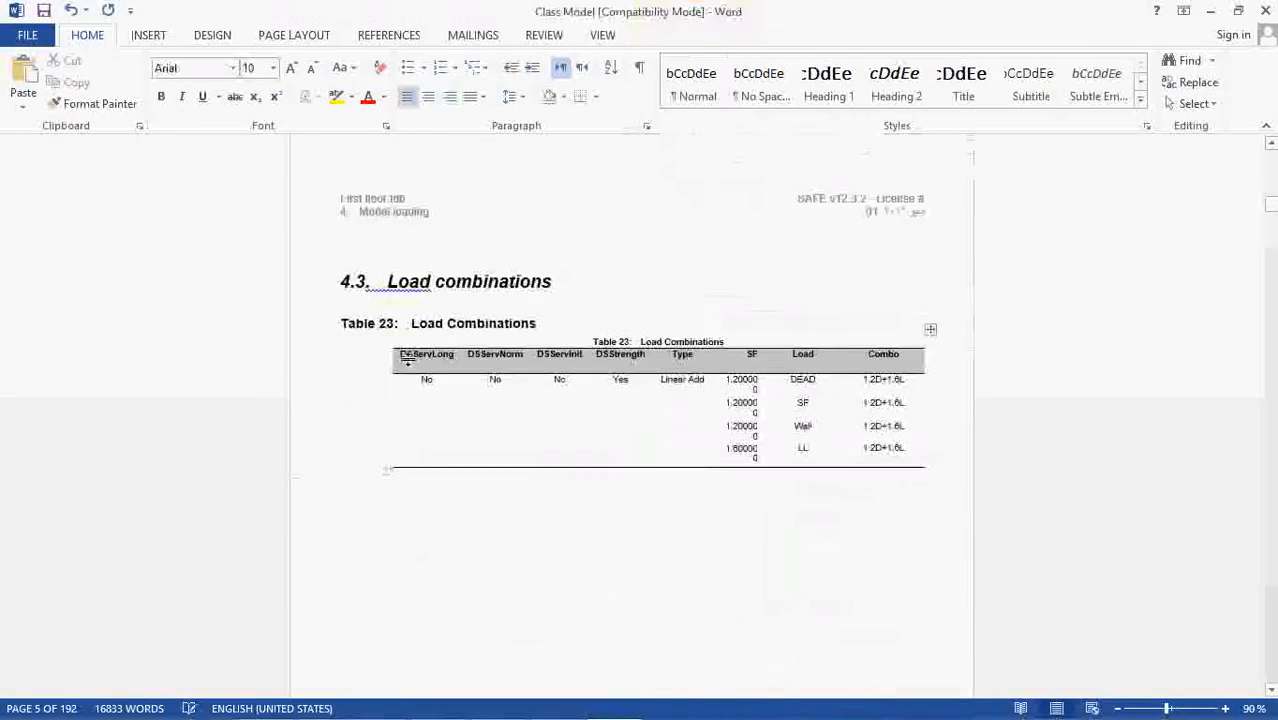
Step: Find the Analysis Results section of the report and examine its deformed shape figure
{"action": "scroll", "coordinate": [407, 359], "scroll_direction": "down", "scroll_amount": 20}
{"action": "scroll", "coordinate": [397, 354], "scroll_direction": "up", "scroll_amount": 9}
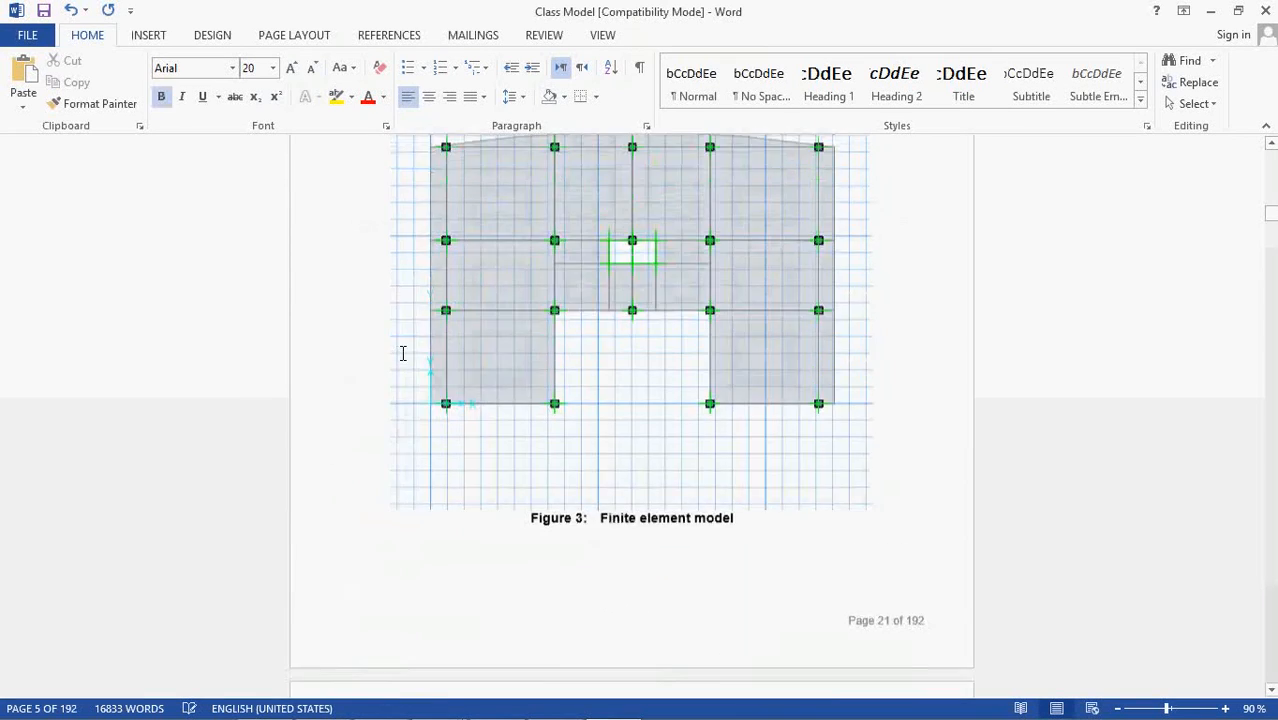
{"action": "scroll", "coordinate": [398, 353], "scroll_direction": "up", "scroll_amount": 16}
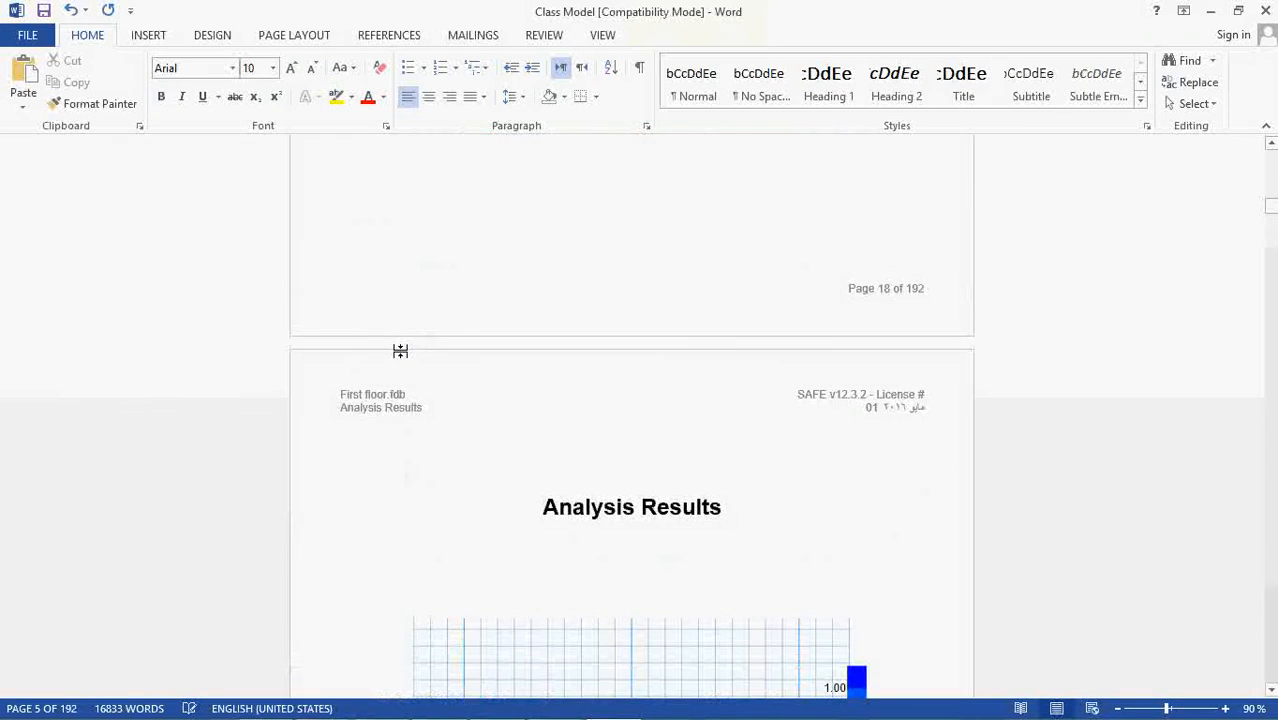
{"action": "scroll", "coordinate": [401, 353], "scroll_direction": "down", "scroll_amount": 6}
{"action": "scroll", "coordinate": [402, 353], "scroll_direction": "down", "scroll_amount": 1}
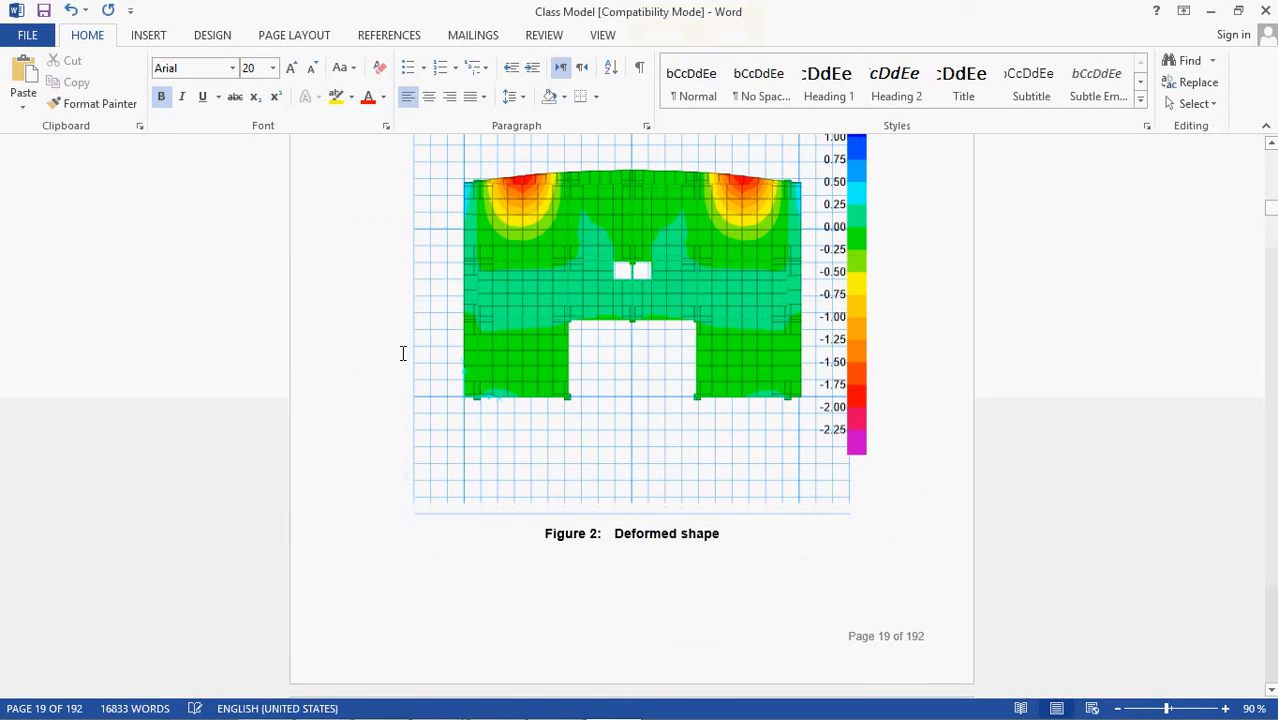
Step: Review the design summary's slab overwrites, strip design tables, and the moment, longitudinal reinforcement and shear diagrams
{"action": "scroll", "coordinate": [400, 352], "scroll_direction": "down", "scroll_amount": 15}
{"action": "scroll", "coordinate": [400, 355], "scroll_direction": "down", "scroll_amount": 20}
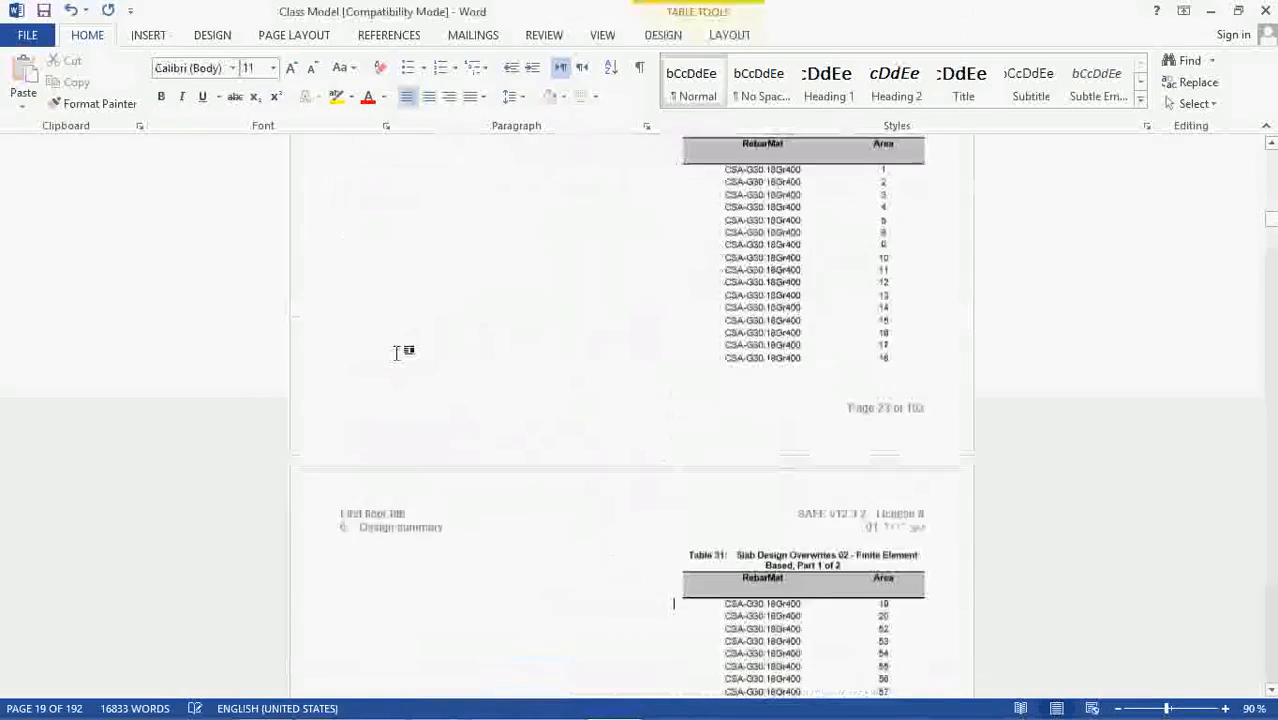
{"action": "scroll", "coordinate": [397, 353], "scroll_direction": "down", "scroll_amount": 20}
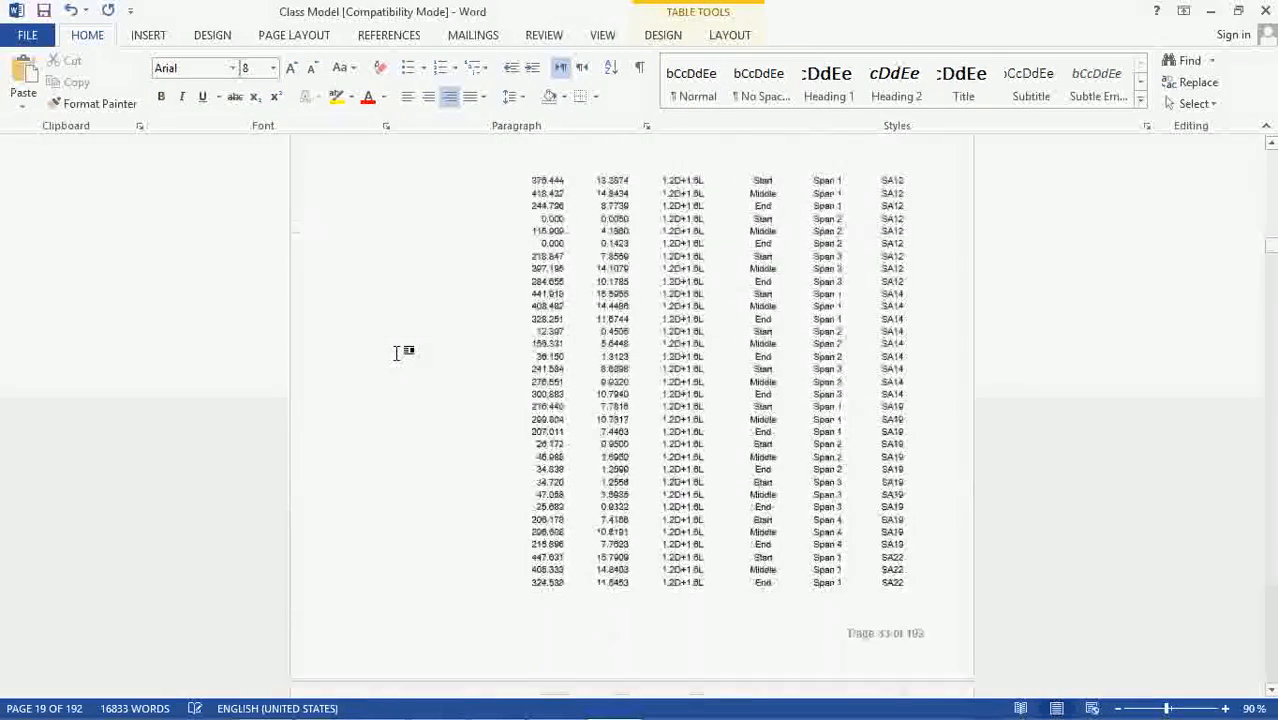
{"action": "scroll", "coordinate": [397, 353], "scroll_direction": "down", "scroll_amount": 20}
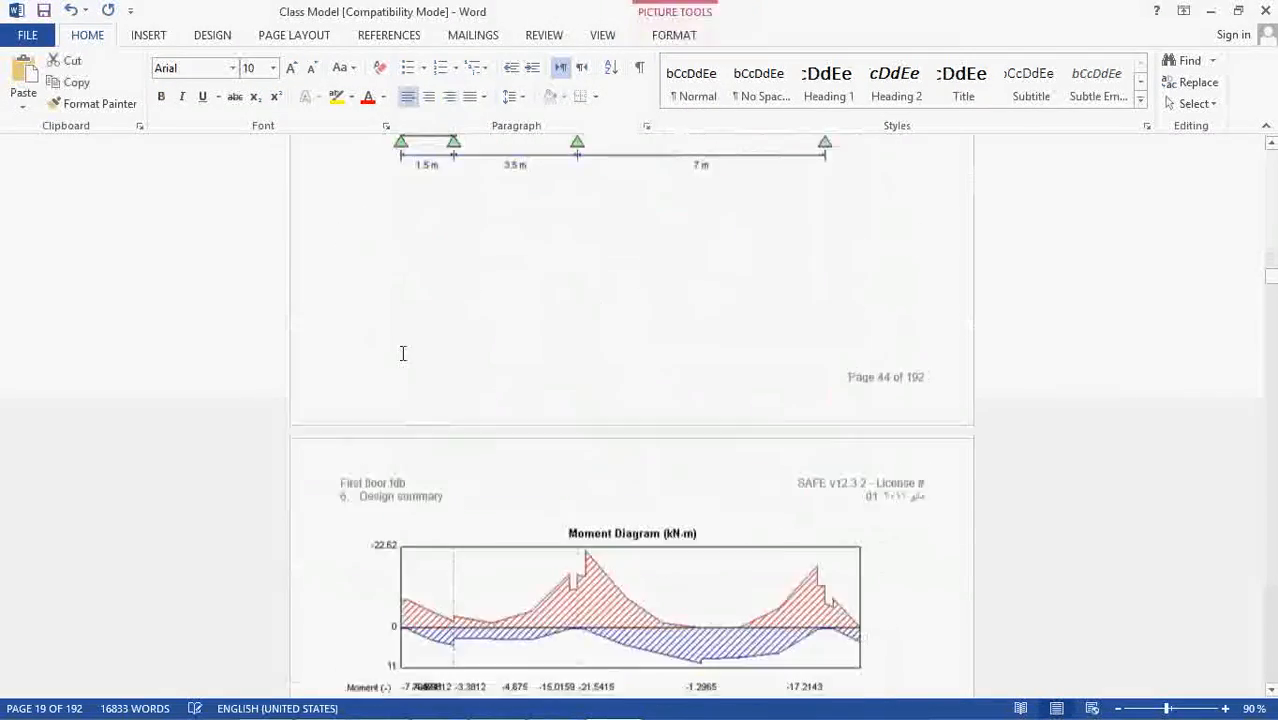
{"action": "left_click", "coordinate": [403, 352]}
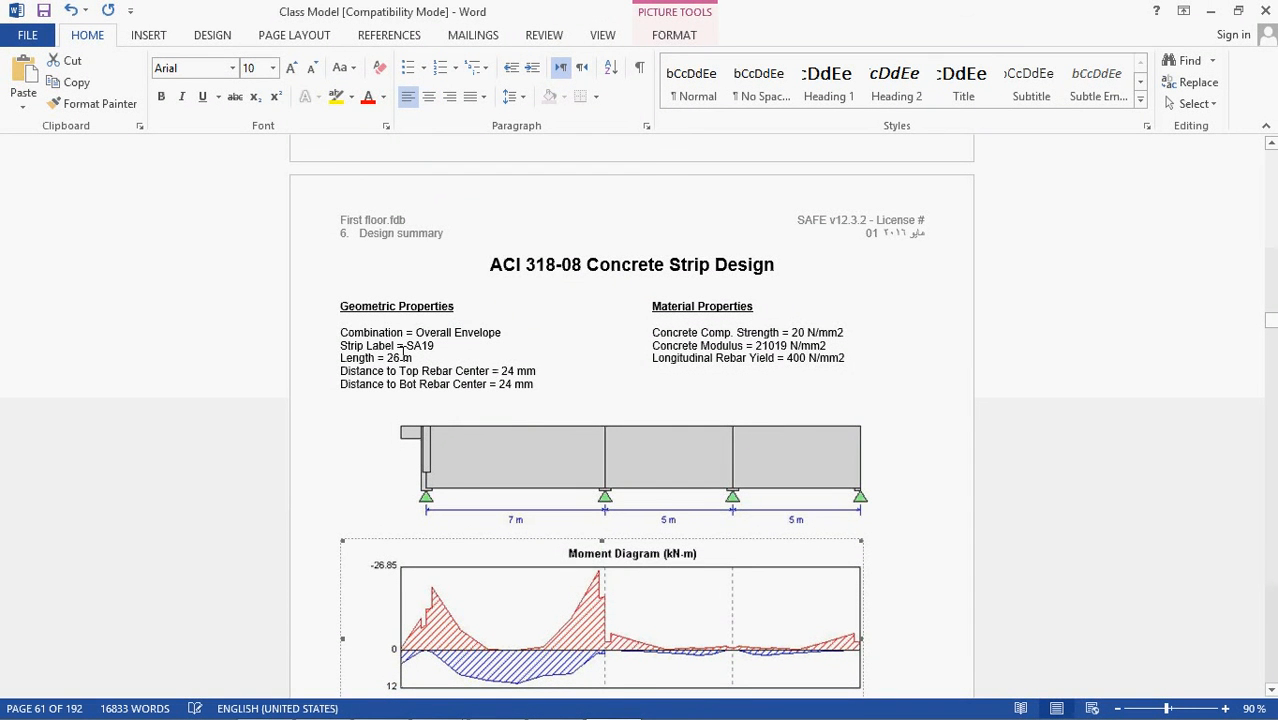
{"action": "scroll", "coordinate": [400, 352], "scroll_direction": "down", "scroll_amount": 15}
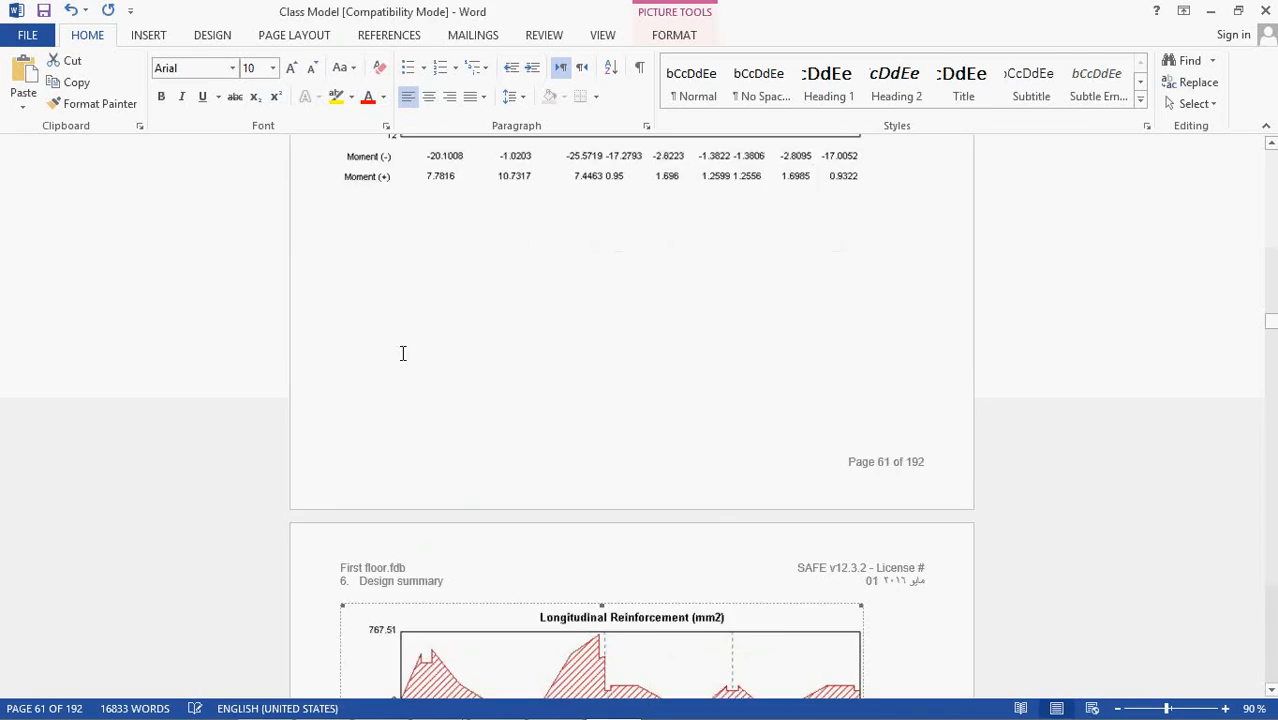
{"action": "scroll", "coordinate": [397, 353], "scroll_direction": "down", "scroll_amount": 18}
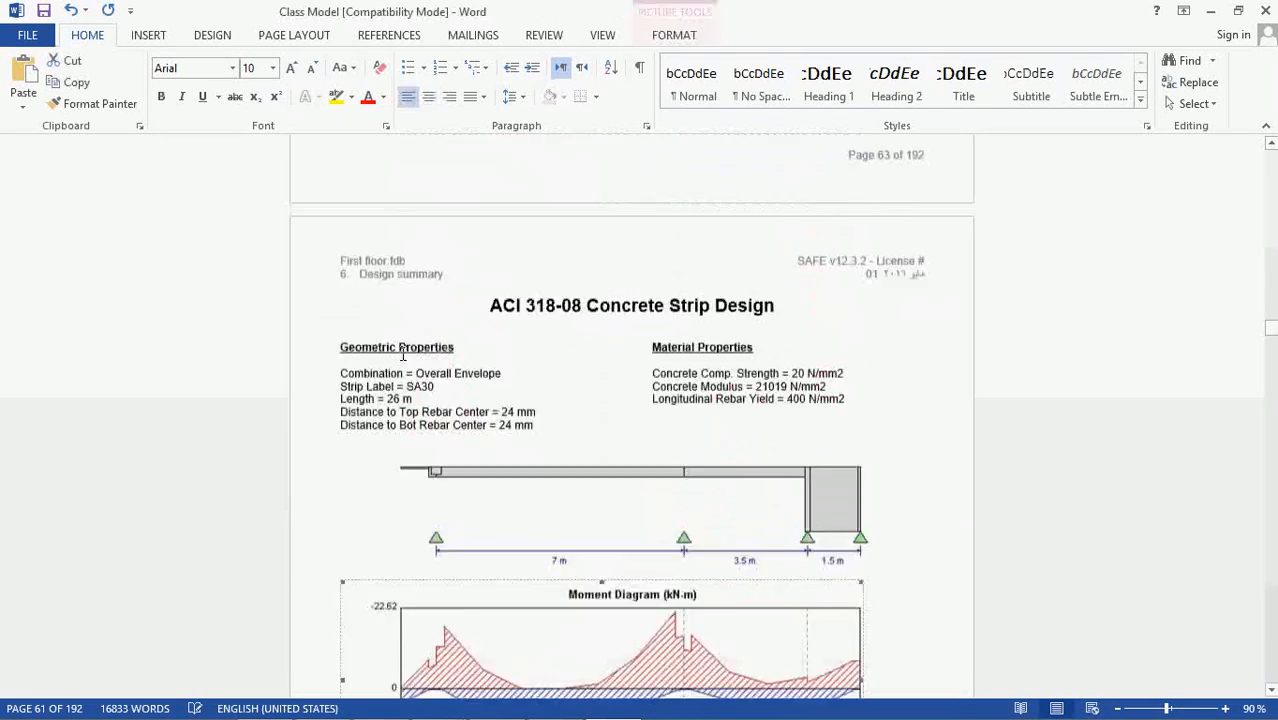
{"action": "scroll", "coordinate": [397, 352], "scroll_direction": "down", "scroll_amount": 20}
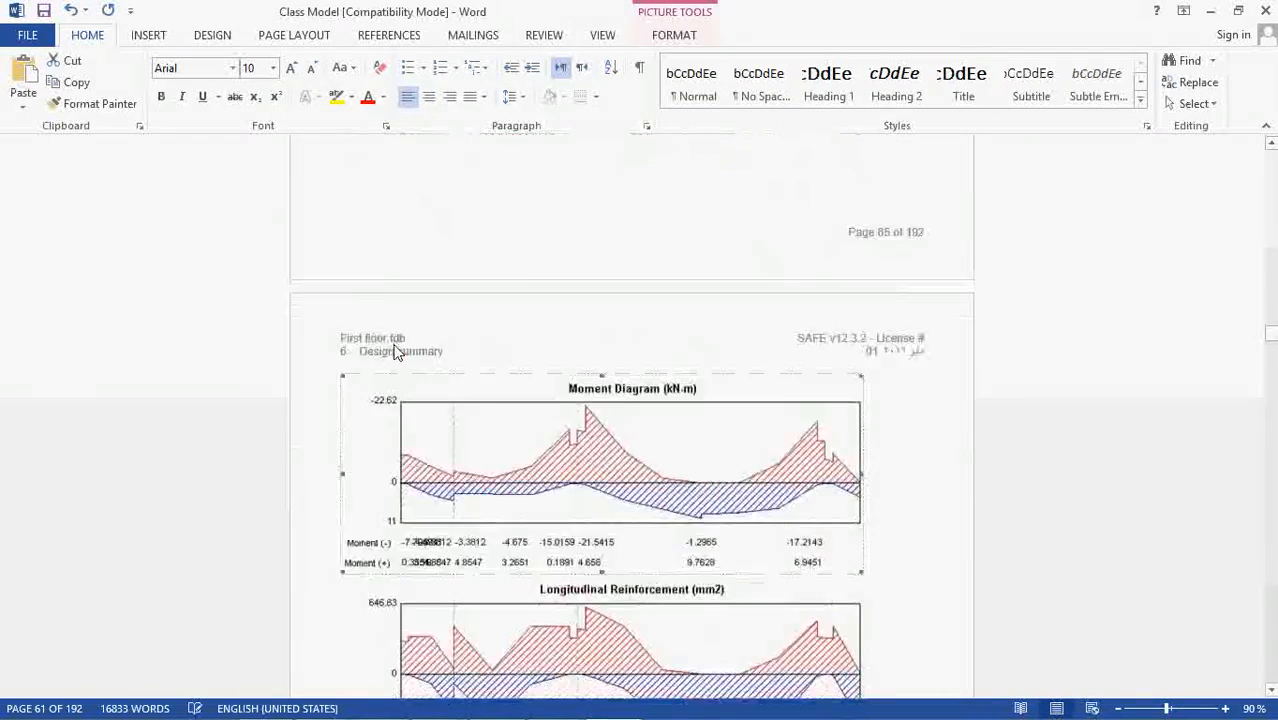
{"action": "scroll", "coordinate": [397, 352], "scroll_direction": "down", "scroll_amount": 20}
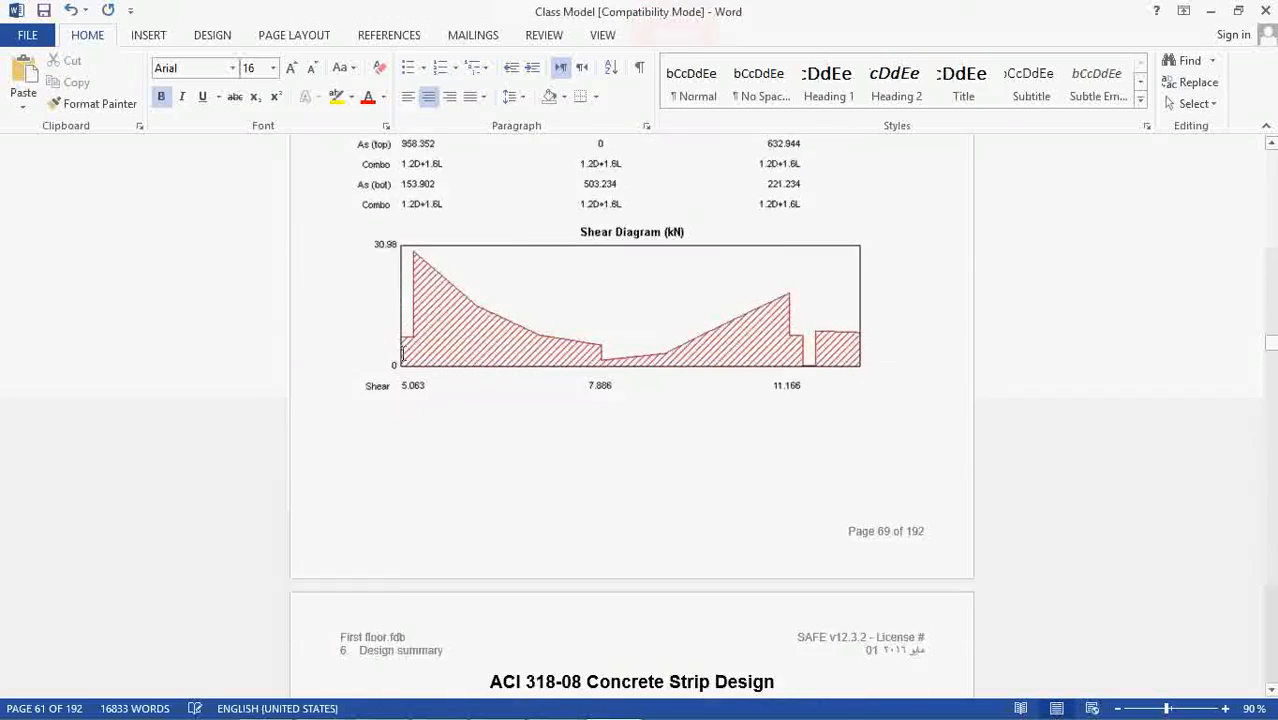
{"action": "scroll", "coordinate": [397, 353], "scroll_direction": "down", "scroll_amount": 20}
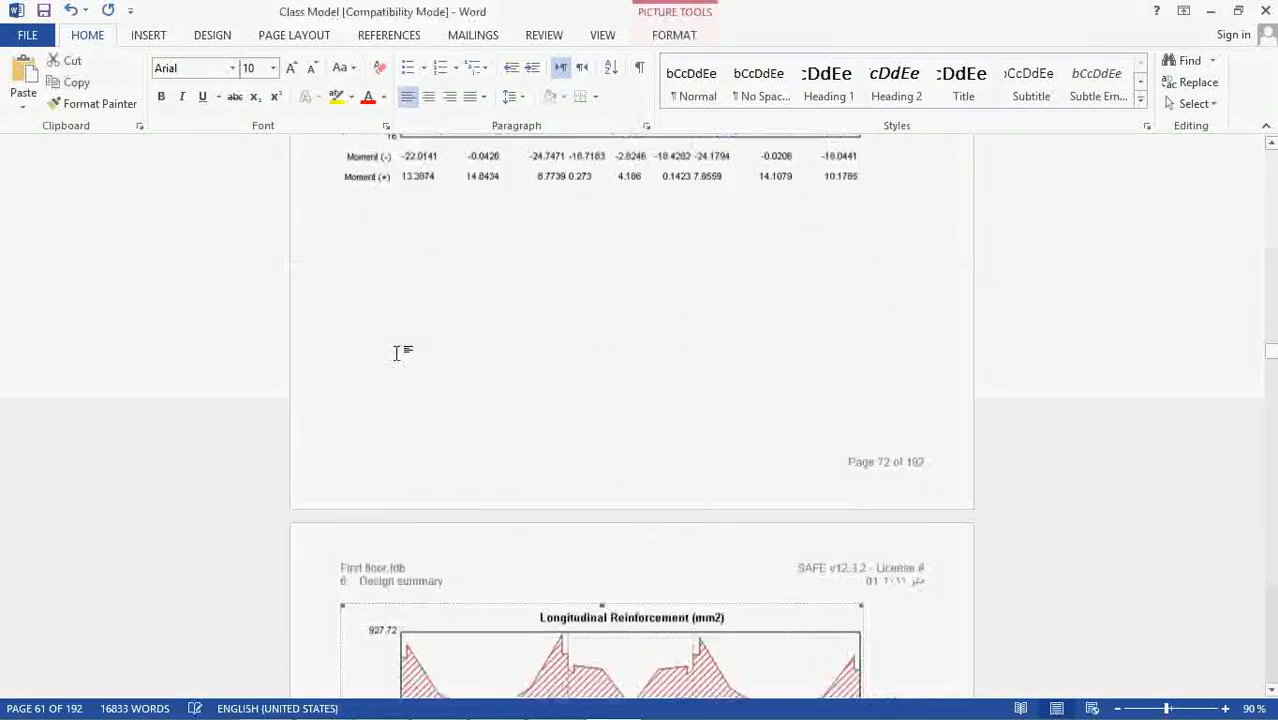
{"action": "left_click", "coordinate": [397, 352]}
{"action": "scroll", "coordinate": [397, 352], "scroll_direction": "down", "scroll_amount": 20}
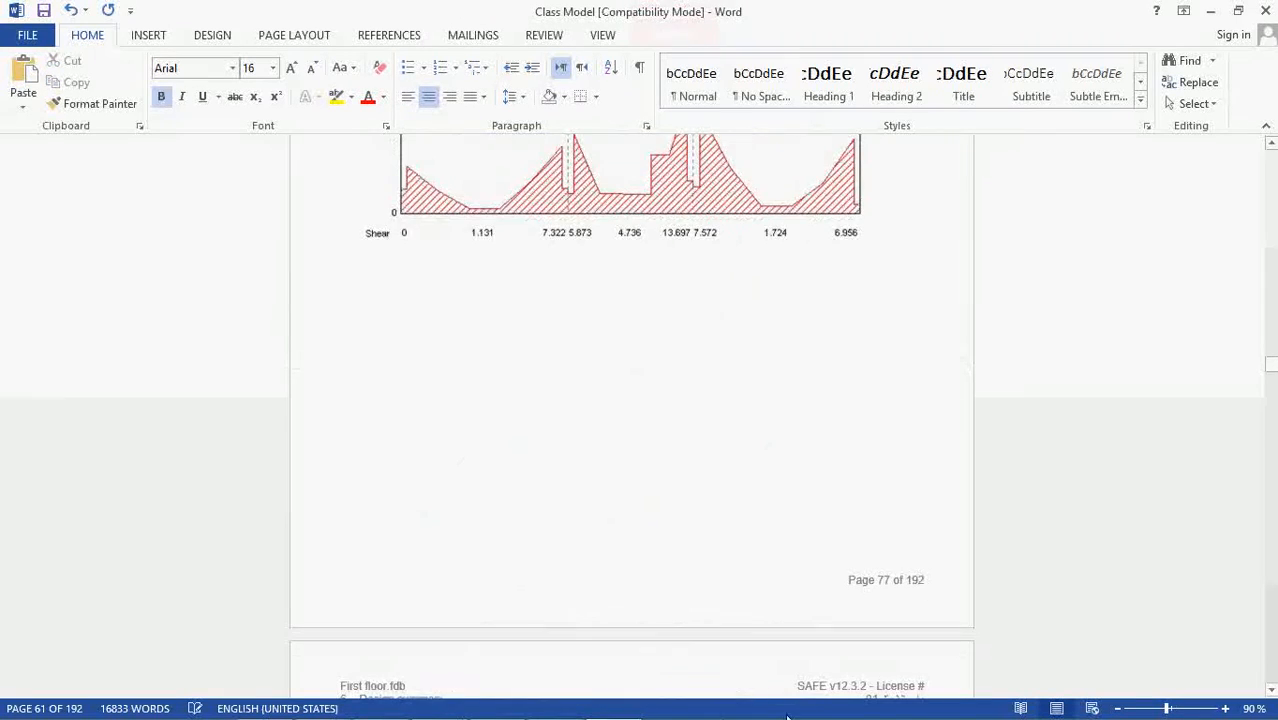
{"action": "scroll", "coordinate": [1158, 539], "scroll_direction": "down", "scroll_amount": 2}
{"action": "left_click_drag", "start_coordinate": [1272, 370], "coordinate": [1271, 467]}
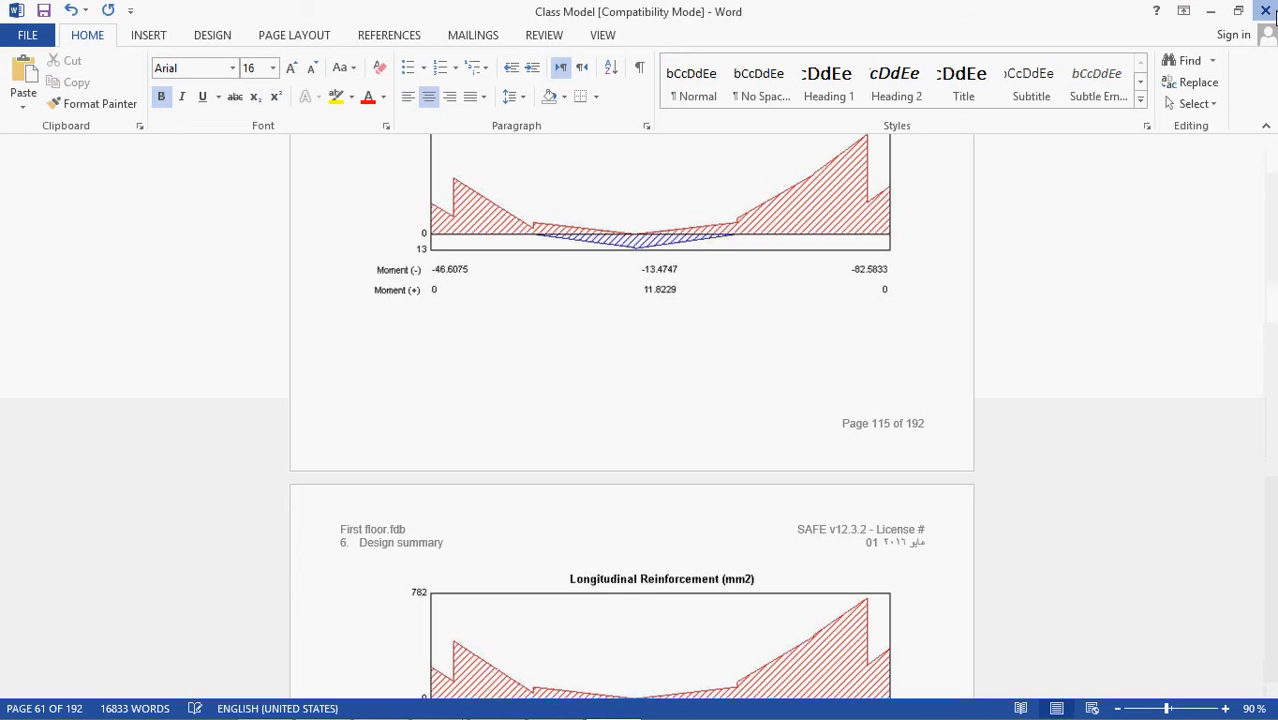
Step: Close the Class Model report in Word and switch back to the First floor model in SAFE
{"action": "left_click", "coordinate": [1265, 10]}
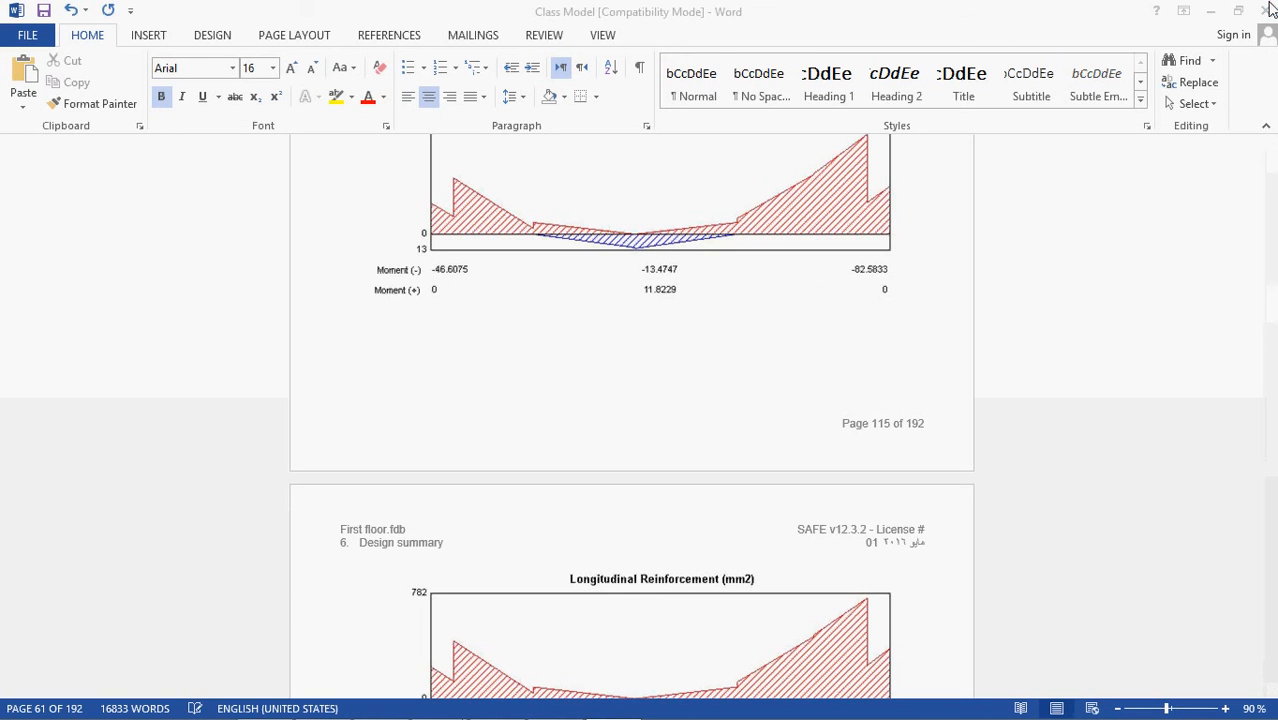
{"action": "left_click", "coordinate": [575, 406]}
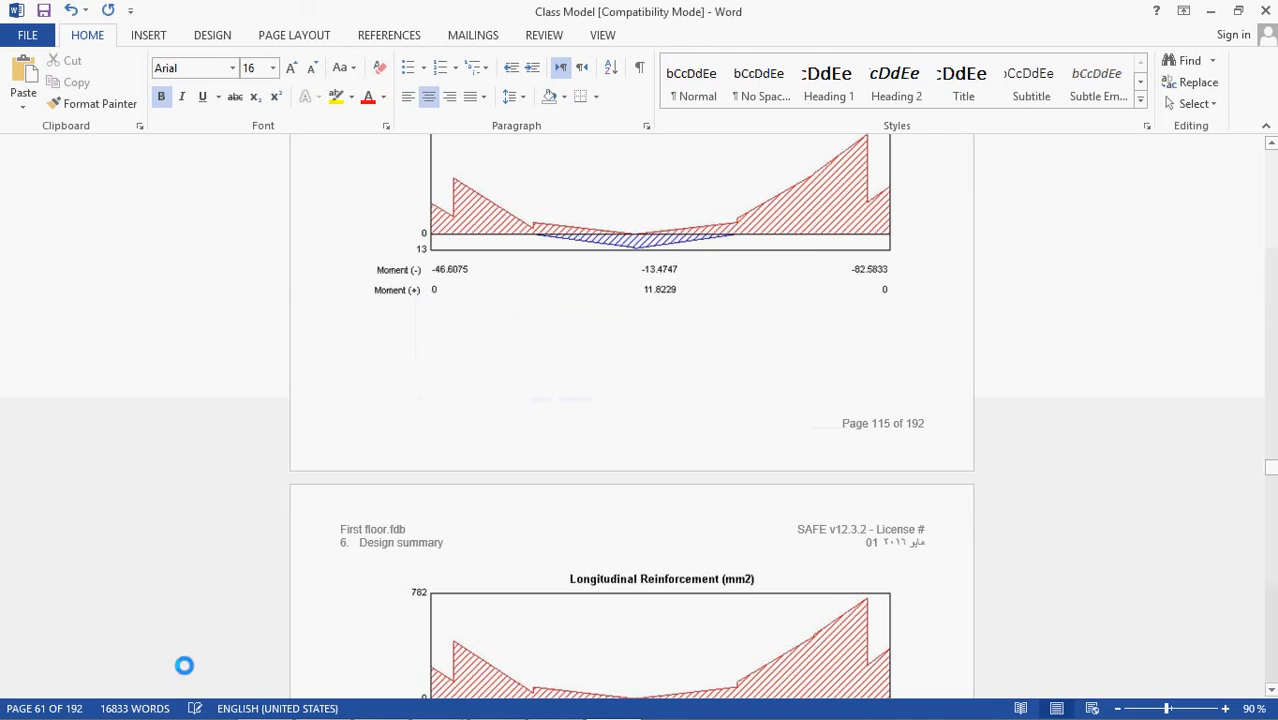
{"action": "left_click", "coordinate": [555, 702]}
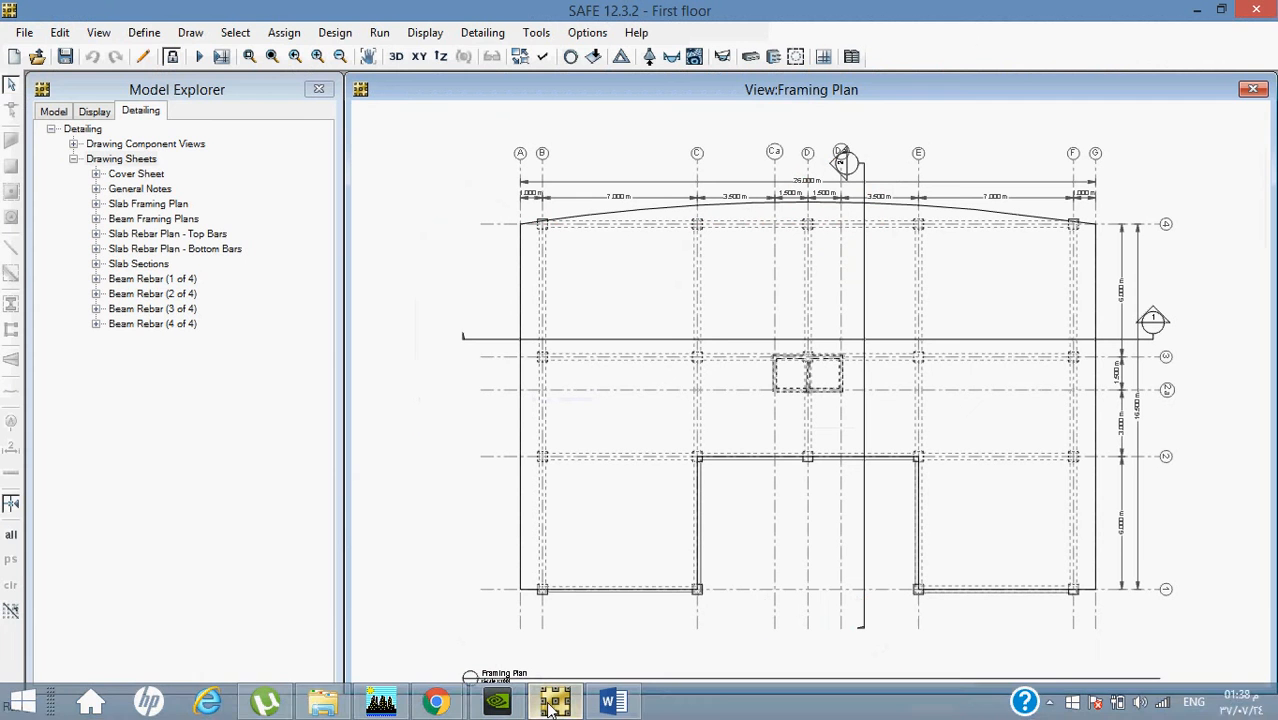
{"action": "left_click", "coordinate": [22, 33]}
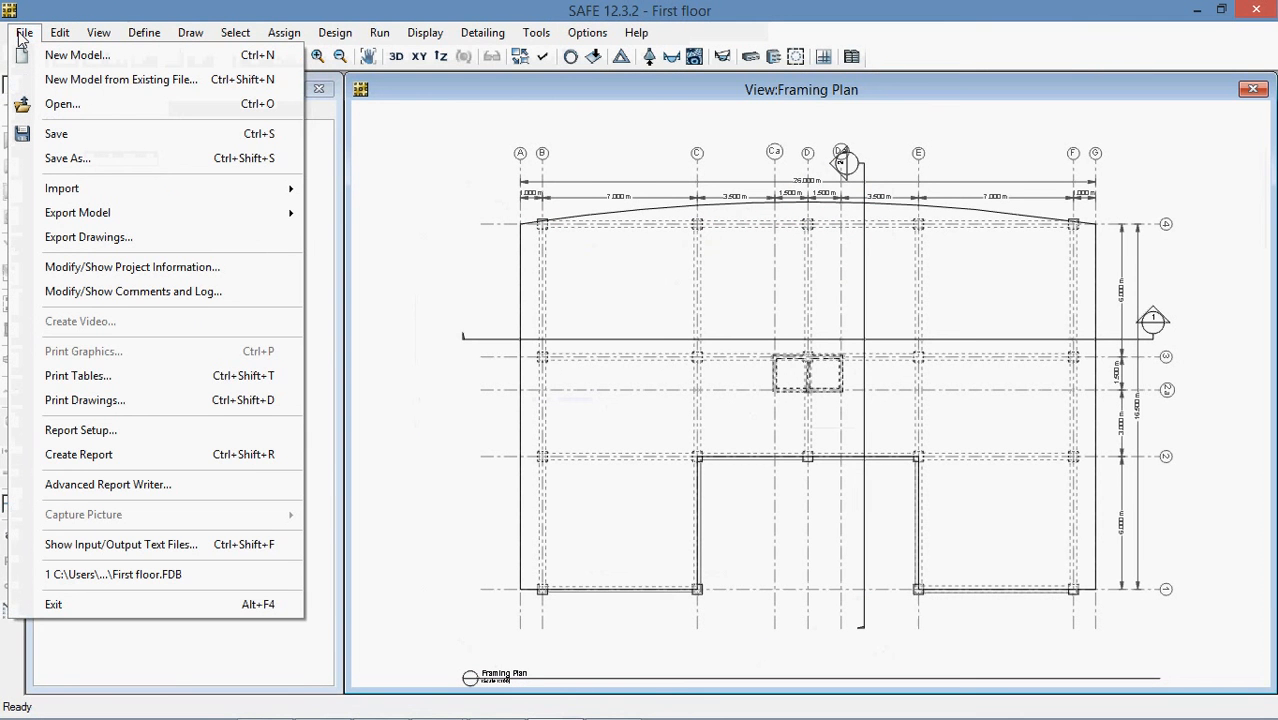